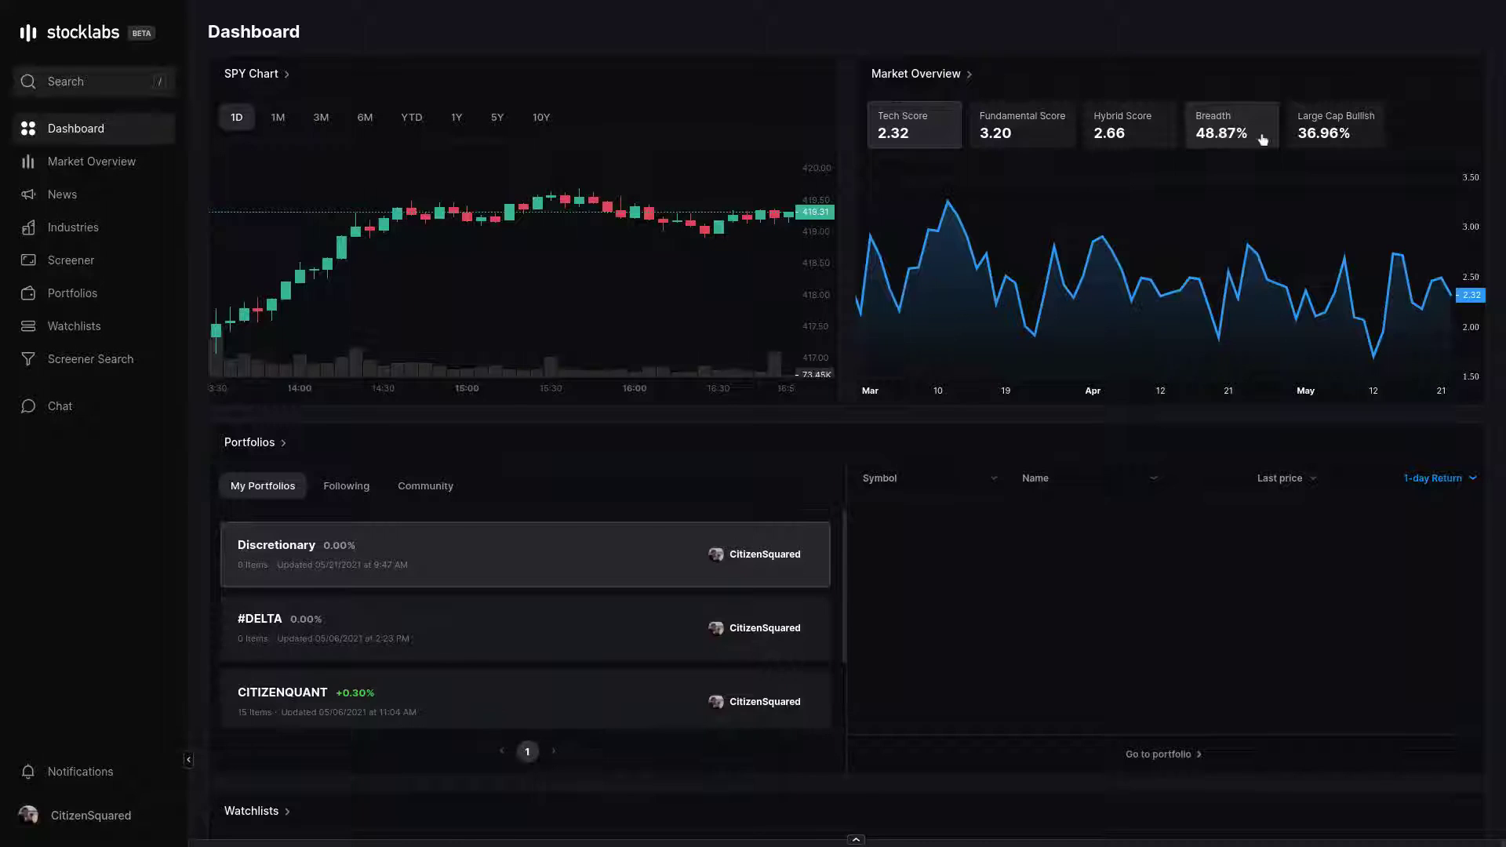
# - Plot Large Cap Bullish, Breadth, Hybrid, Fundamental and Tech Score on the overview chart in turn
pyautogui.click(1320, 138)
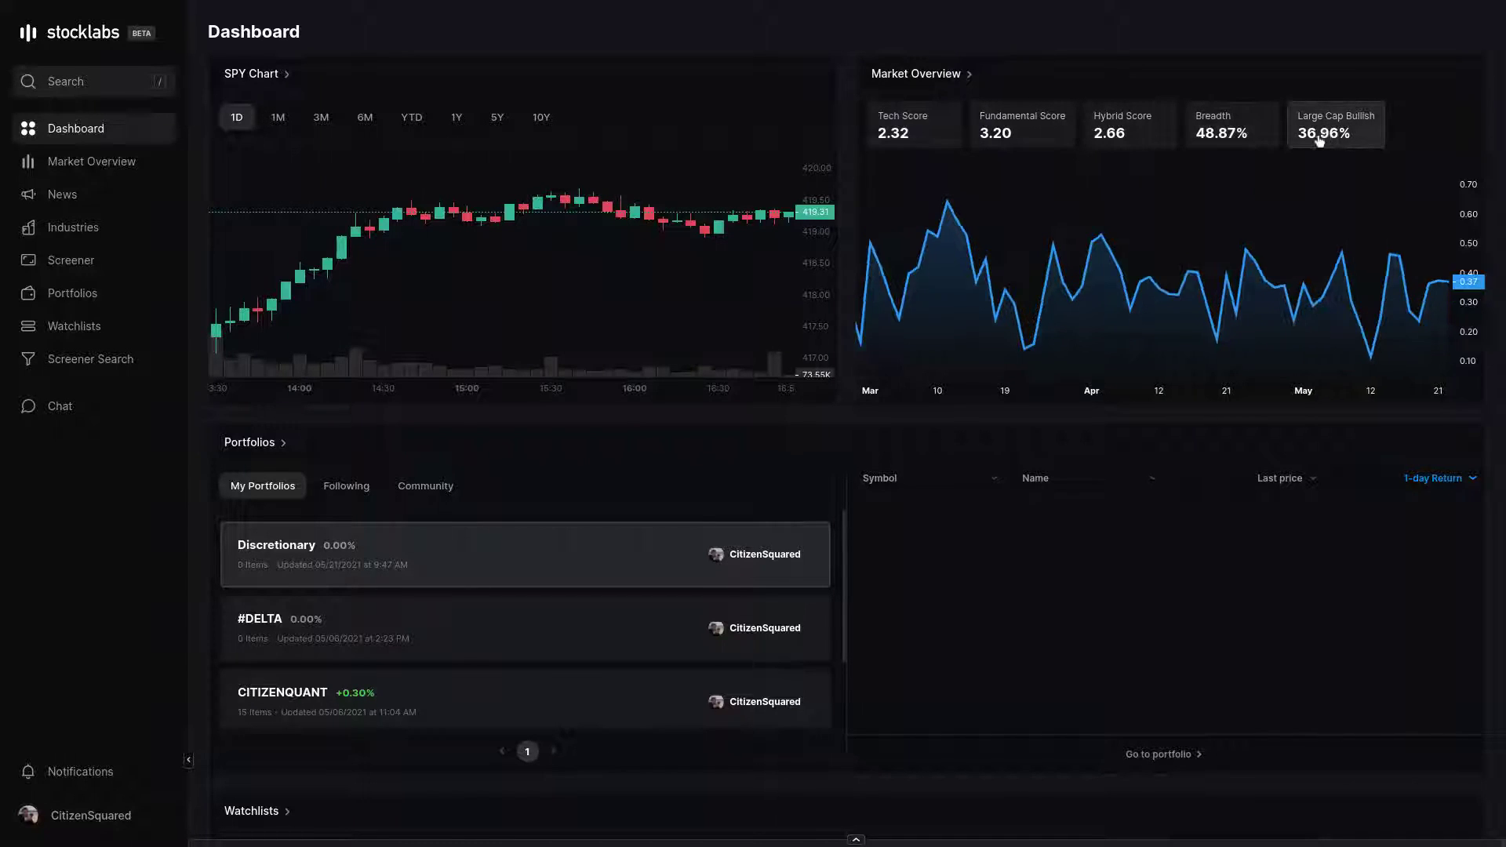
pyautogui.click(1224, 122)
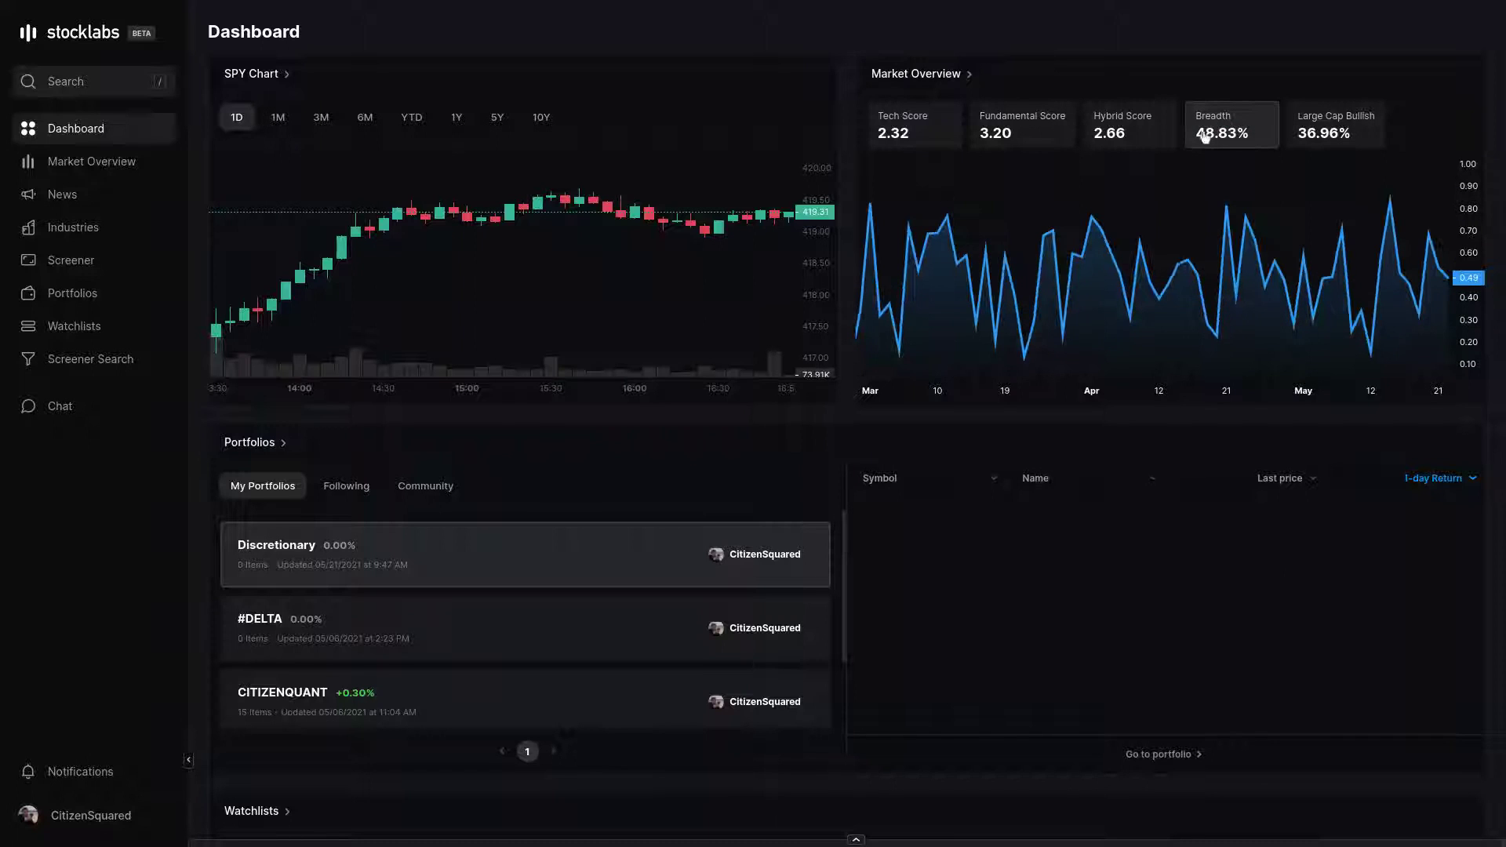
pyautogui.click(1113, 135)
pyautogui.click(1006, 133)
pyautogui.click(904, 128)
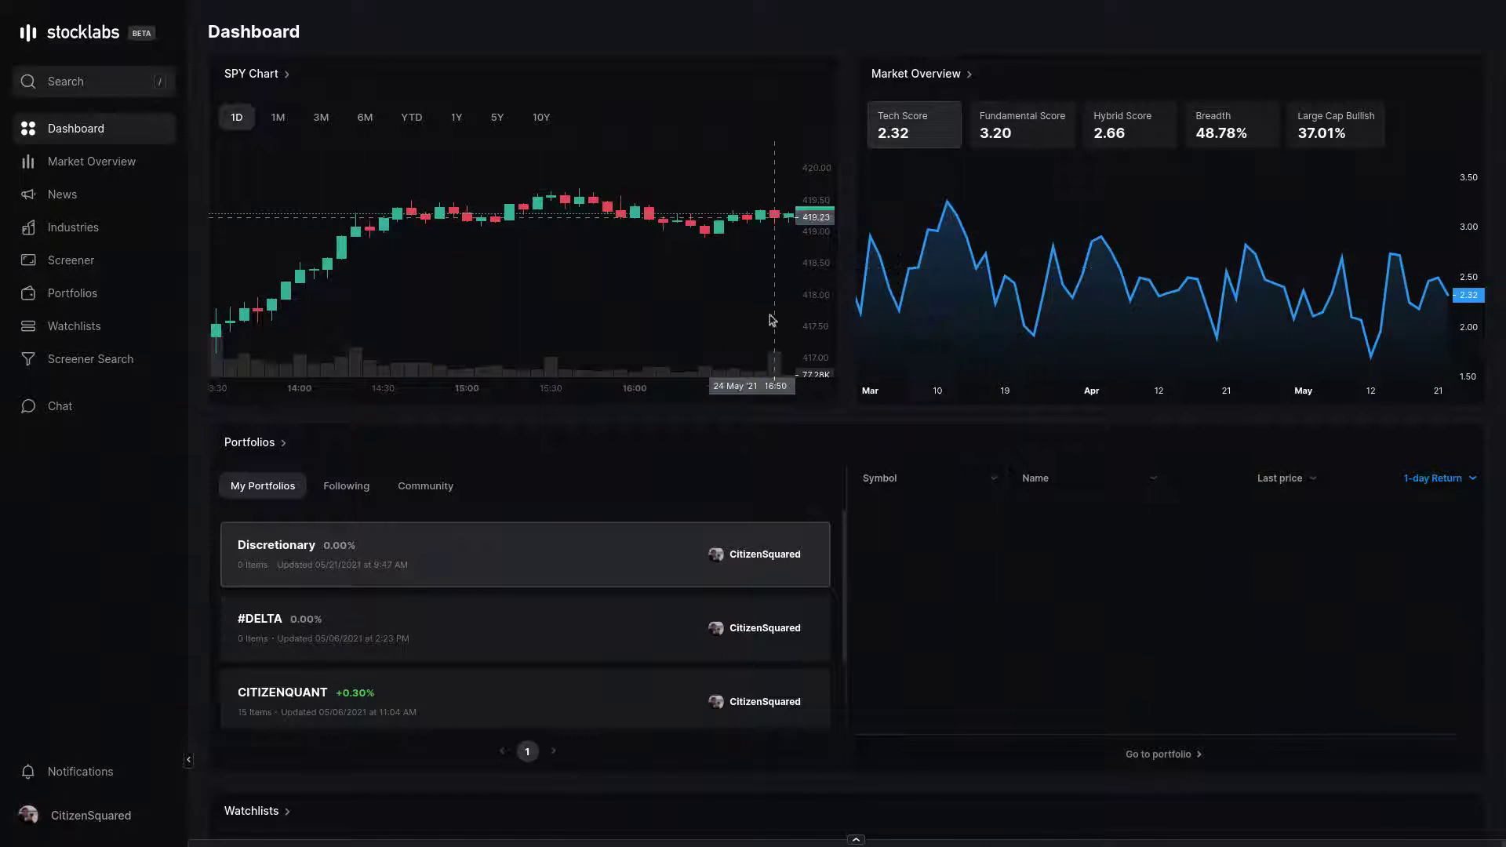
pyautogui.scroll(-1, 744, 306)
pyautogui.scroll(1, 744, 308)
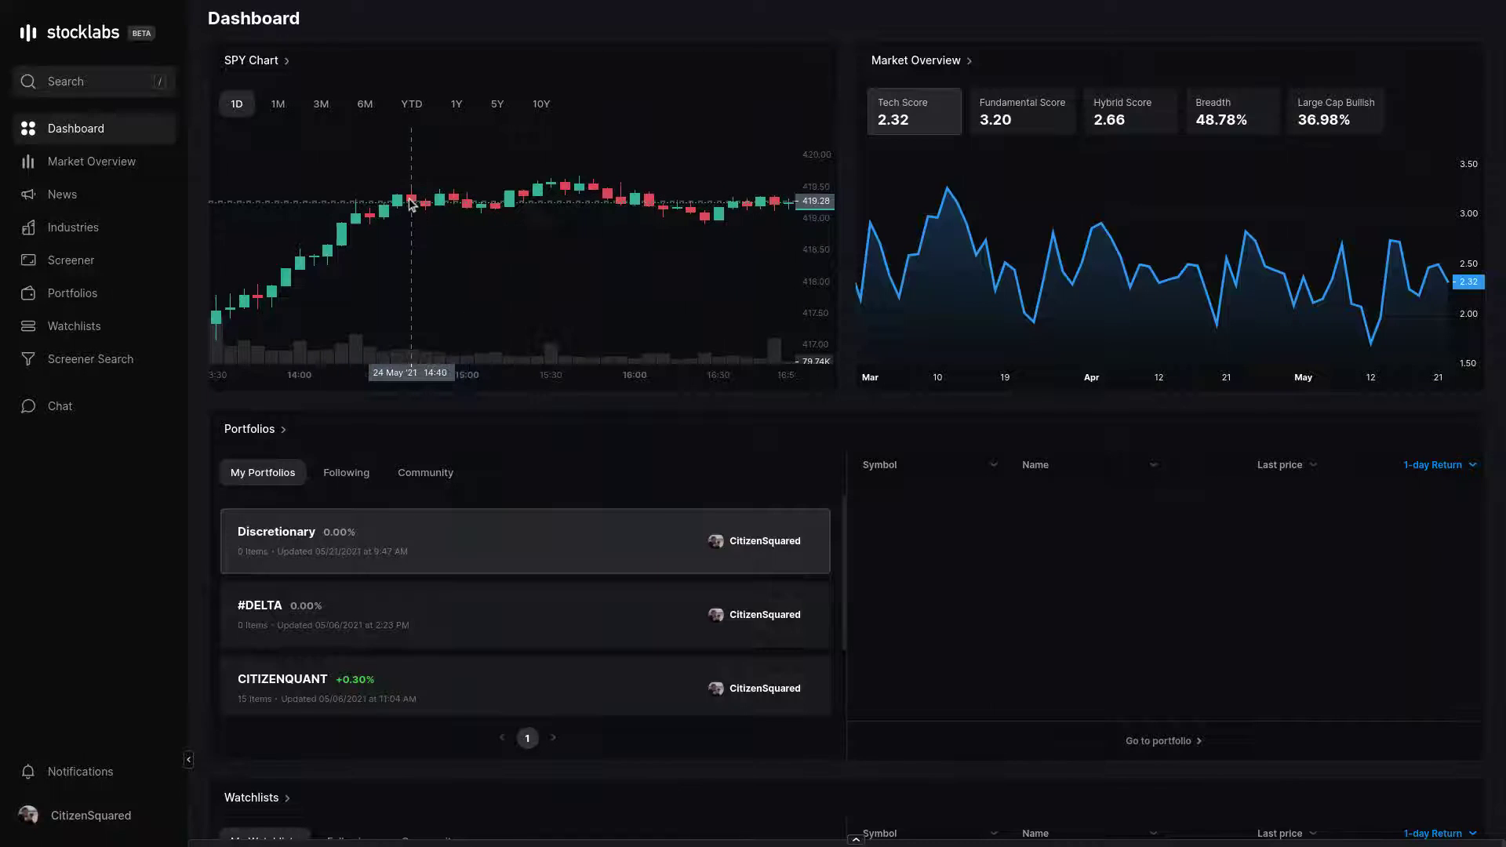
# - Step the SPY chart through 3M, 6M and YTD, ending on 1Y
pyautogui.click(321, 107)
pyautogui.click(382, 109)
pyautogui.click(413, 105)
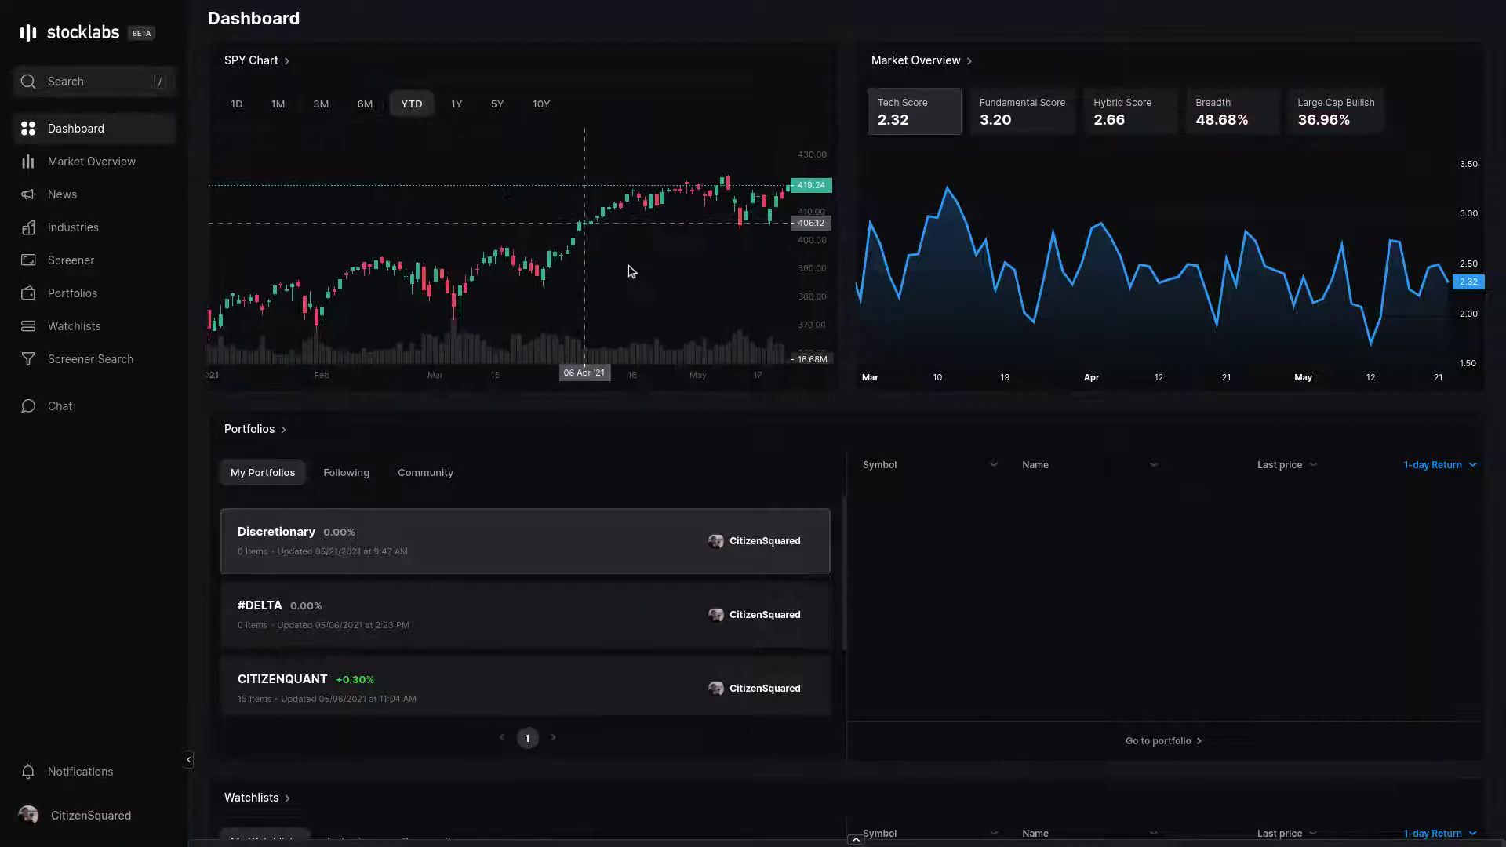
pyautogui.click(456, 104)
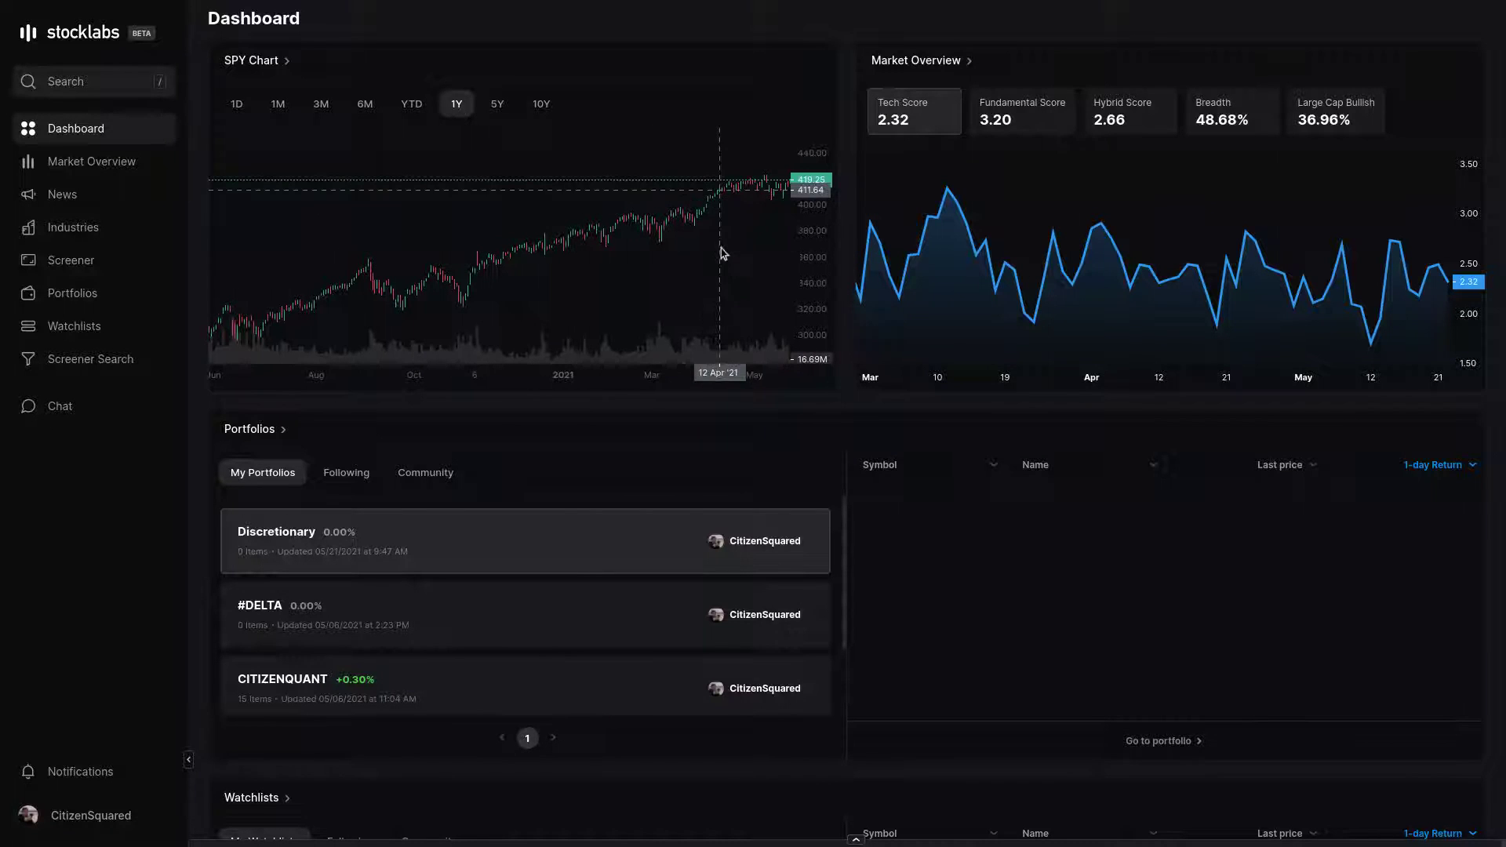
# - List the followed portfolios, then go to the Market Overview page
pyautogui.scroll(-4, 753, 369)
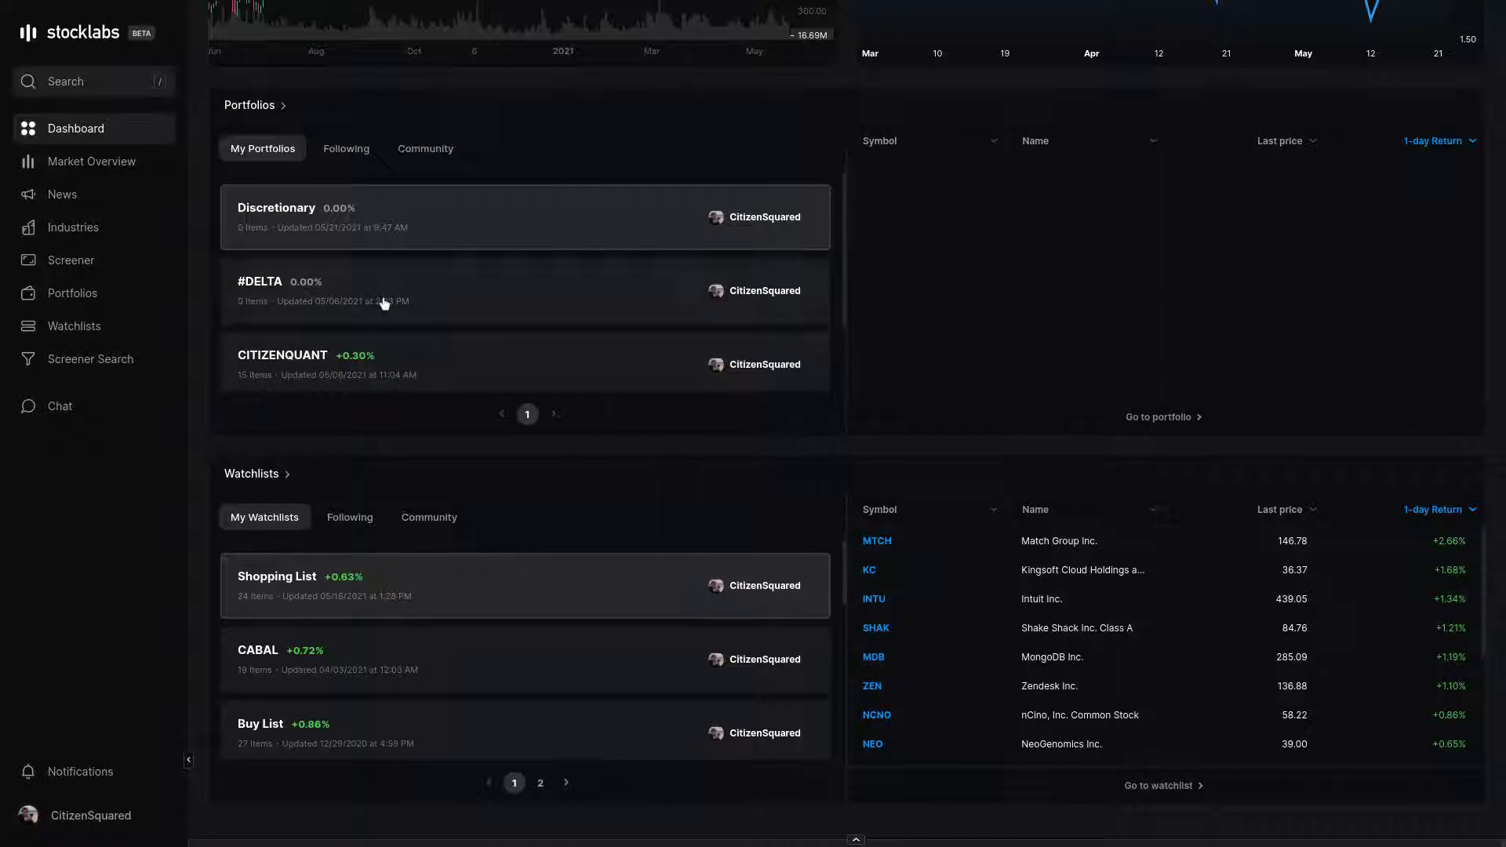
pyautogui.click(350, 149)
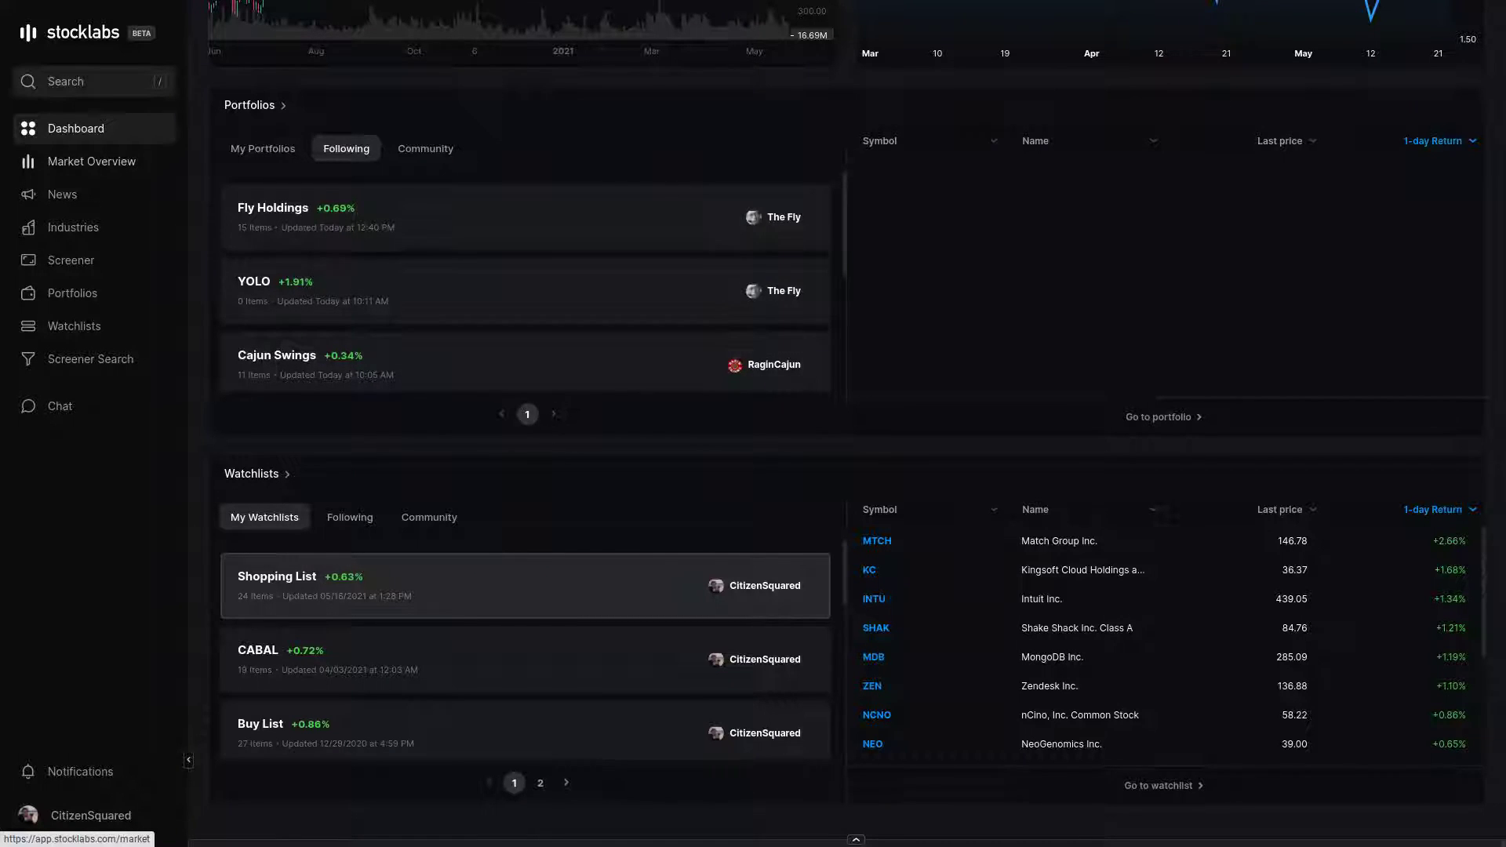
pyautogui.click(118, 163)
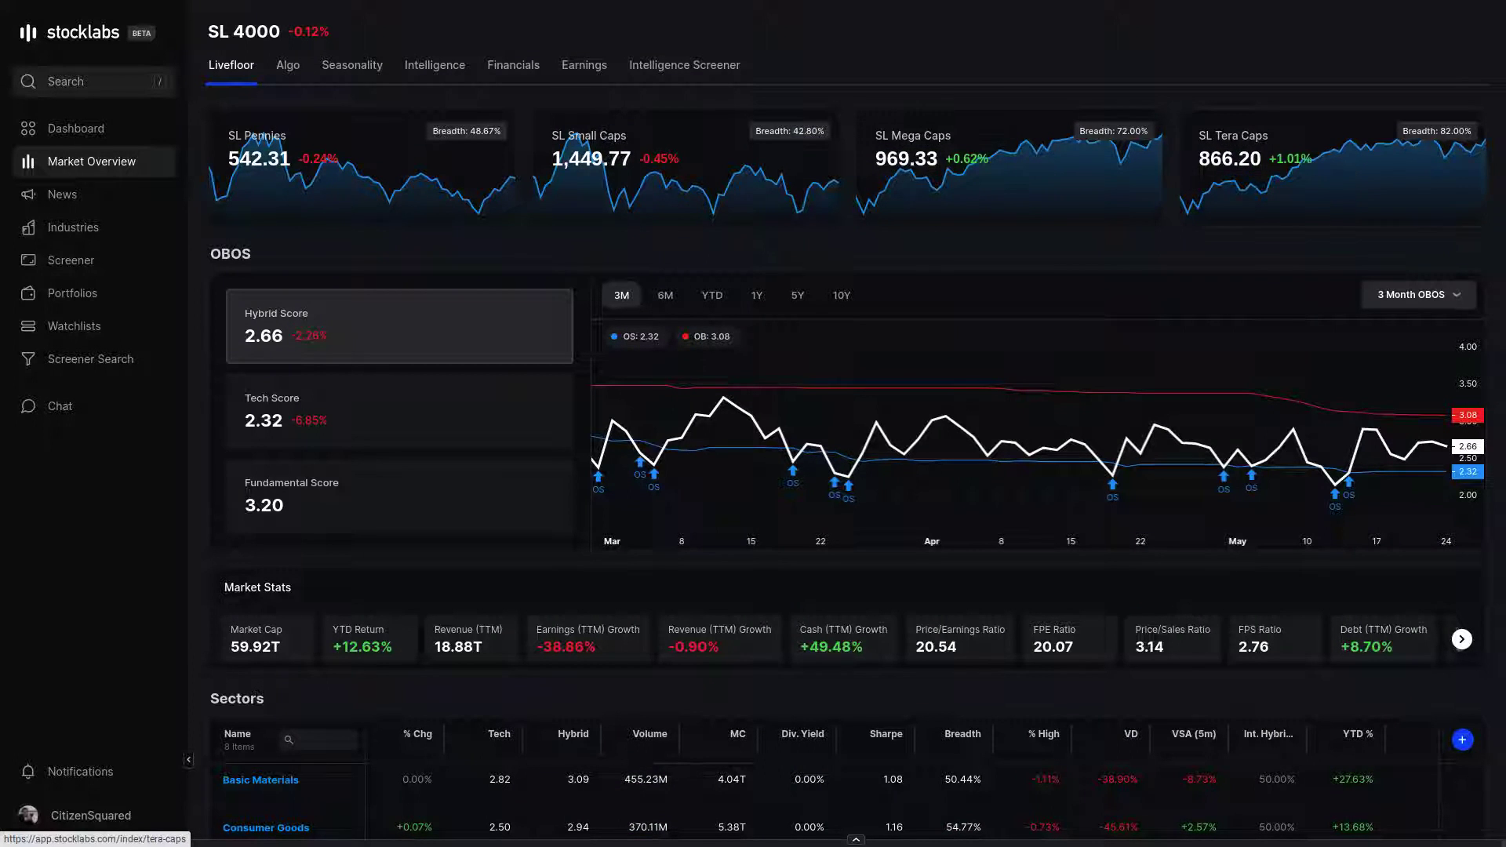
pyautogui.click(1045, 174)
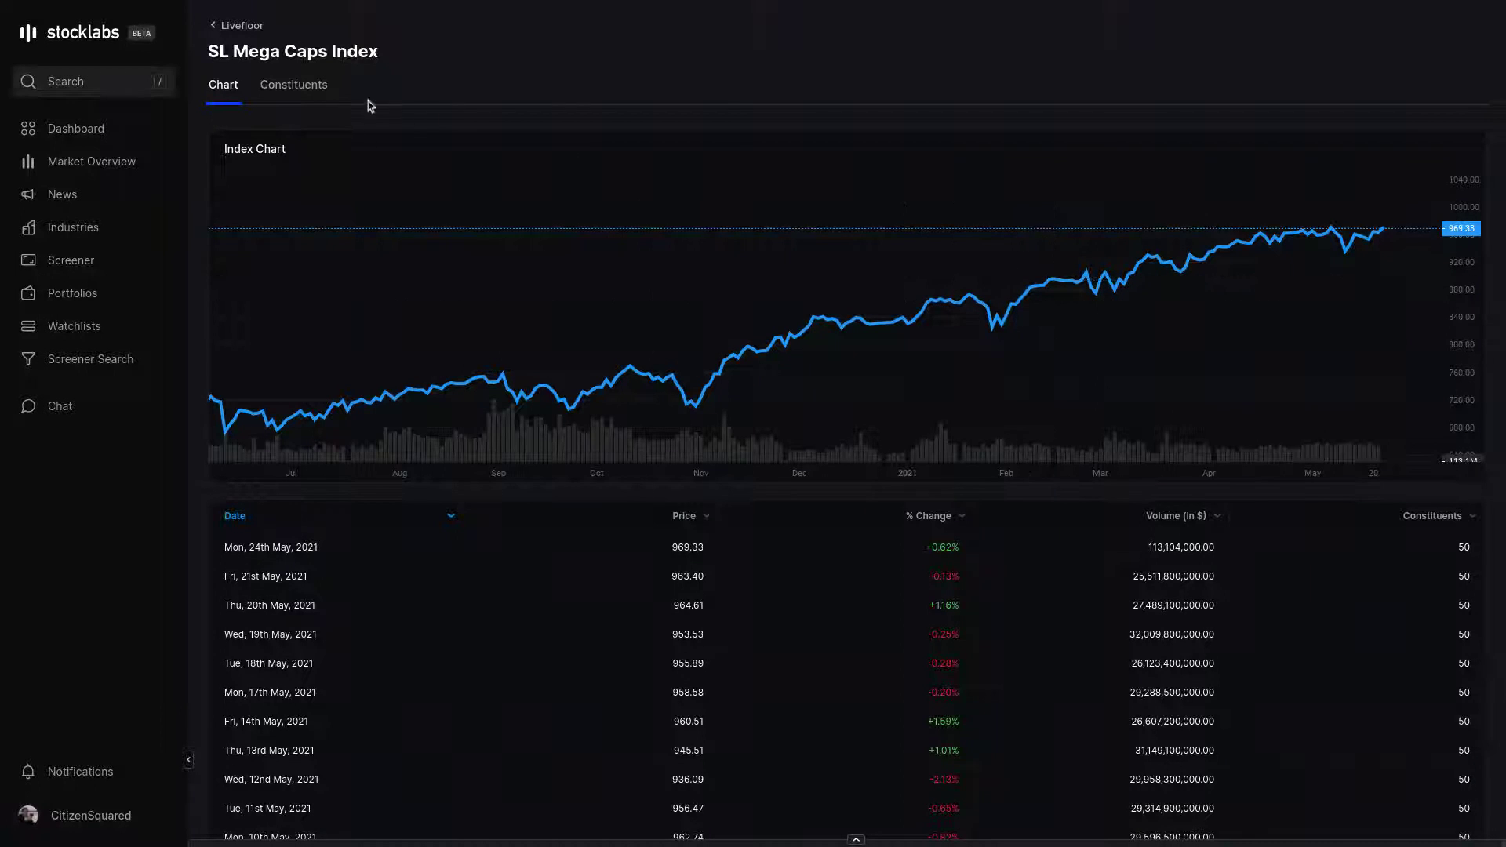
pyautogui.click(309, 85)
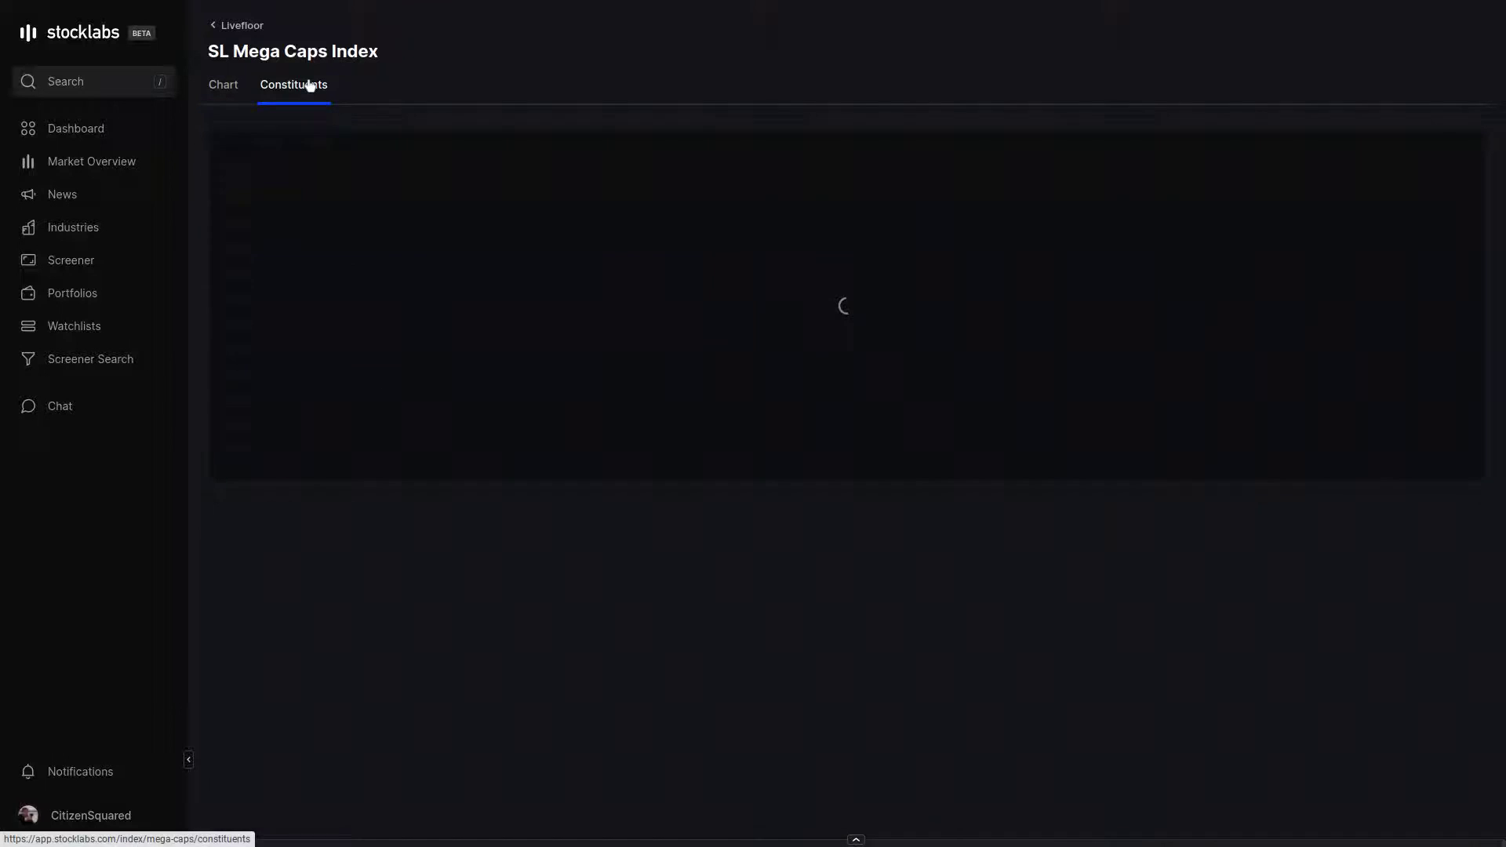
pyautogui.click(227, 84)
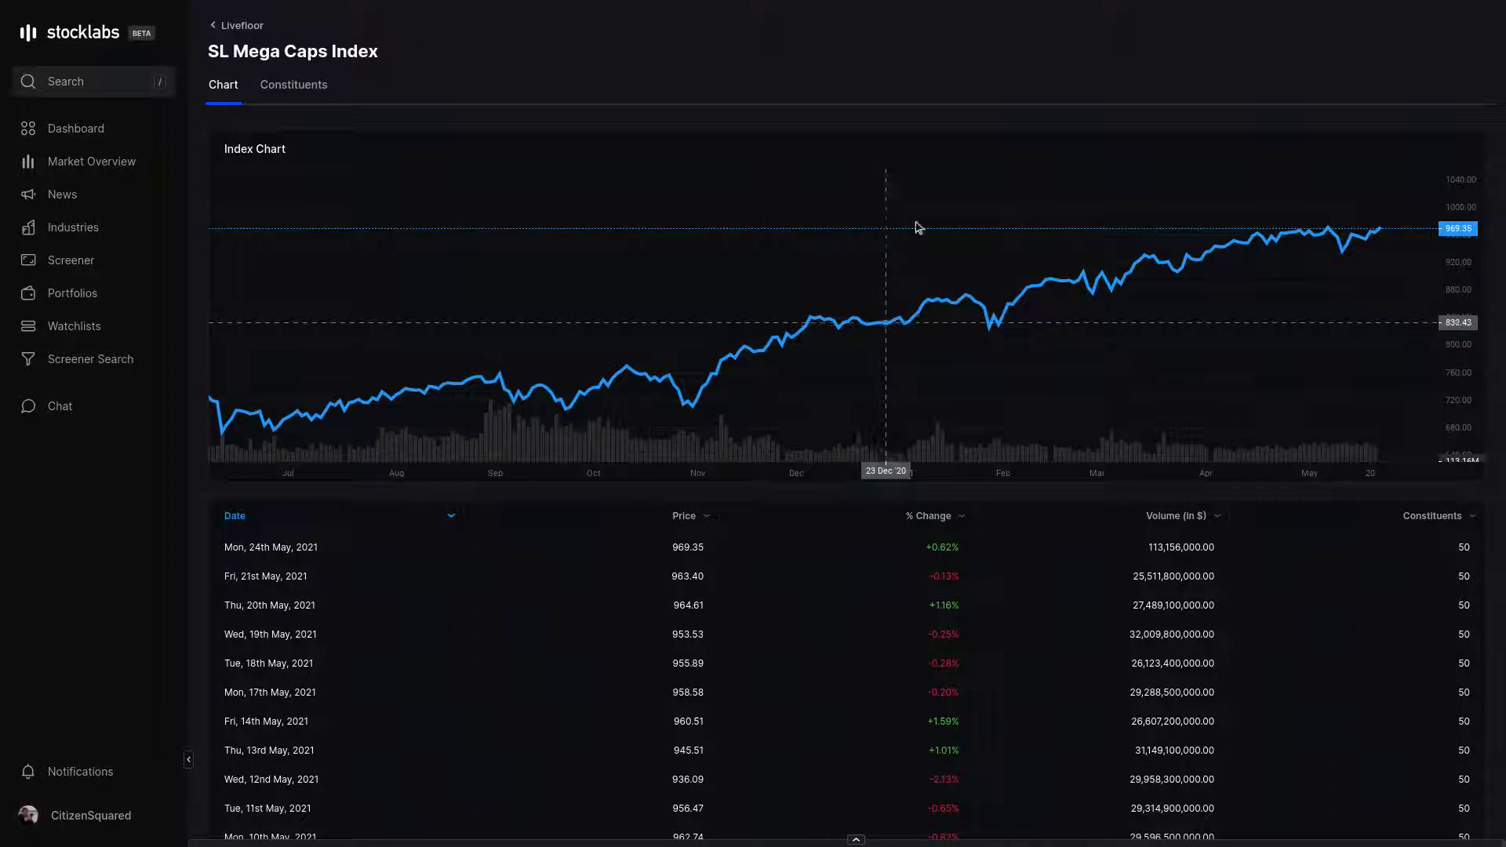
pyautogui.scroll(-5, 808, 440)
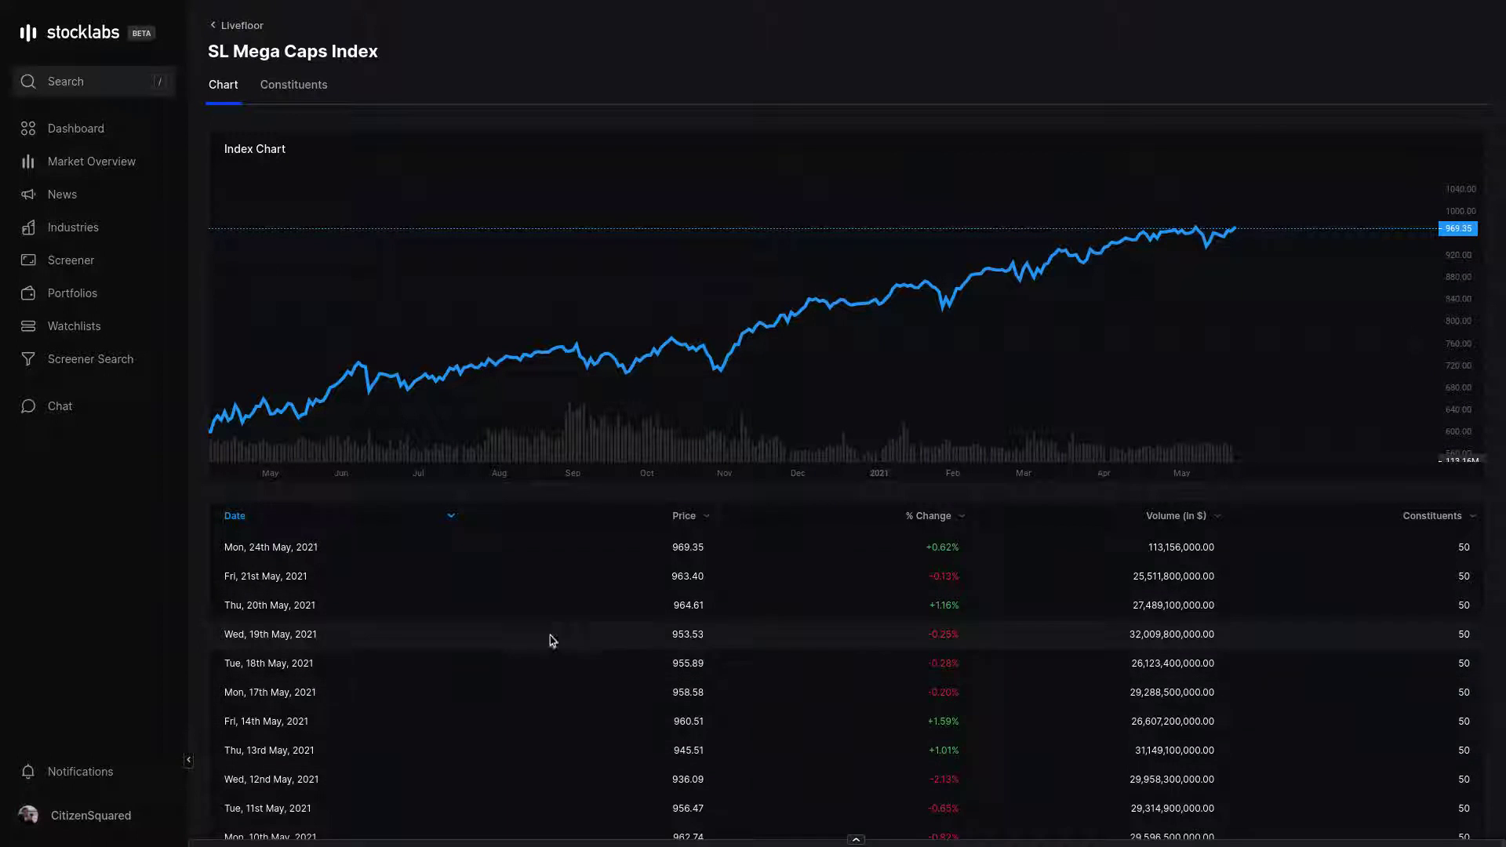
pyautogui.click(235, 26)
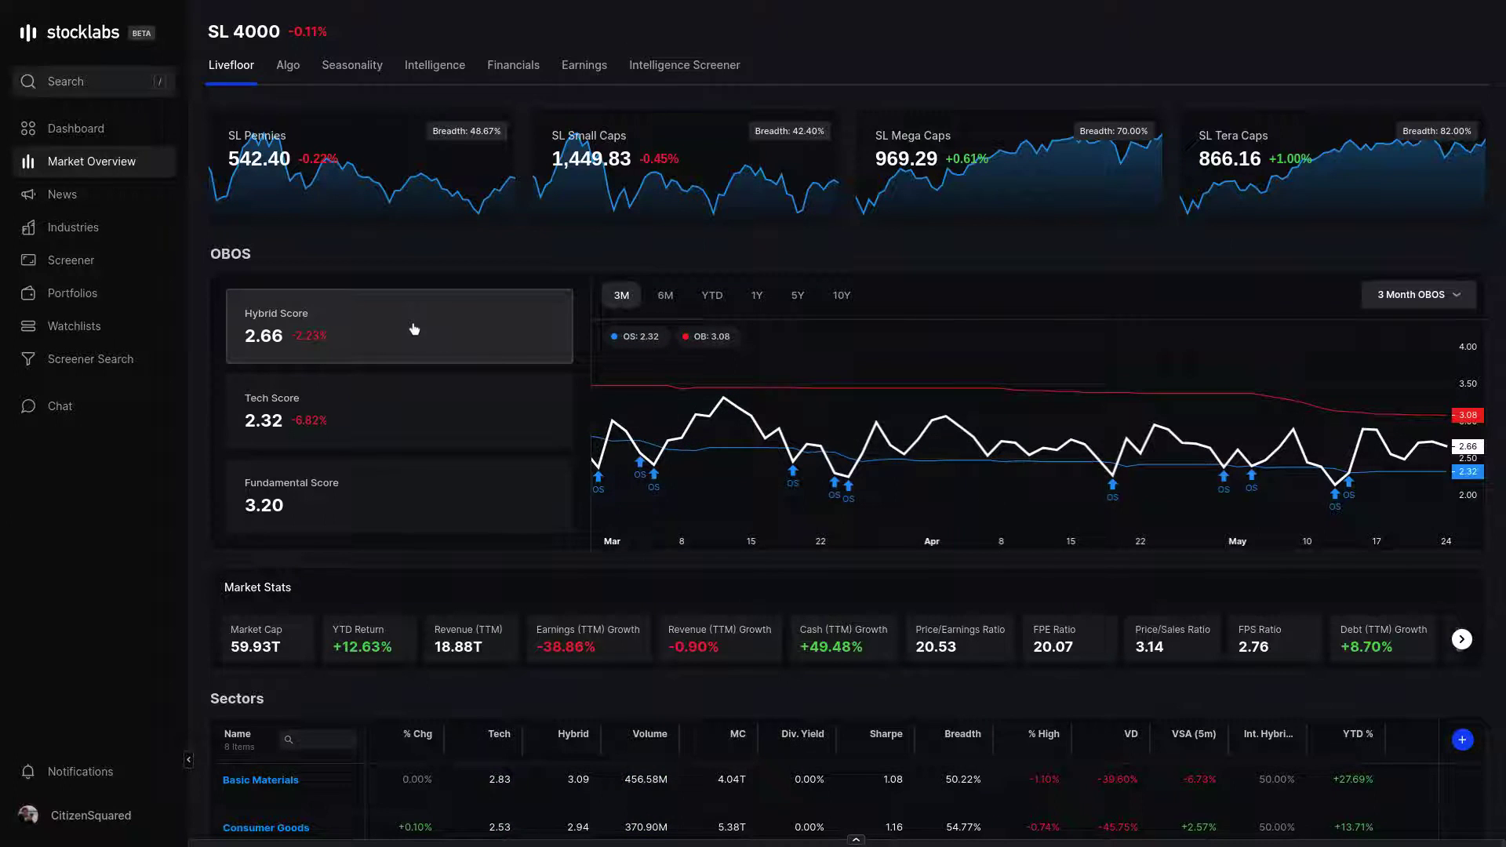
# - Plot Tech Score, then Hybrid Score, on the Livefloor OBOS chart over year-to-date
pyautogui.click(410, 394)
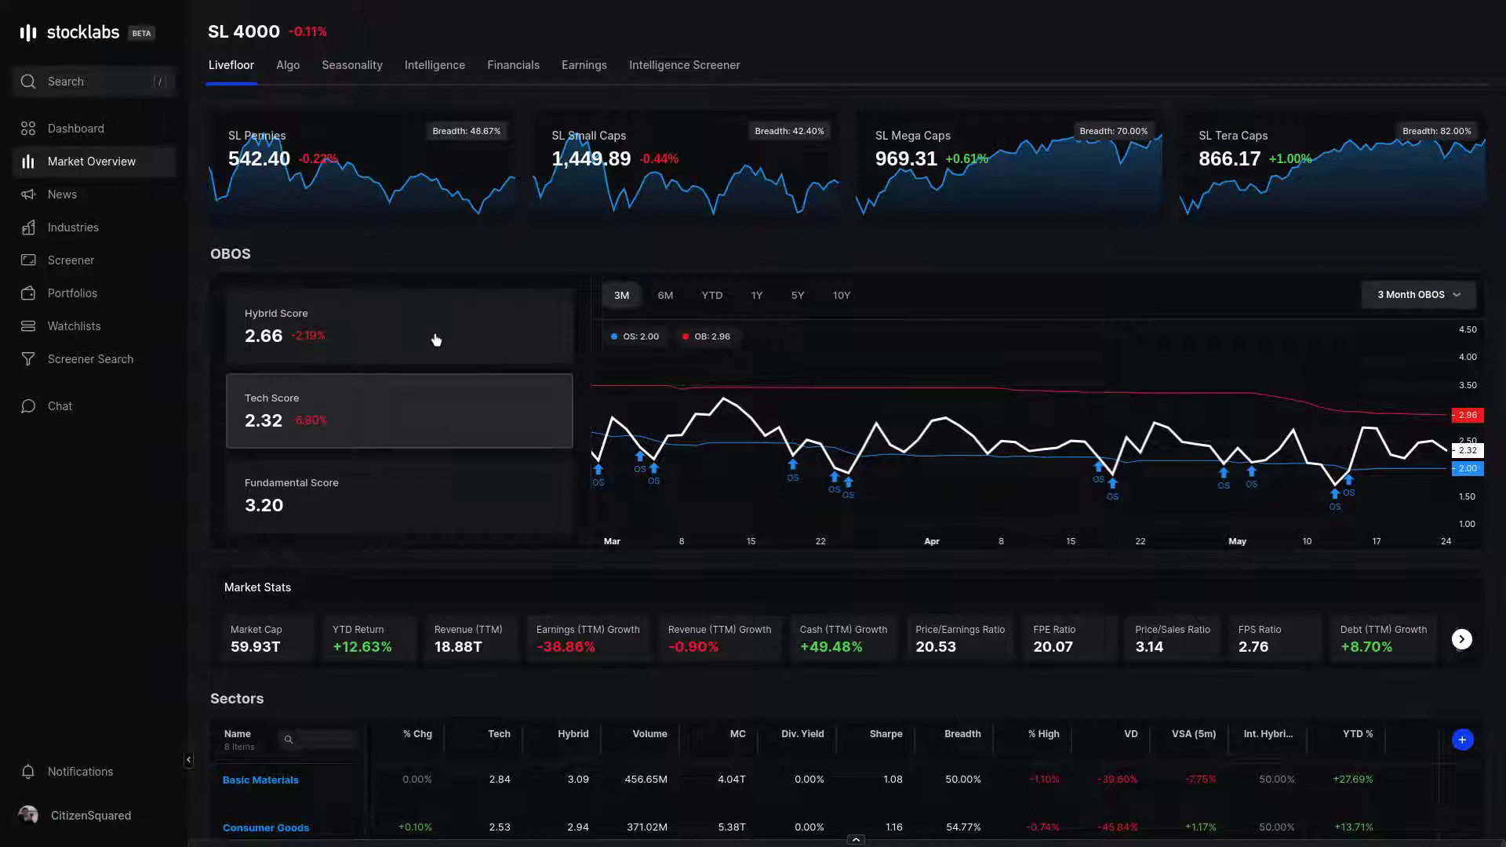
pyautogui.click(712, 295)
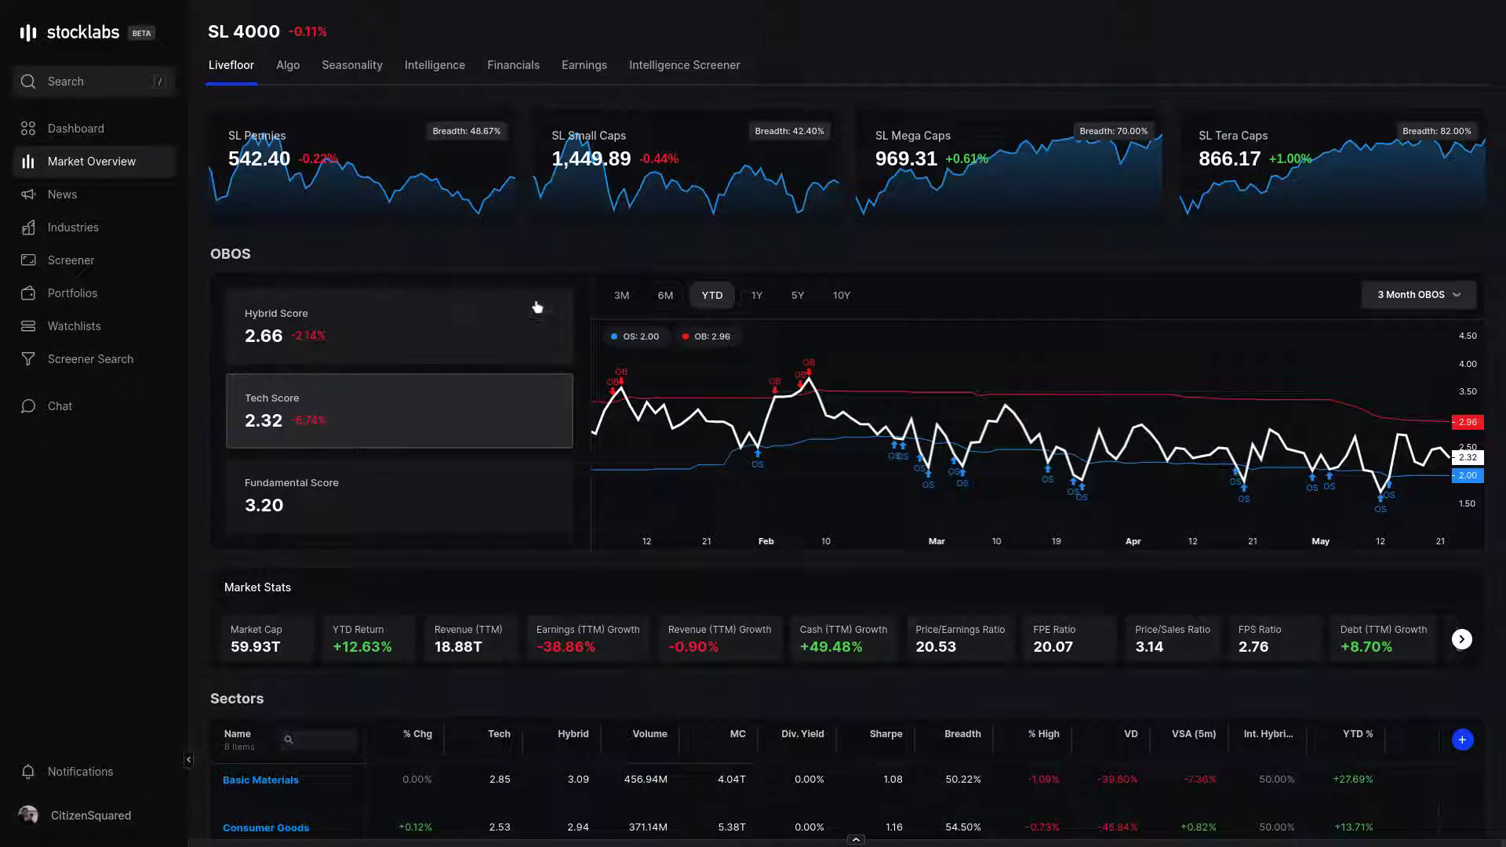
pyautogui.click(465, 325)
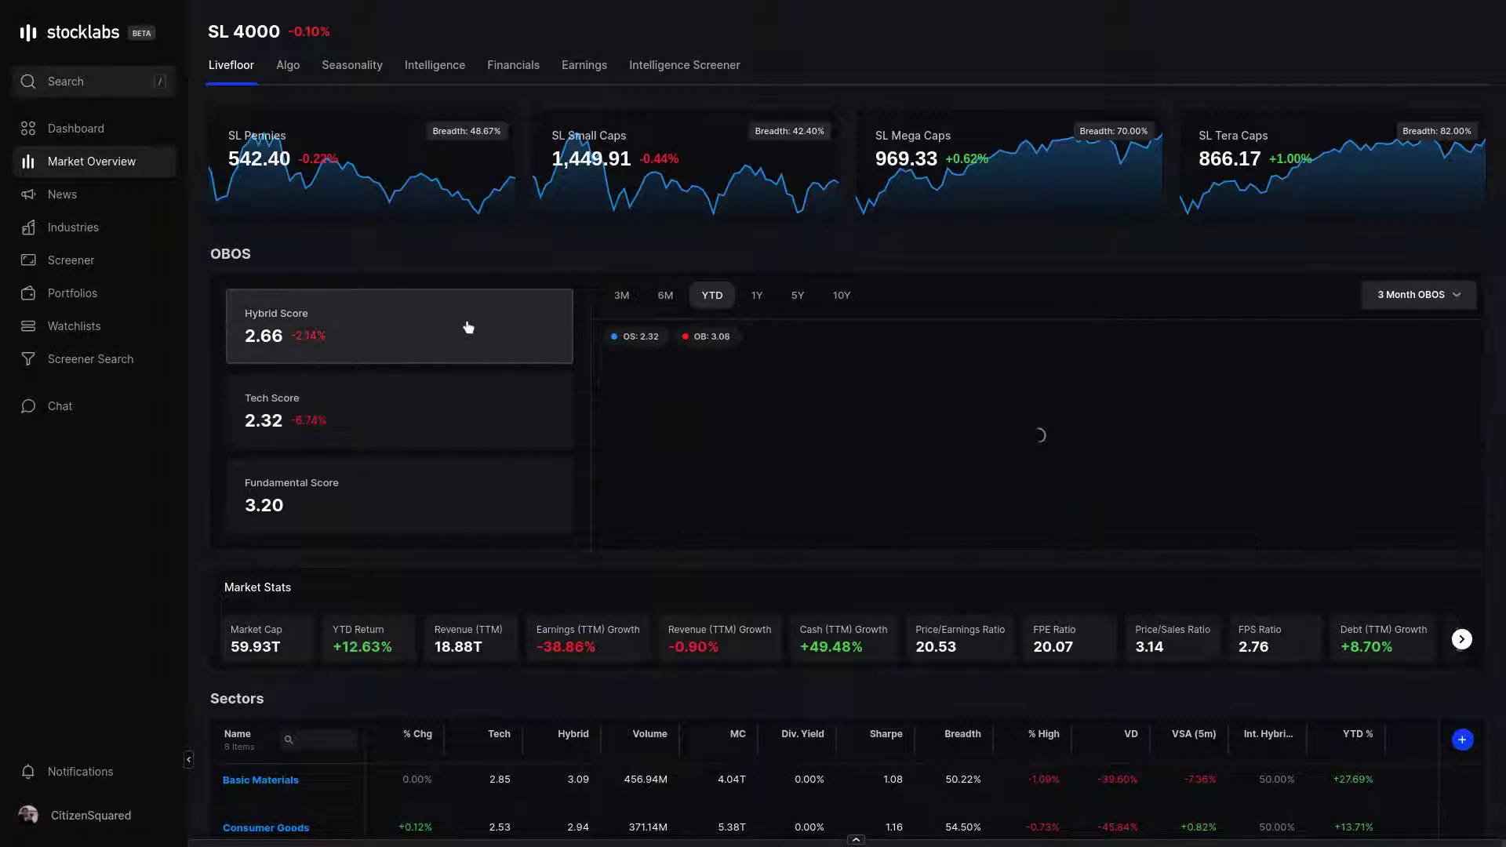
# - Use 12 Month OBOS bands over the last three months, then open Intelligence
pyautogui.click(1450, 299)
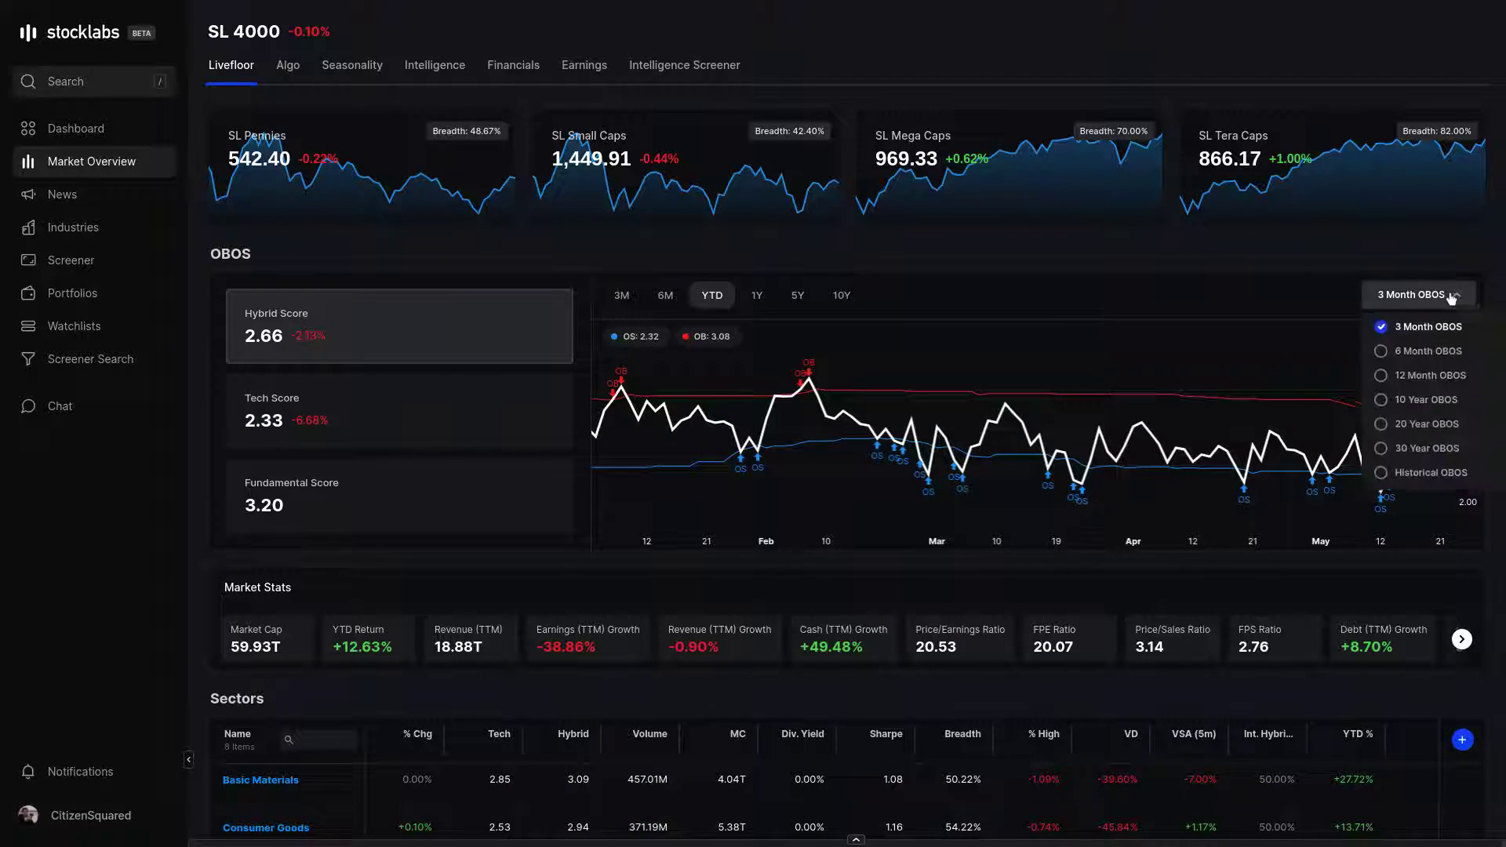
pyautogui.click(1422, 380)
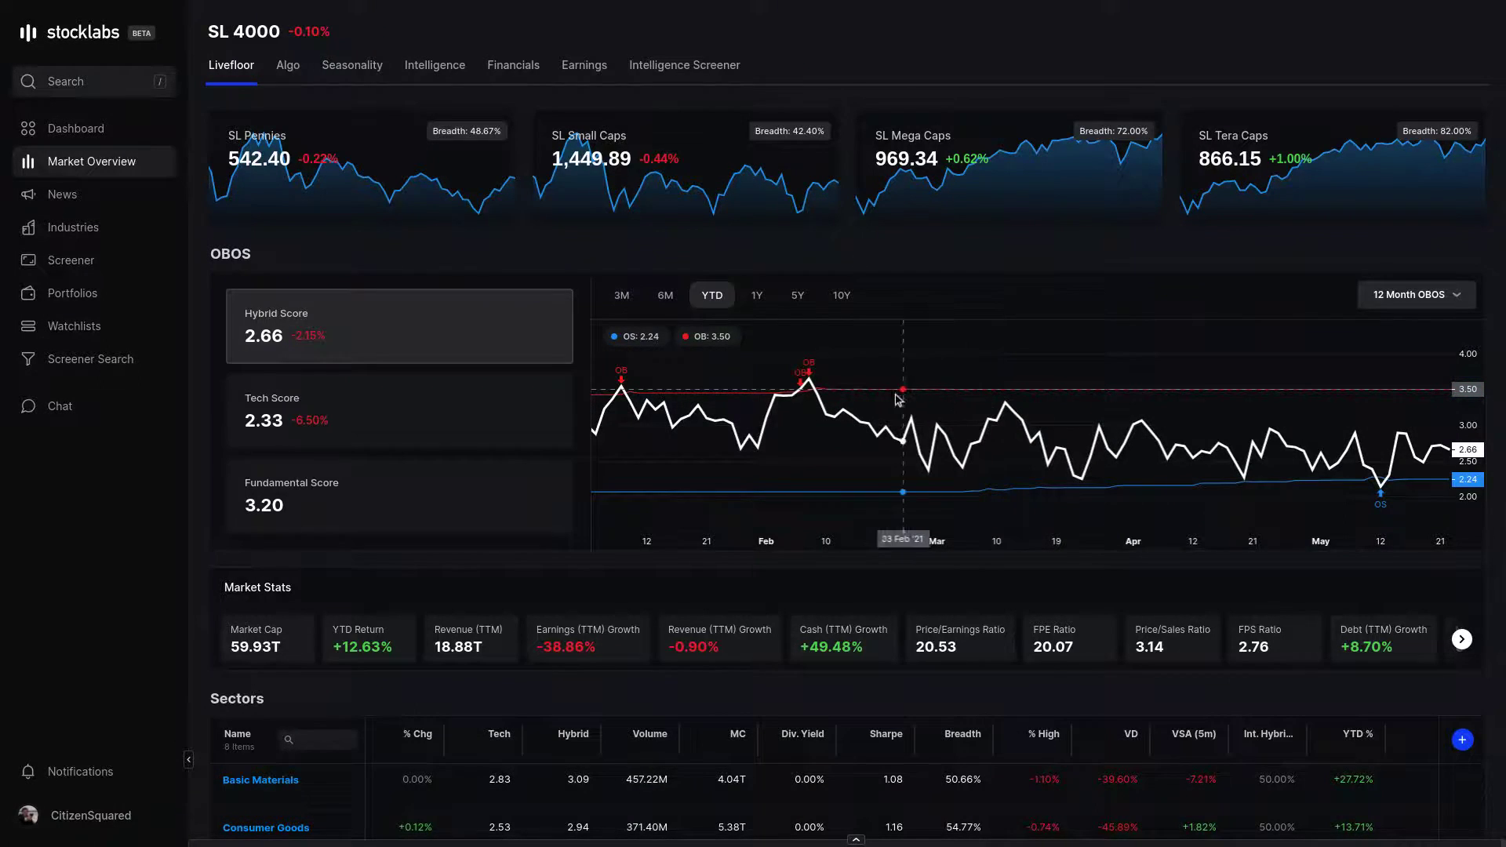
pyautogui.click(621, 295)
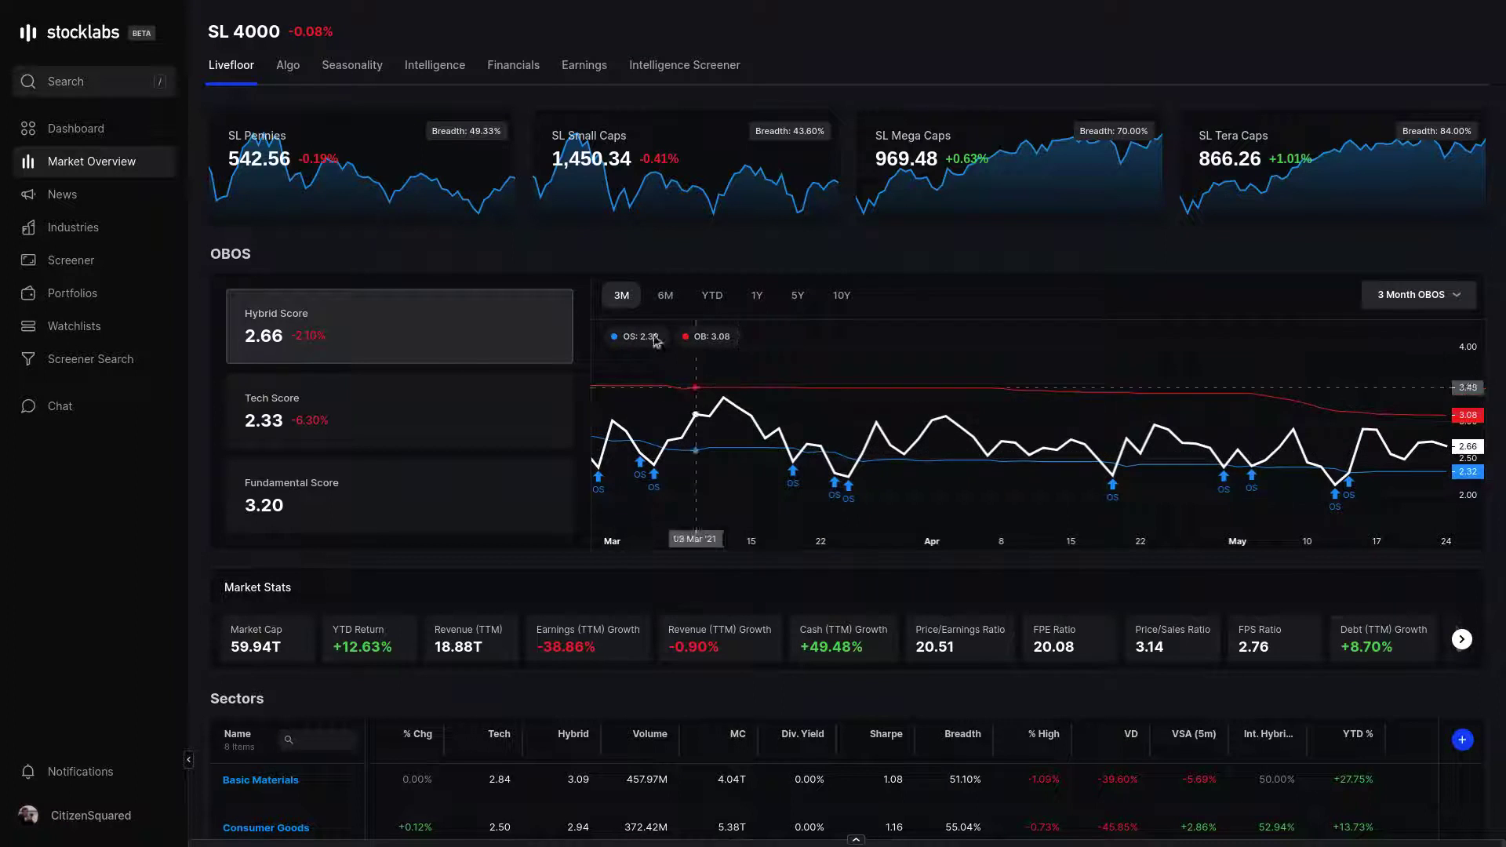
pyautogui.click(427, 70)
# - Show OBOS statistics for oversold (OS) signals over a 6m period, switched to Real Time
pyautogui.click(321, 127)
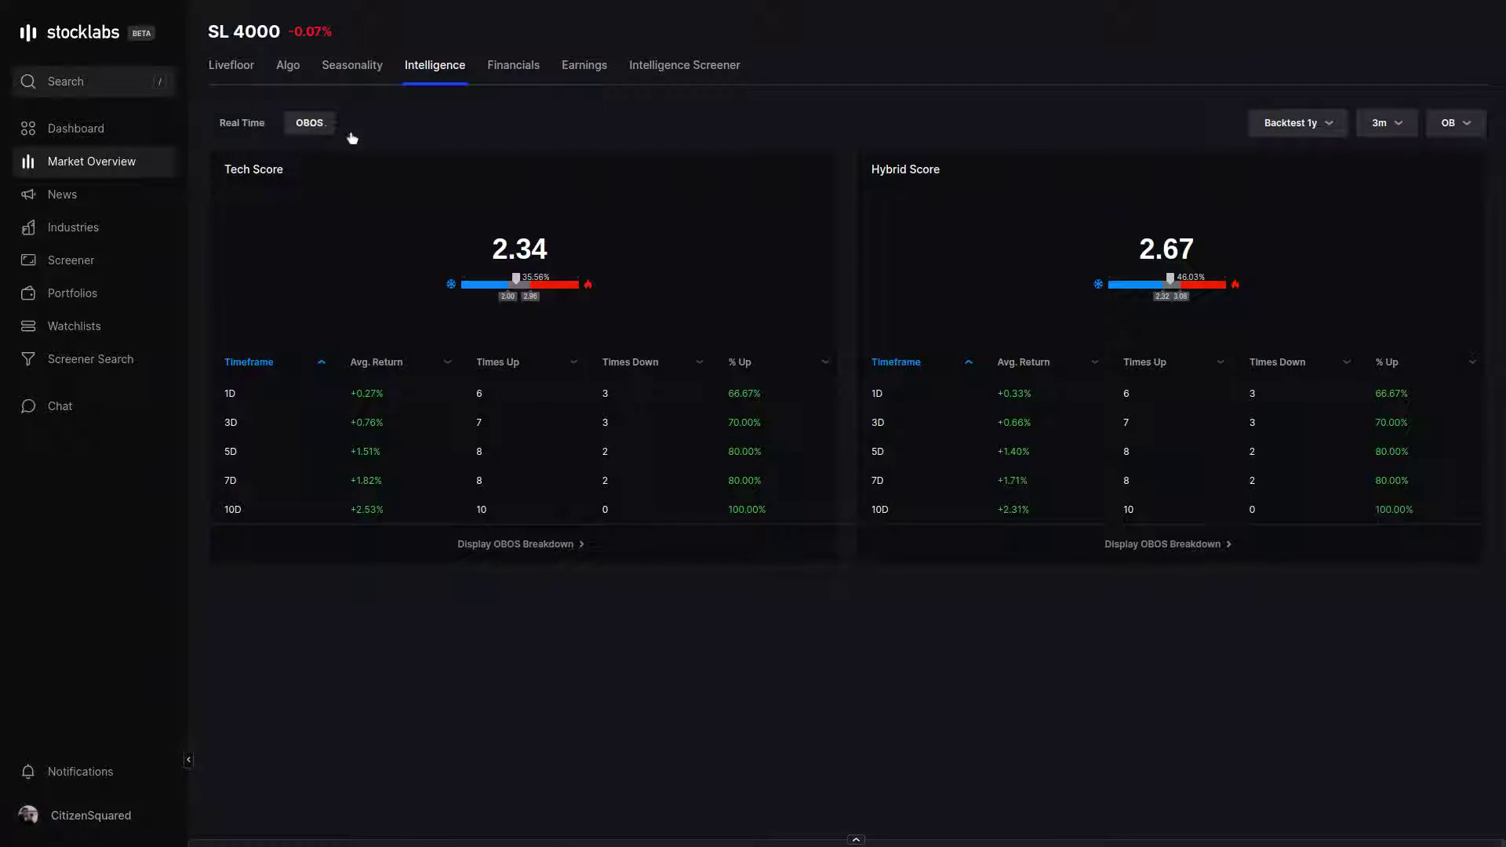
pyautogui.click(1459, 128)
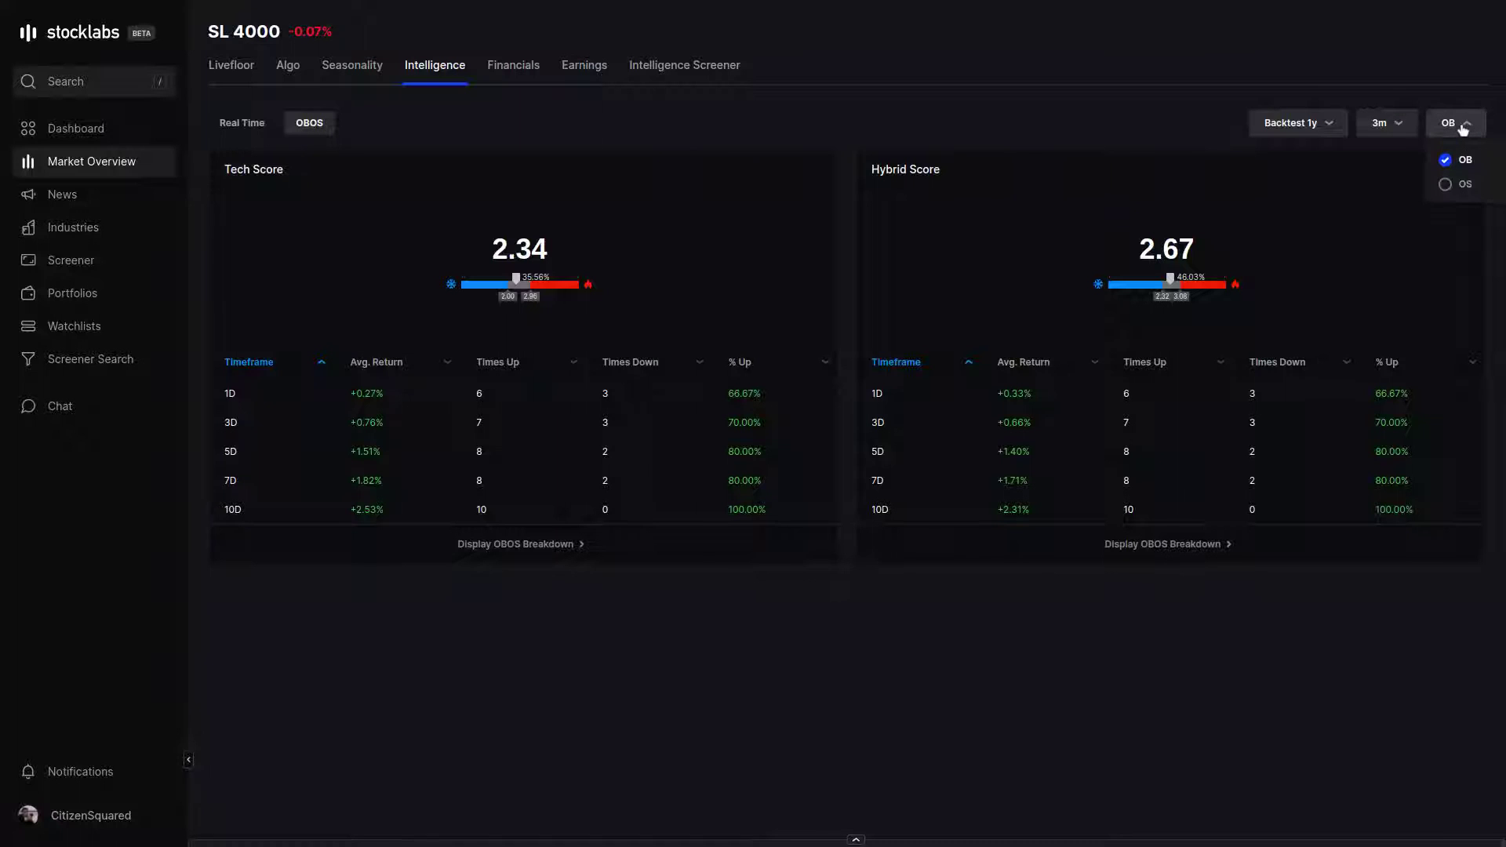
pyautogui.click(1465, 186)
pyautogui.click(1387, 124)
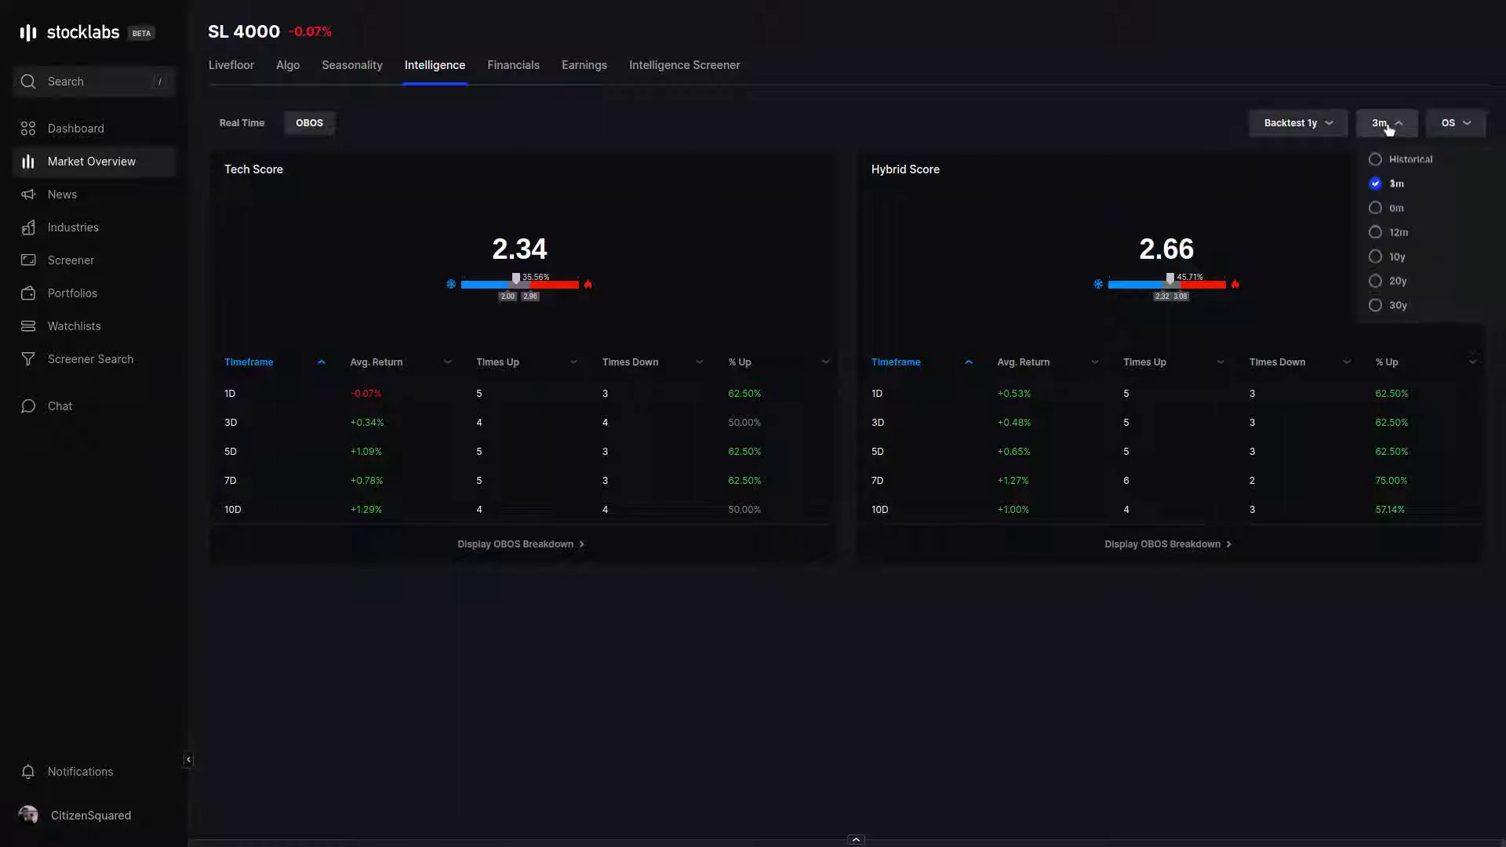
pyautogui.click(1396, 209)
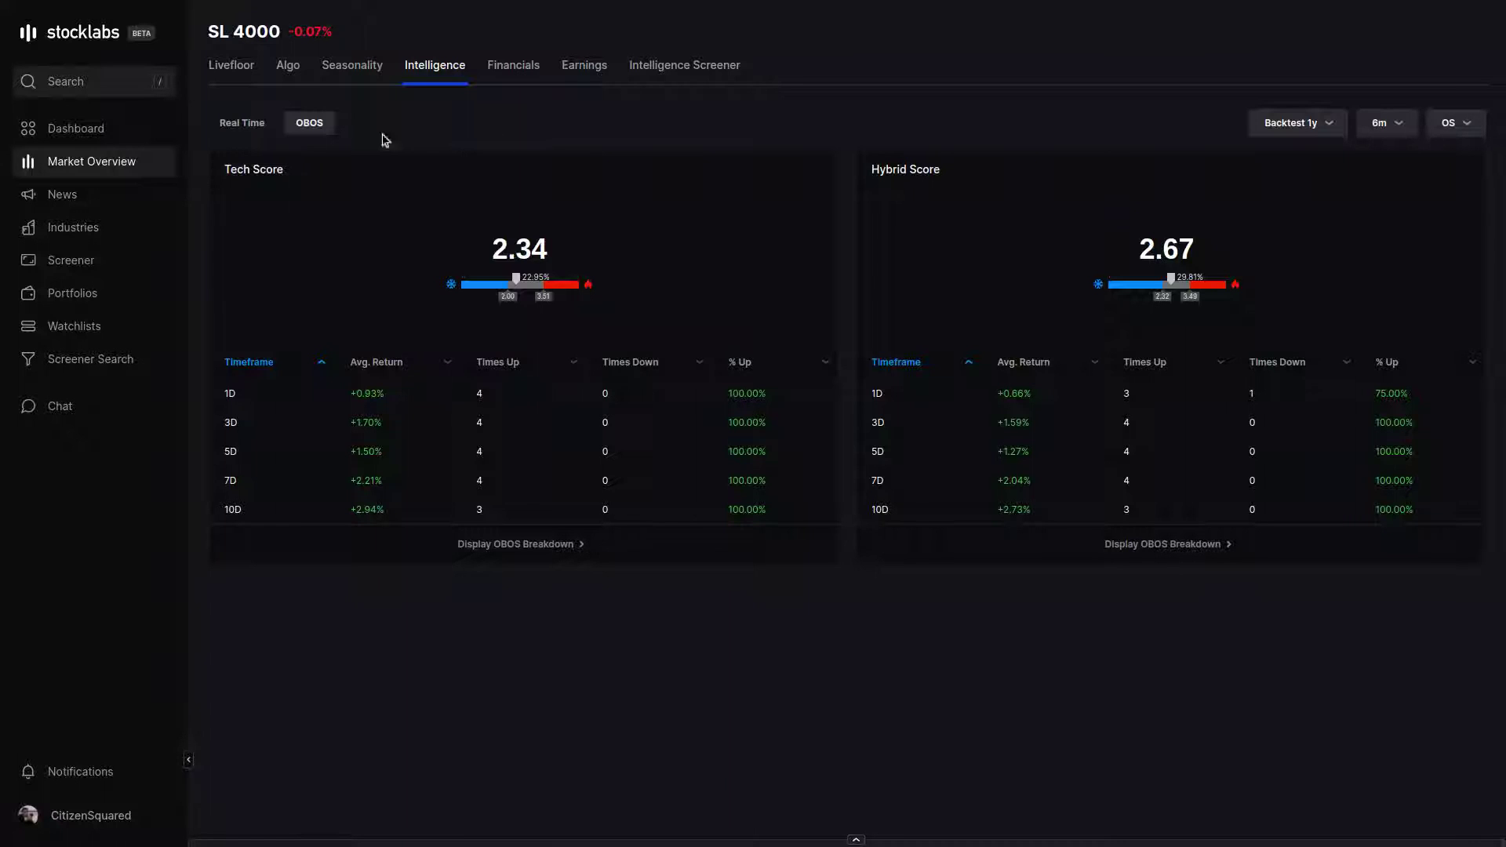
pyautogui.click(251, 126)
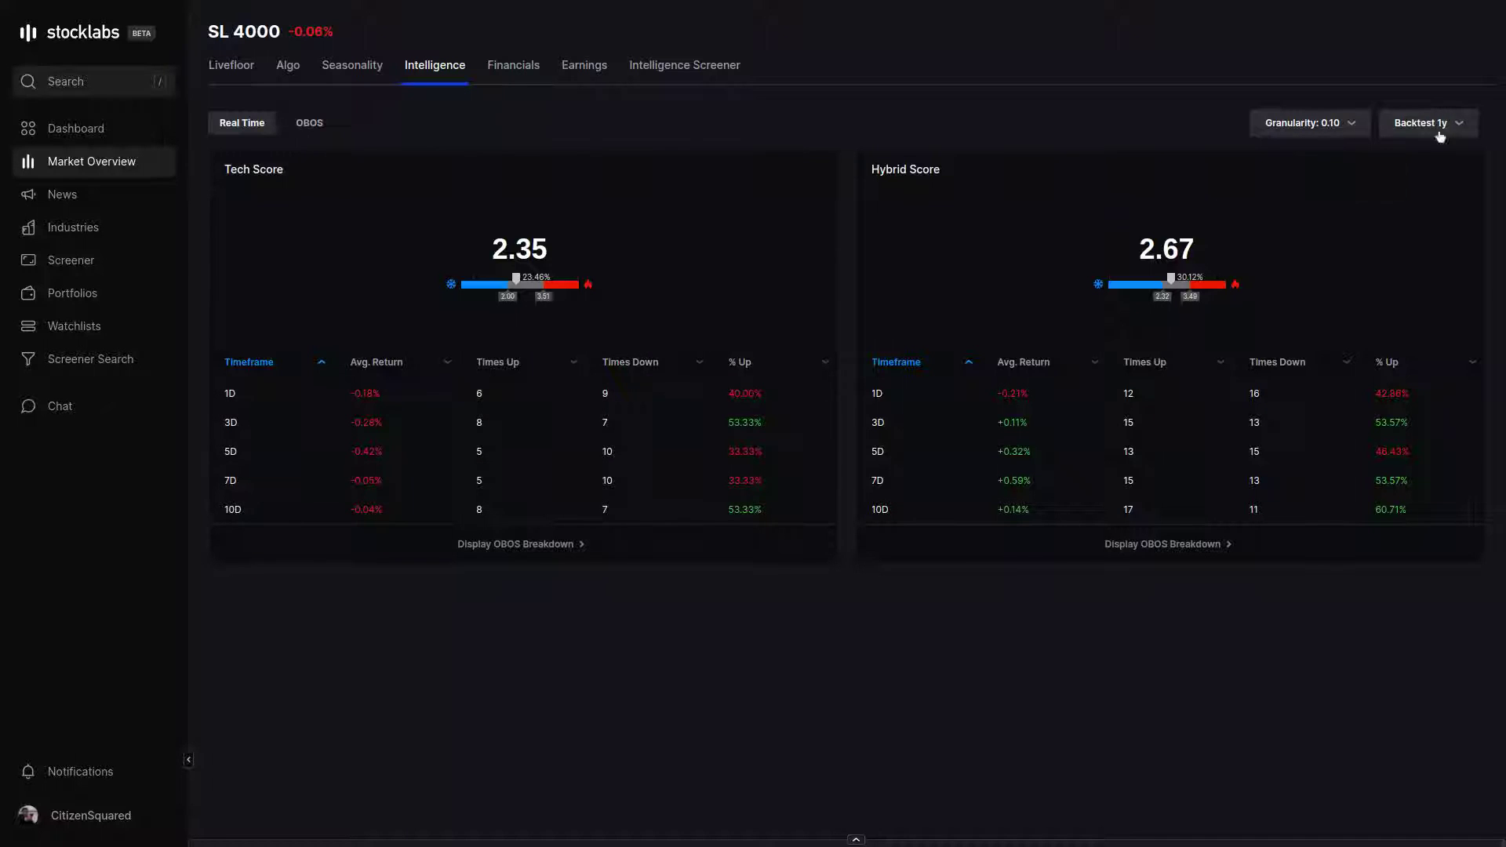
# - Look at the Backtest length options, then return to the Livefloor overview
pyautogui.click(1461, 126)
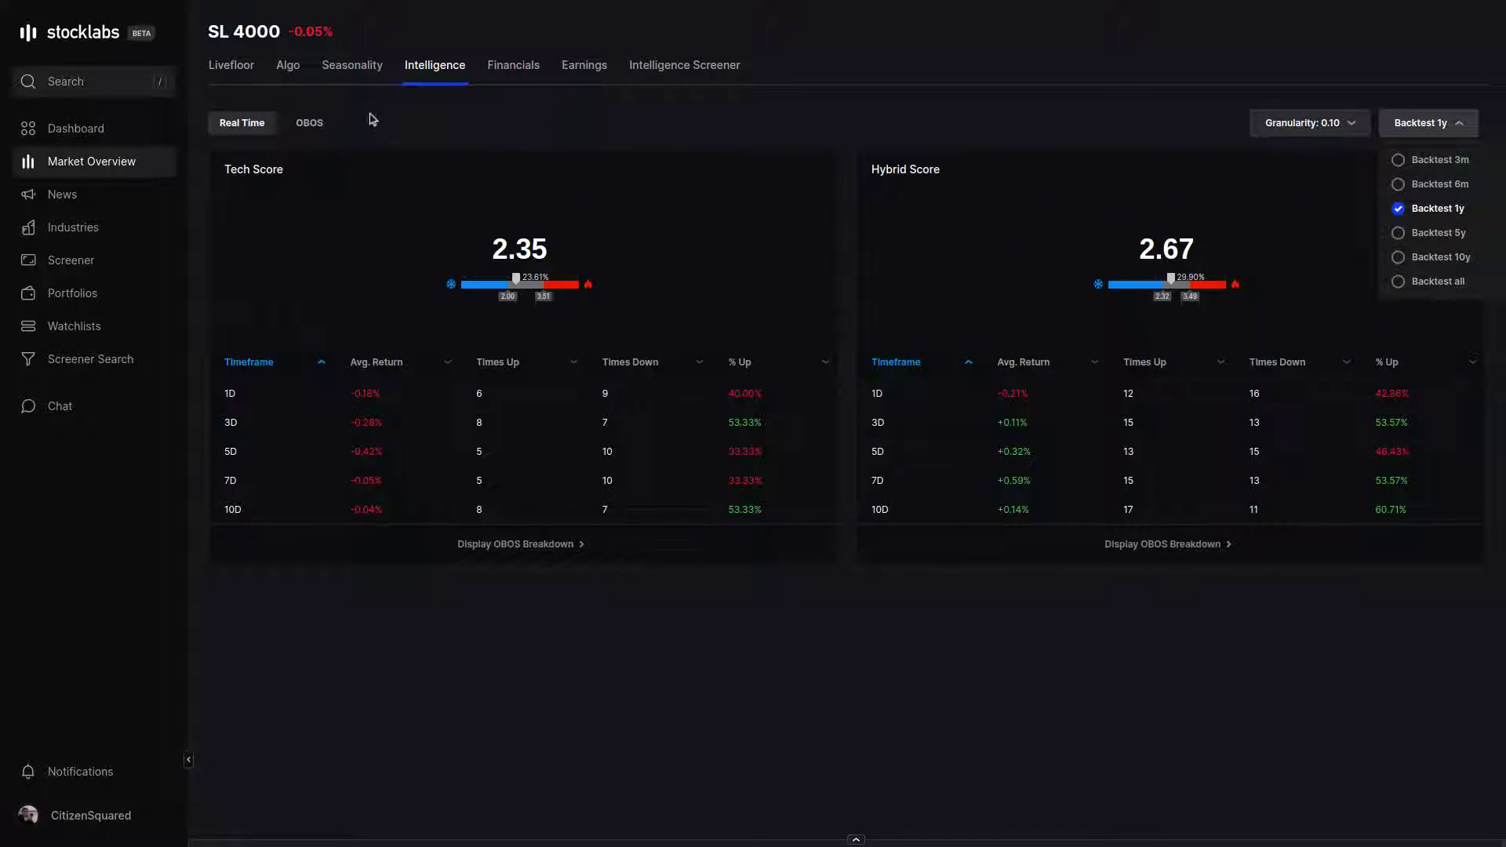
pyautogui.click(231, 69)
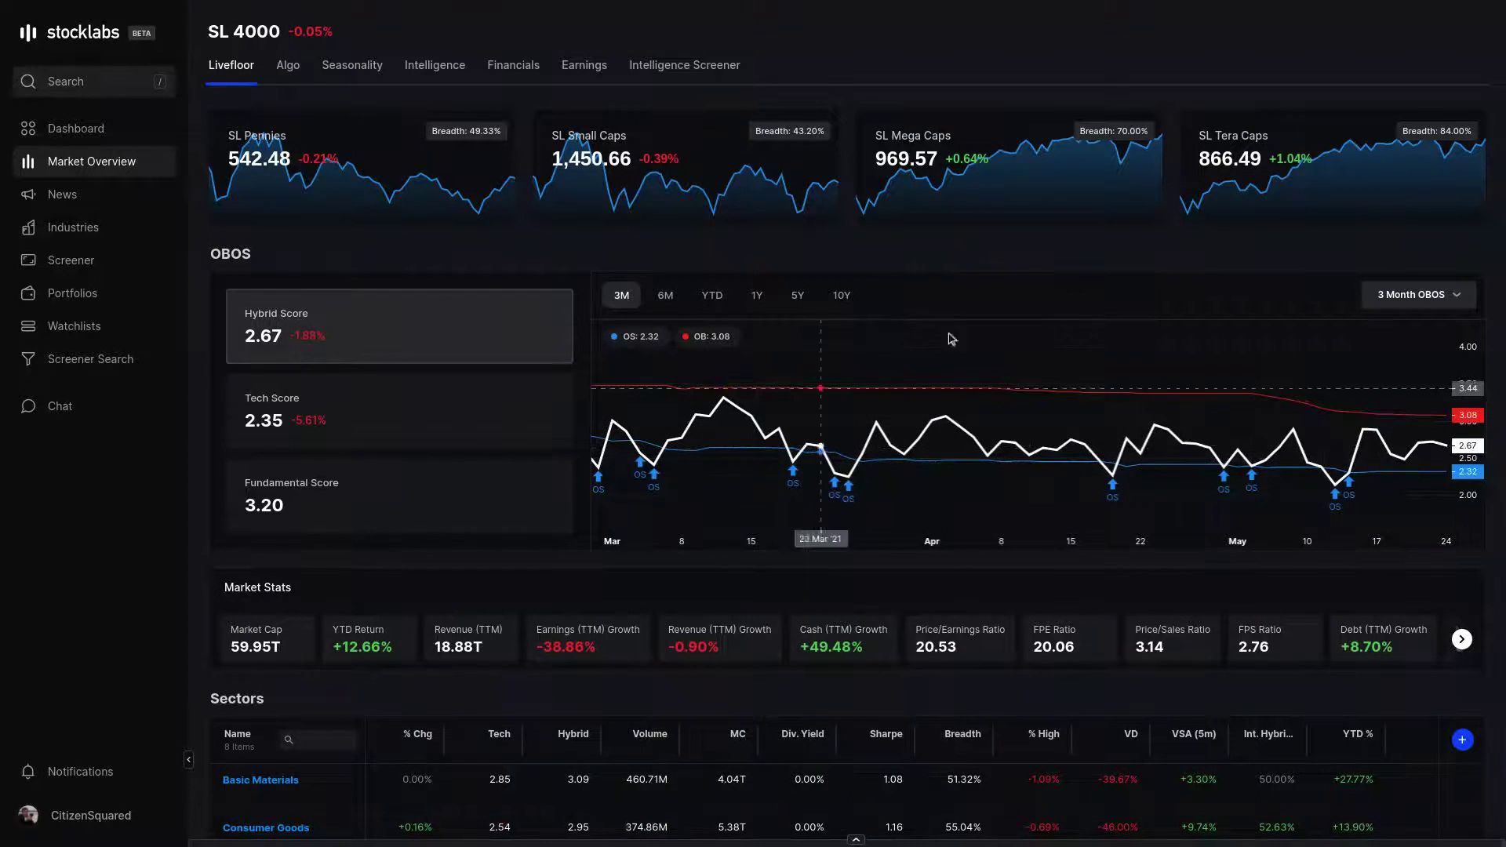
# - Apply 6 Month OBOS bands to the Livefloor chart and show year-to-date history
pyautogui.click(1429, 296)
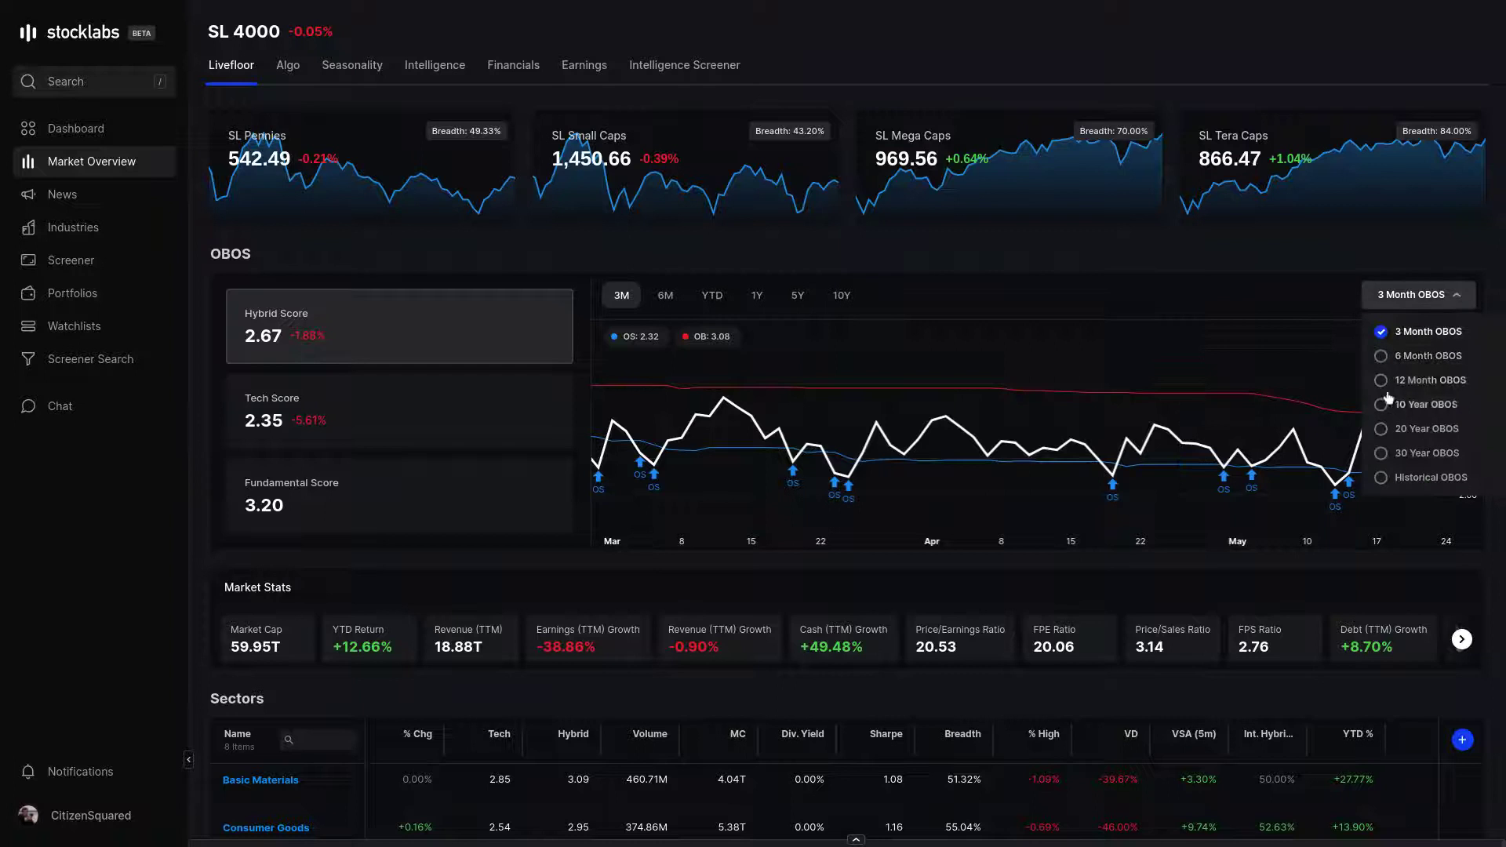
pyautogui.click(1423, 356)
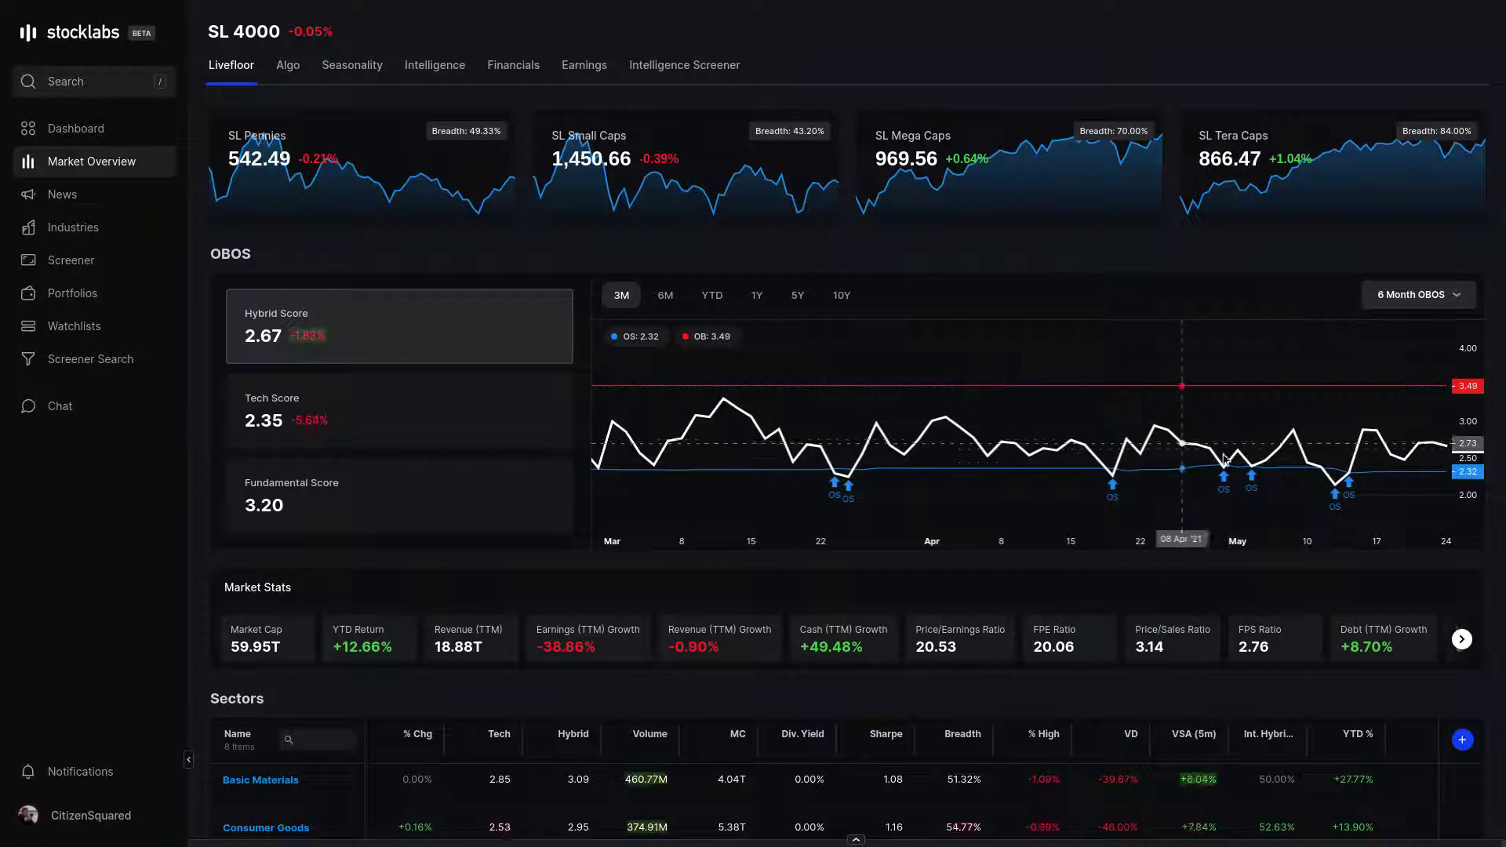
pyautogui.click(711, 295)
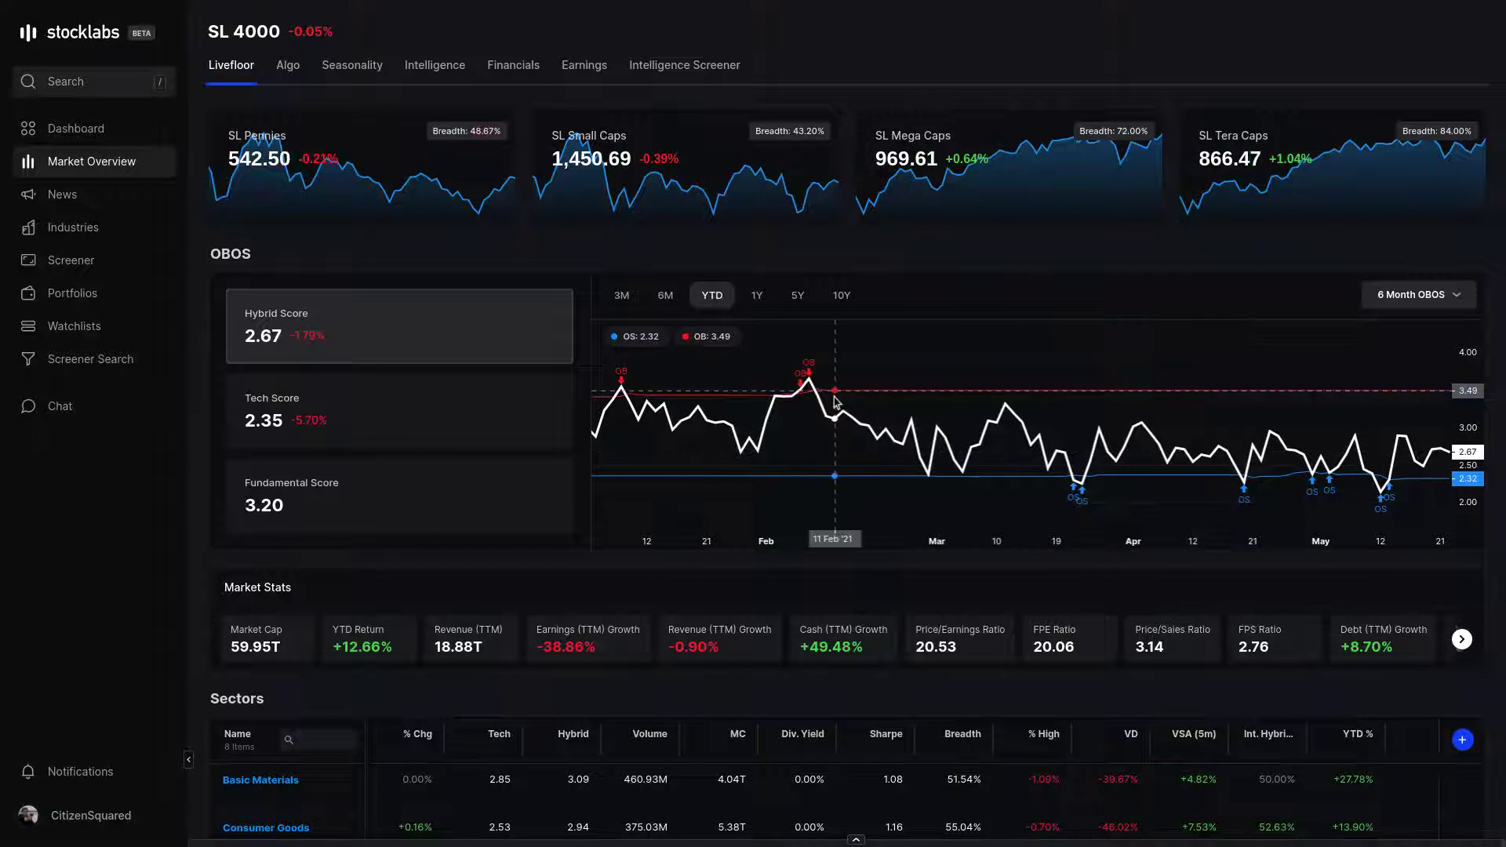
pyautogui.scroll(-3, 662, 397)
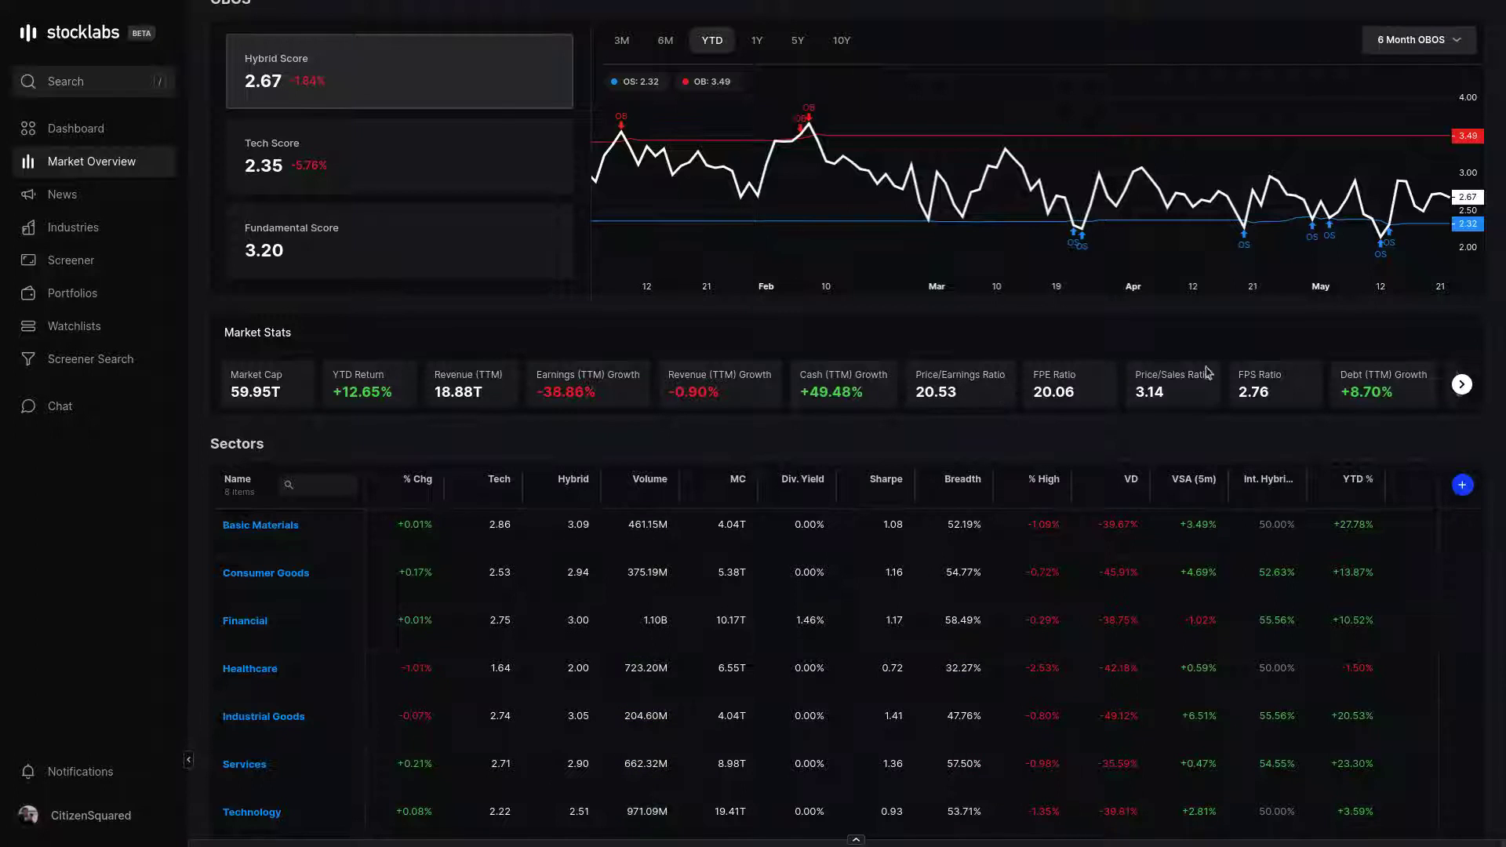
# - Page forward through the Market Stats figures and back to the start
pyautogui.click(1461, 385)
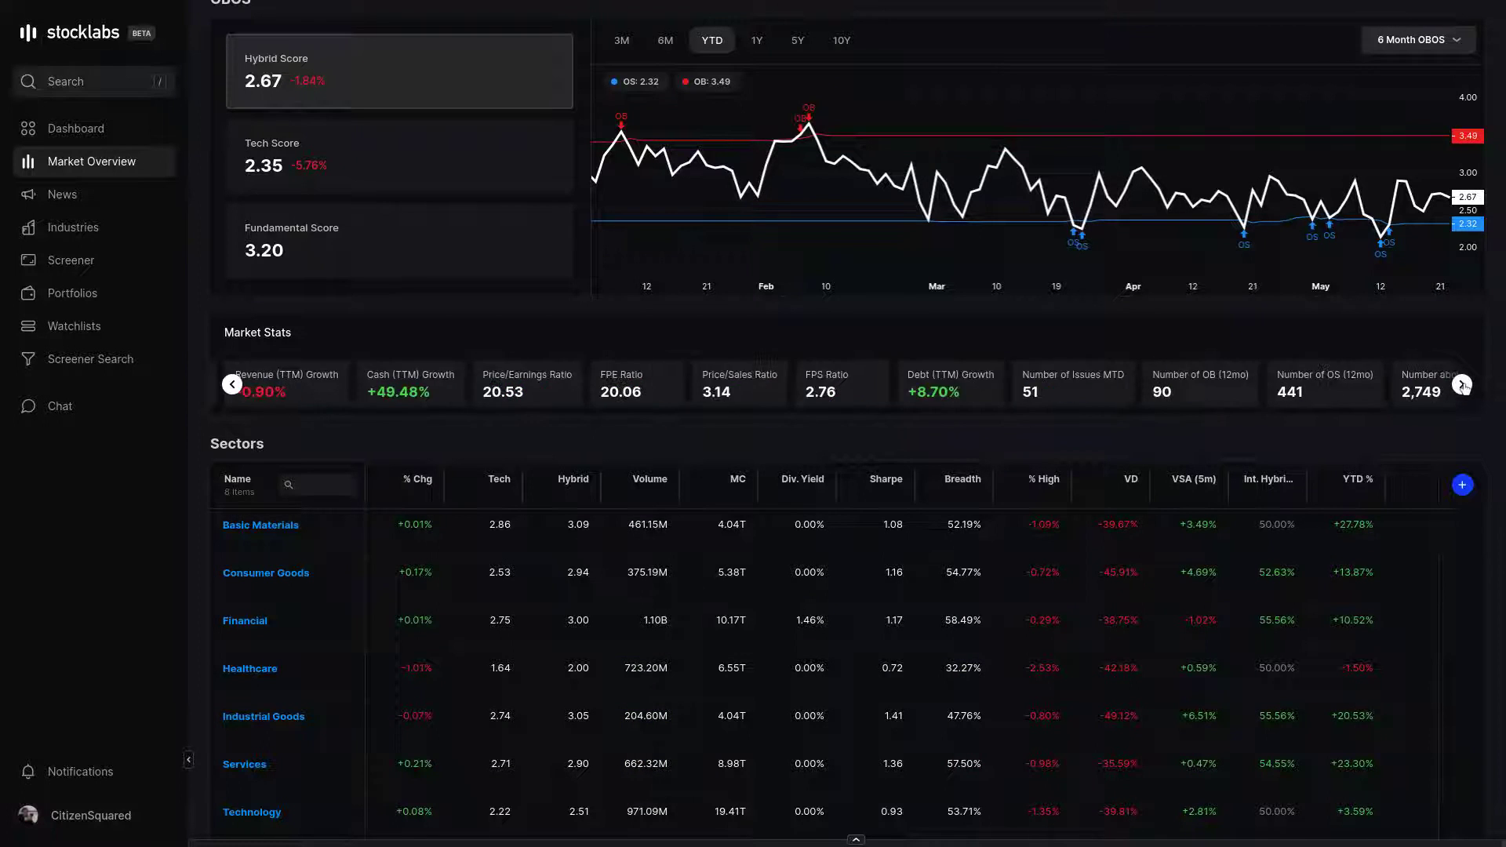
pyautogui.click(1461, 385)
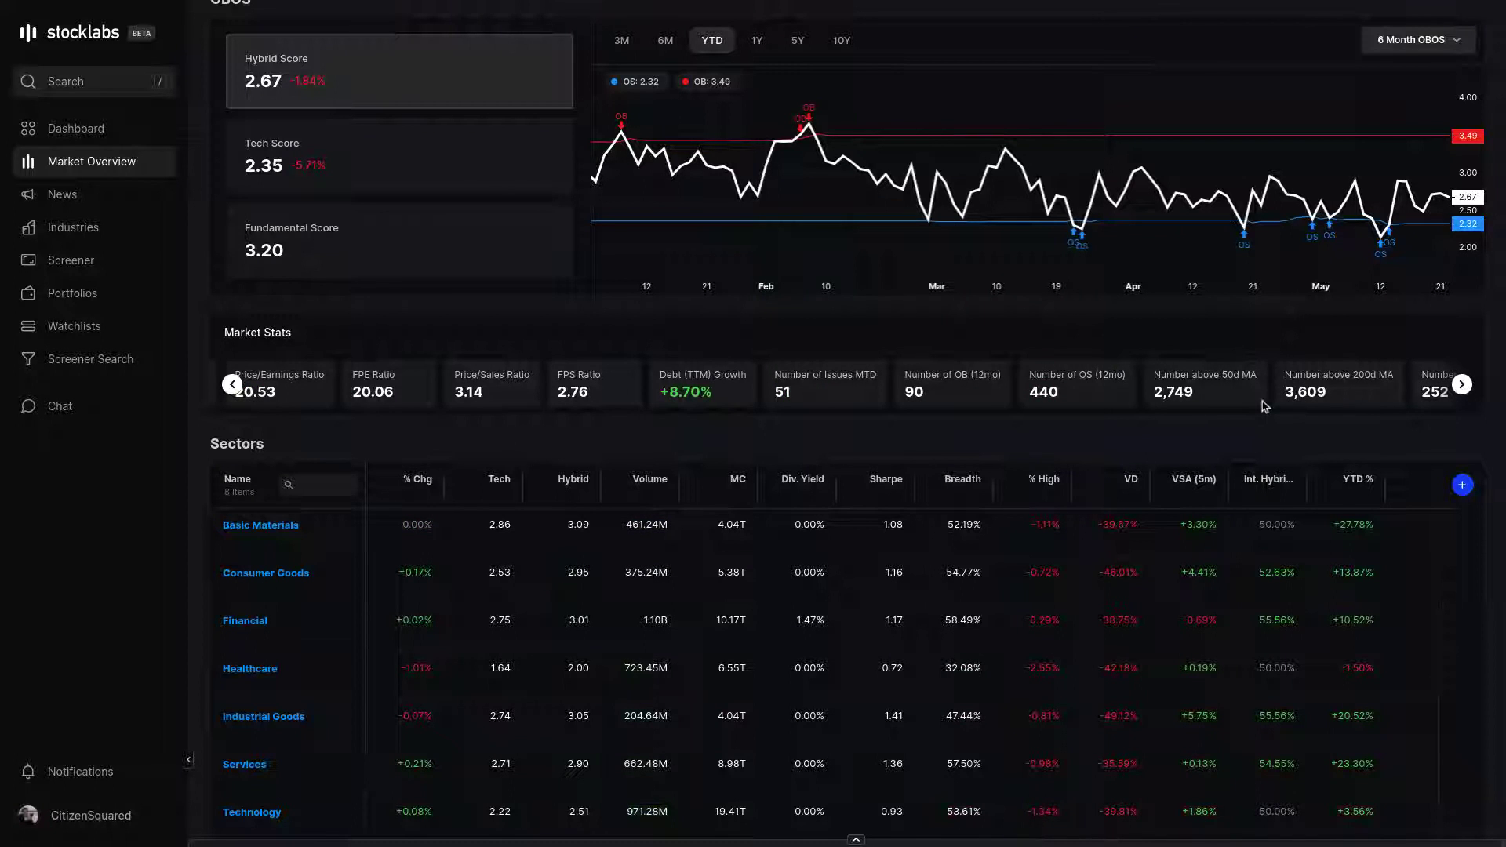
pyautogui.click(1461, 384)
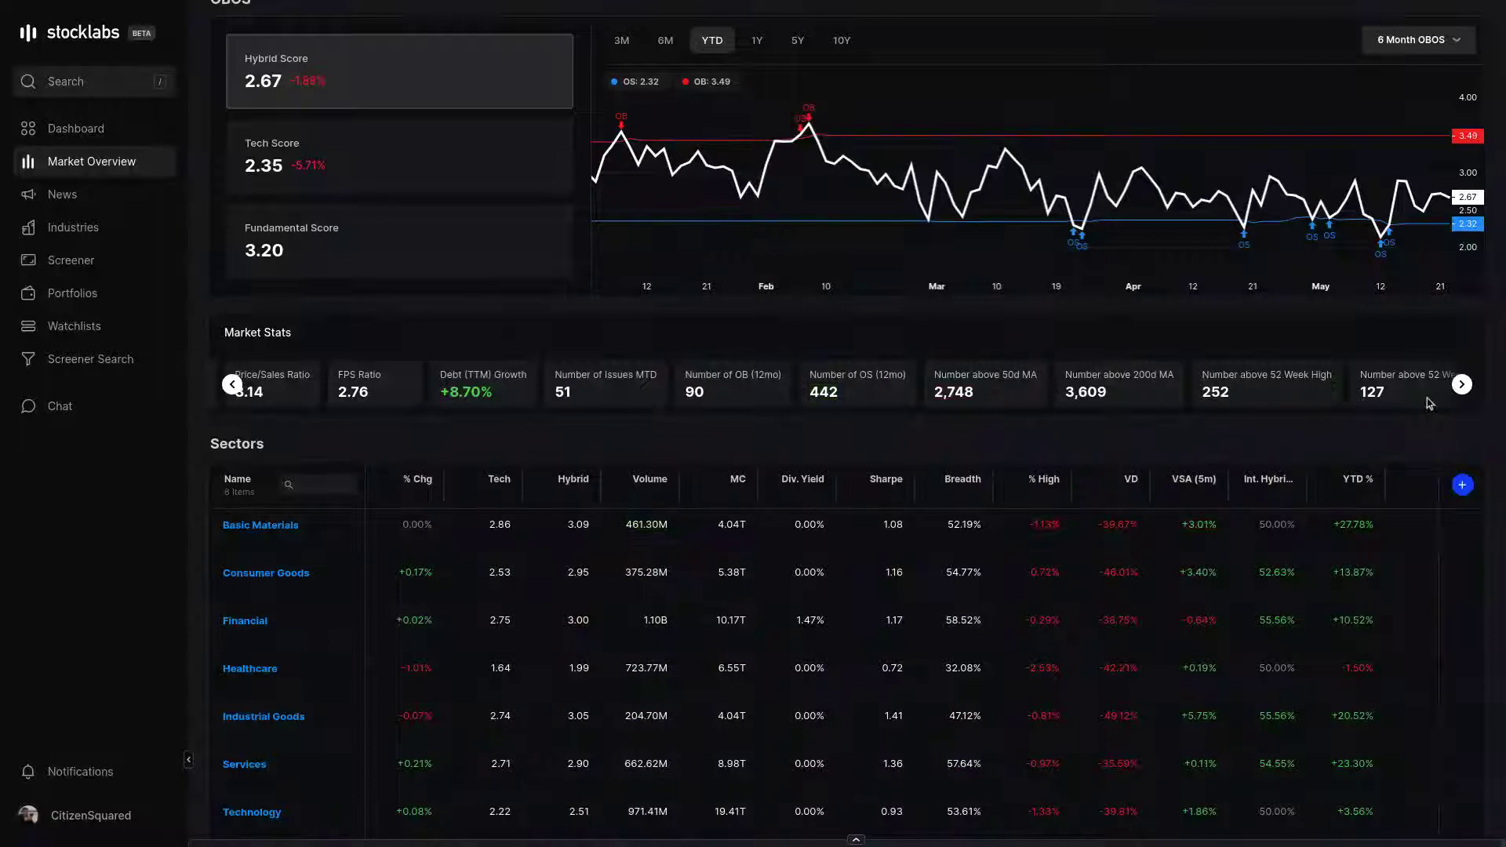
pyautogui.click(232, 384)
pyautogui.click(232, 385)
# - Sort the Sectors table by % Chg, highest first, and browse the Indices below
pyautogui.scroll(-4, 785, 388)
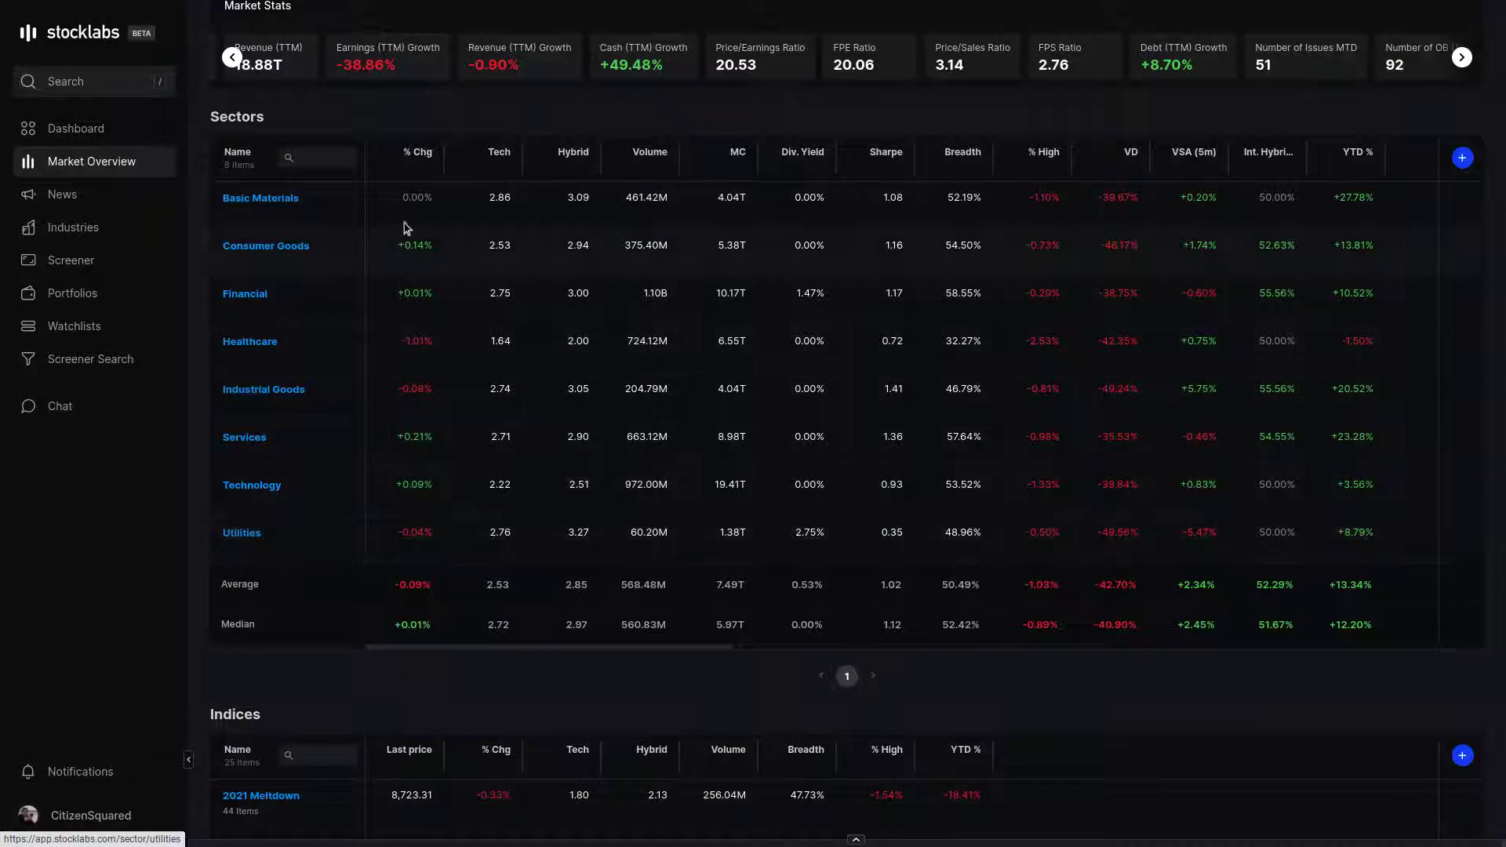
pyautogui.click(389, 154)
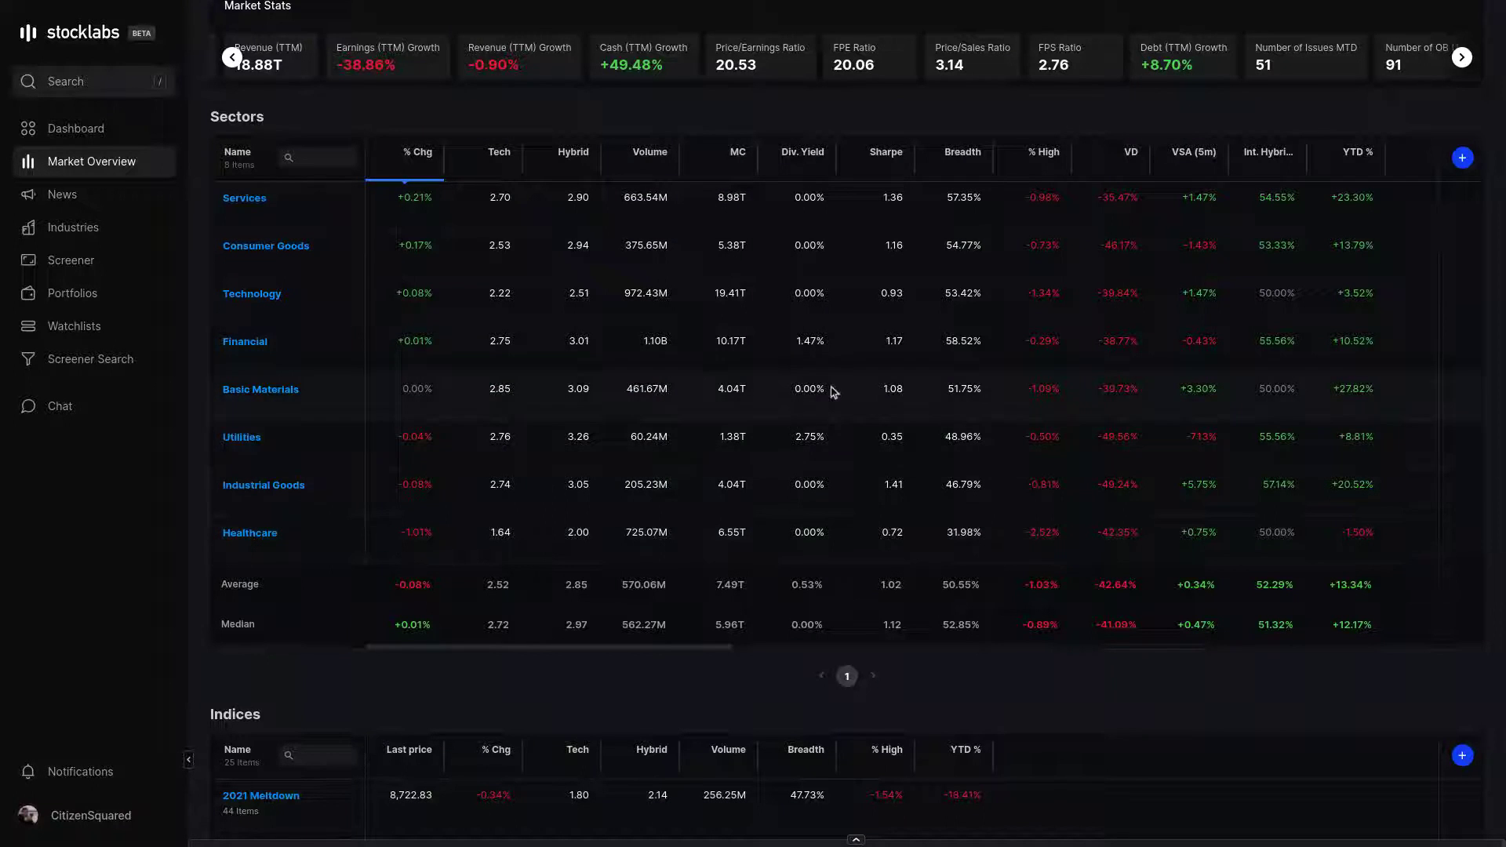
pyautogui.scroll(-3, 463, 428)
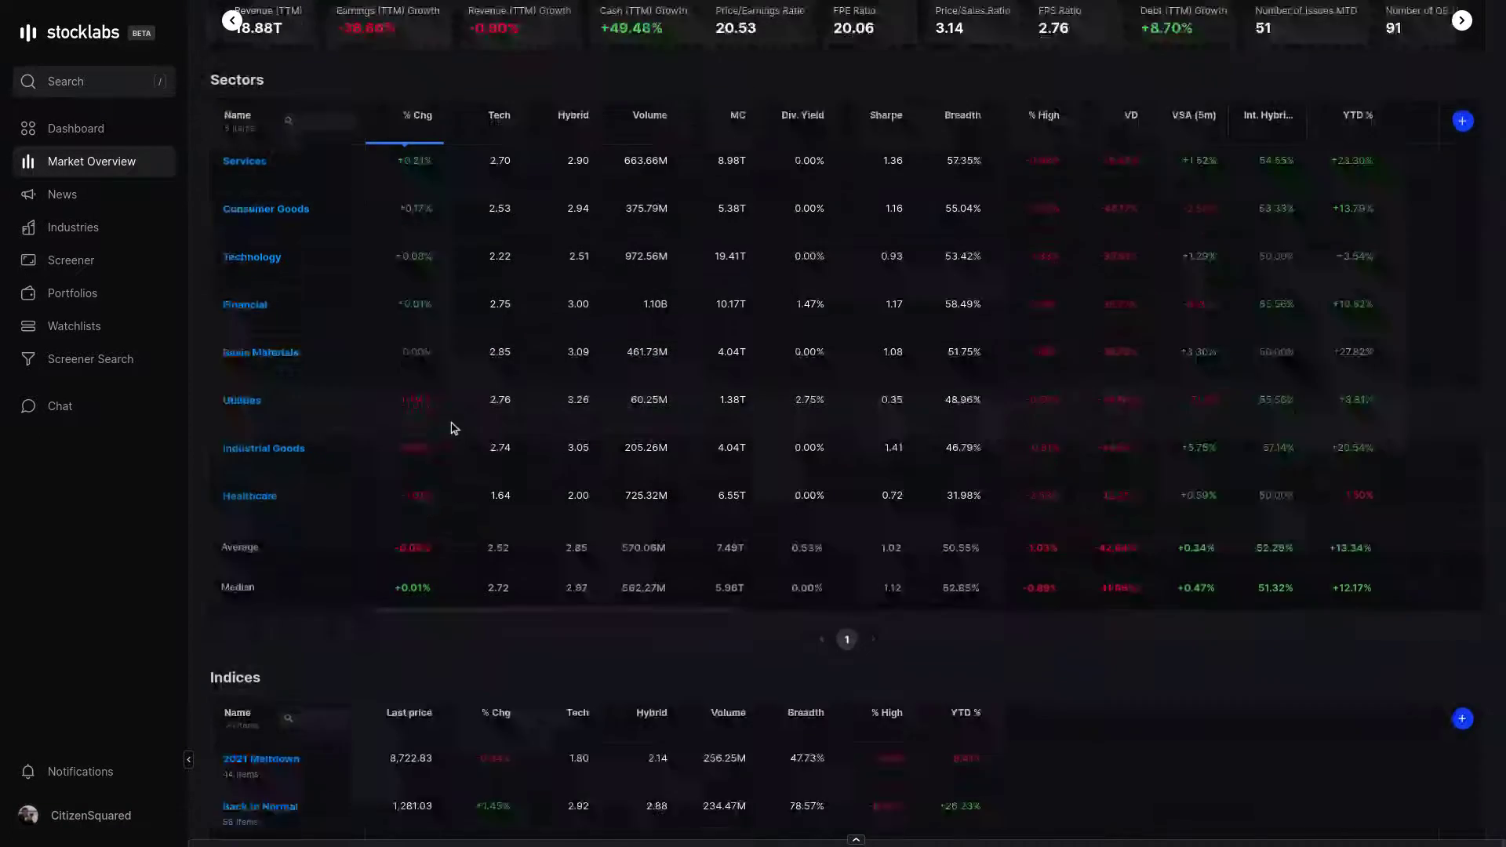
pyautogui.scroll(-5, 455, 429)
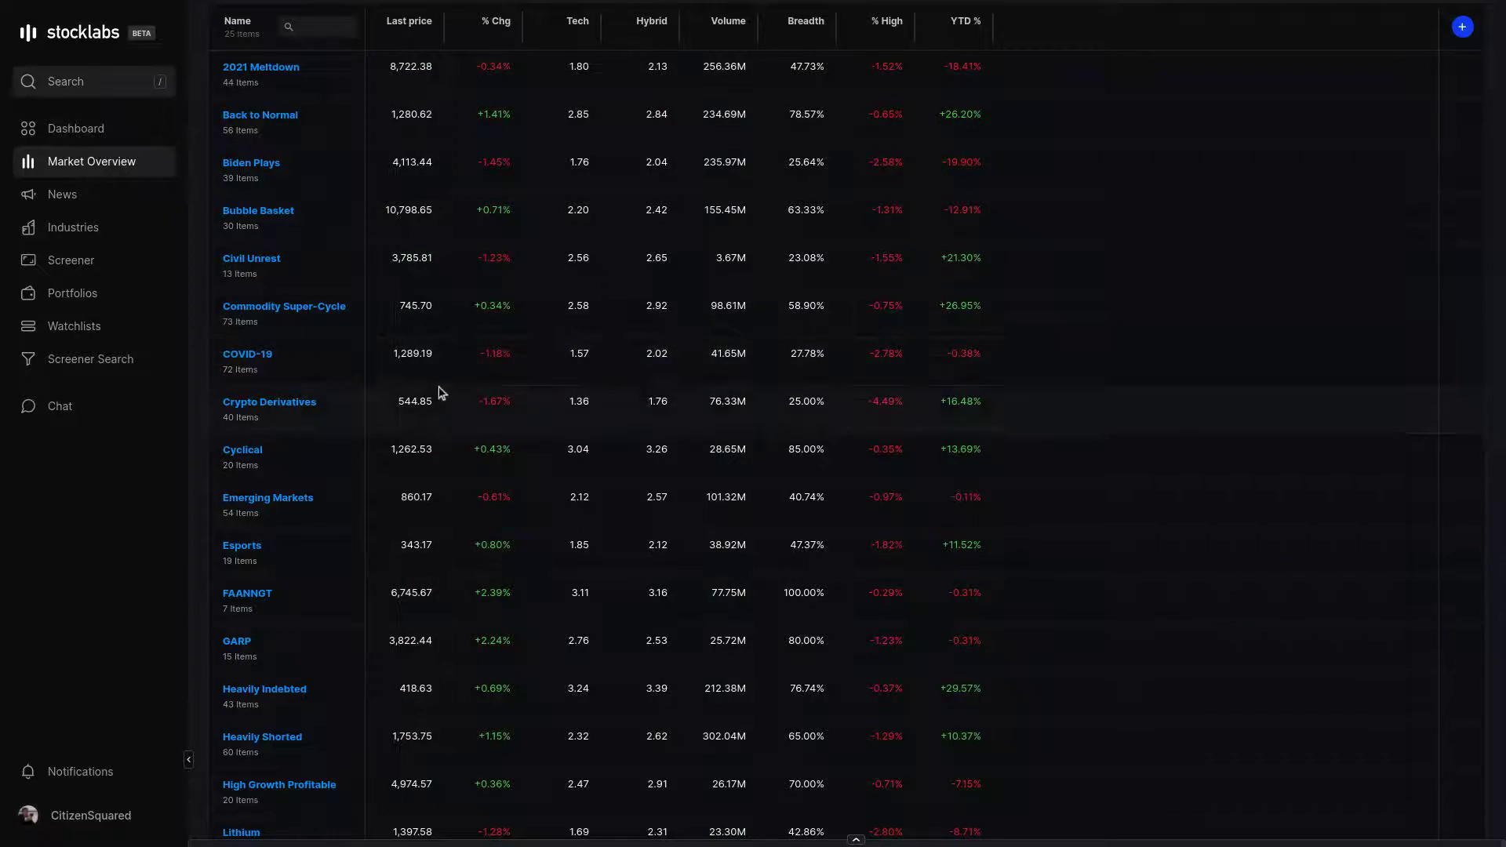
pyautogui.scroll(-3, 440, 464)
pyautogui.scroll(20, 443, 463)
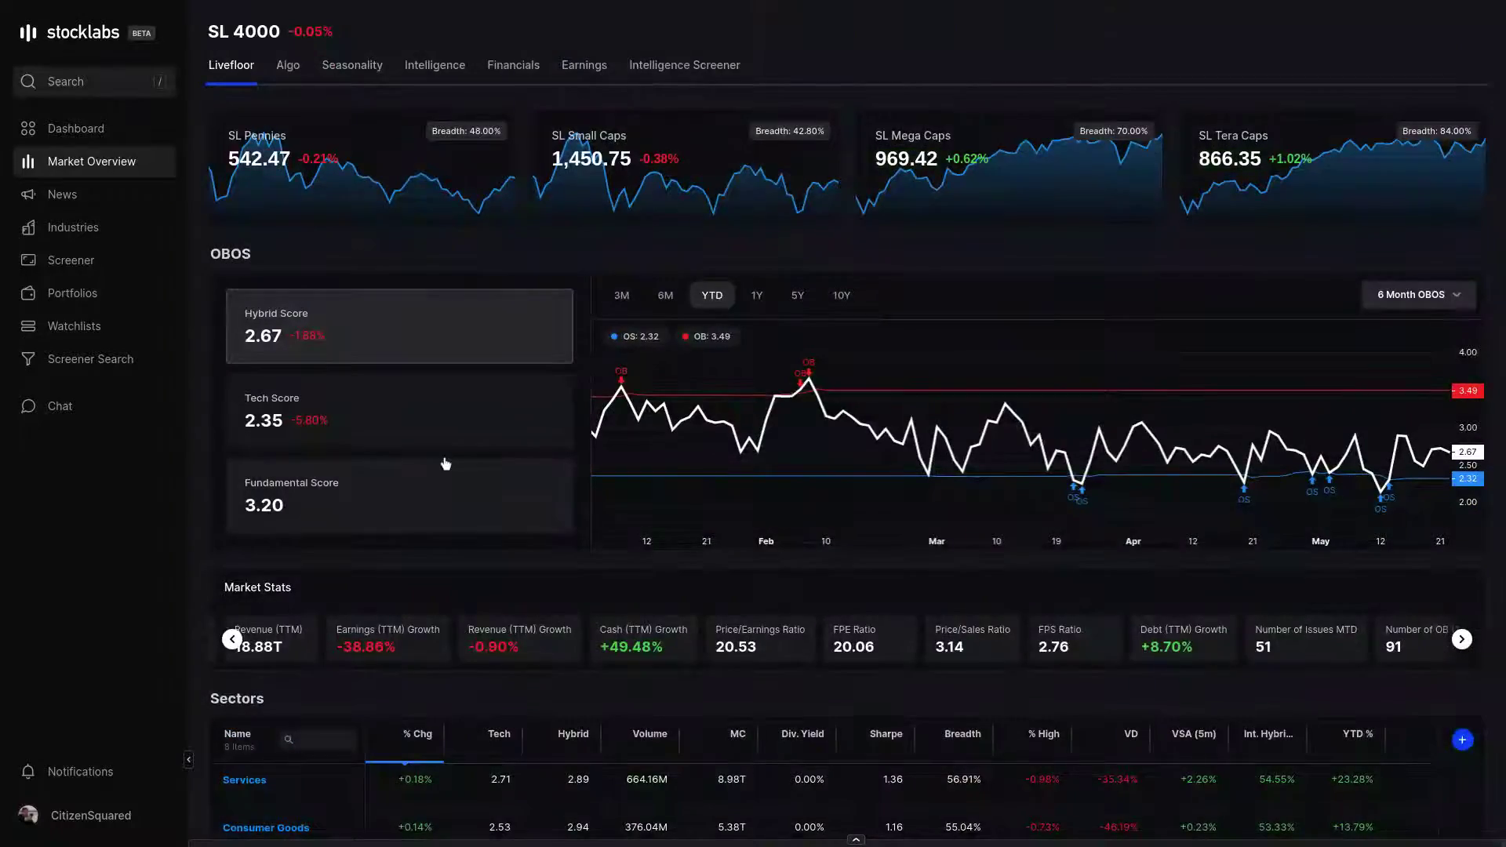
# - Open the Algo view and switch its scores to 6 Month OBOS
pyautogui.click(288, 65)
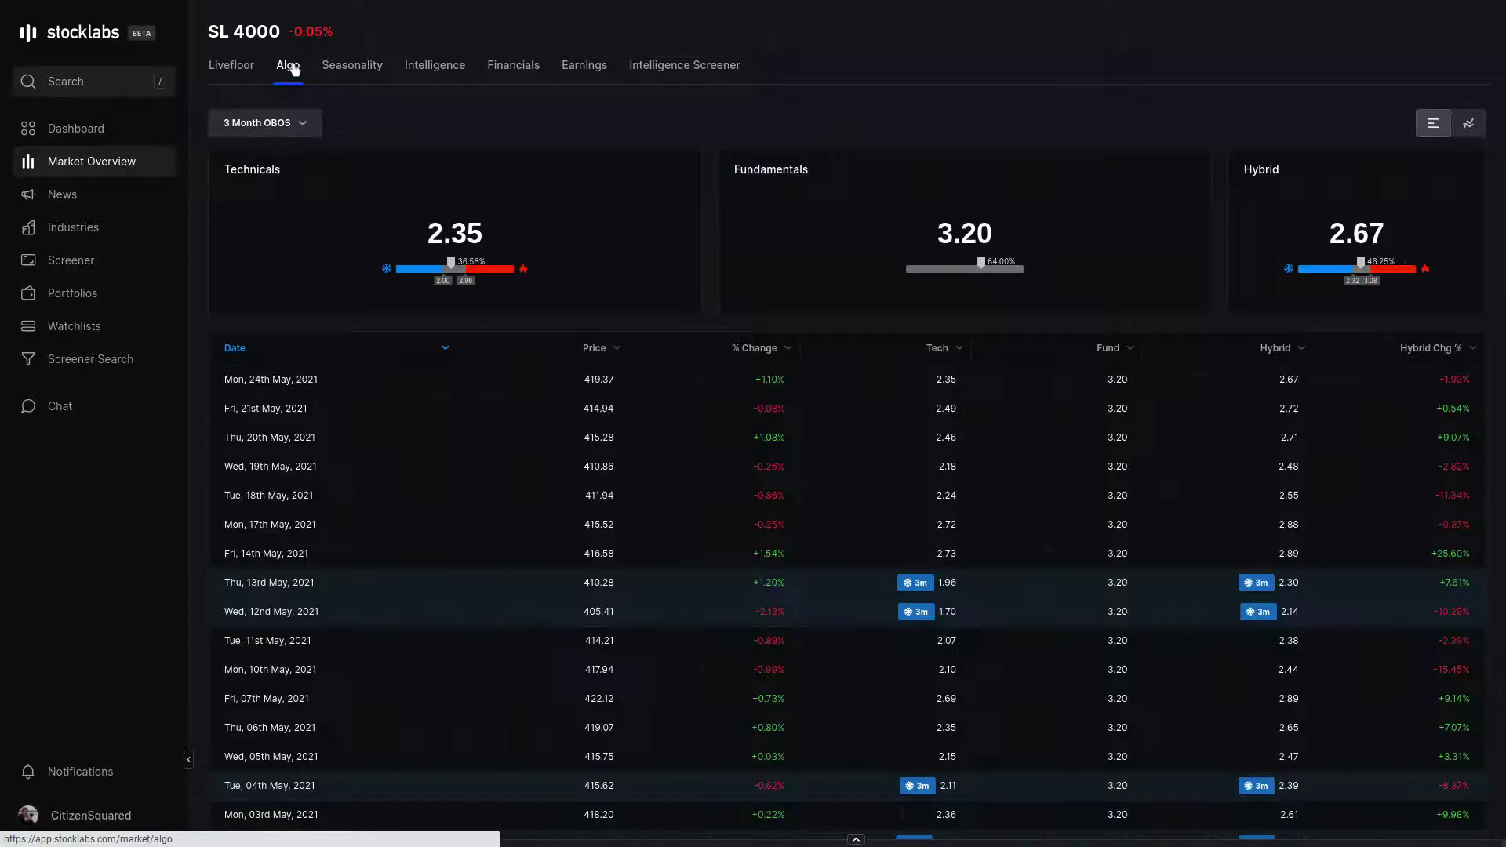
pyautogui.click(306, 125)
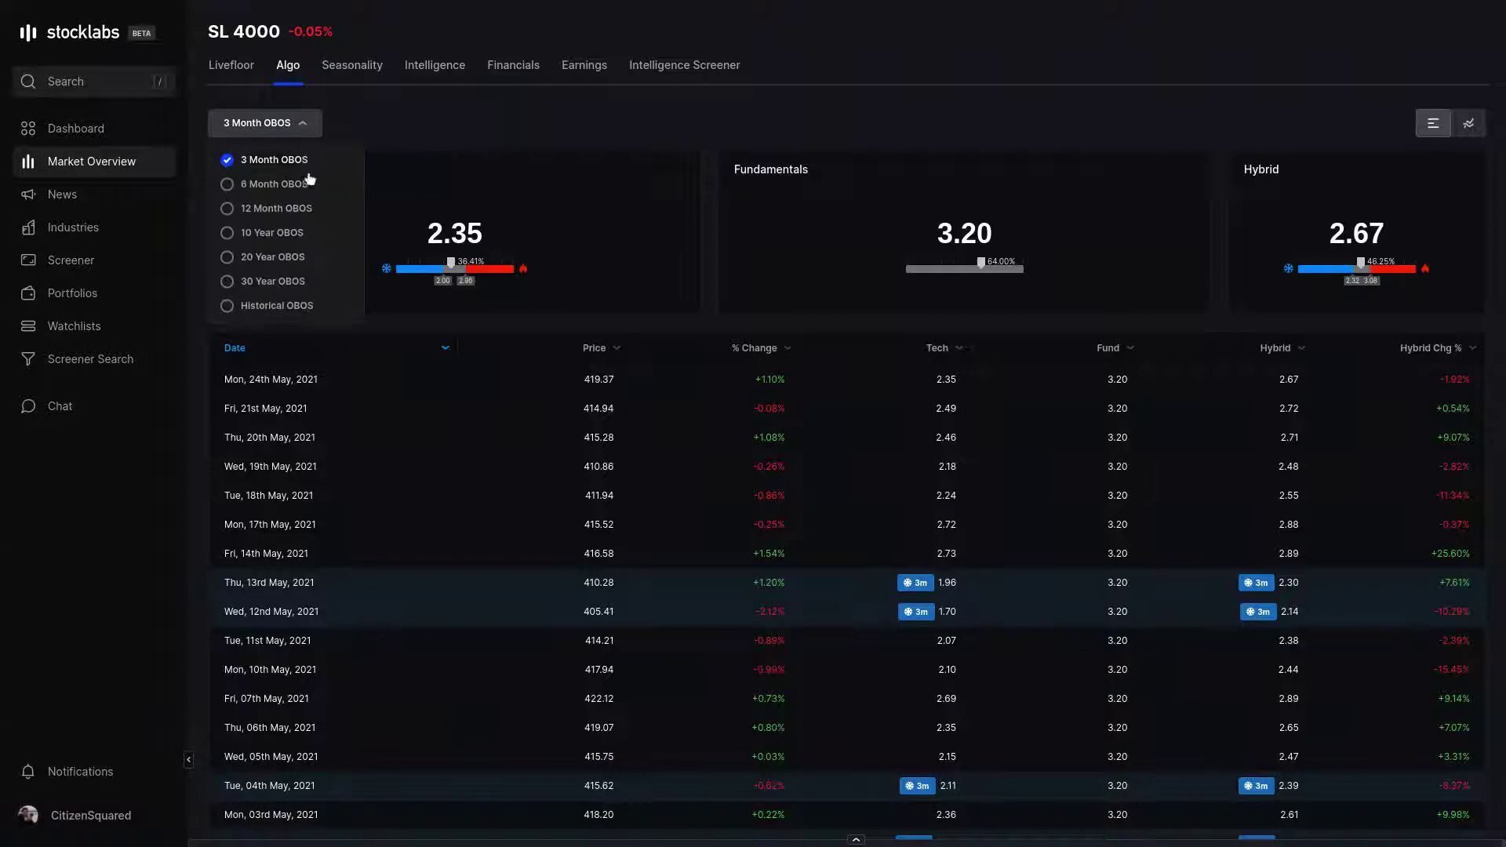
pyautogui.click(275, 184)
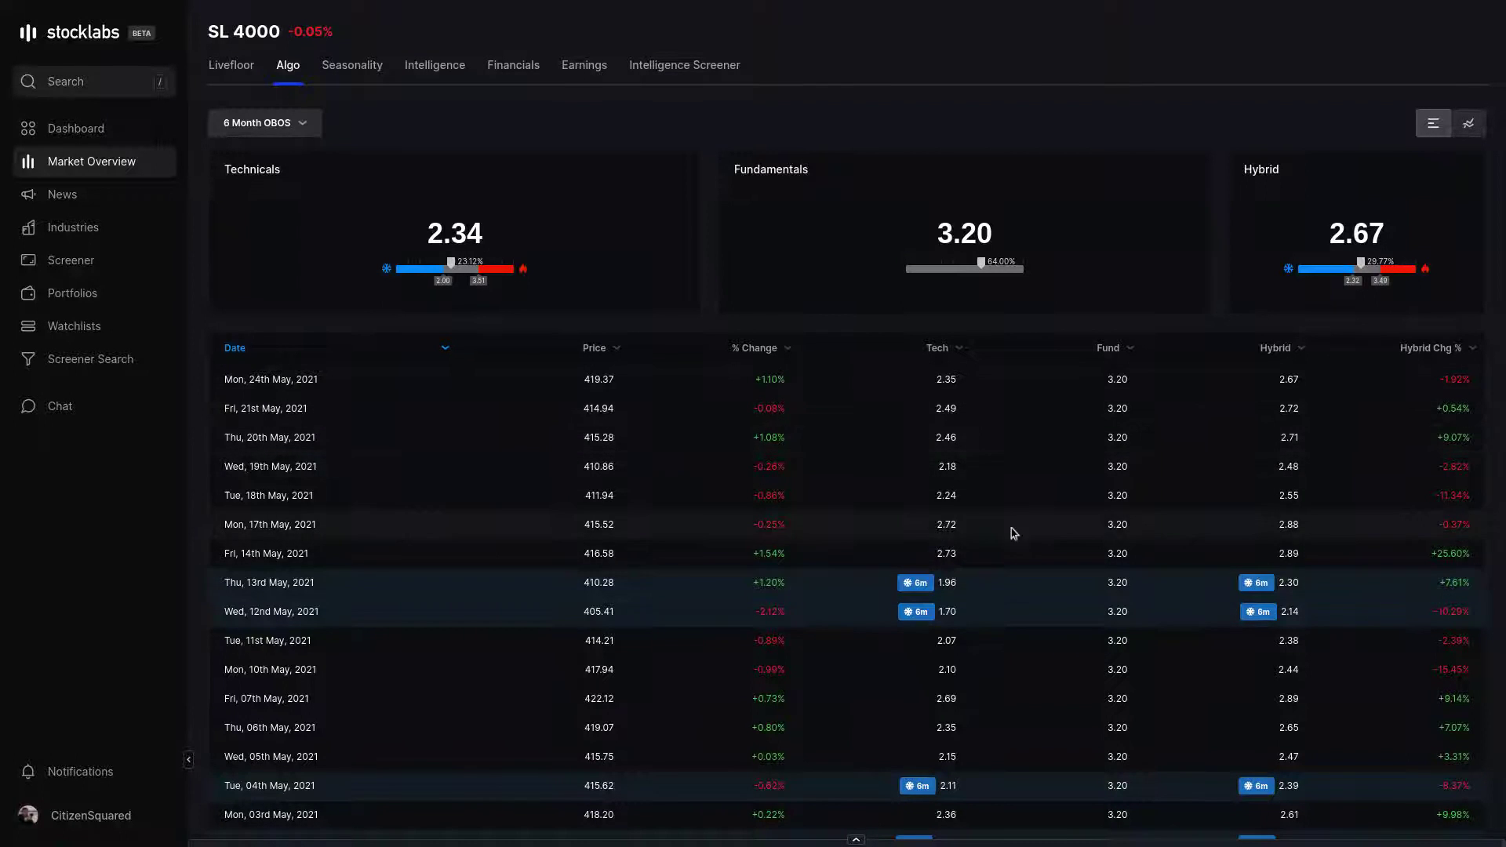
pyautogui.scroll(-2, 1012, 523)
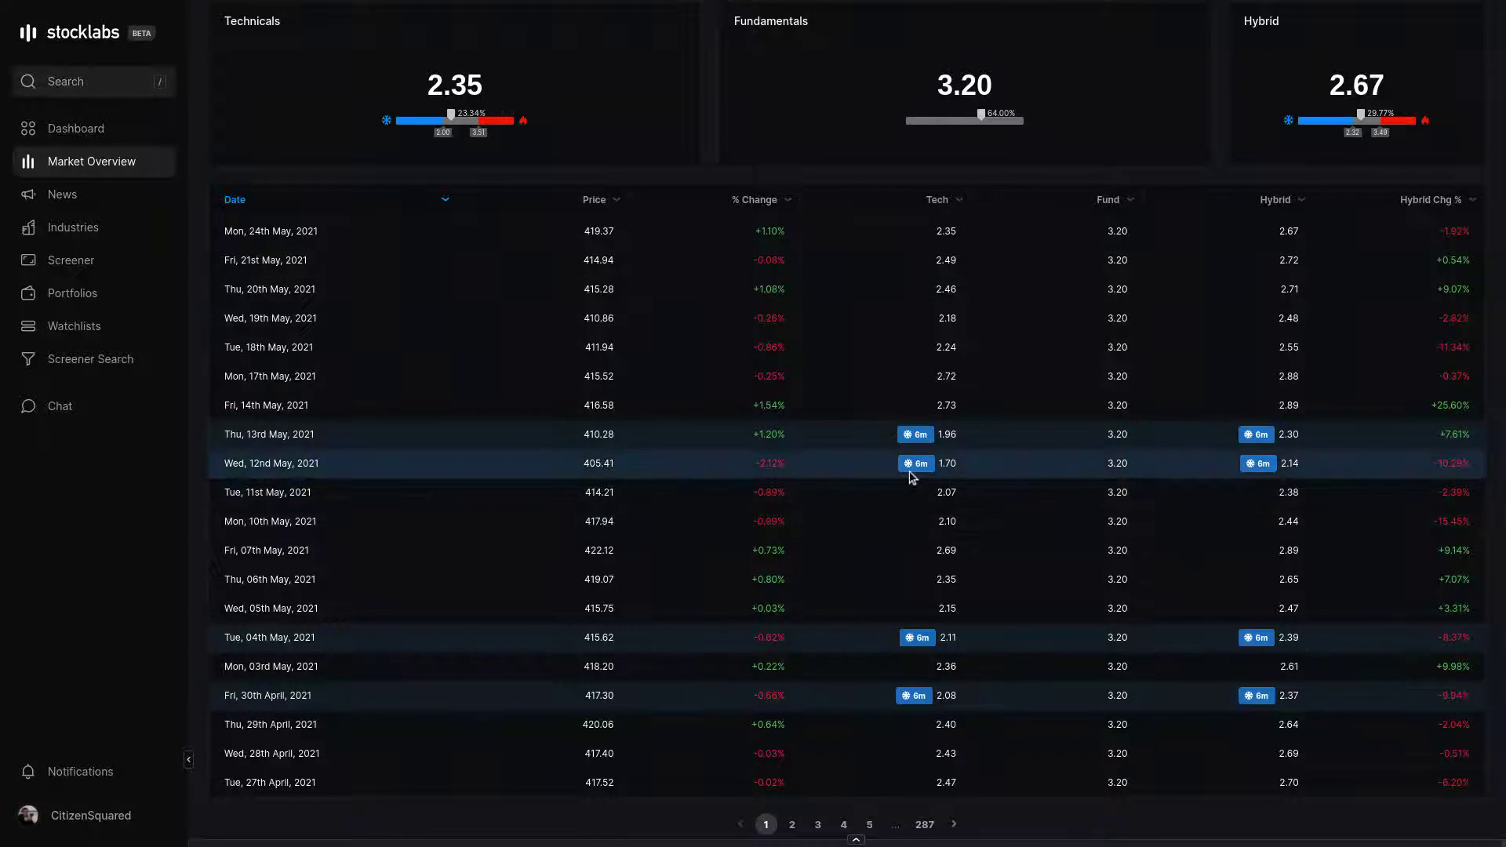
pyautogui.scroll(-1, 908, 541)
pyautogui.scroll(3, 907, 541)
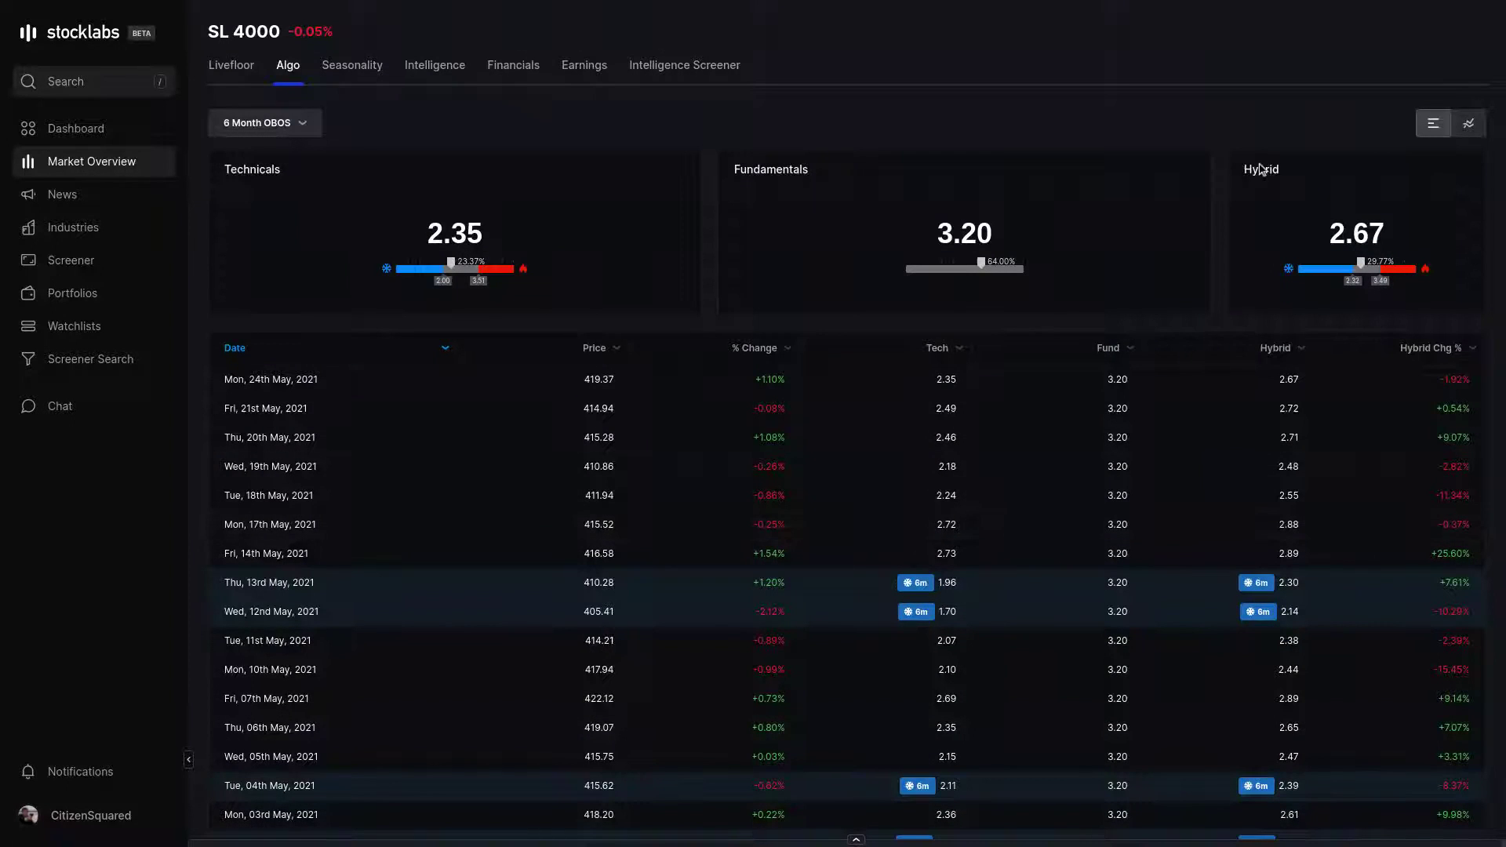
# - Show the Algo scores as a chart, stepping from YTD and 1Y to 5Y
pyautogui.click(1469, 126)
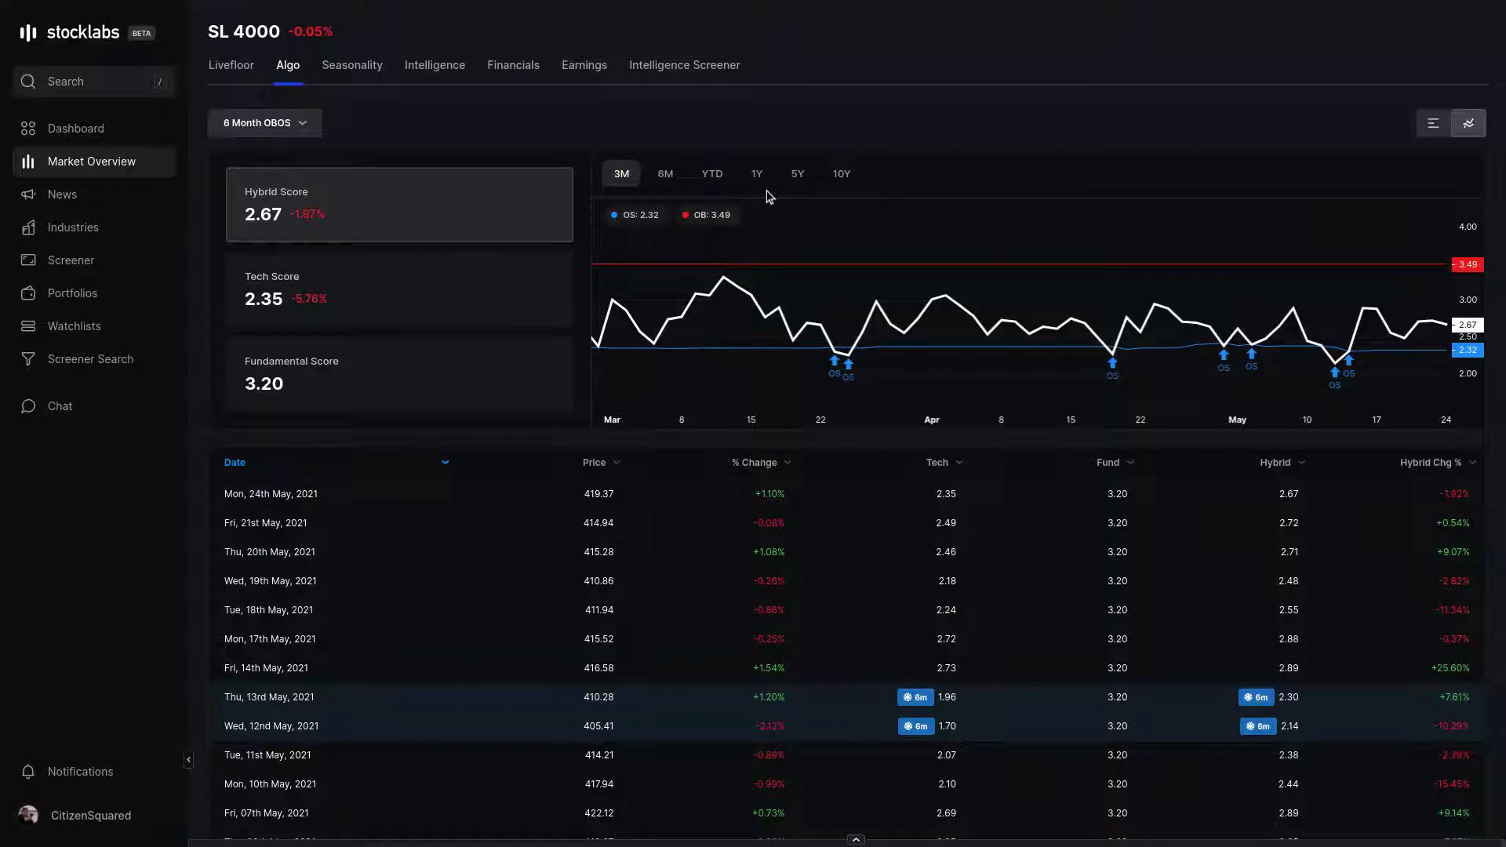
pyautogui.click(712, 174)
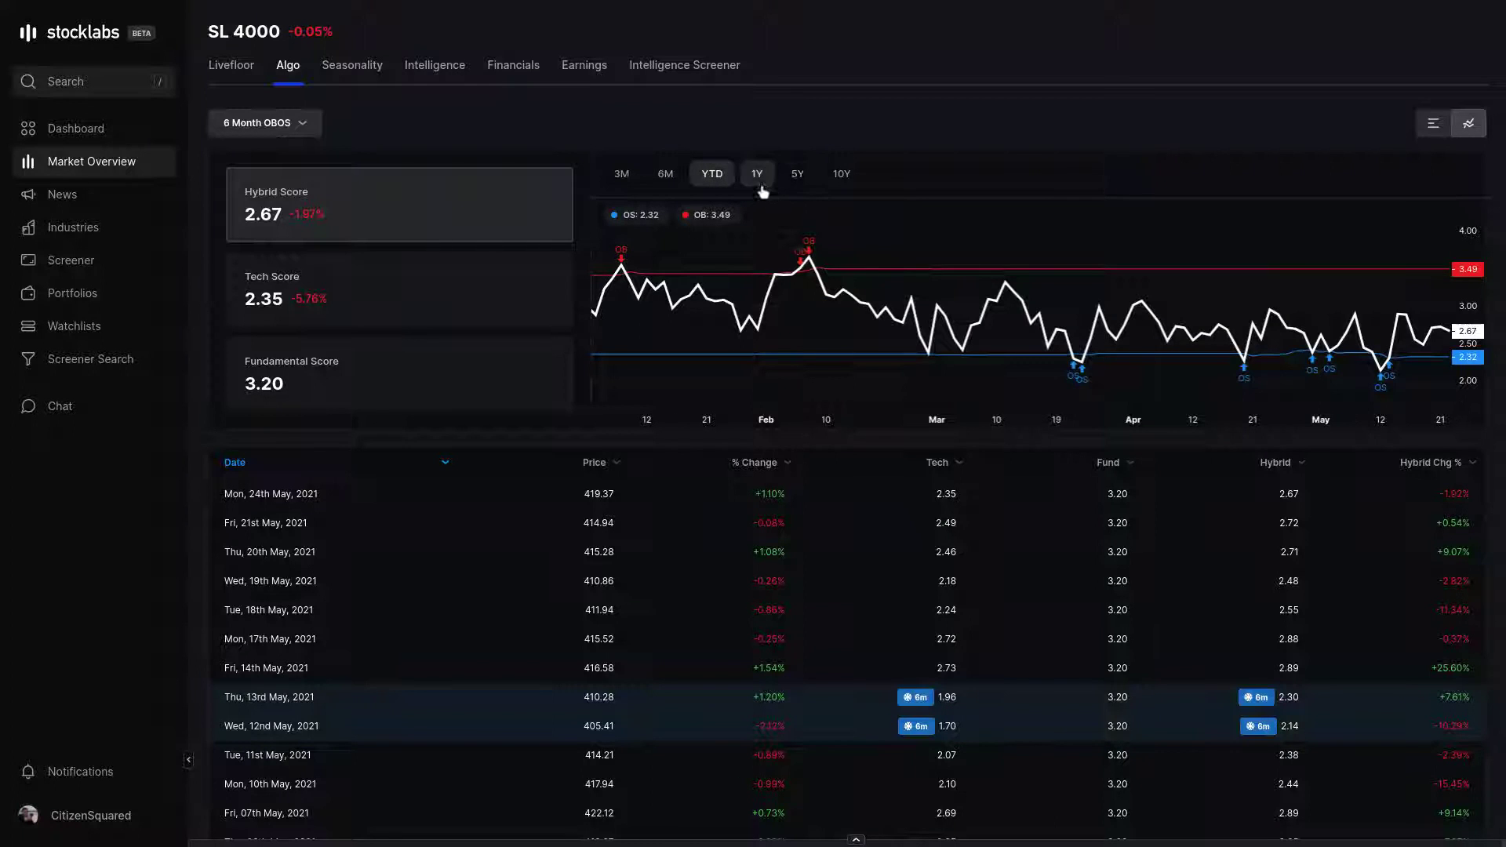
pyautogui.click(759, 181)
pyautogui.click(801, 182)
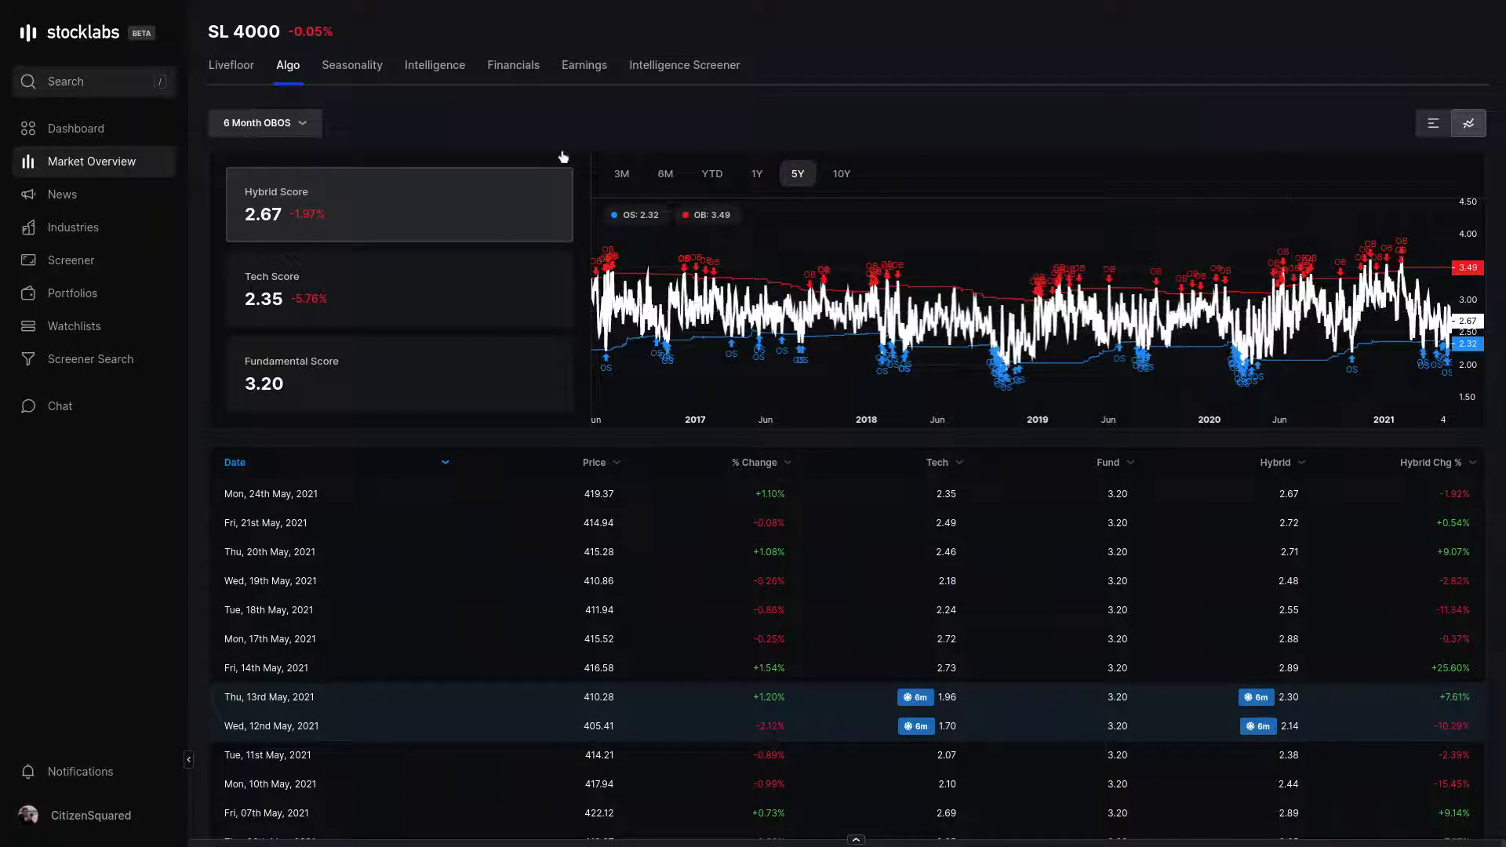
# - Open Seasonality and read the monthly average-return bars, April leading at 2.40%
pyautogui.click(347, 69)
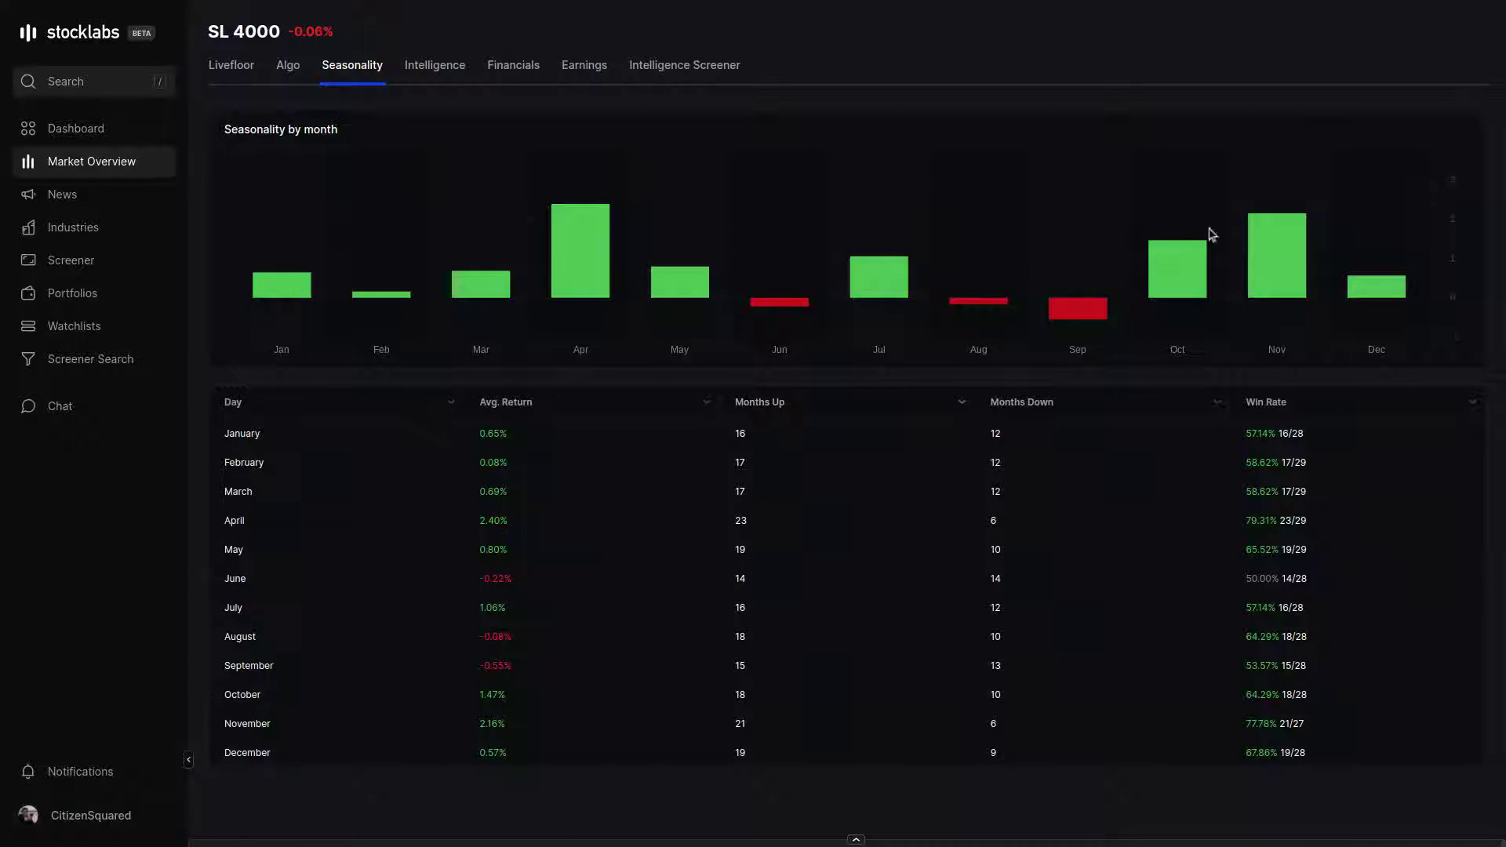
pyautogui.moveTo(1276, 222)
pyautogui.moveTo(675, 289)
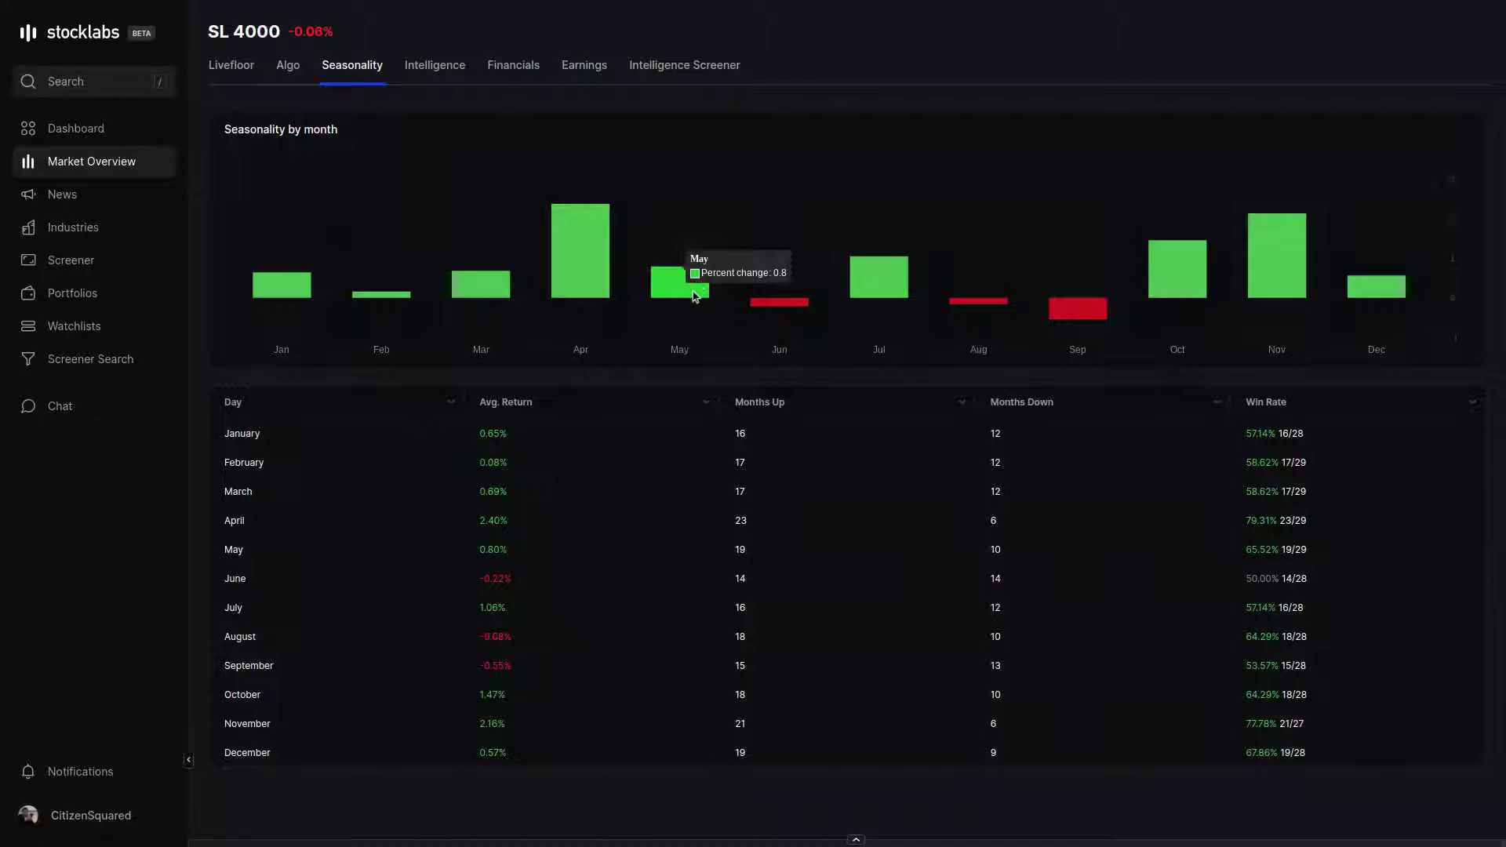
pyautogui.moveTo(583, 247)
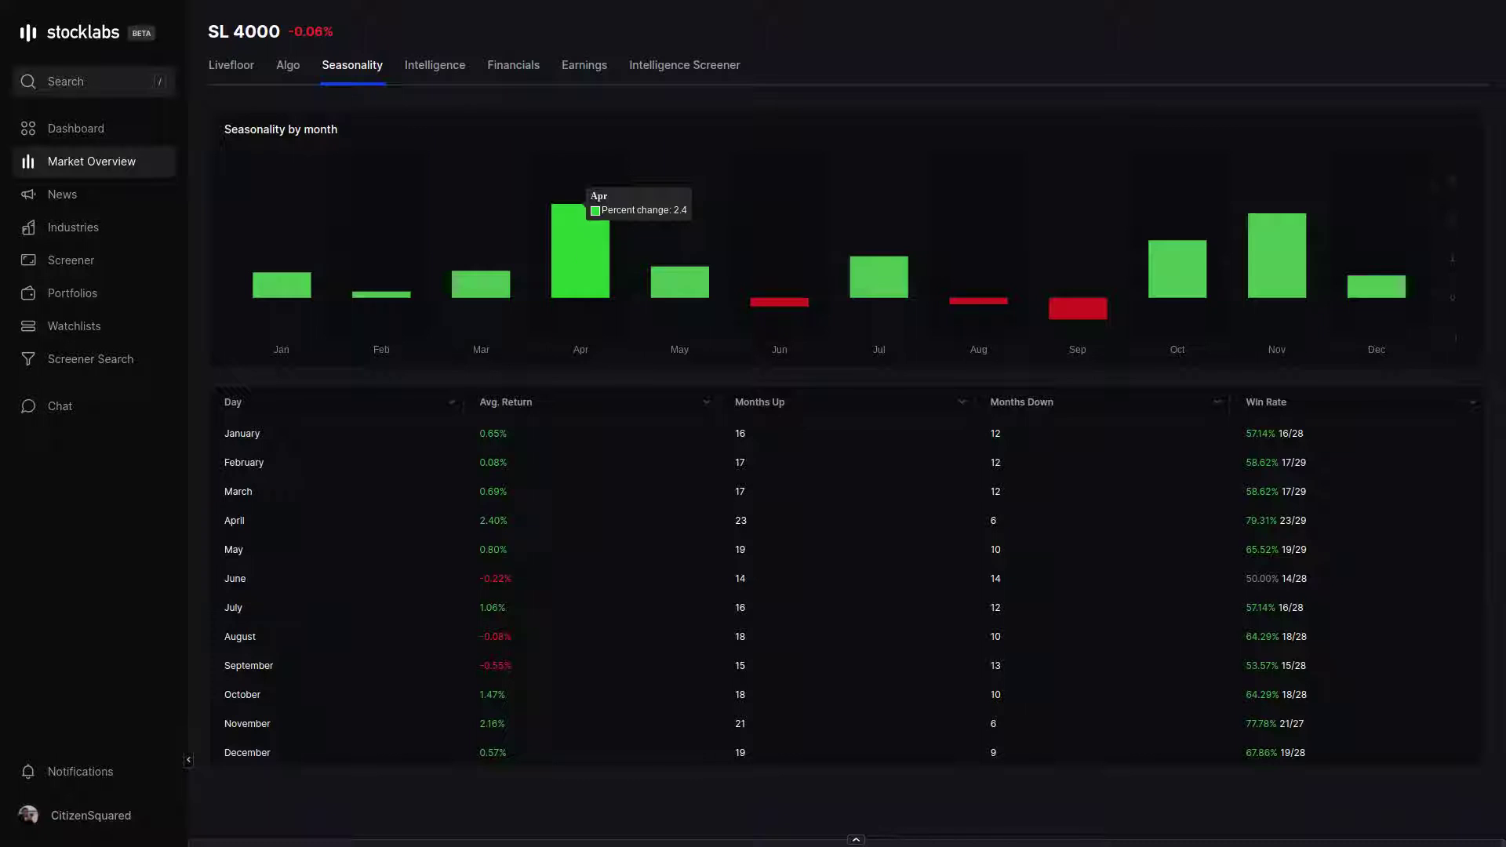
pyautogui.moveTo(779, 307)
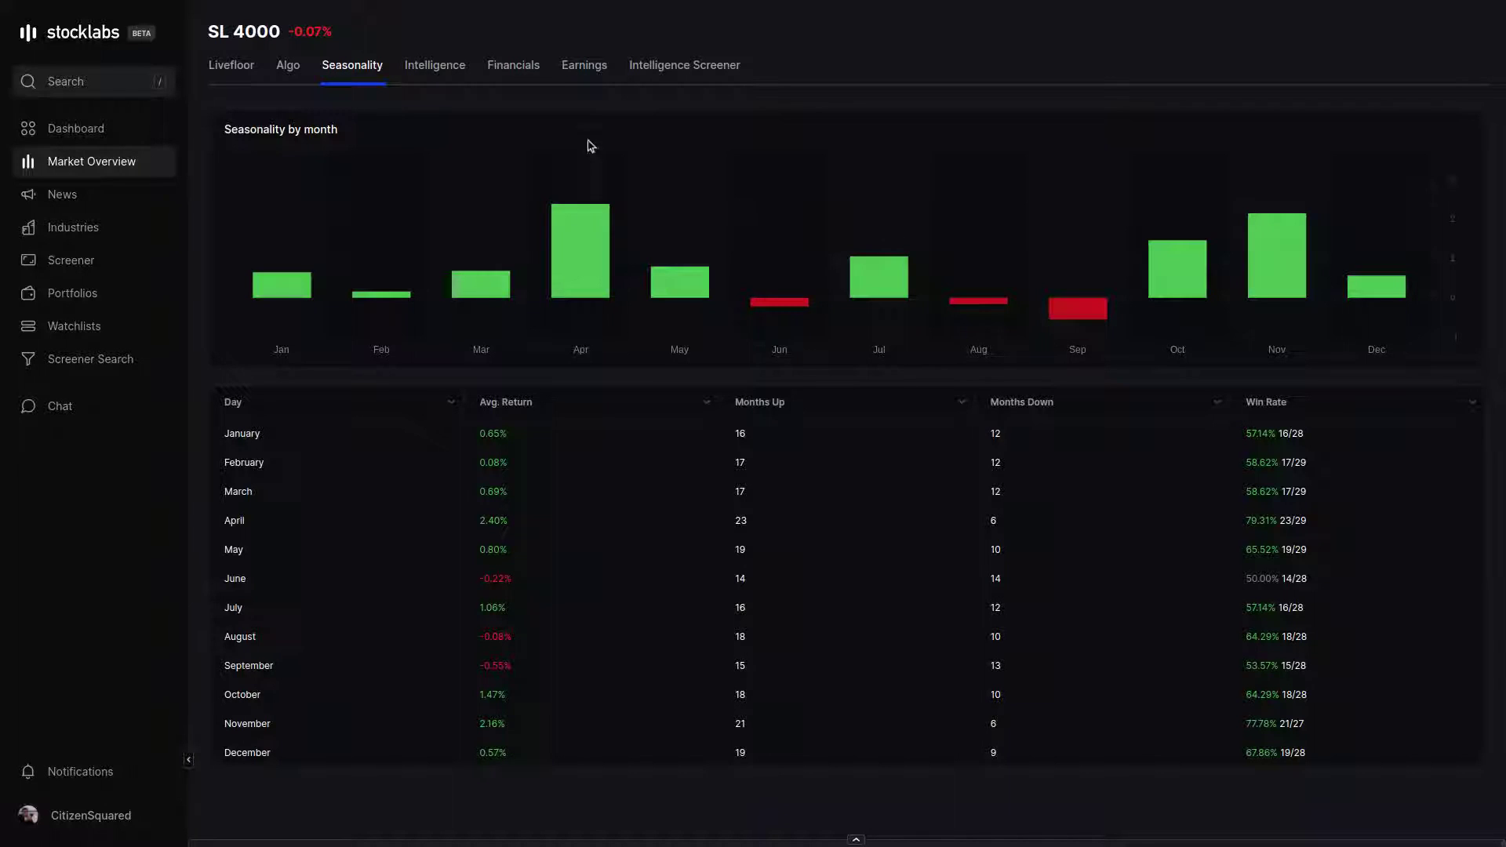
# - Open Financials and show quarterly market earnings, 2021 Q1 at 513.95B
pyautogui.click(493, 75)
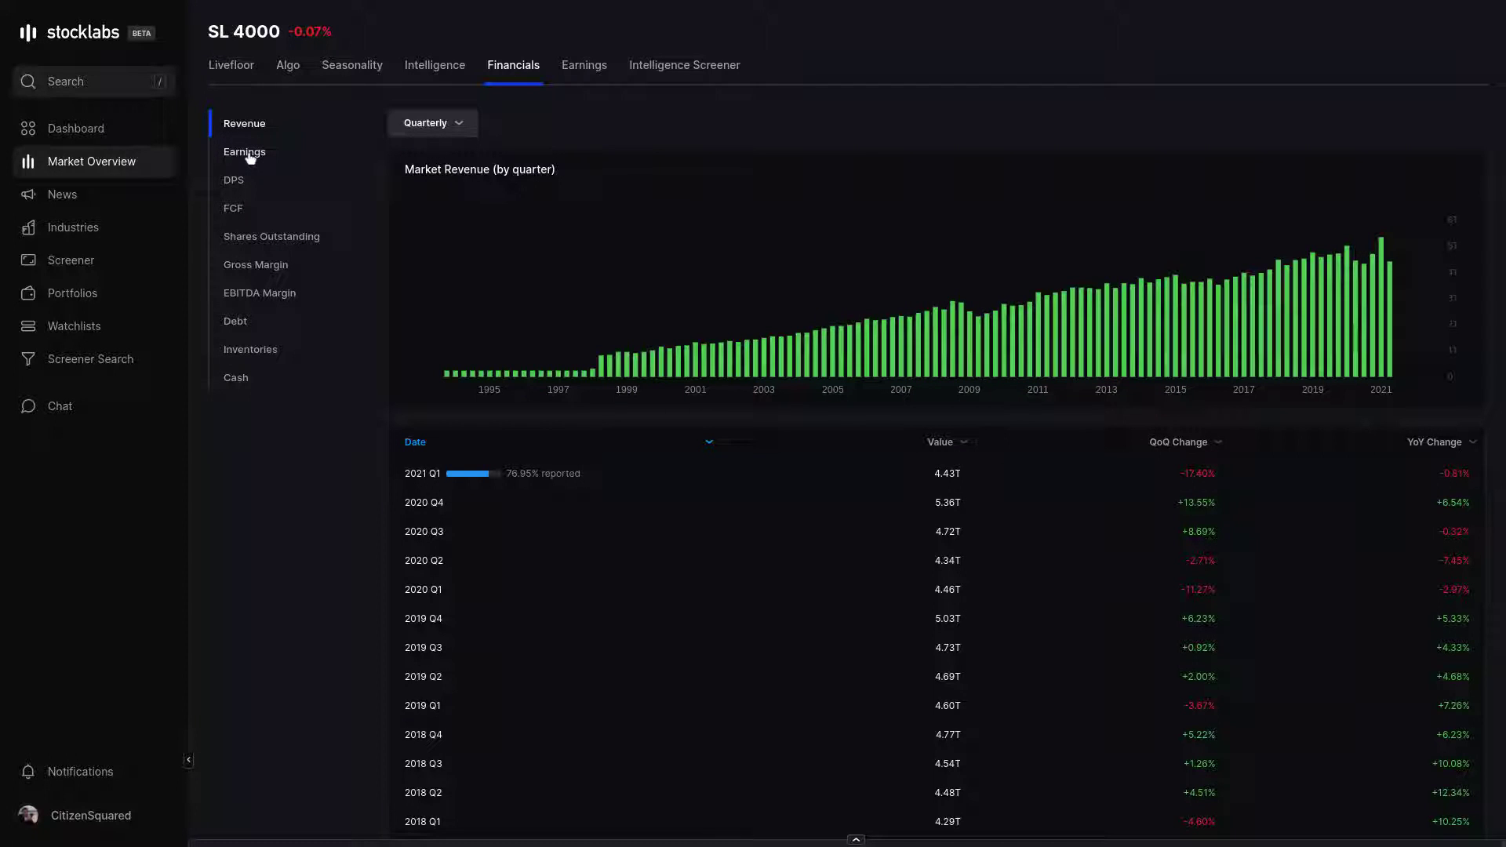
pyautogui.click(250, 154)
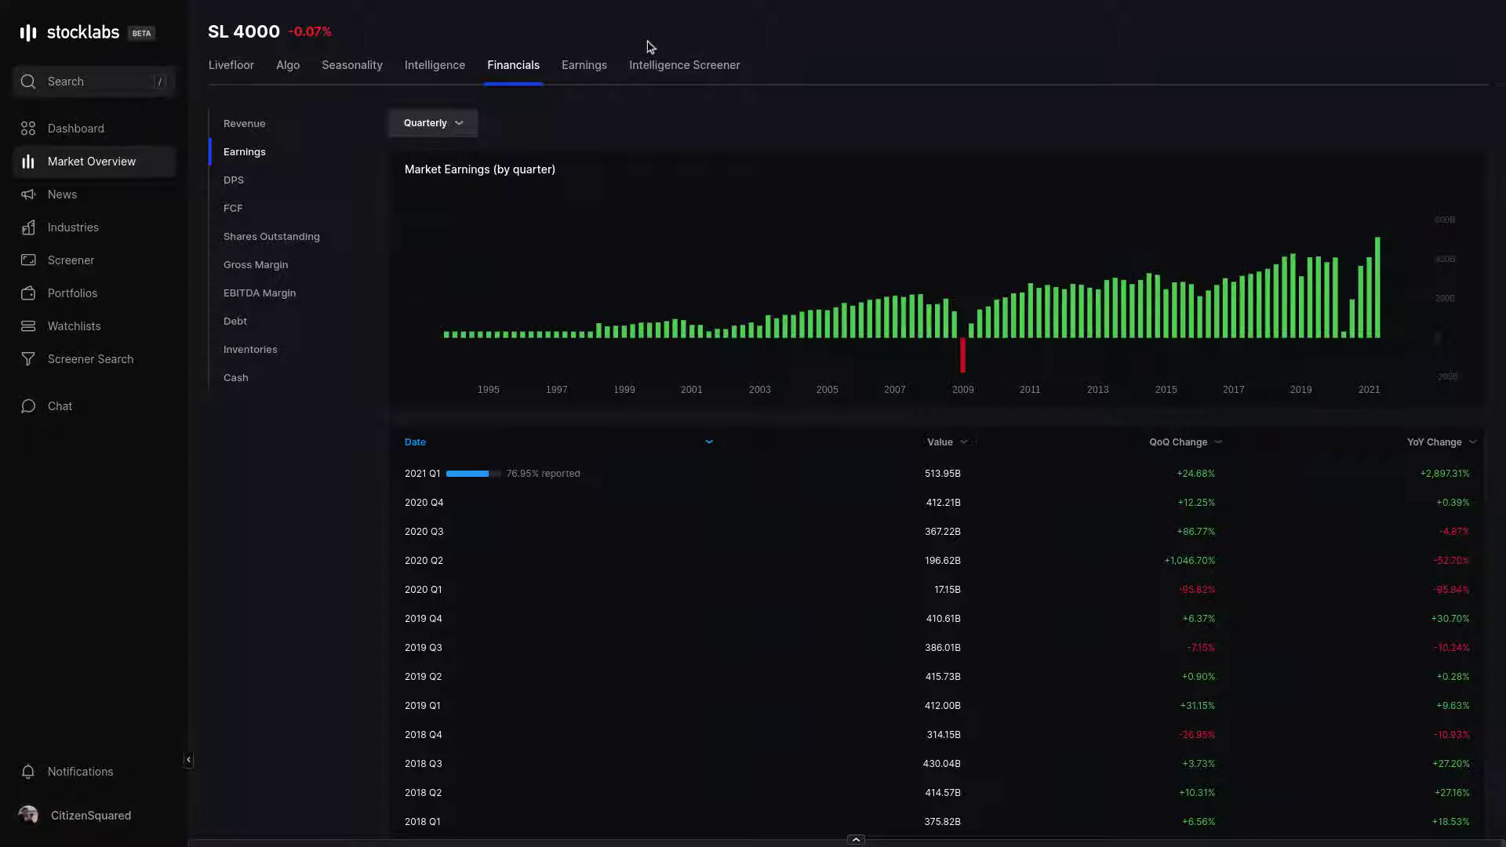
# - Check the companies reporting earnings on 25 May, then switch to the Intelligence Screener
pyautogui.click(582, 67)
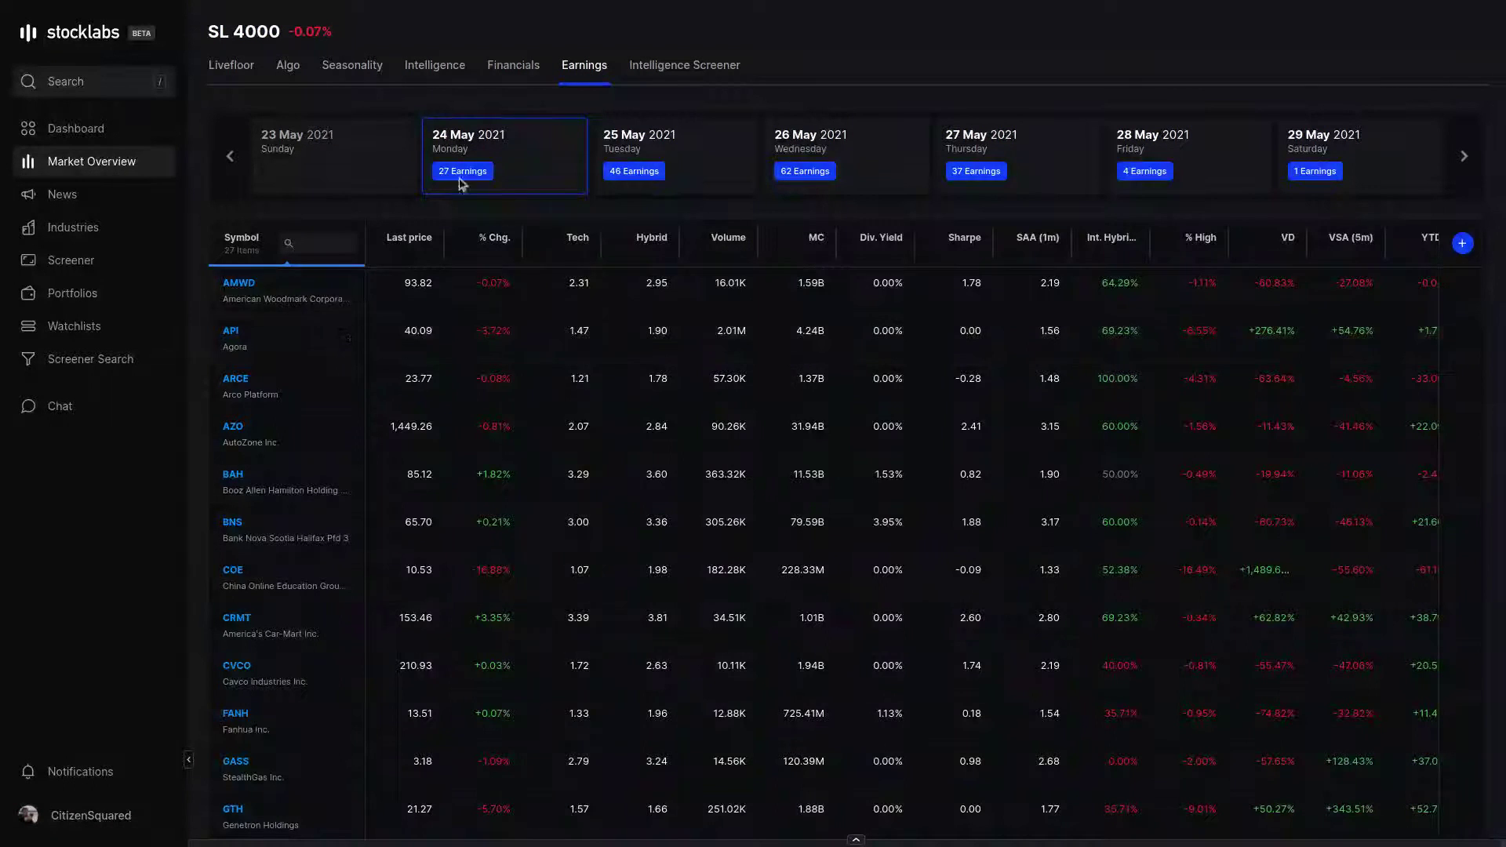
pyautogui.click(689, 149)
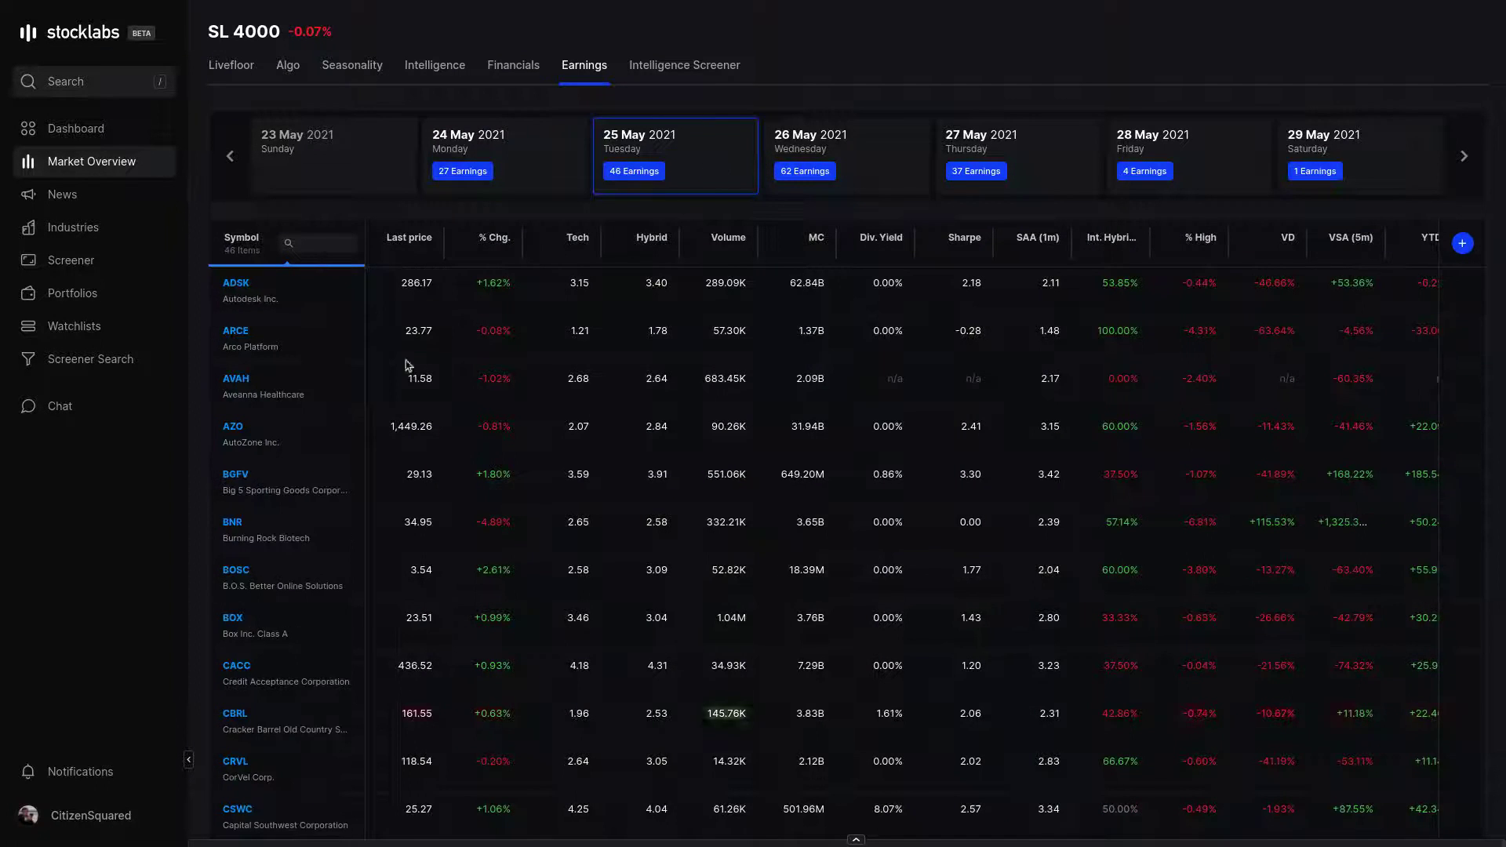
pyautogui.moveTo(307, 575)
pyautogui.scroll(-2, 308, 575)
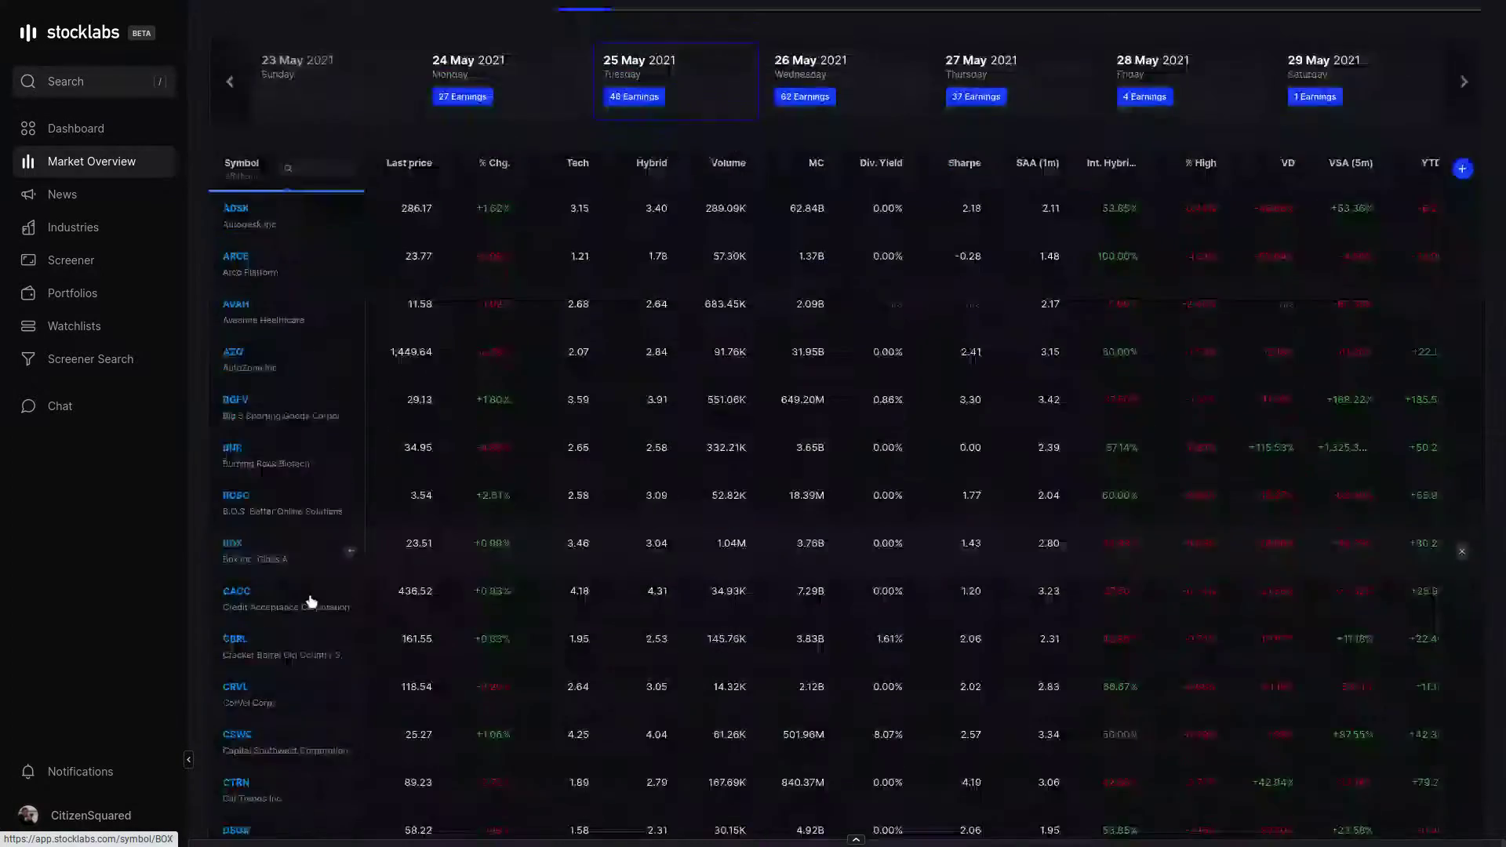
pyautogui.scroll(2, 306, 598)
pyautogui.click(684, 66)
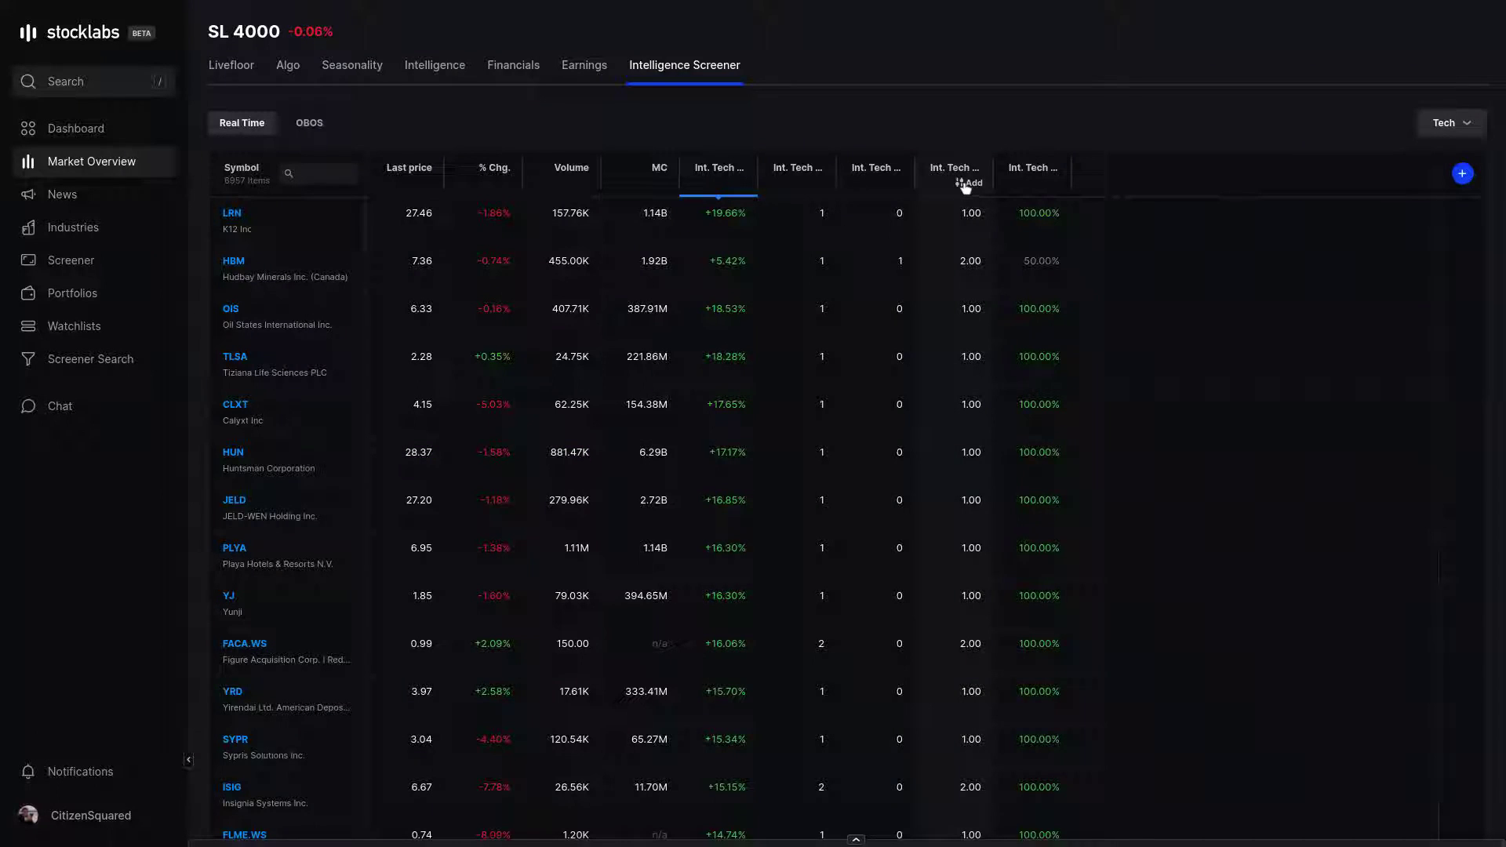
# - Autofit the Int. Tech Total and % Up columns and filter Int. Tech Total to at least 5
pyautogui.doubleClick(992, 169)
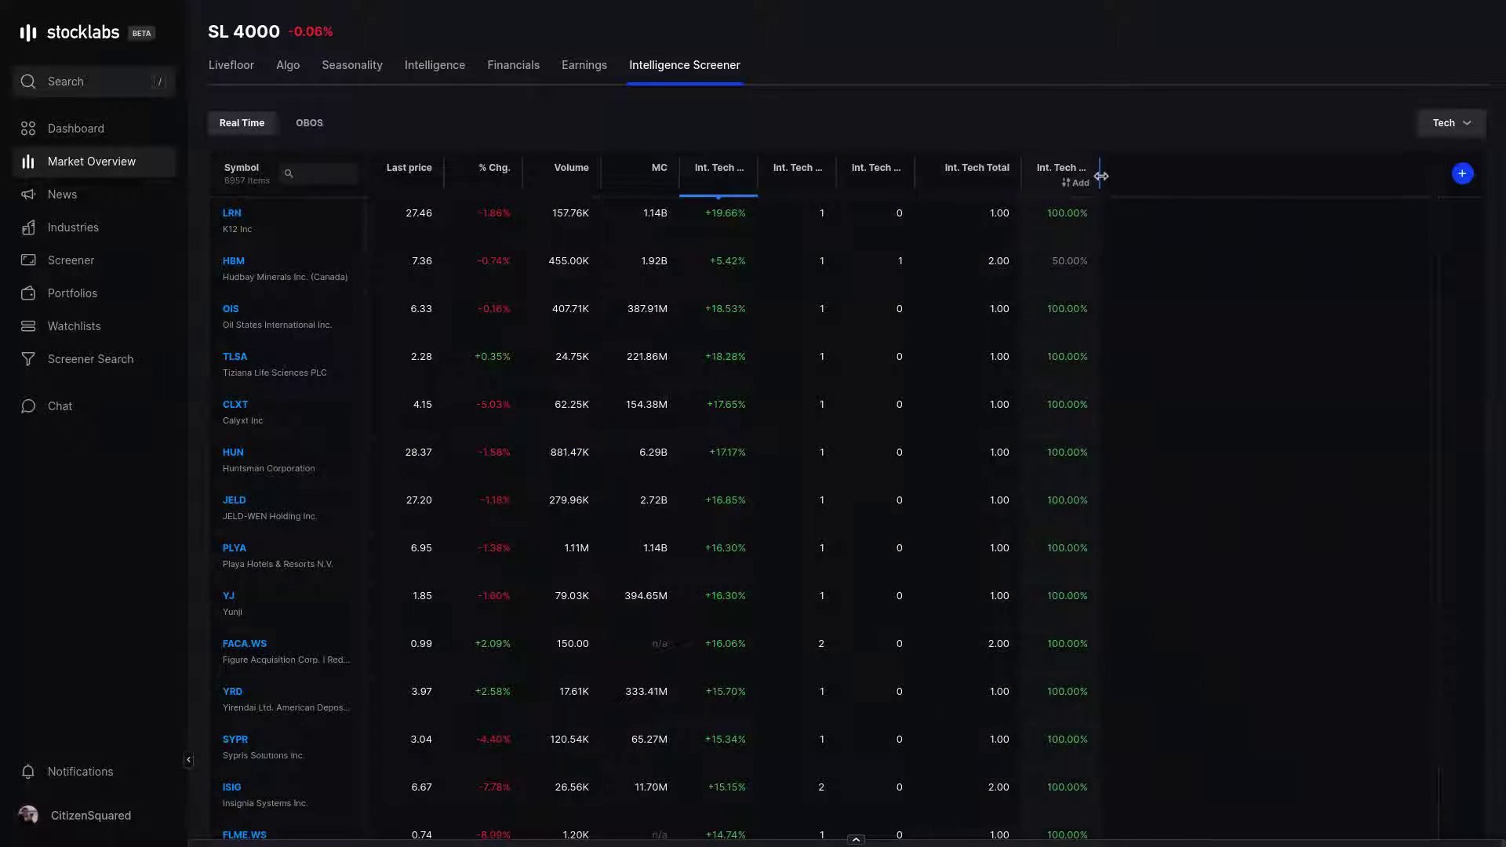
pyautogui.doubleClick(1097, 174)
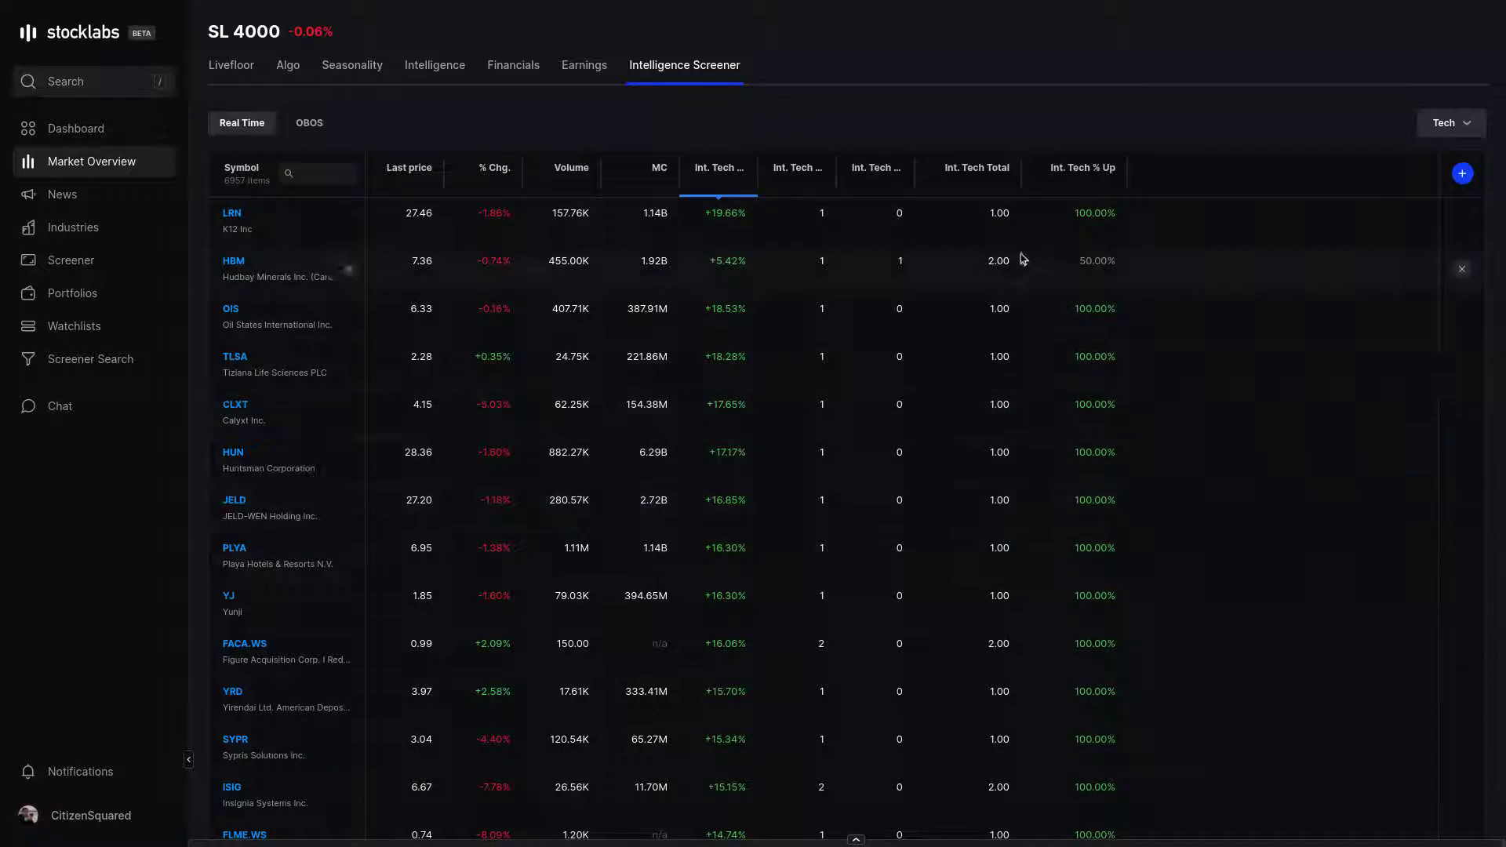
pyautogui.click(995, 185)
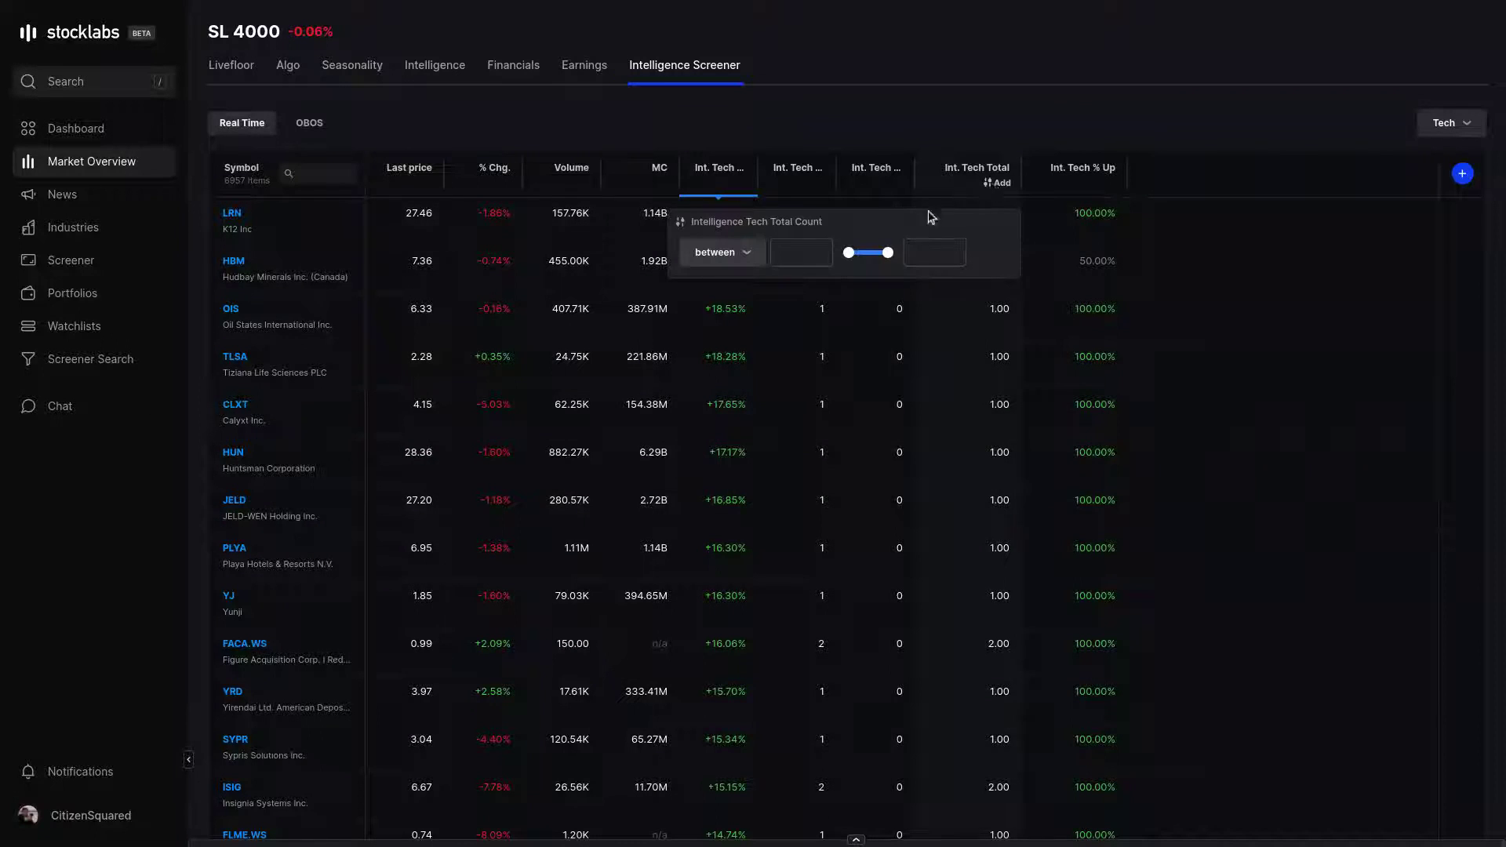
pyautogui.click(743, 252)
pyautogui.click(760, 337)
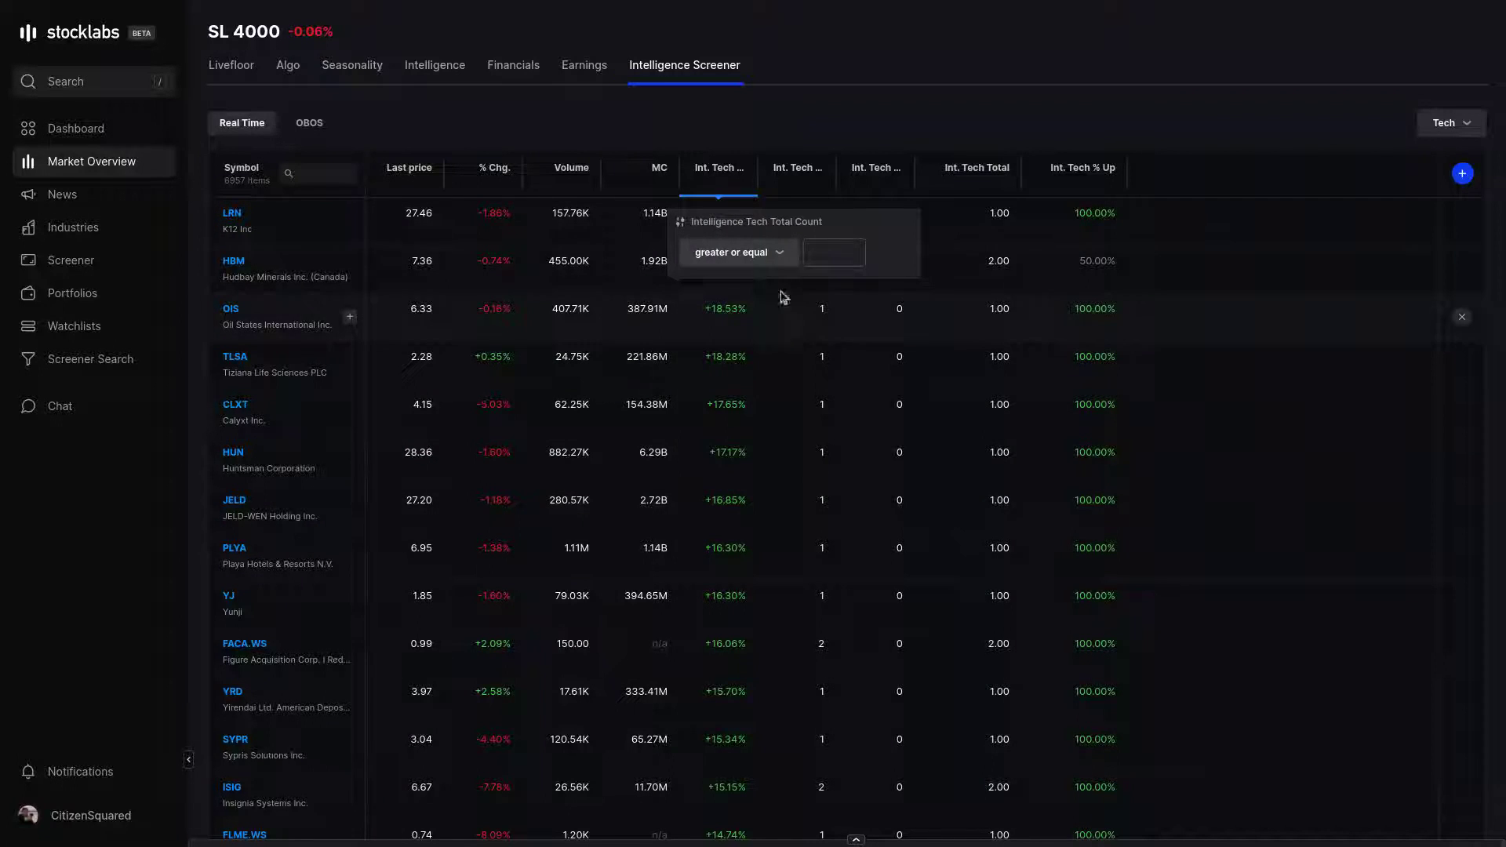
pyautogui.click(834, 259)
pyautogui.write('5')
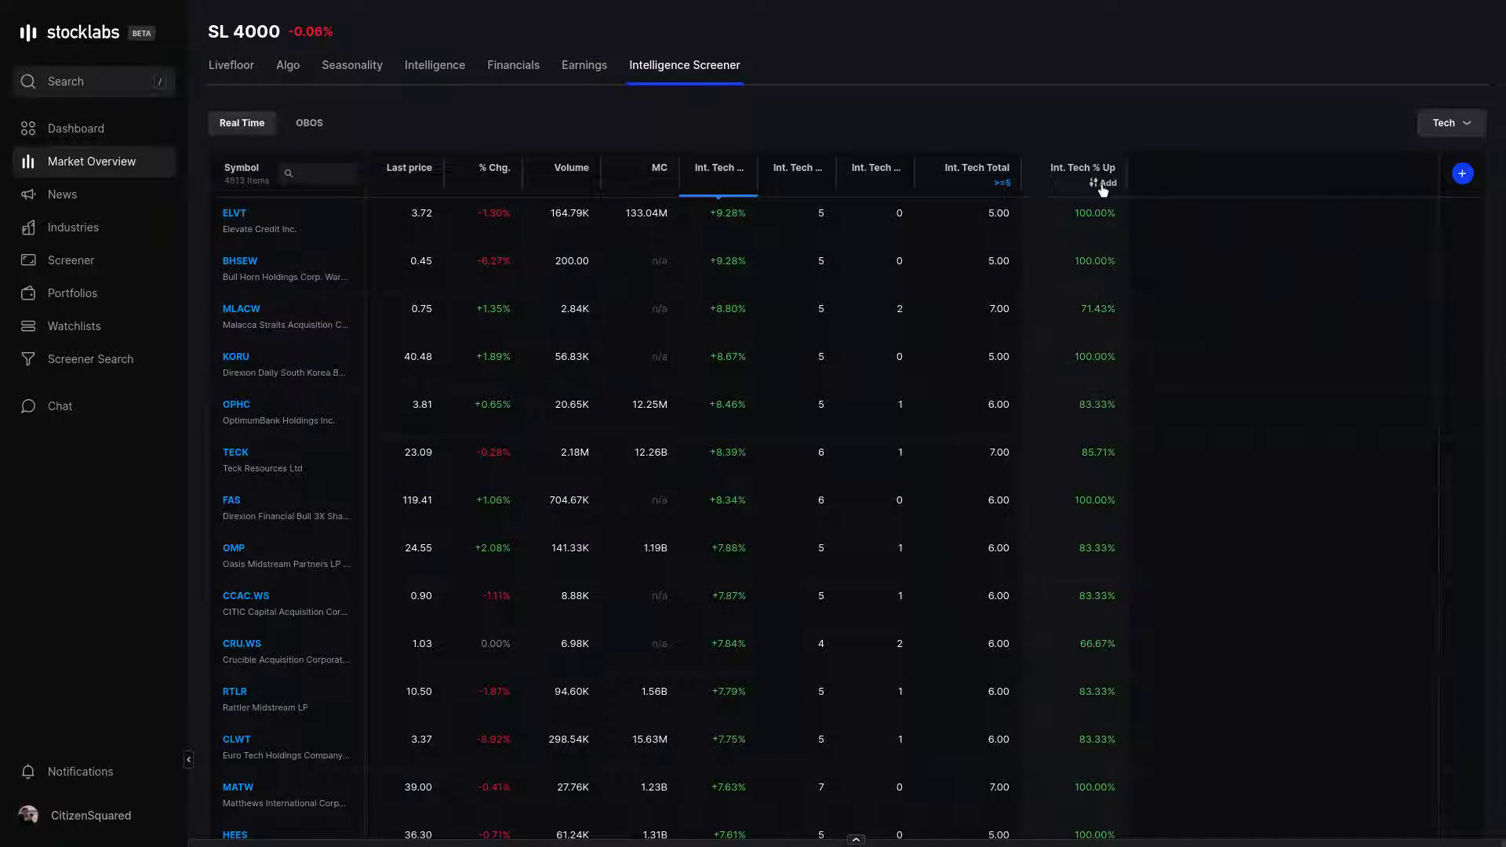
# - Add an Int. Tech % Up filter of at least 65% and scroll through the results
pyautogui.click(1098, 184)
pyautogui.click(827, 252)
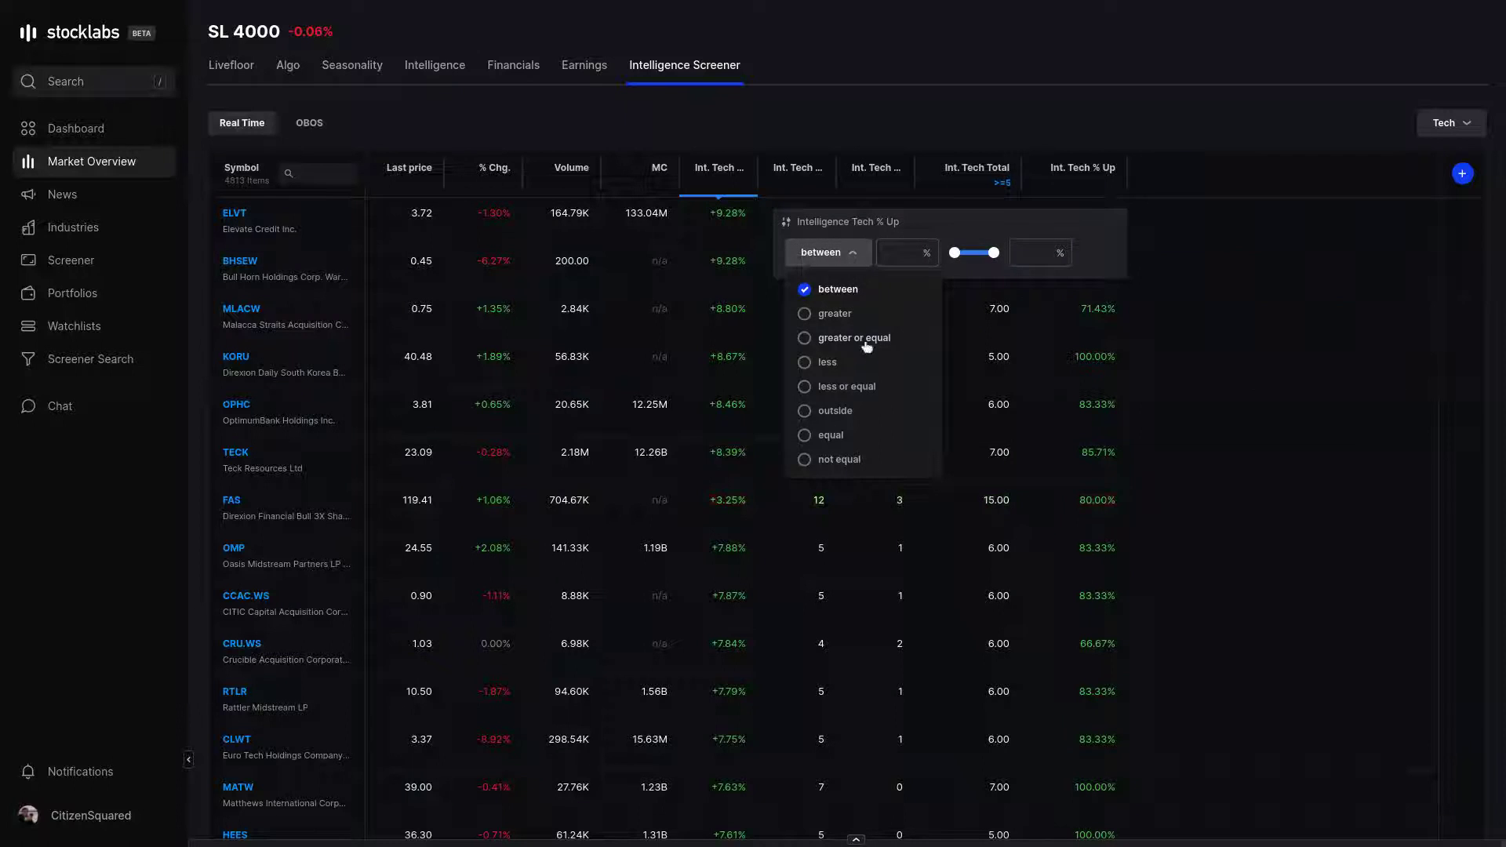
pyautogui.click(855, 338)
pyautogui.write('65')
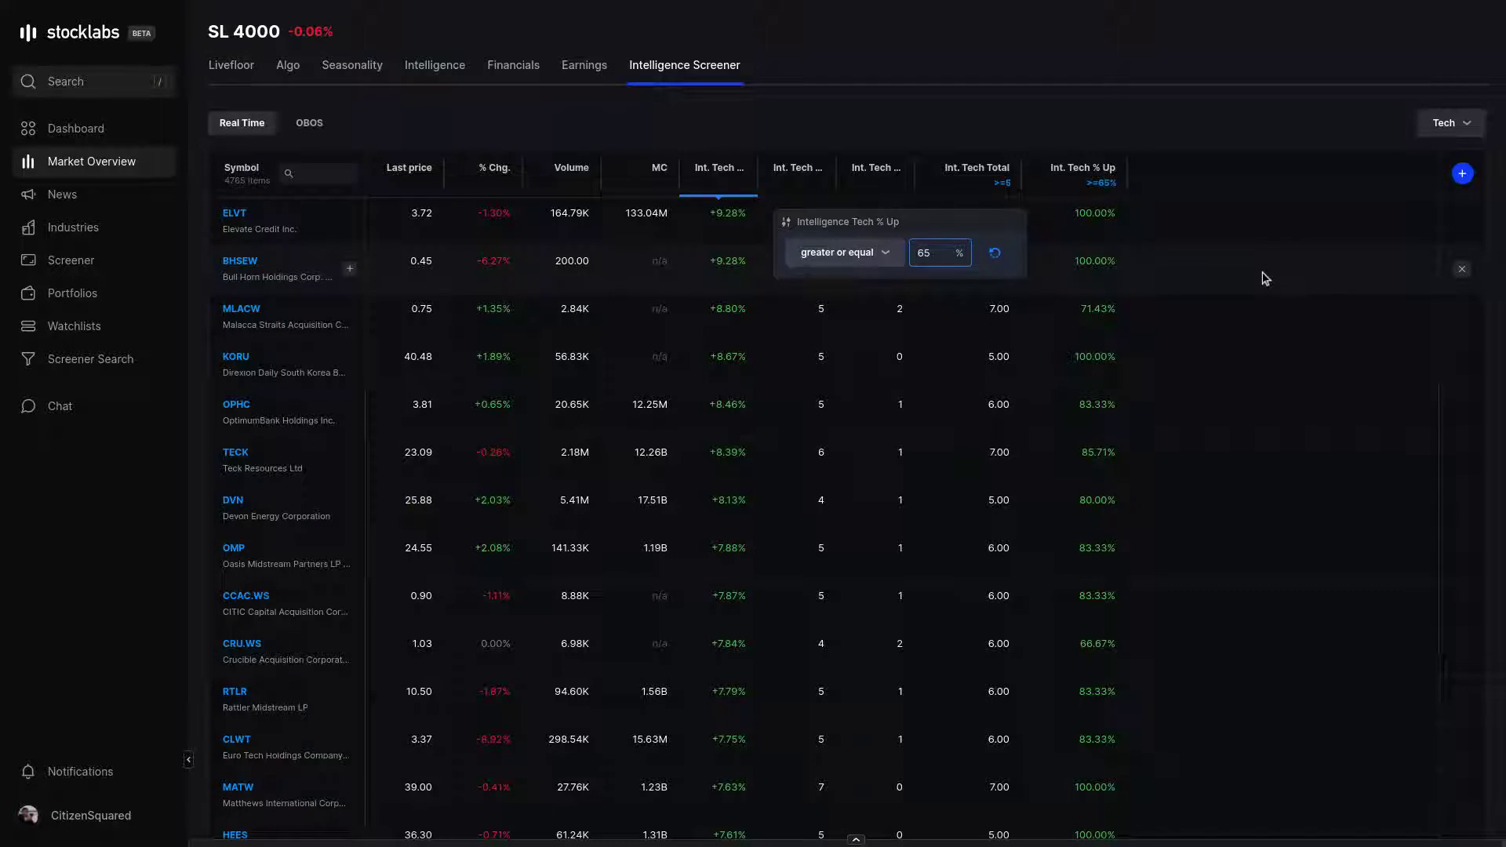
pyautogui.click(1265, 279)
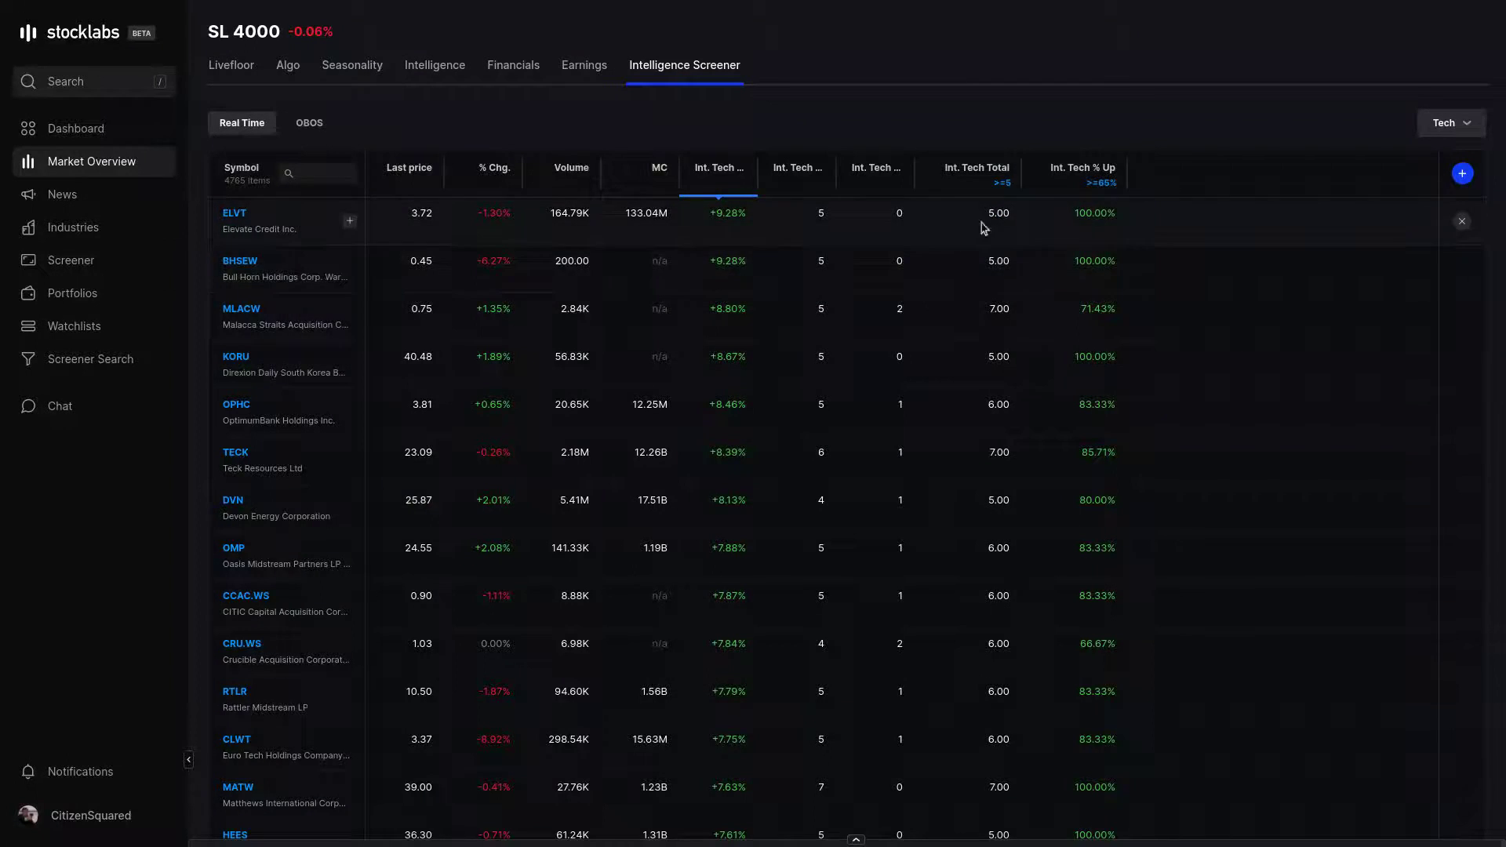
pyautogui.scroll(-3, 841, 309)
pyautogui.scroll(3, 841, 309)
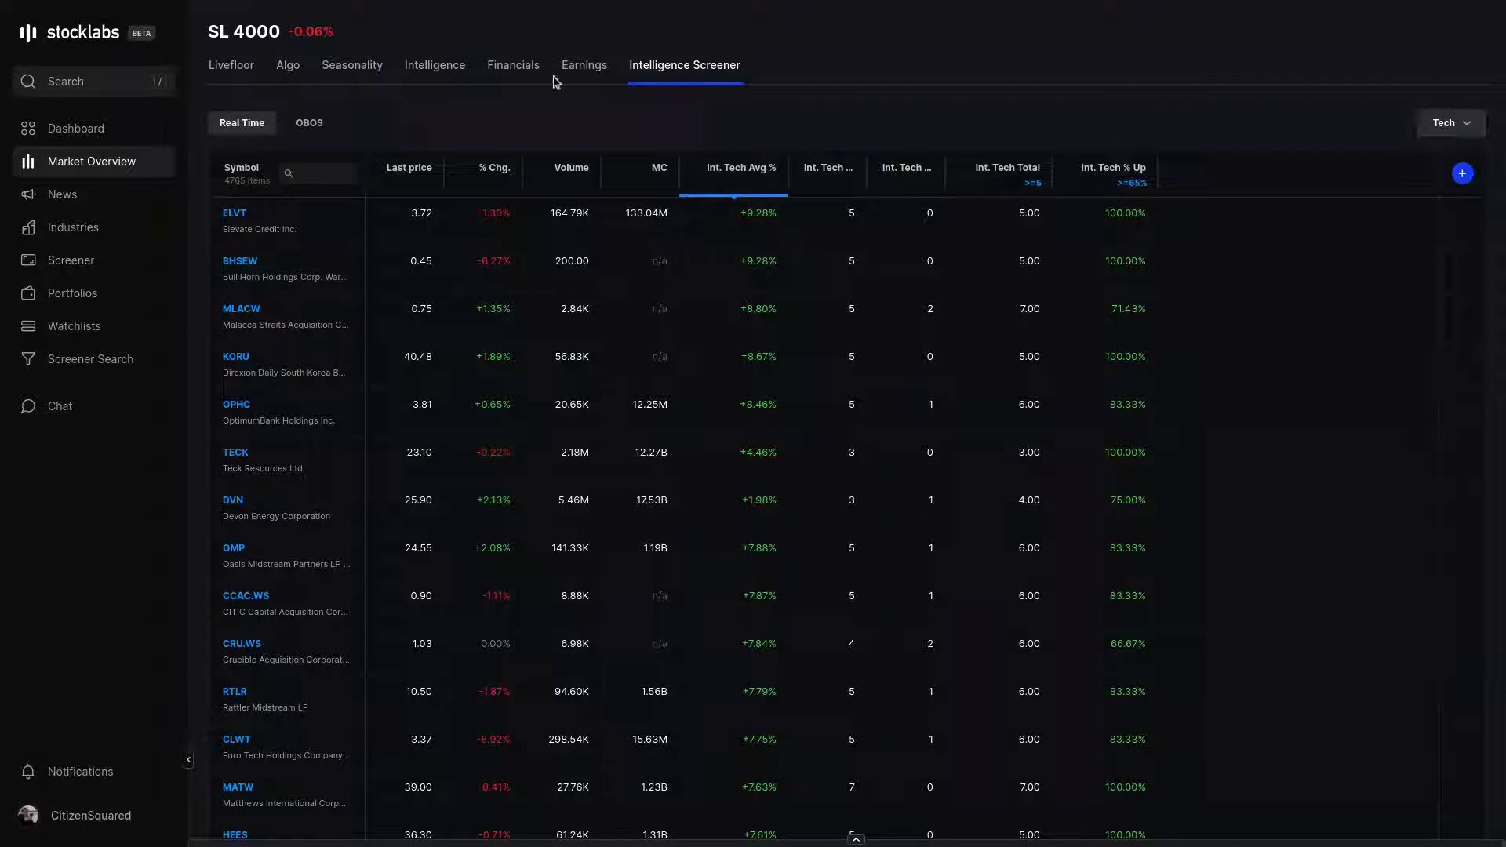
# - Switch the screener to OBOS view with 6m OBOS, Backtest 1y and Oversold
pyautogui.click(310, 123)
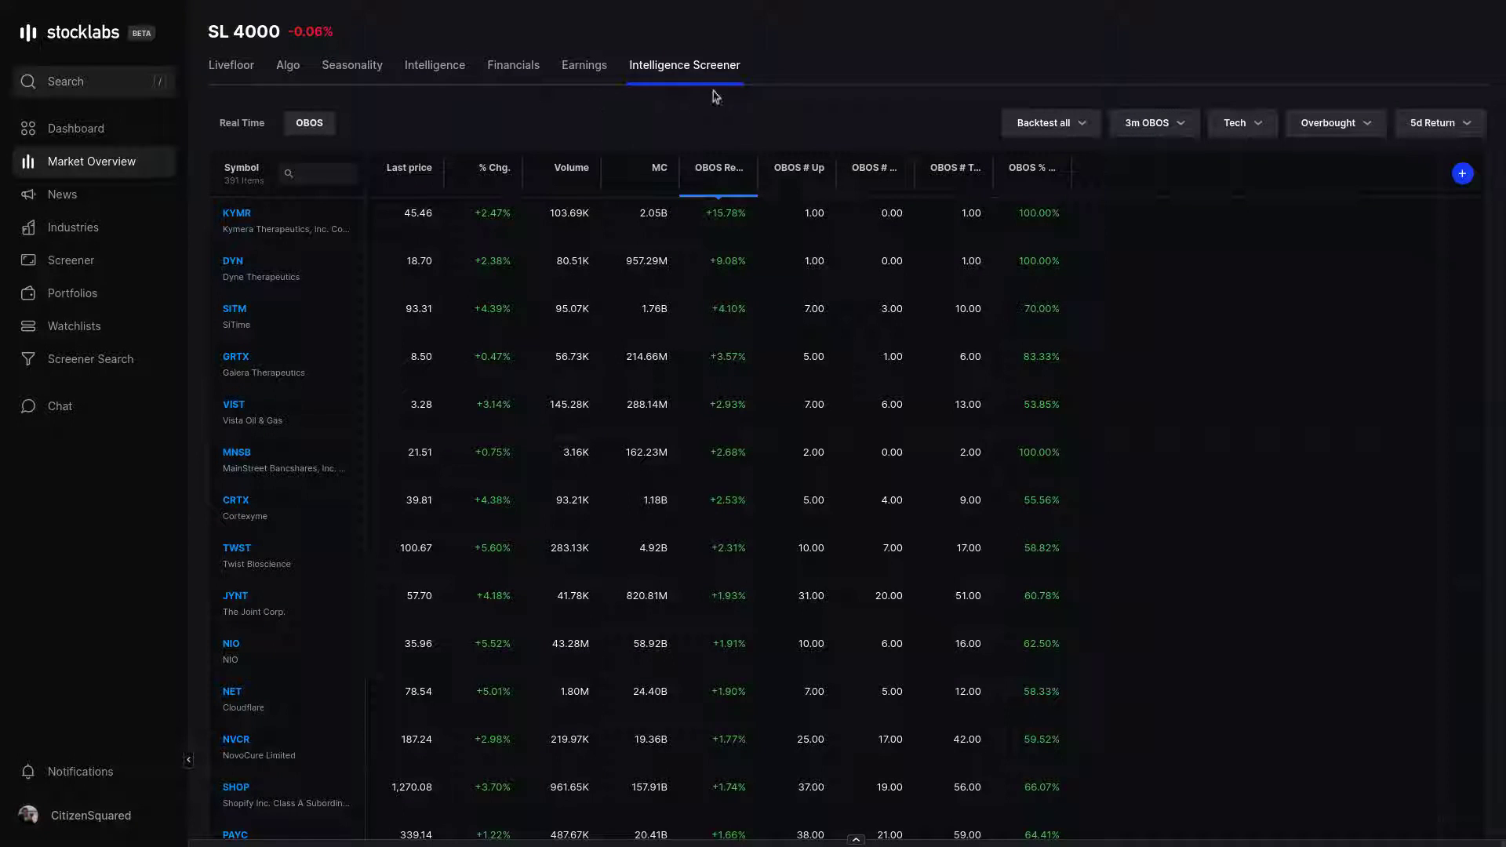
pyautogui.click(1173, 123)
pyautogui.click(1169, 214)
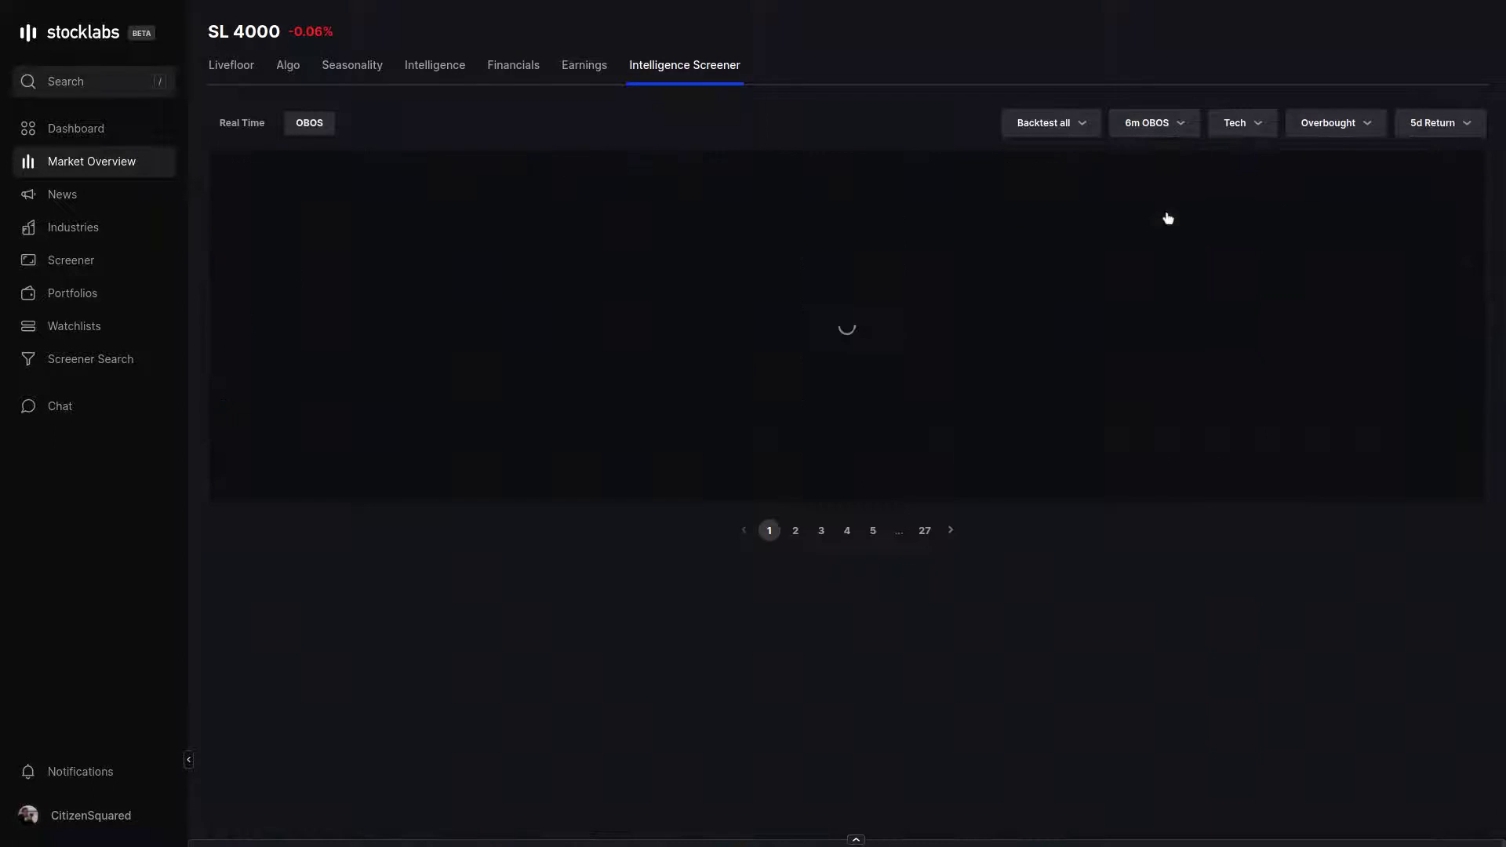
pyautogui.click(1090, 125)
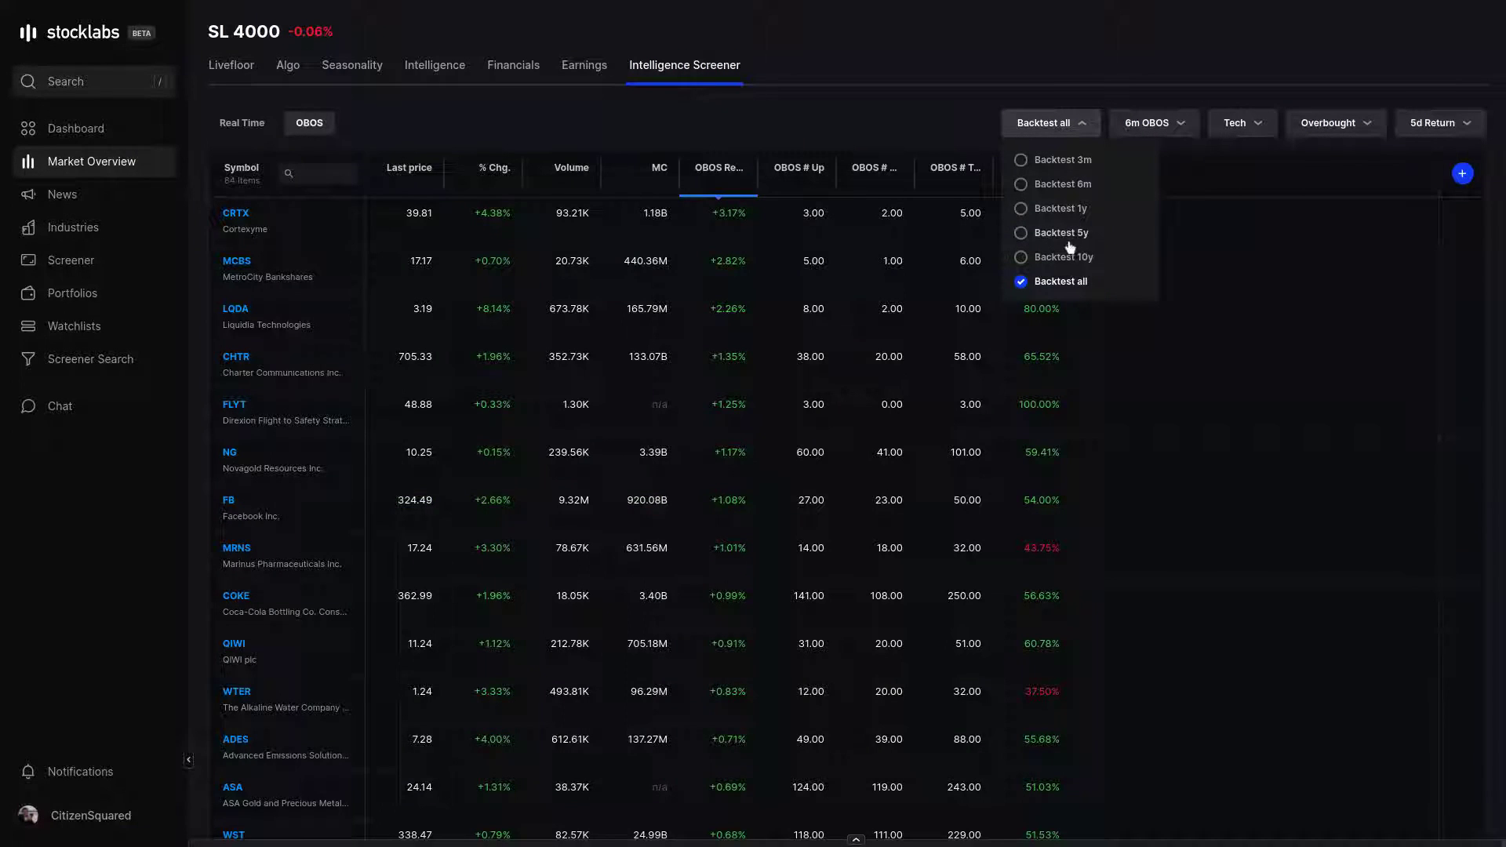
pyautogui.click(1066, 215)
pyautogui.click(1343, 126)
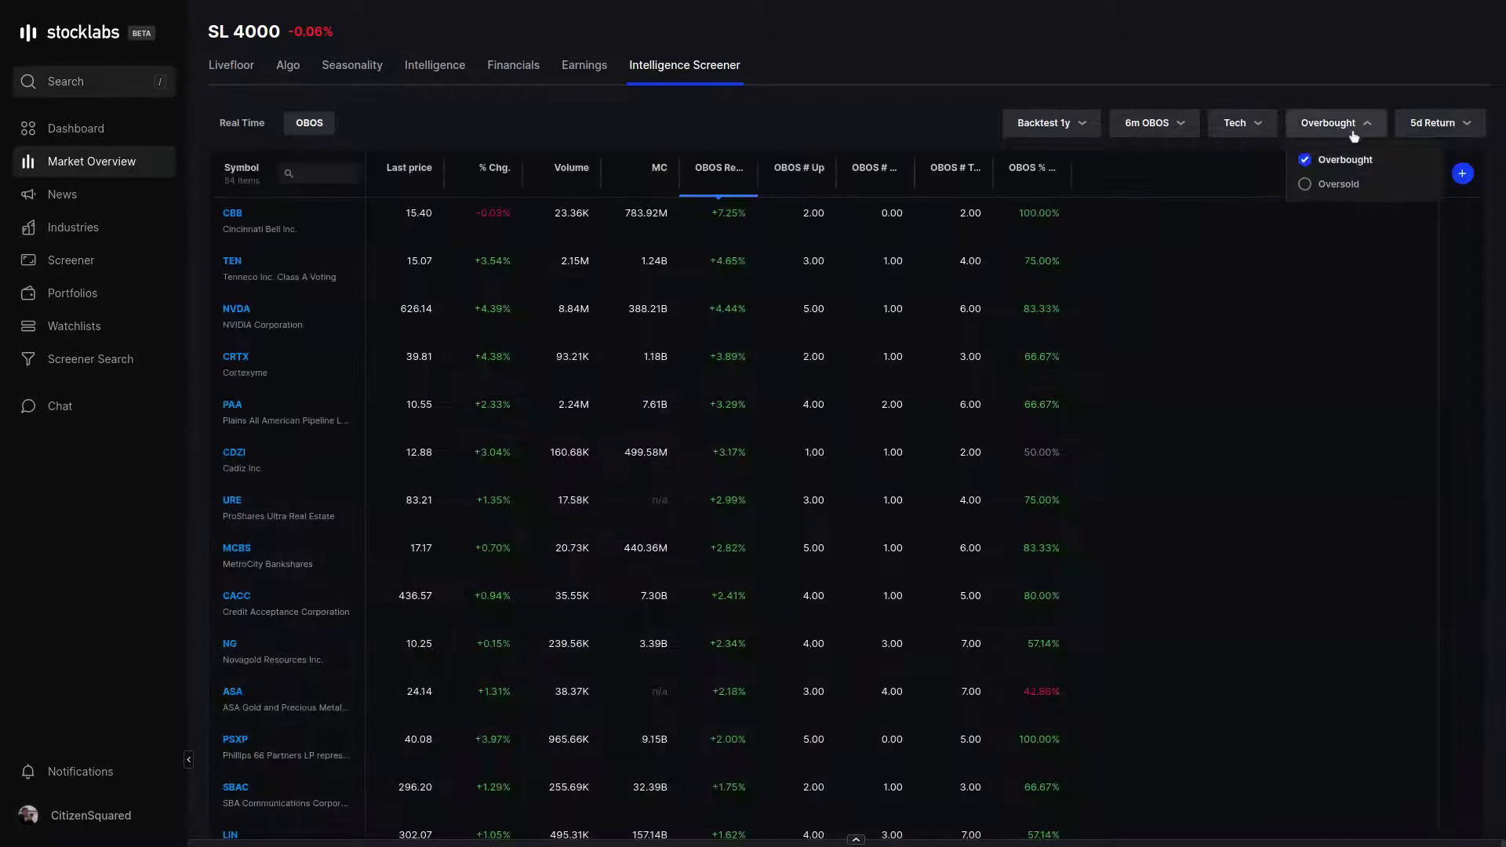
pyautogui.click(1331, 190)
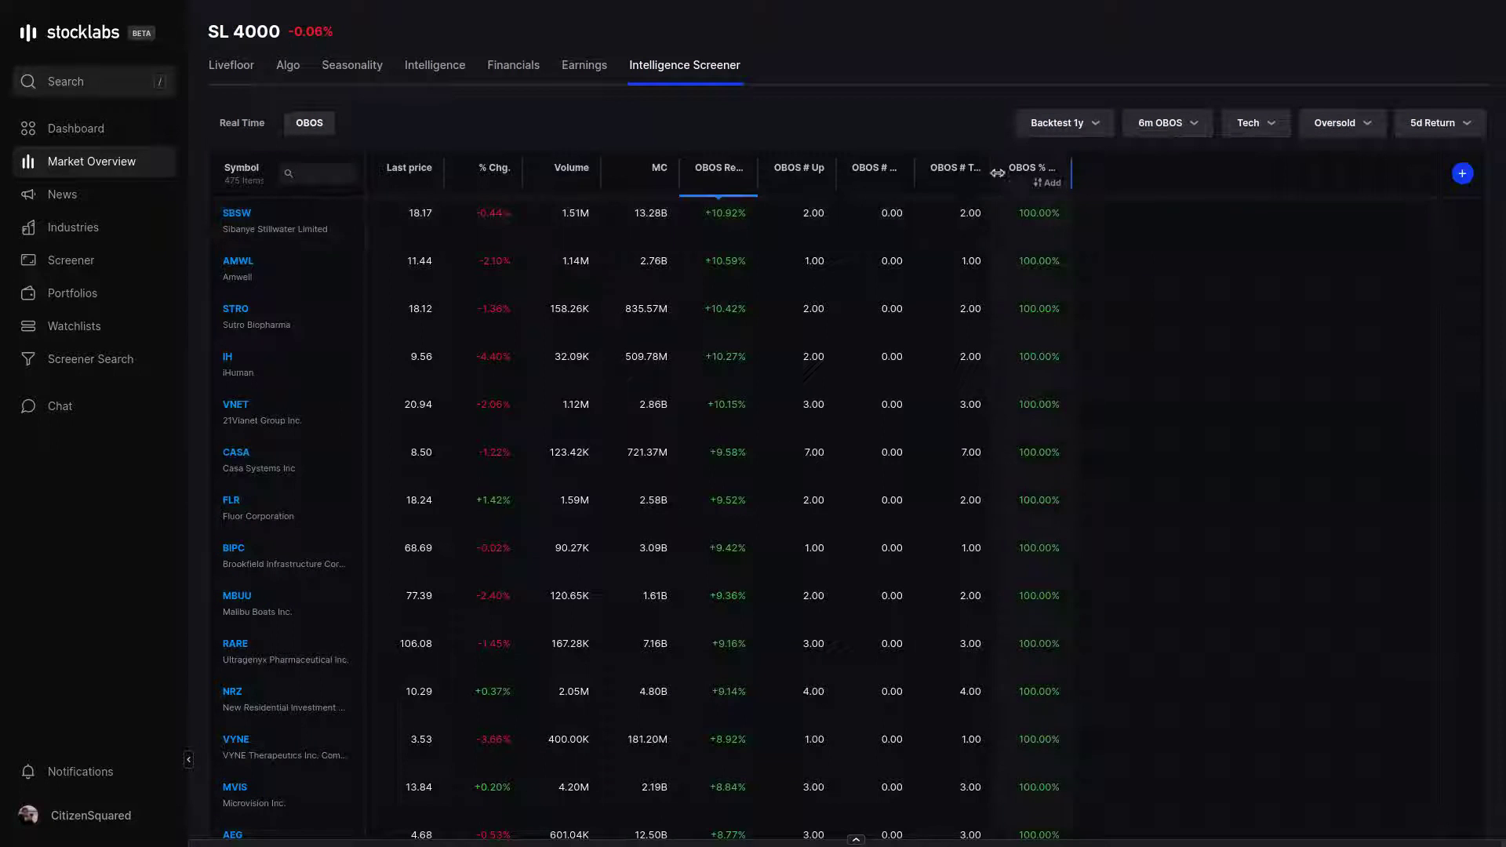
# - Widen the OBOS % Up, # Total and # Down columns so their labels show
pyautogui.moveTo(1099, 173); pyautogui.dragTo(1137, 173)
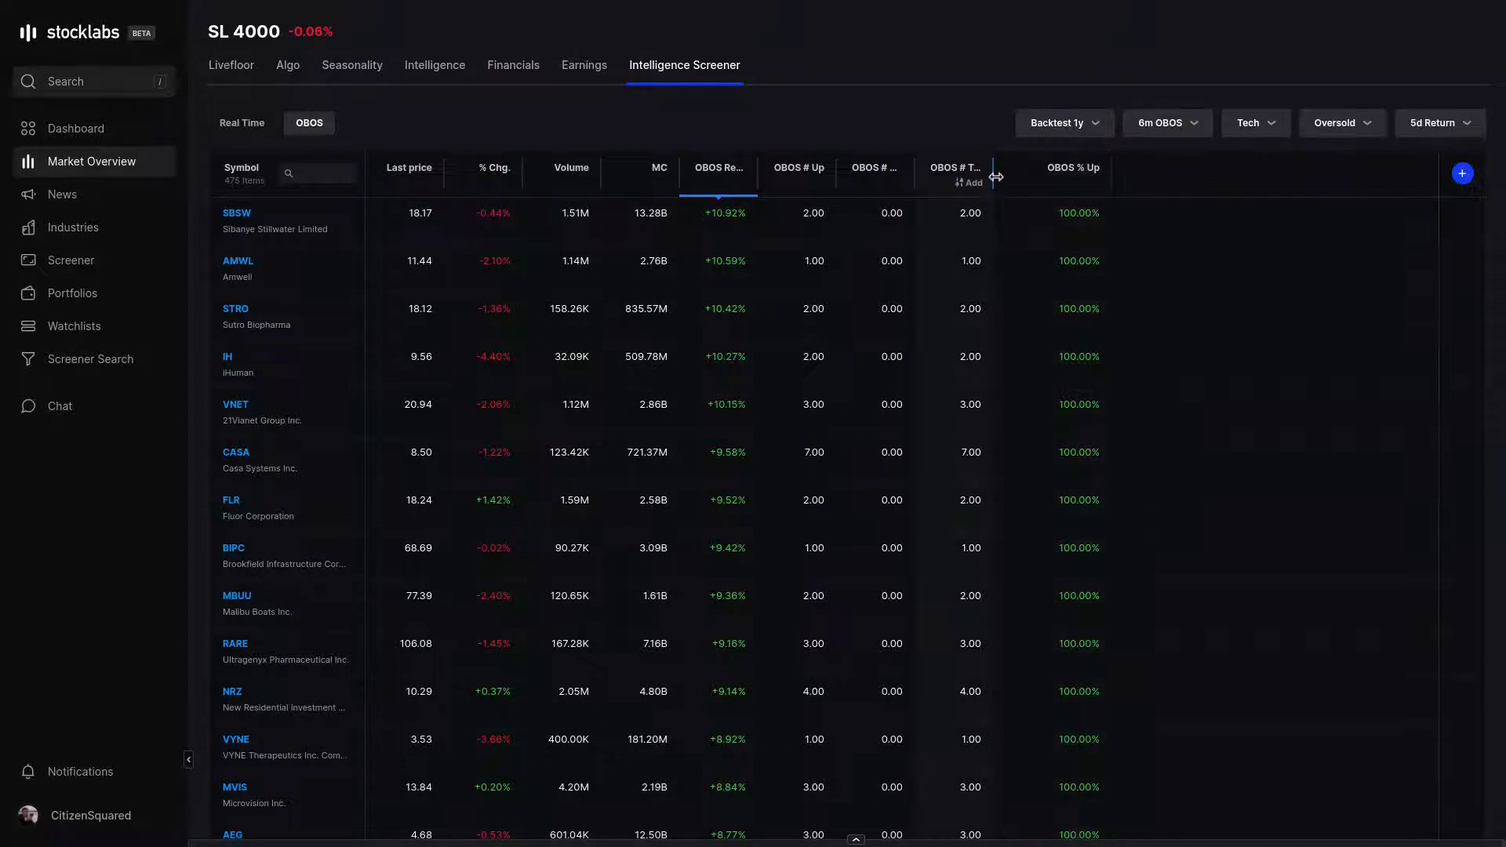
pyautogui.moveTo(995, 172); pyautogui.dragTo(1029, 172)
pyautogui.moveTo(913, 176); pyautogui.dragTo(933, 176)
# - Filter OBOS Total Count to greater or equal 5
pyautogui.click(1027, 185)
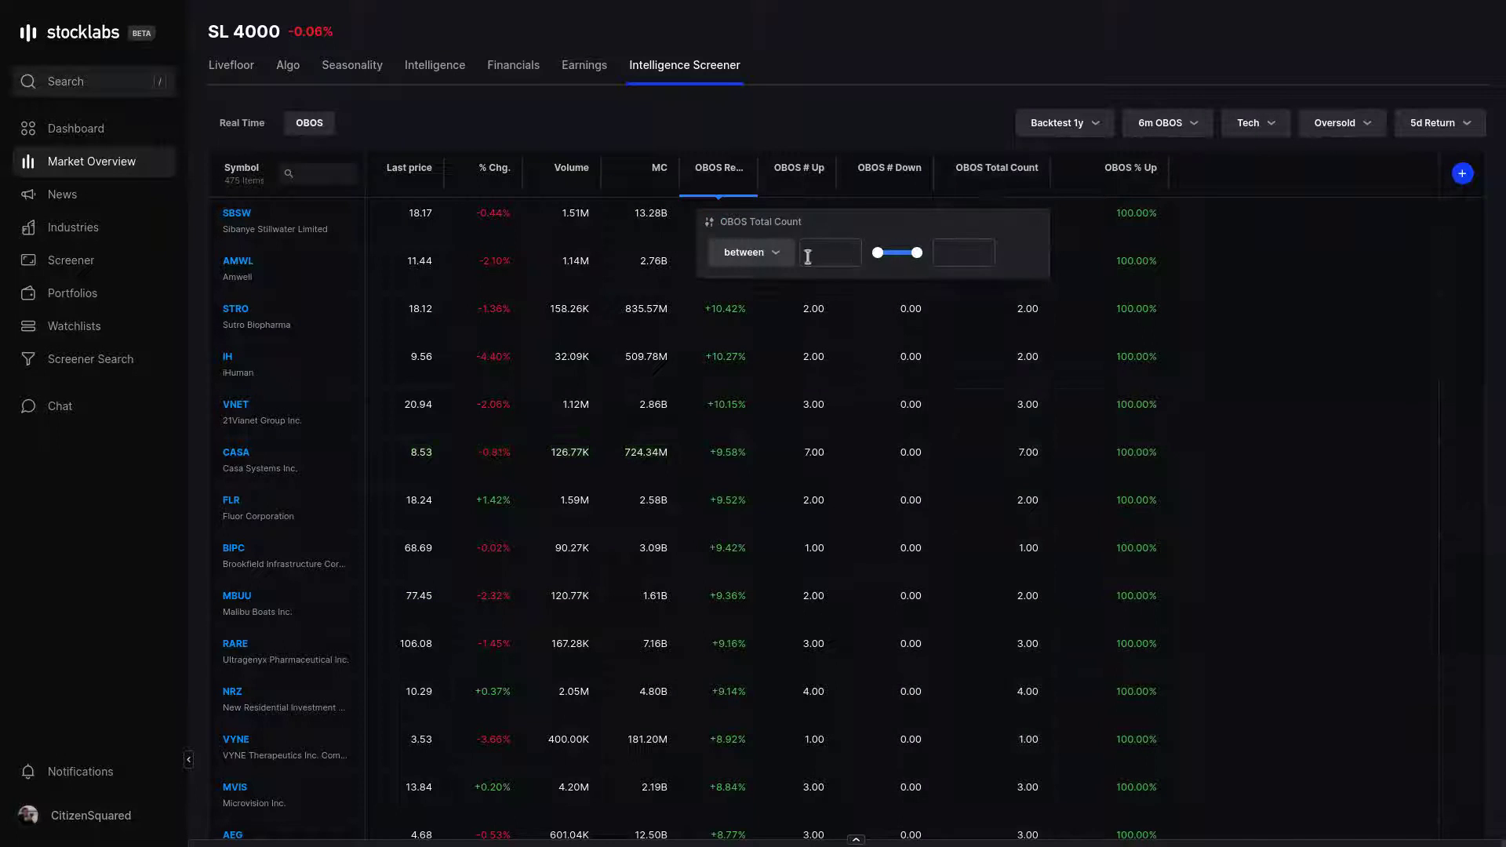
pyautogui.click(767, 254)
pyautogui.click(781, 337)
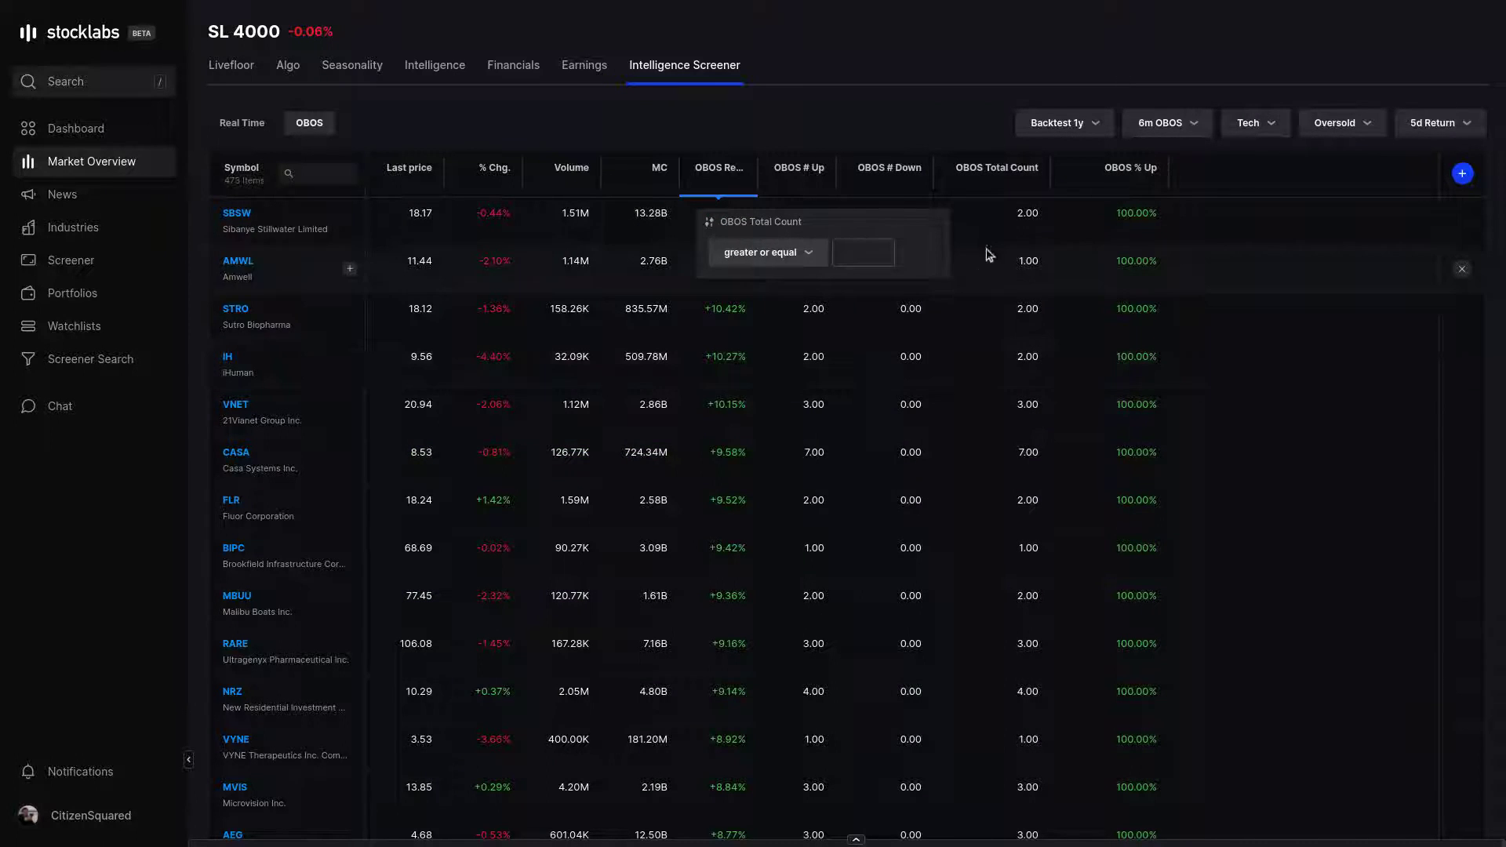
pyautogui.click(872, 248)
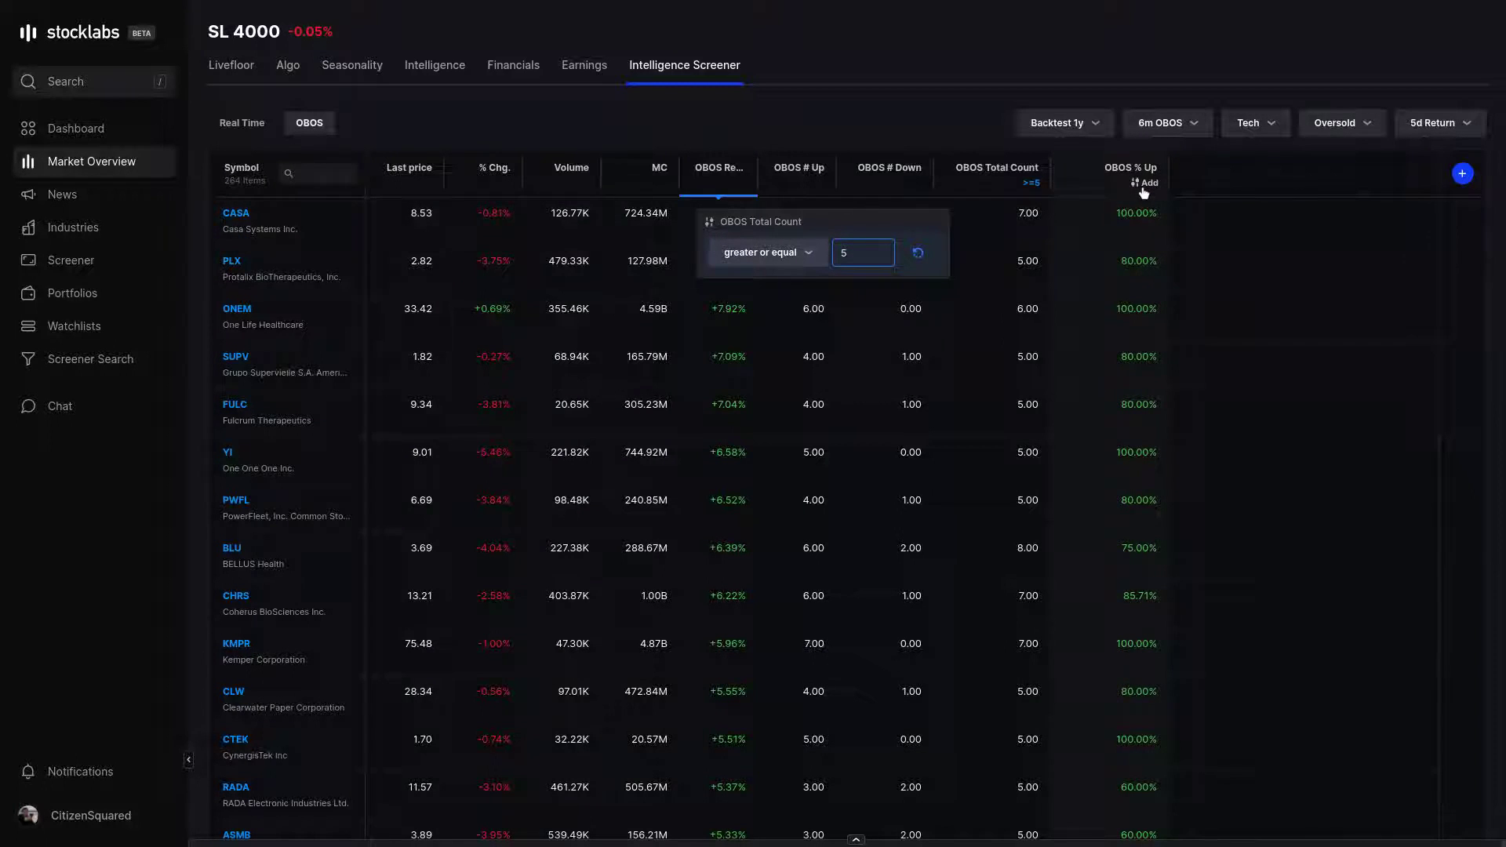
# - Add an OBOS % Up filter of greater or equal 65, leaving 67 stocks
pyautogui.click(1143, 185)
pyautogui.click(886, 253)
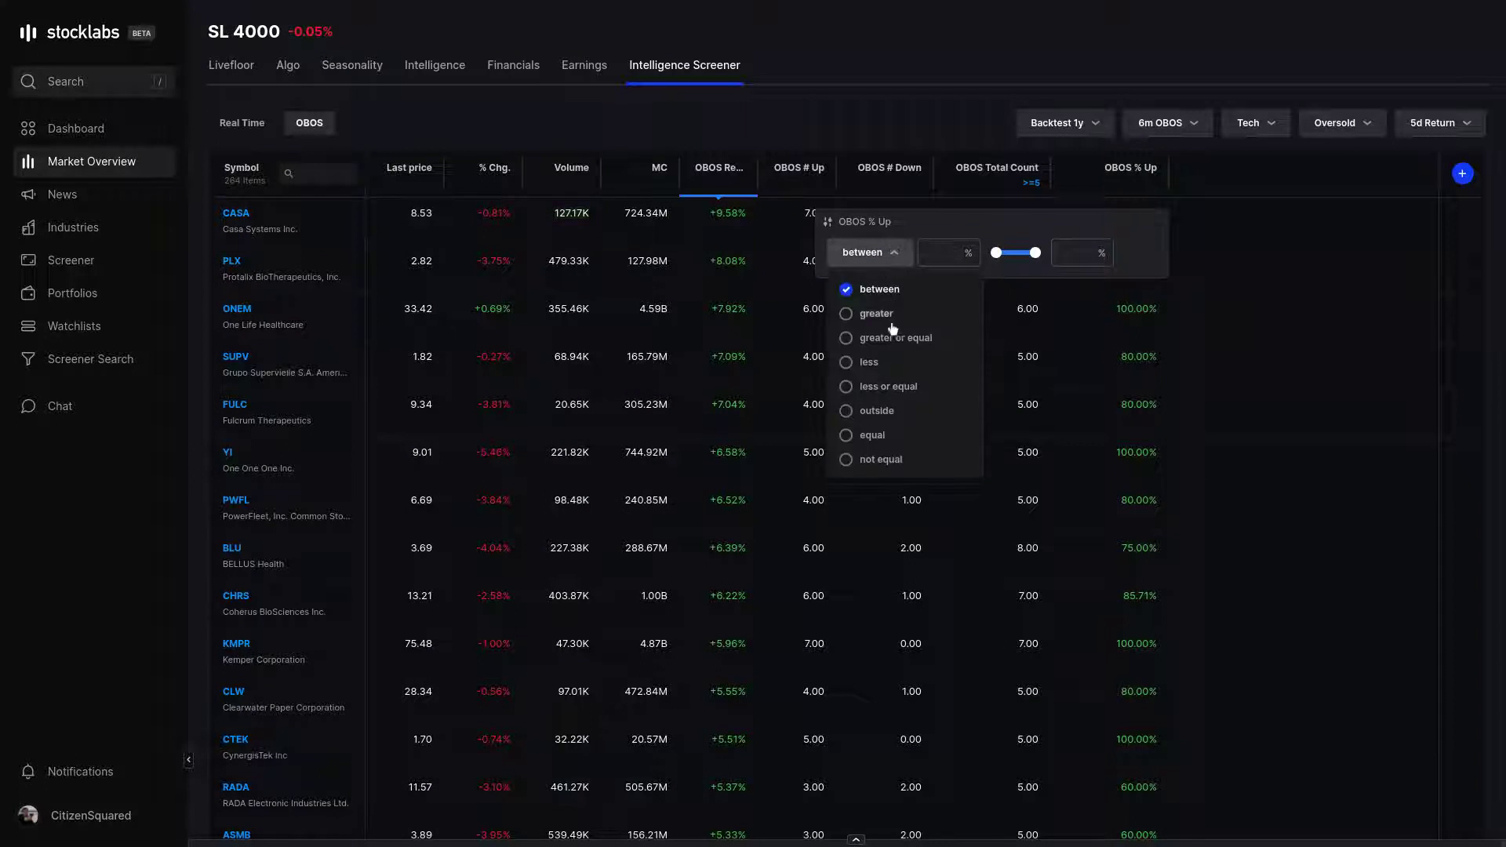
pyautogui.click(894, 337)
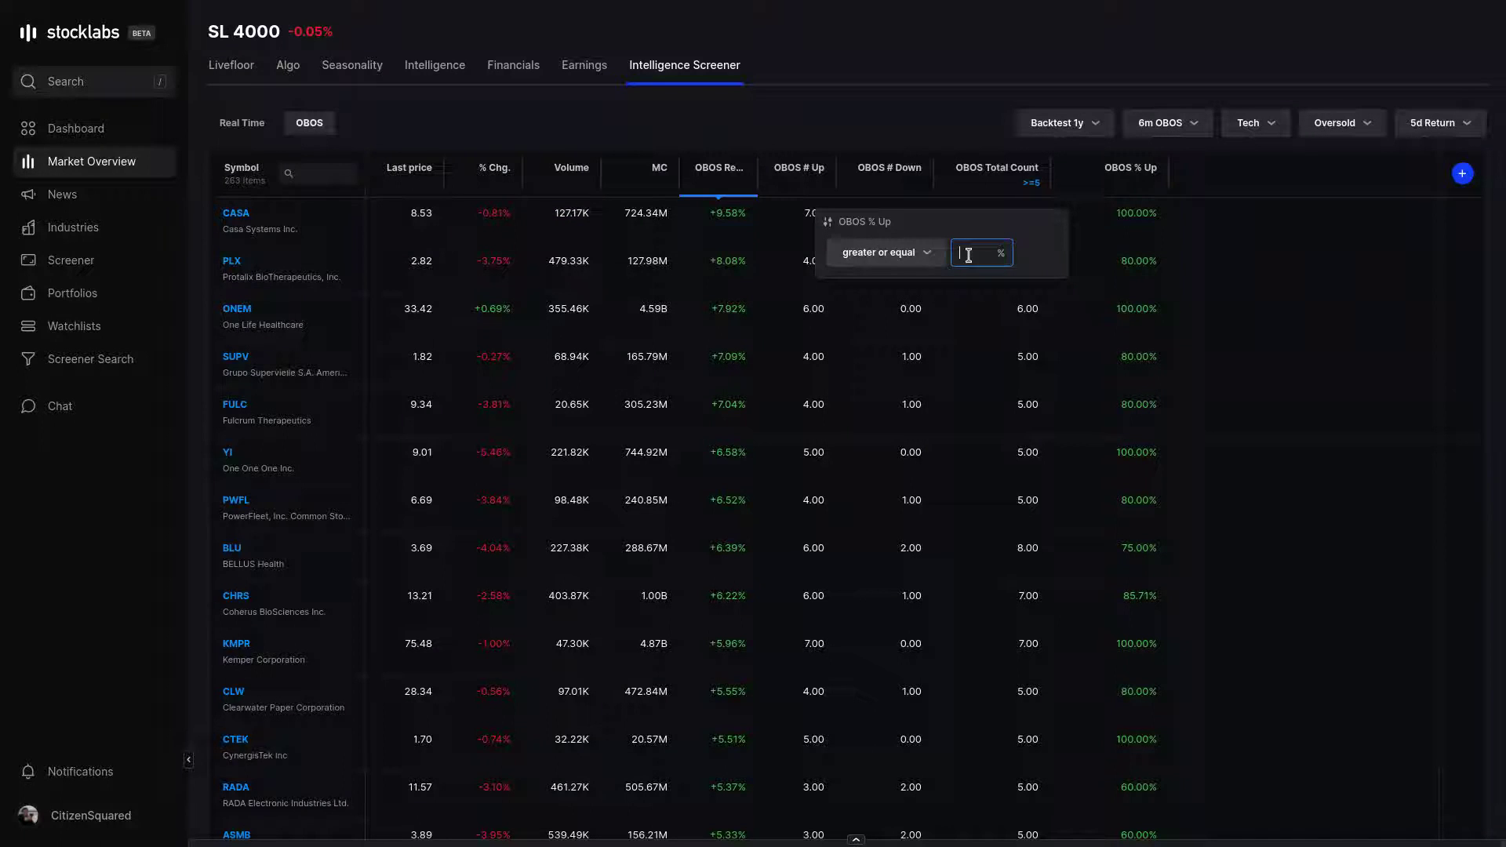
pyautogui.write('65')
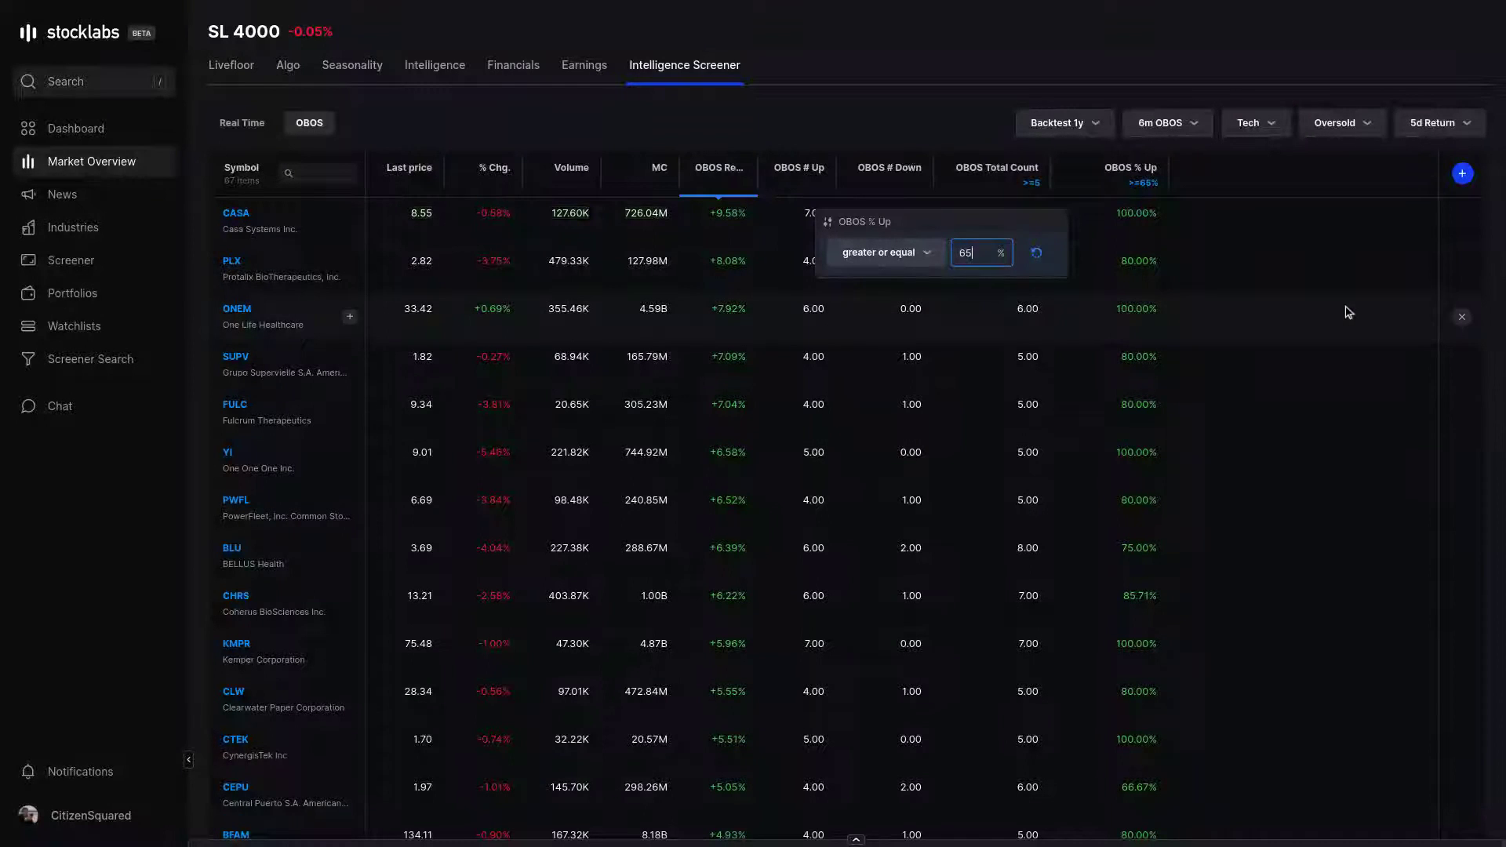
pyautogui.click(1338, 320)
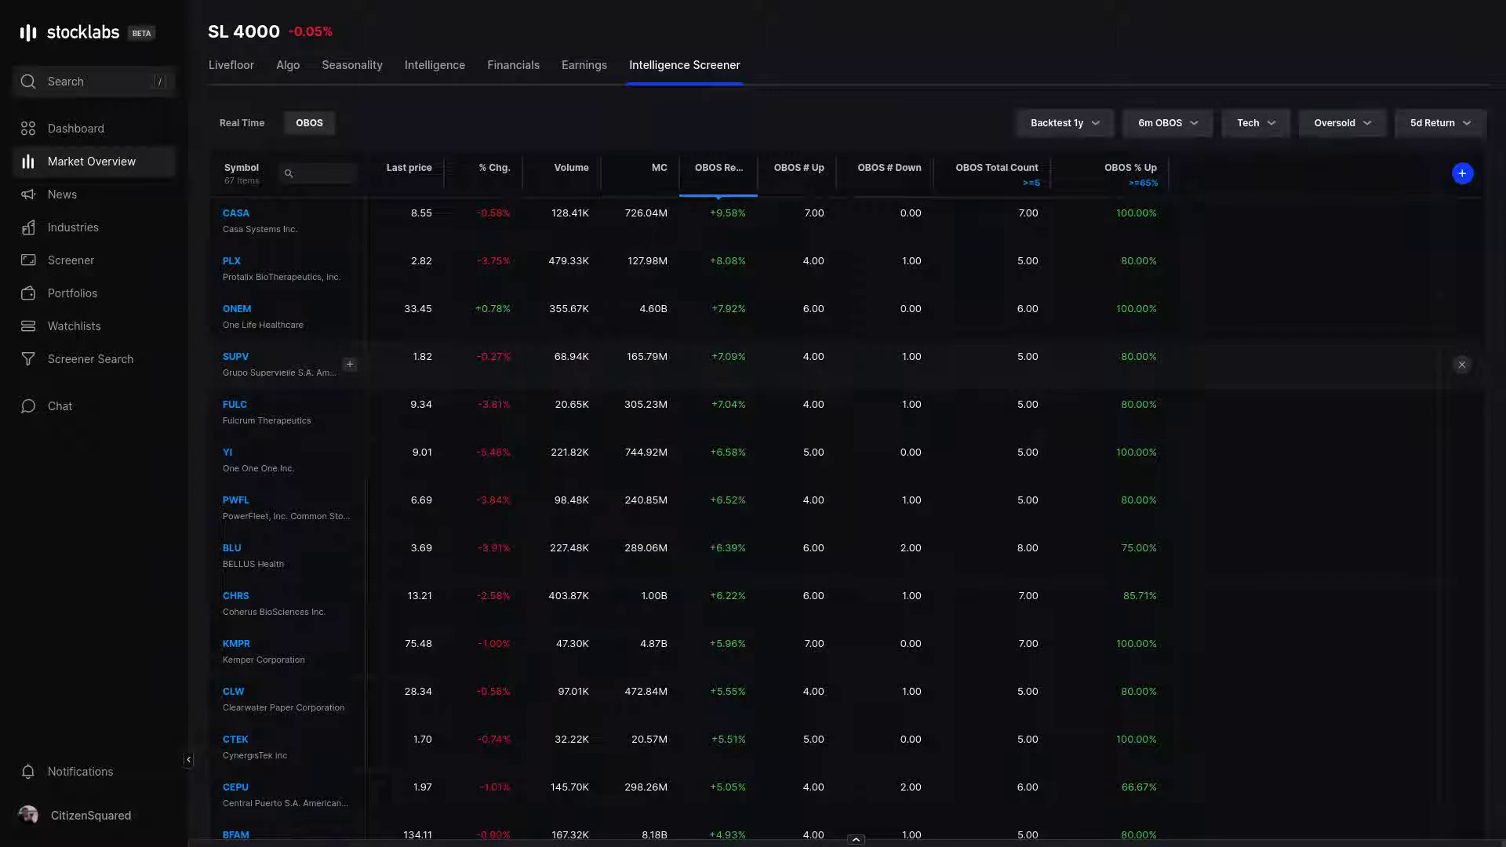
# - Visit the Livefloor overview and come back to the Intelligence Screener
pyautogui.moveTo(251, 223)
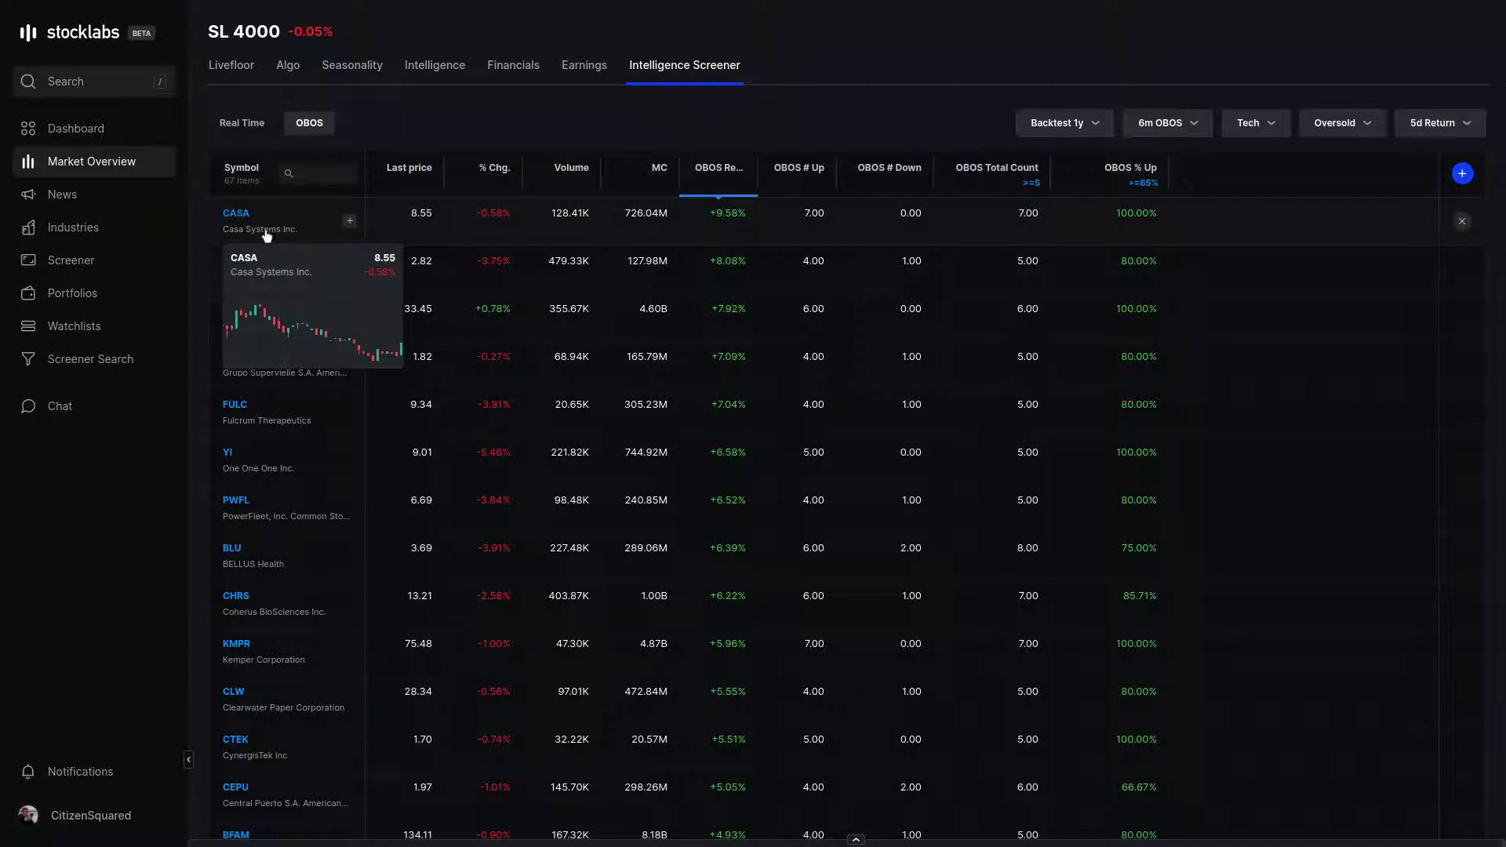
pyautogui.click(228, 82)
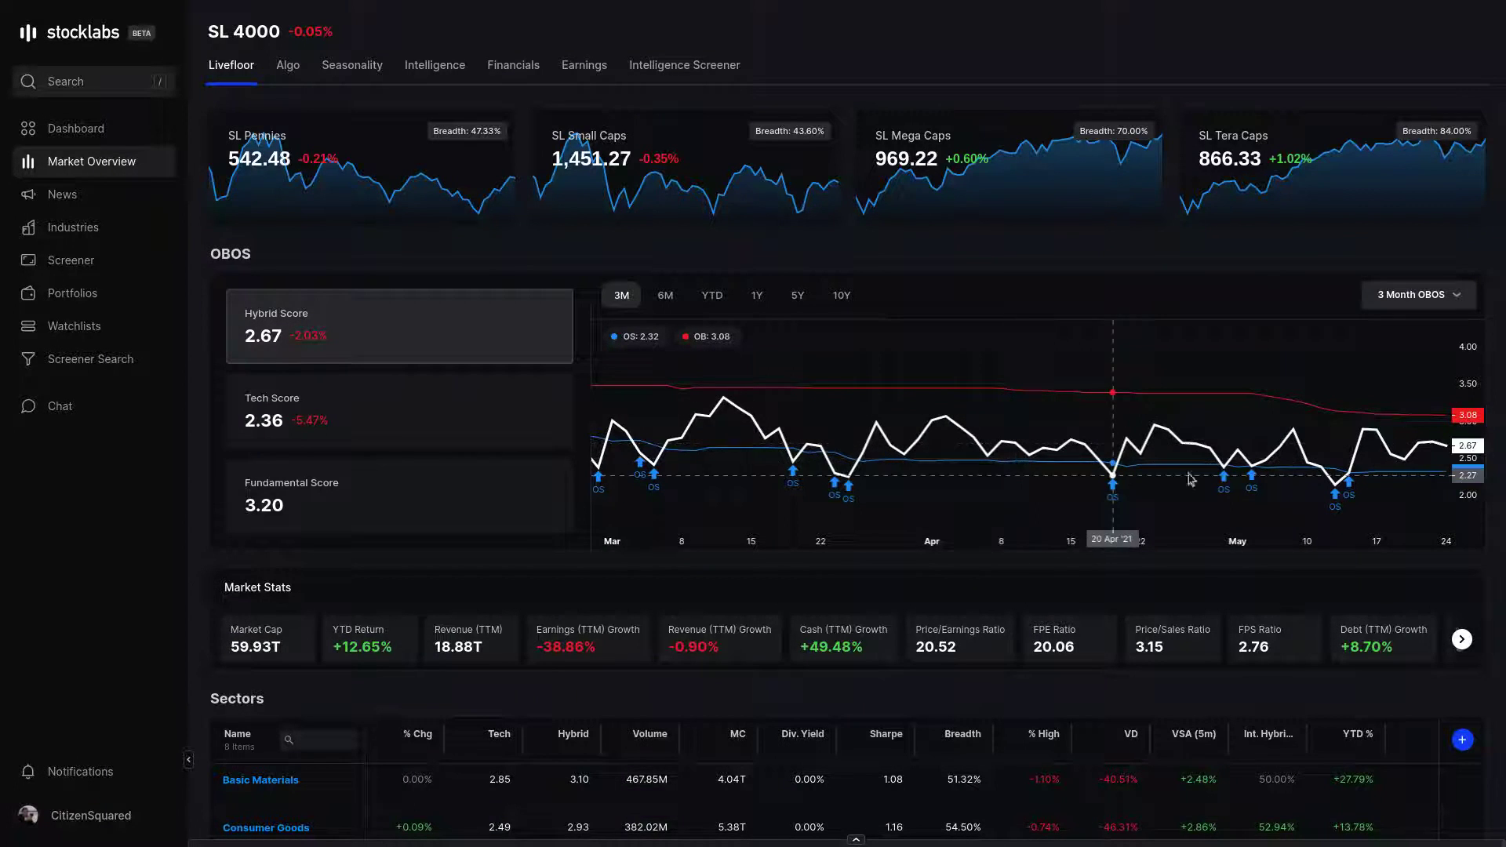
pyautogui.click(673, 69)
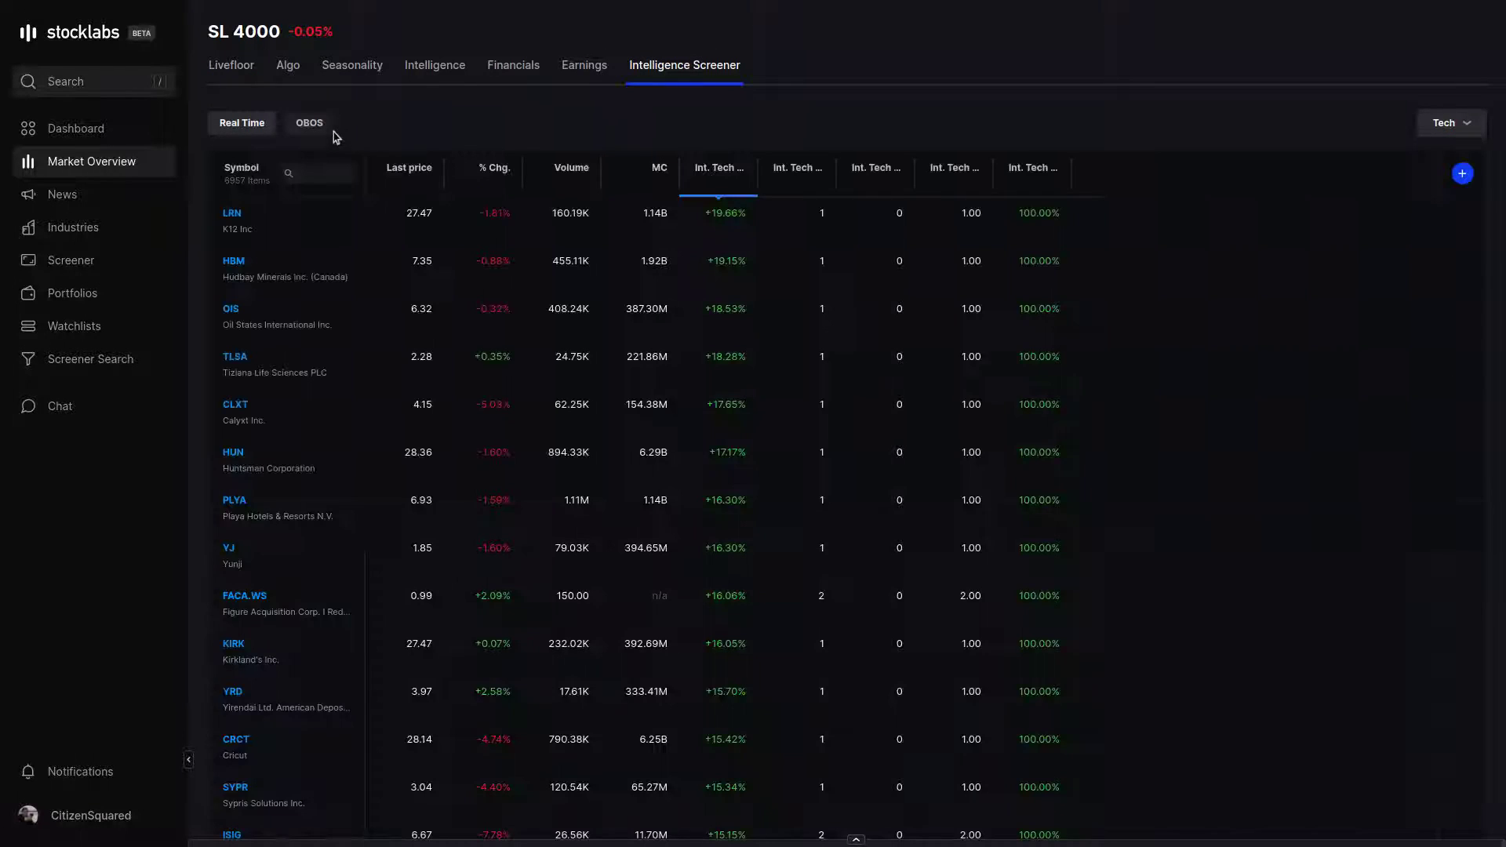
# - Set the screener to OBOS view with 6m OBOS, Oversold and Backtest 1y
pyautogui.click(309, 124)
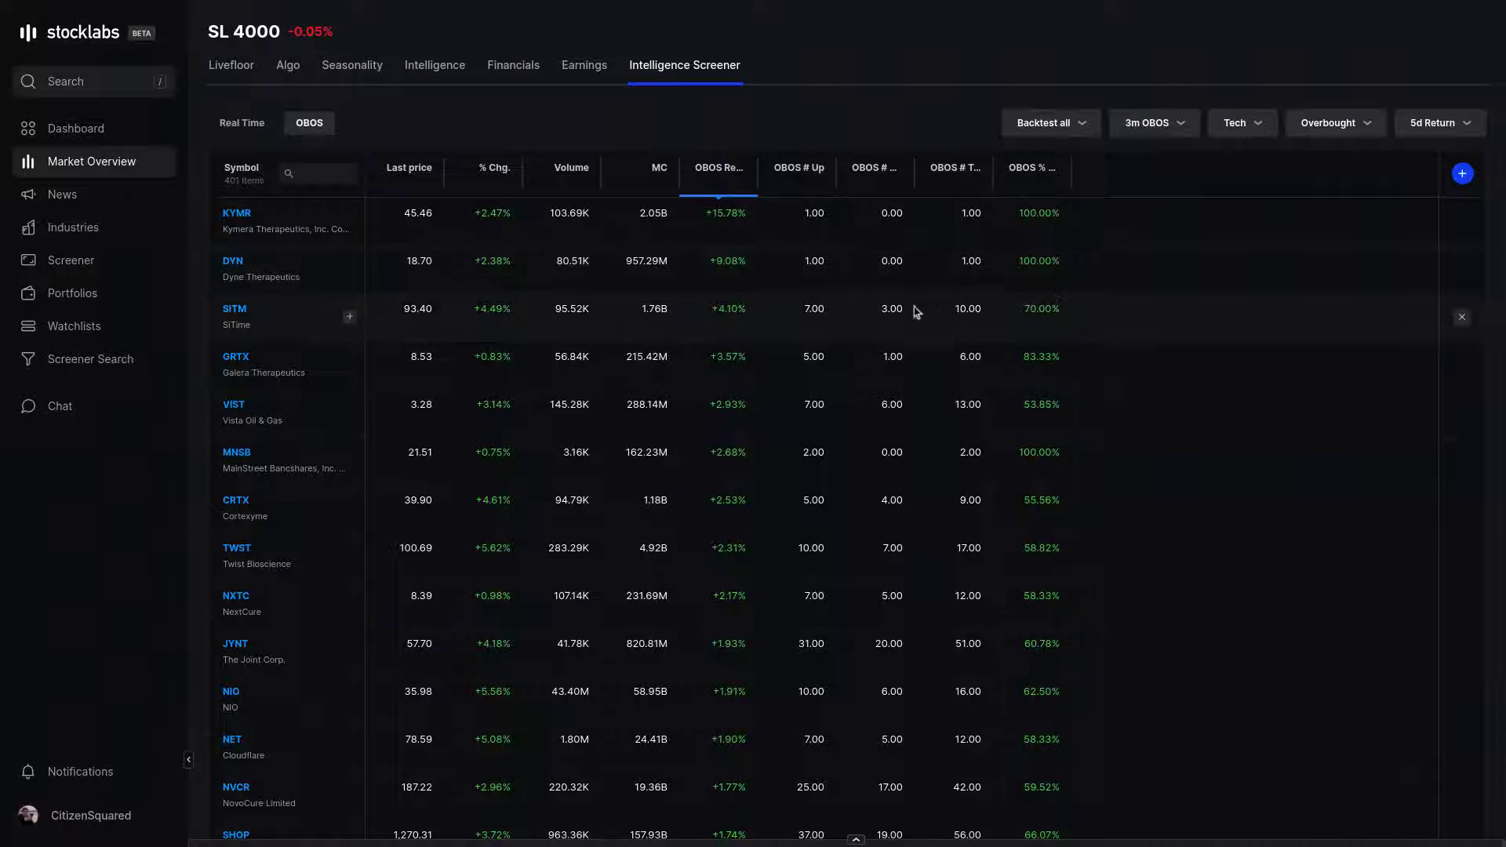
pyautogui.click(1172, 124)
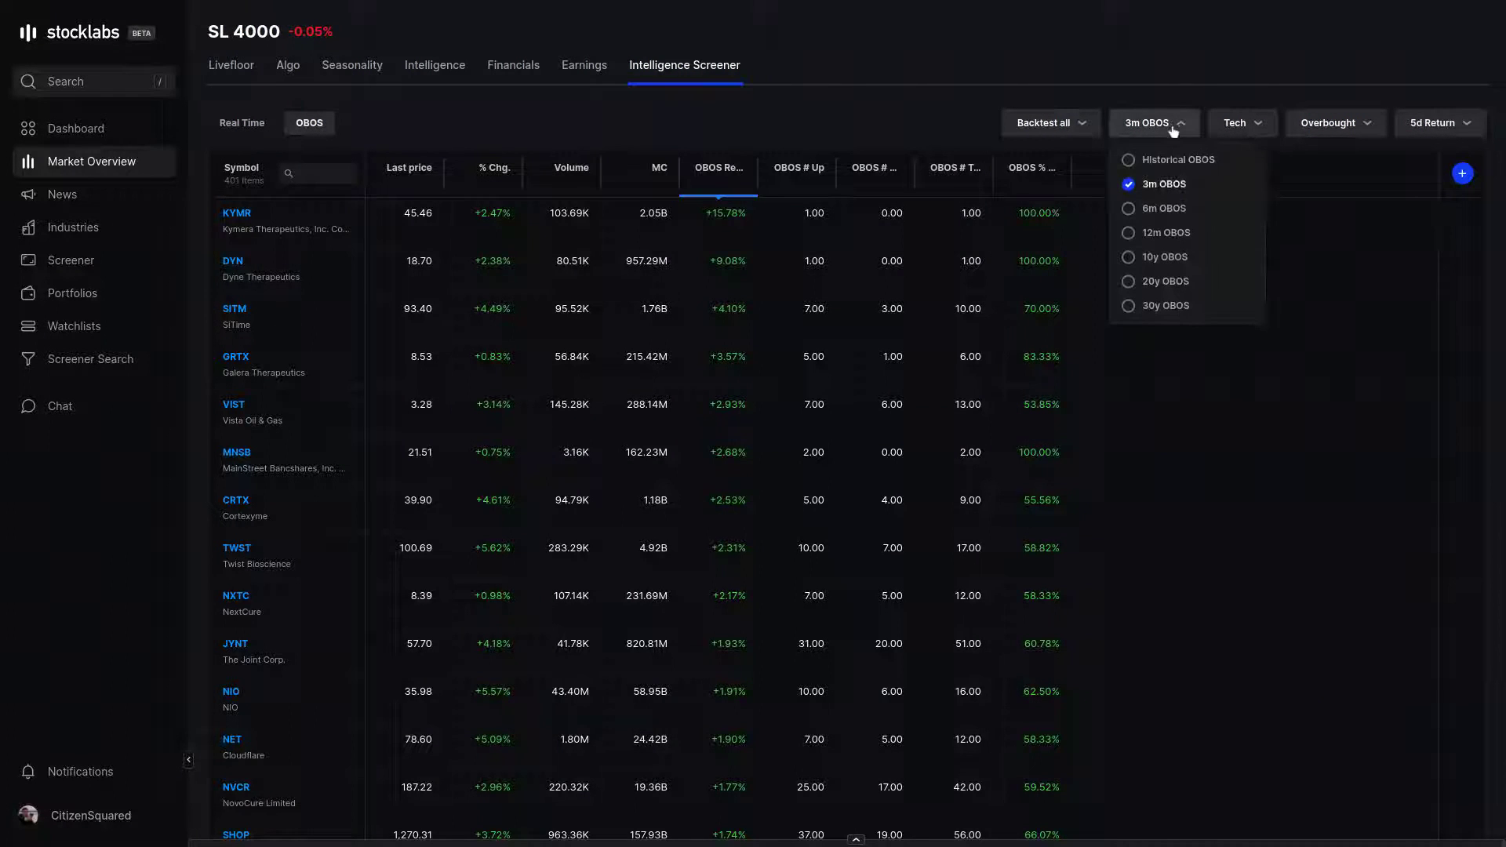
pyautogui.click(1168, 208)
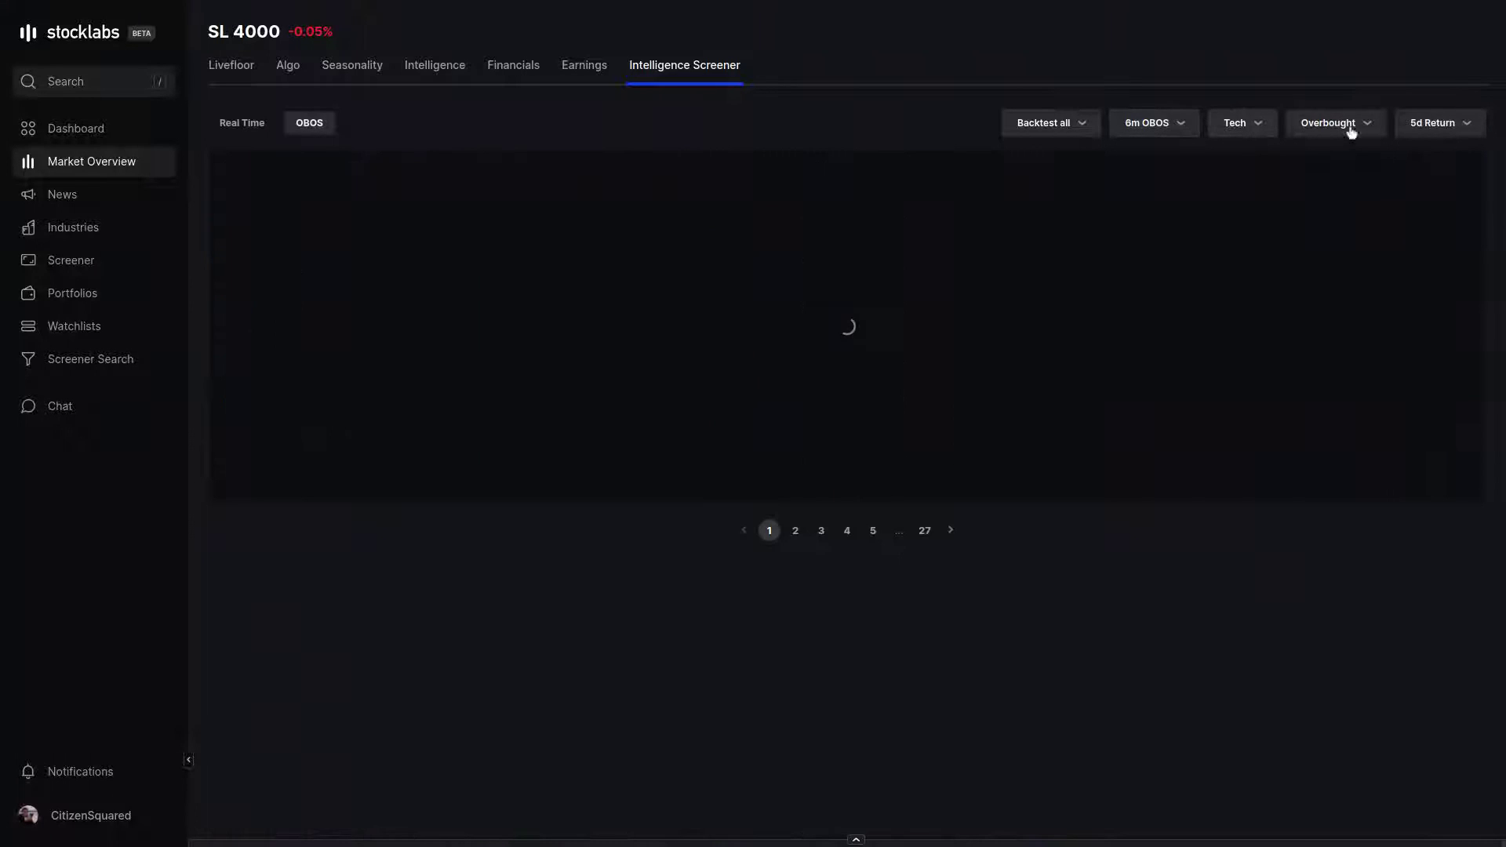
pyautogui.click(1327, 190)
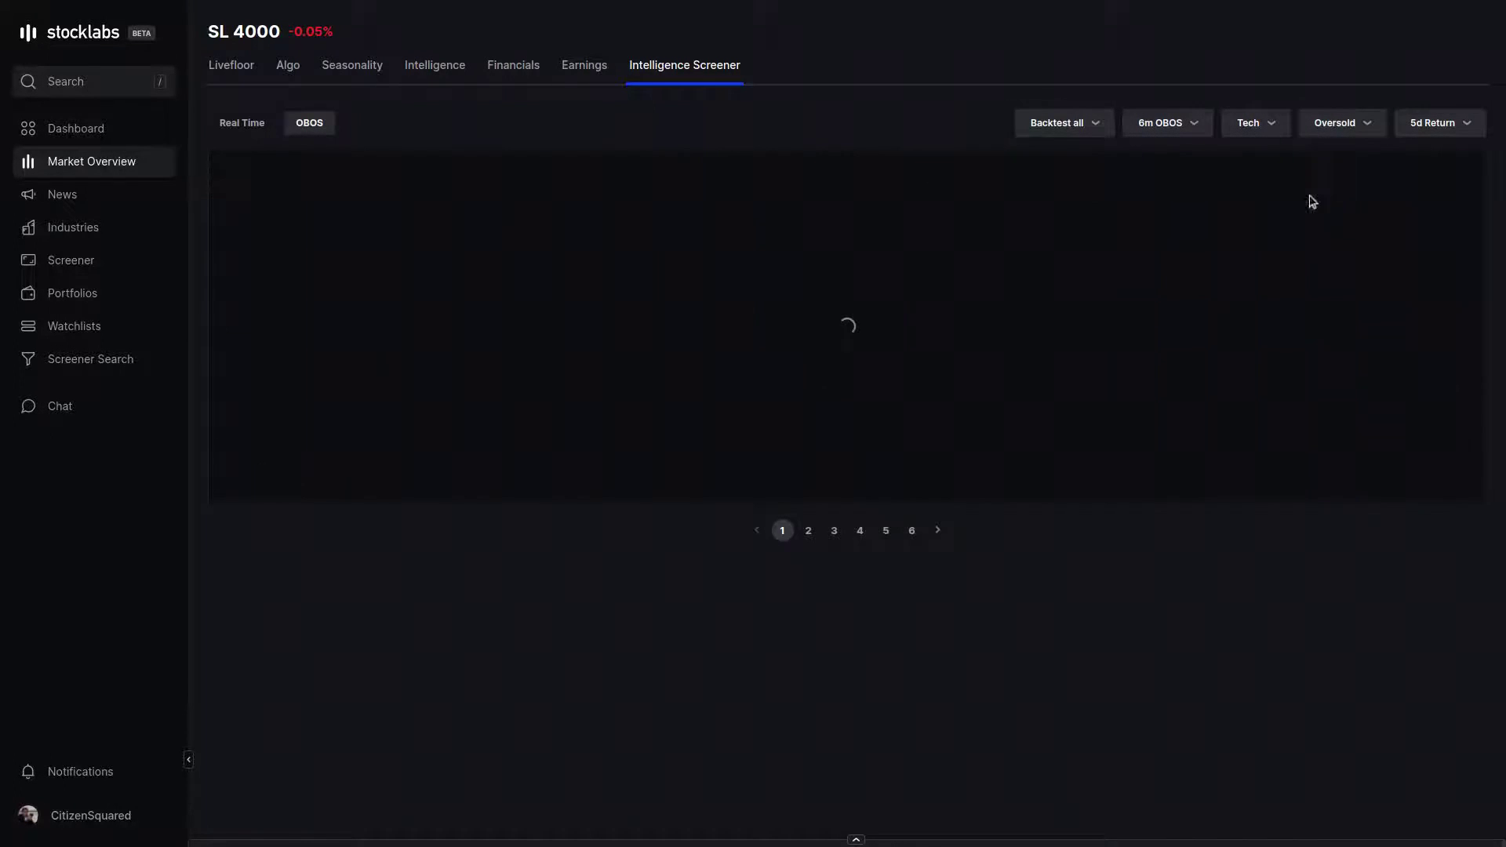
pyautogui.click(1085, 129)
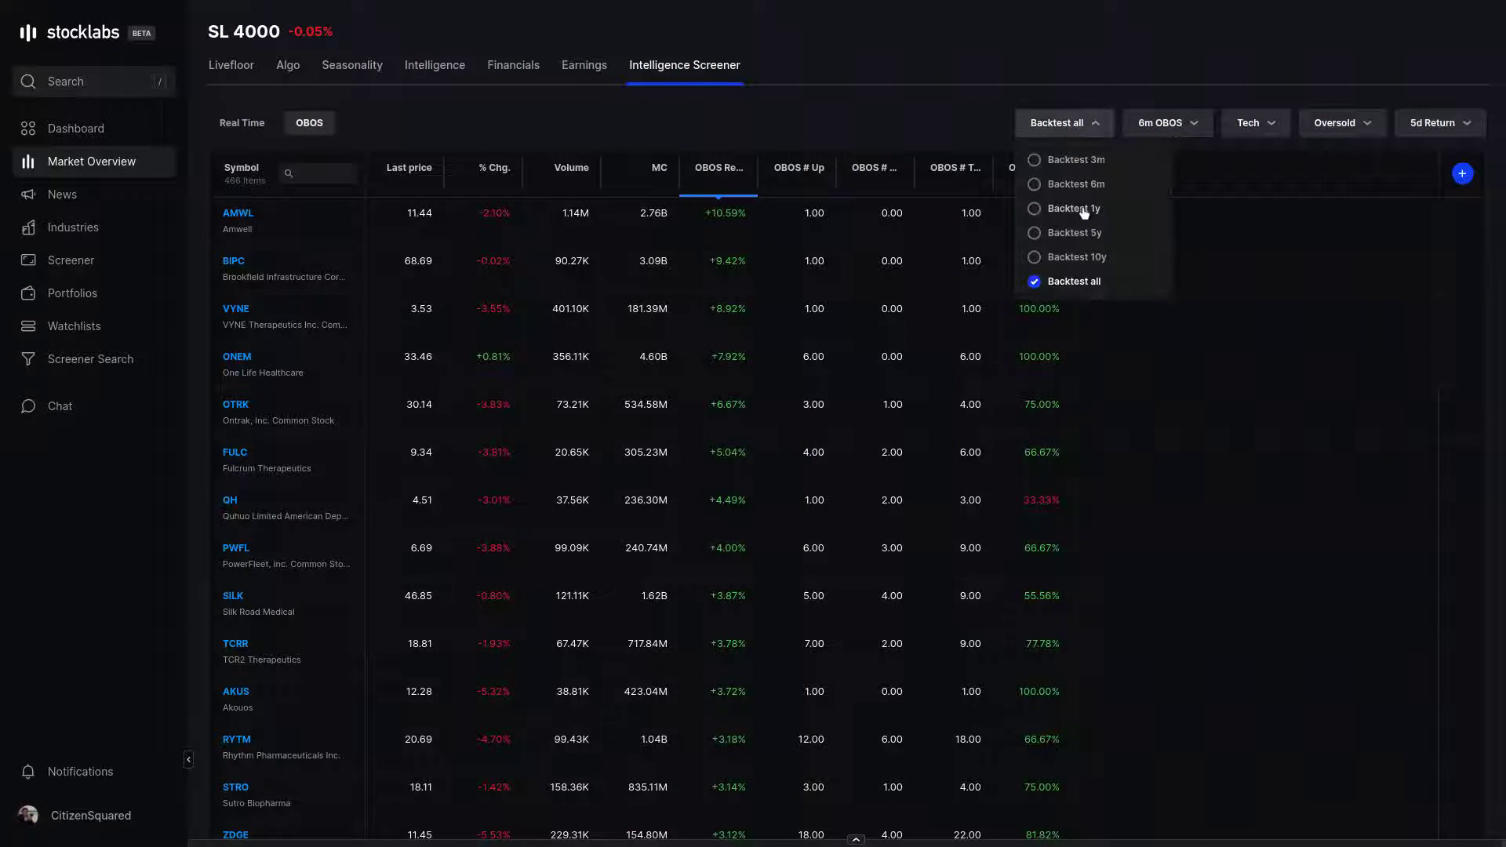
pyautogui.click(1084, 213)
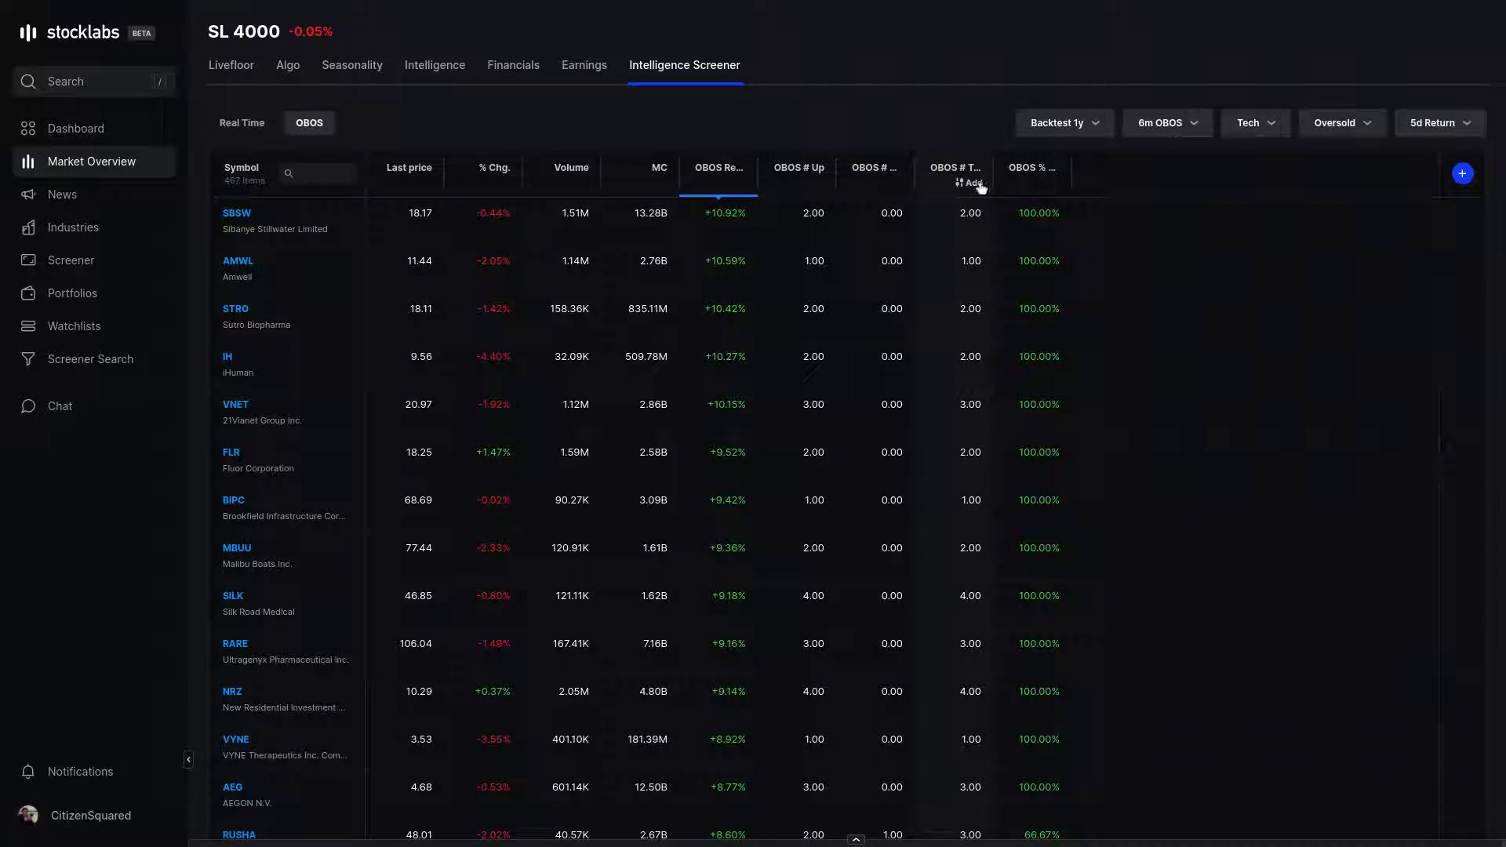
# - Filter to OBOS Total Count ≥ 5 and OBOS % Up ≥ 65%, leaving 261 stocks
pyautogui.click(968, 182)
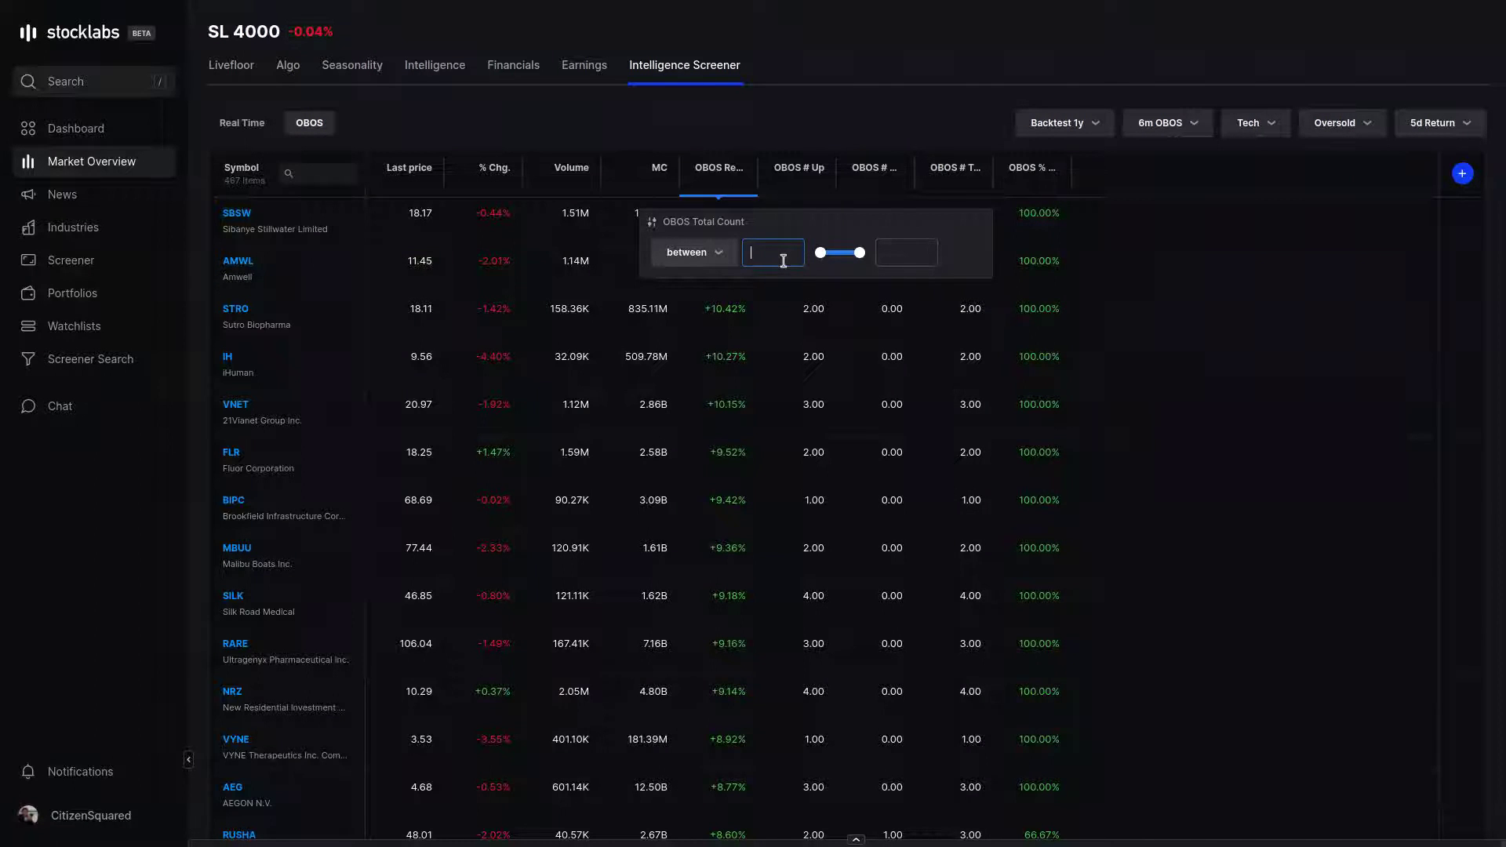
pyautogui.click(718, 255)
pyautogui.click(743, 337)
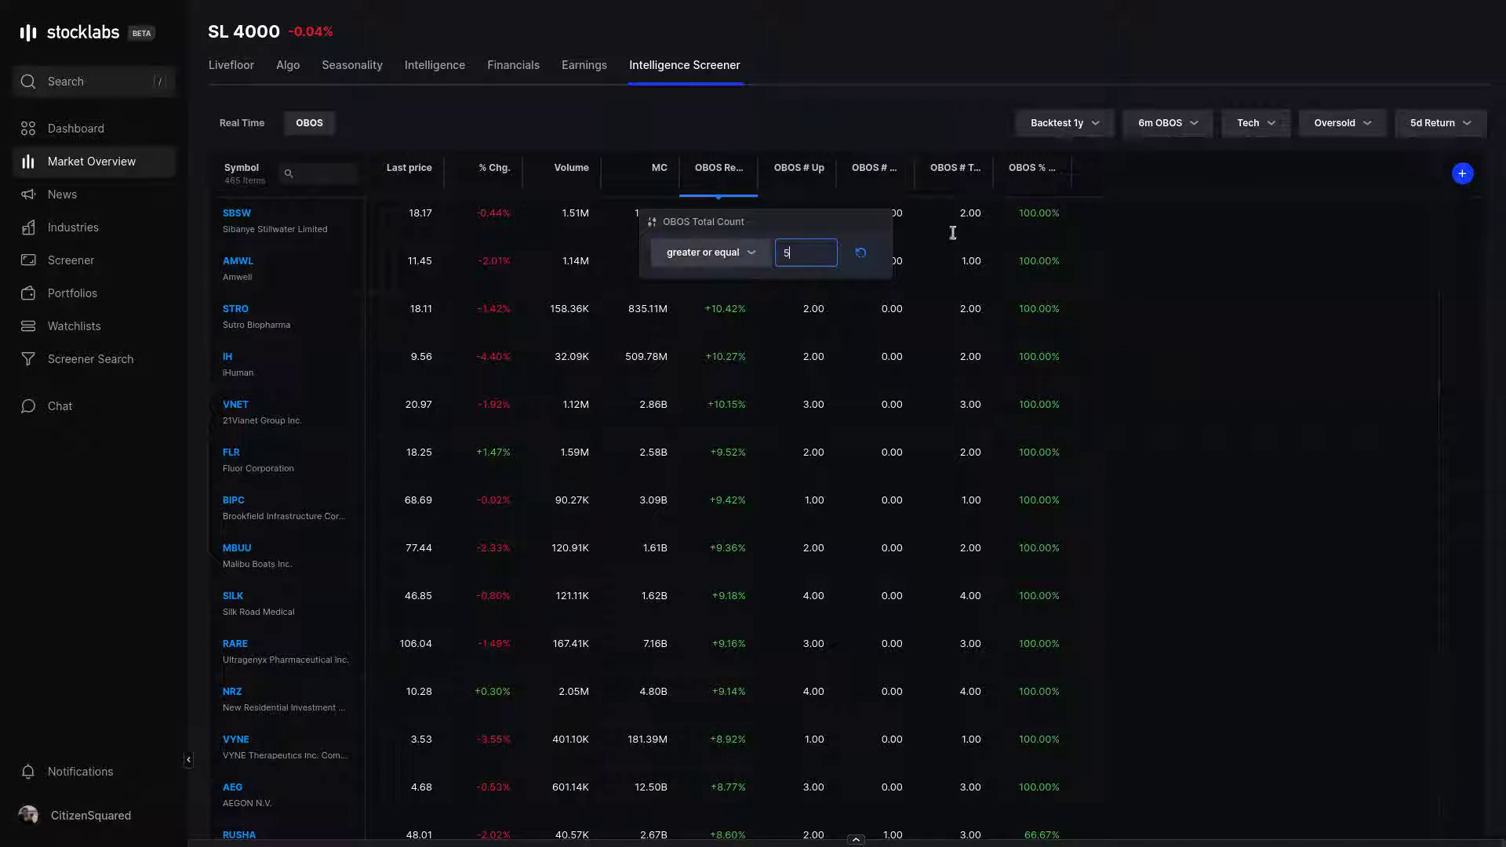
pyautogui.click(1045, 184)
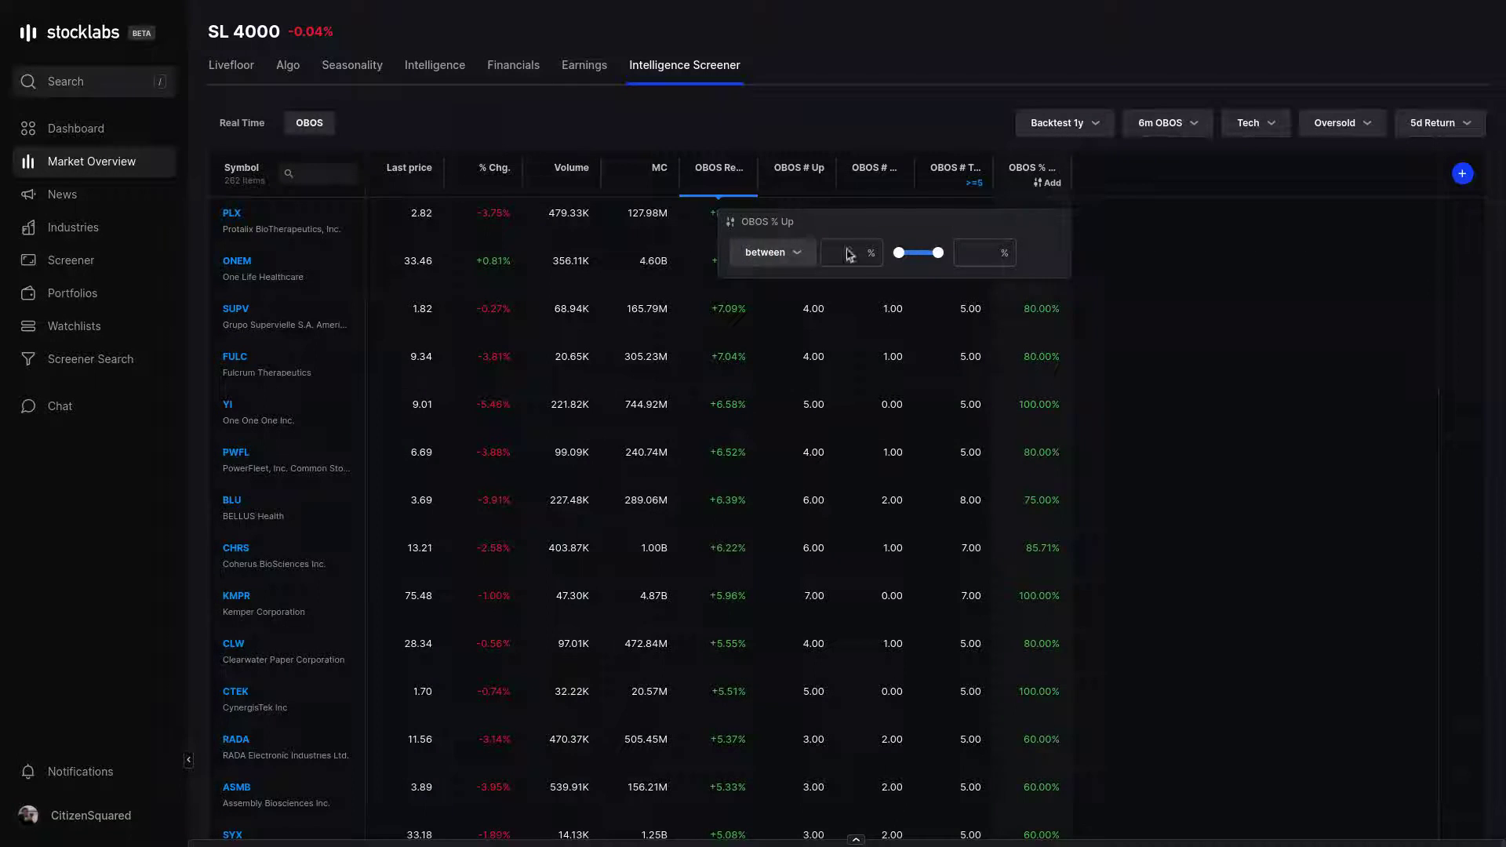
pyautogui.click(798, 259)
pyautogui.click(815, 335)
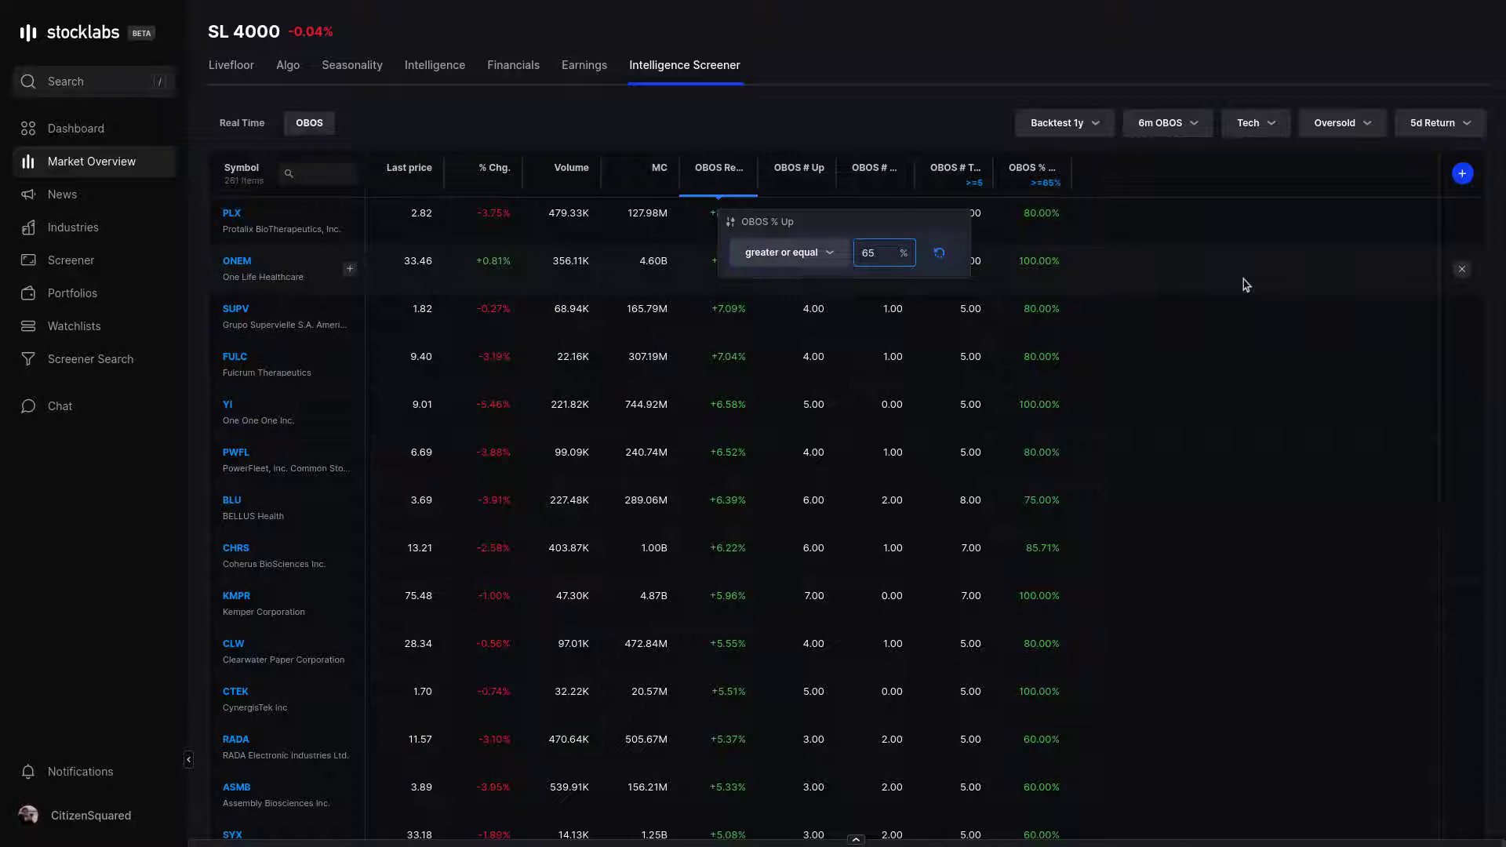
pyautogui.click(1243, 280)
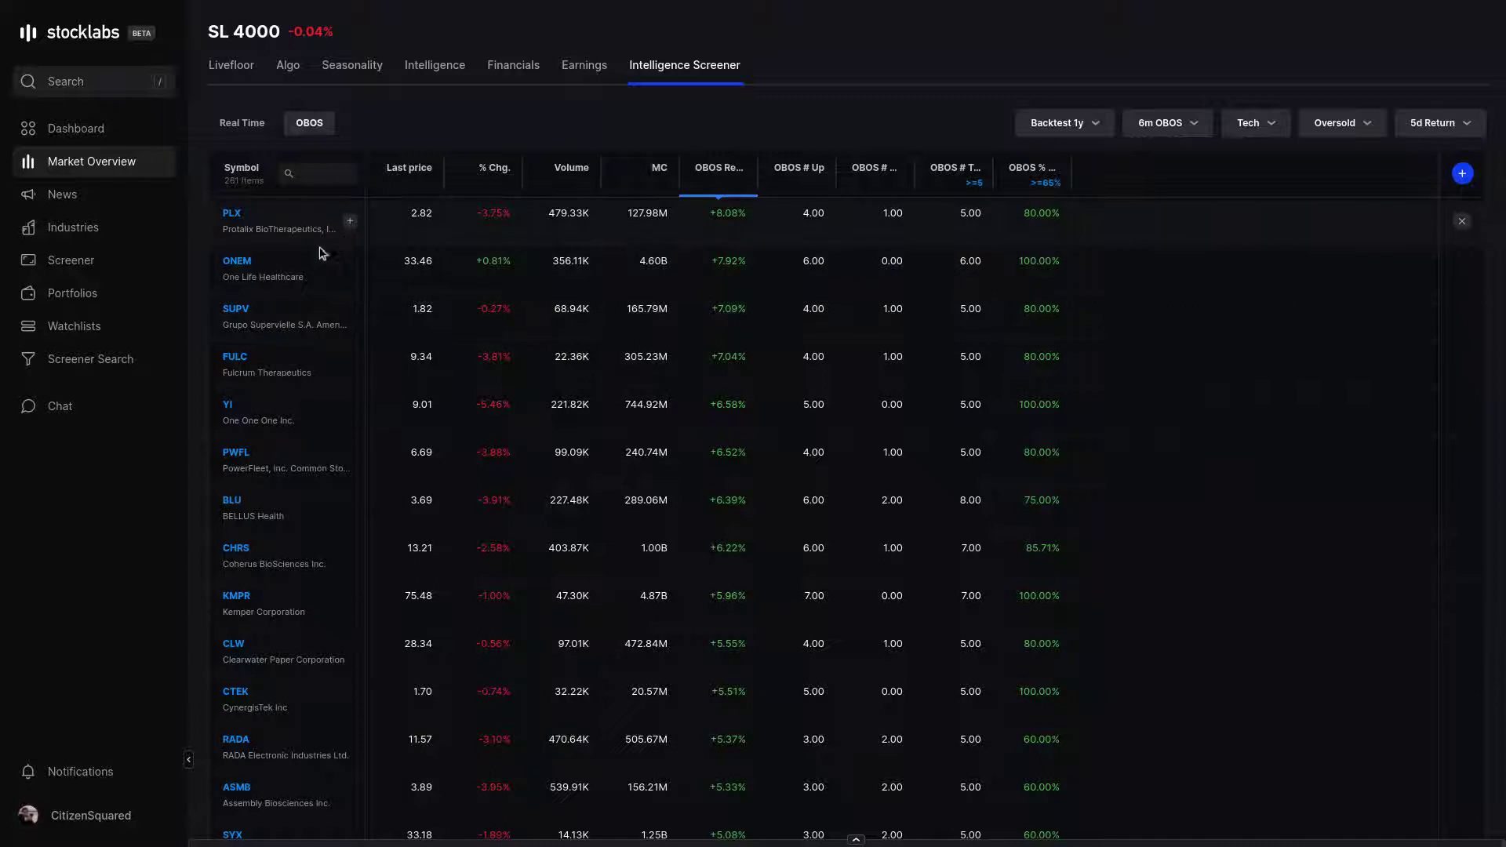
# - Open the PLX stock's overview page from the screener results
pyautogui.rightClick(232, 219)
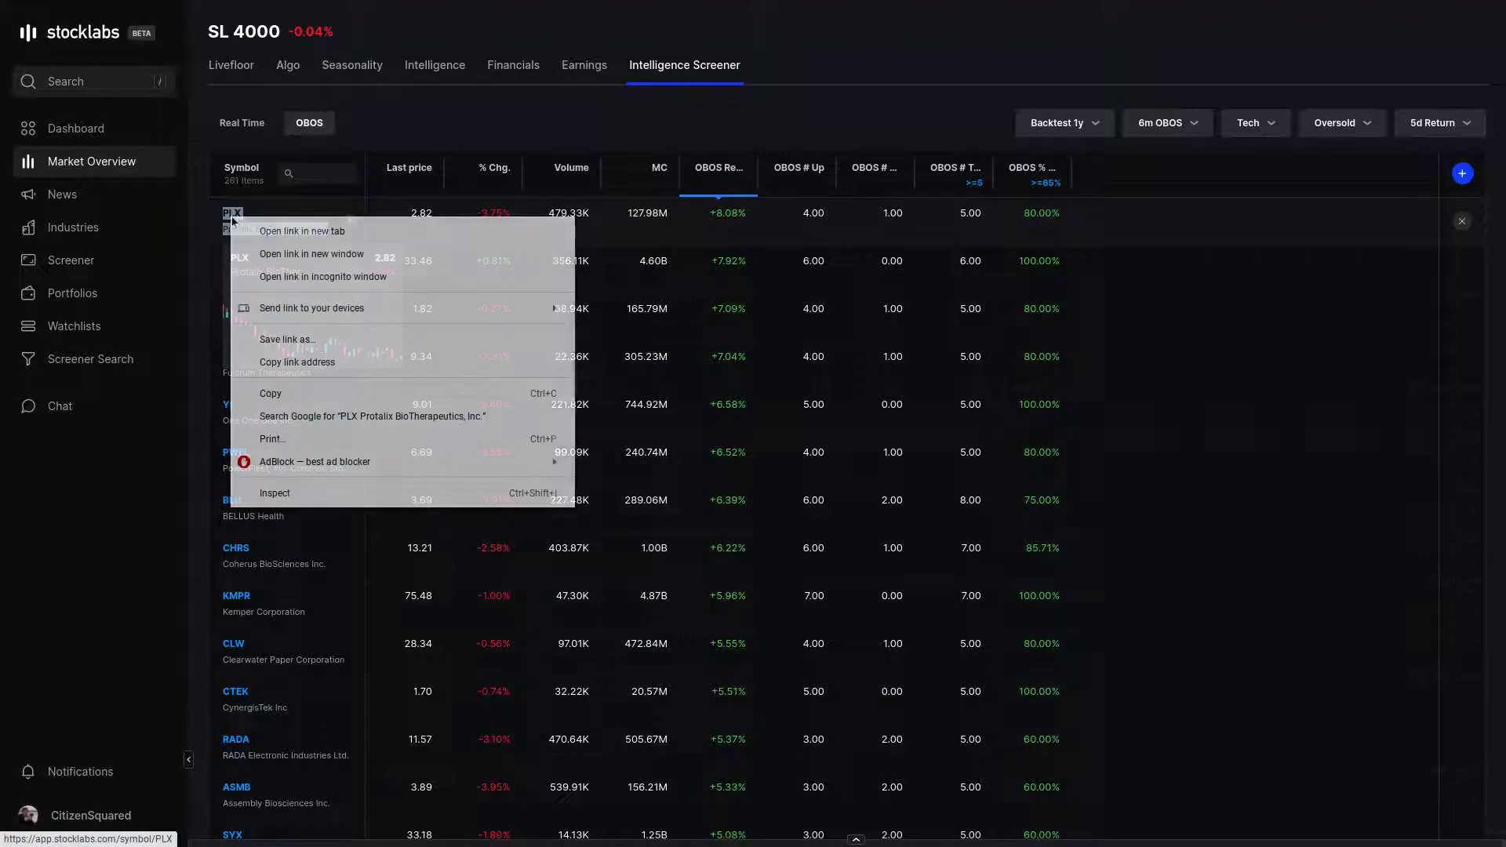
pyautogui.click(259, 240)
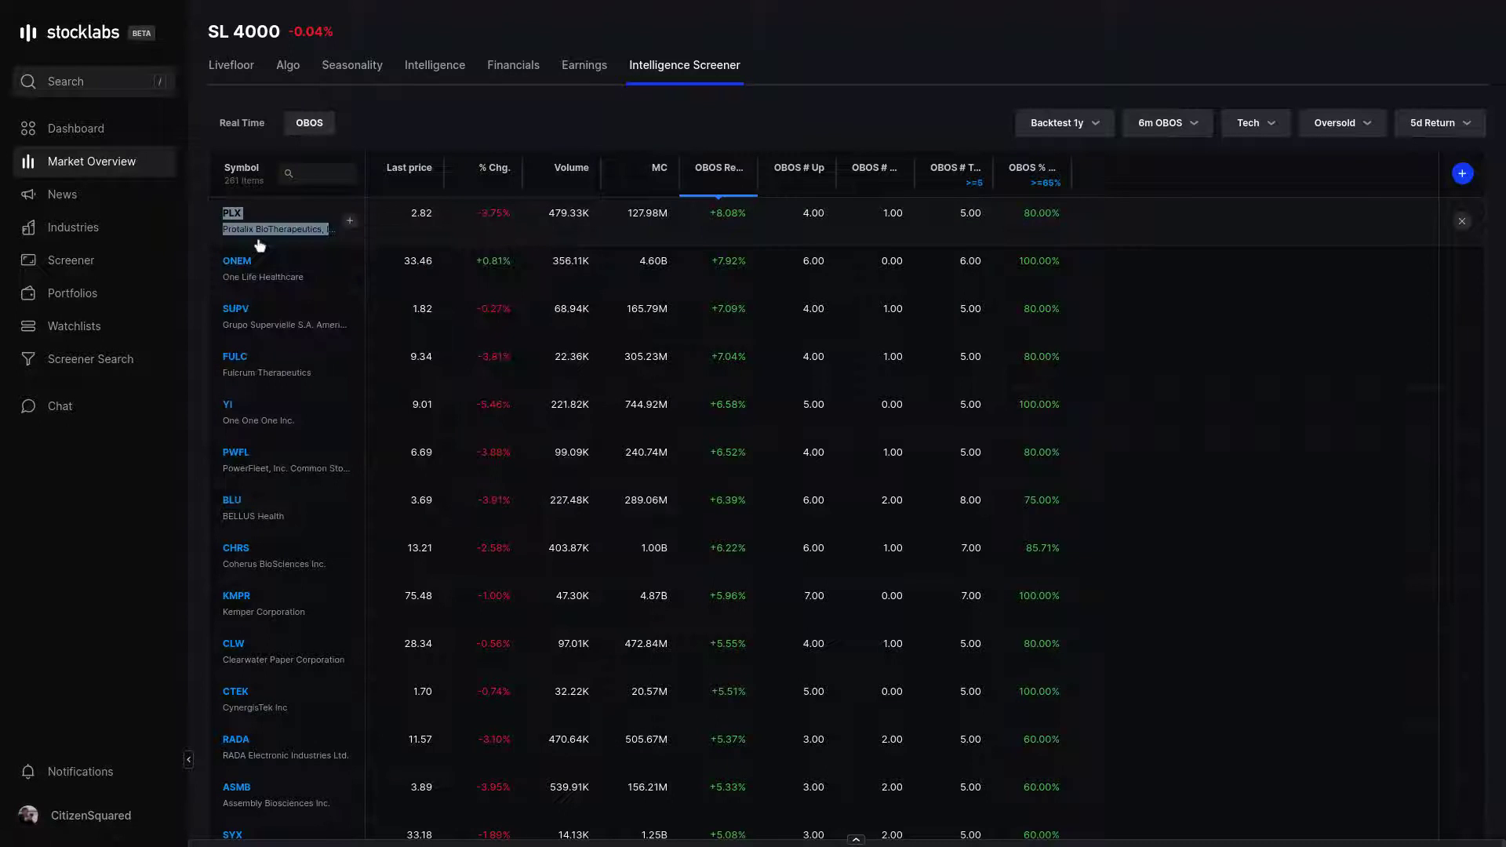
pyautogui.click(236, 218)
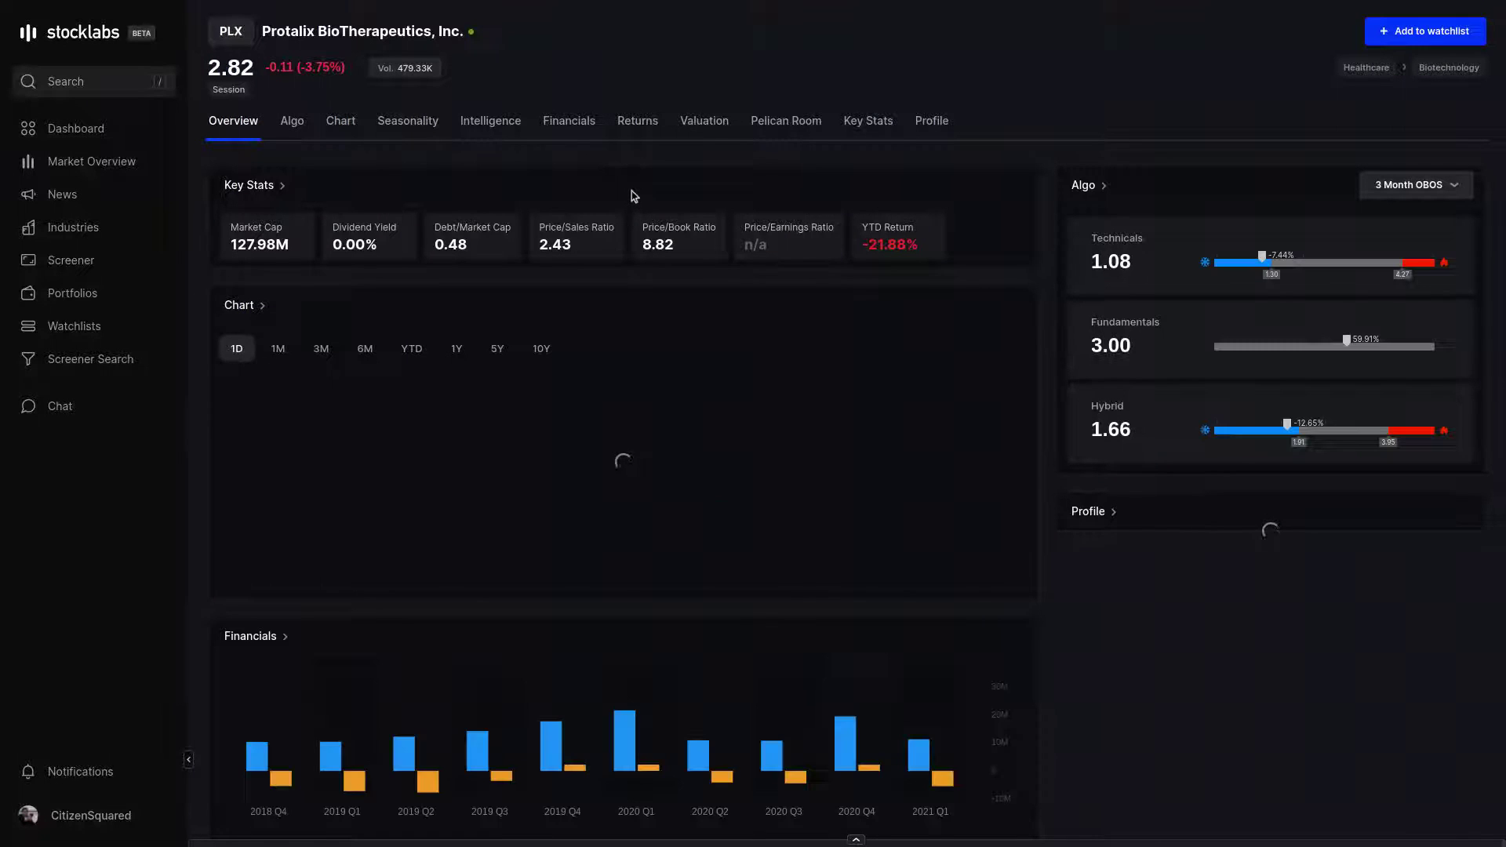
# - Chart PLX's algo scores year-to-date at 6 Month OBOS, then return to Market Overview
pyautogui.click(293, 121)
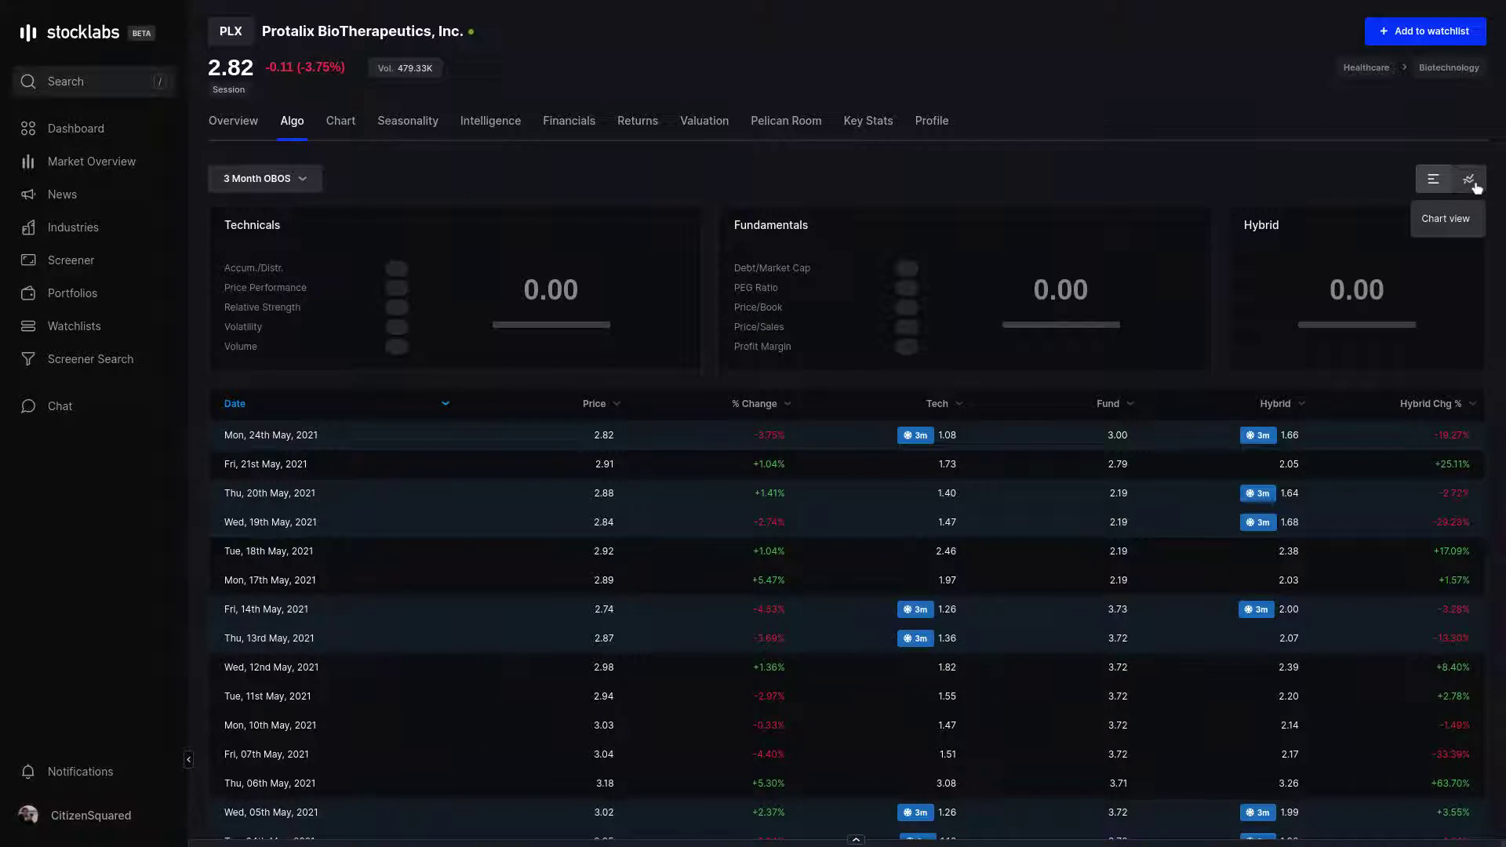
pyautogui.click(1470, 183)
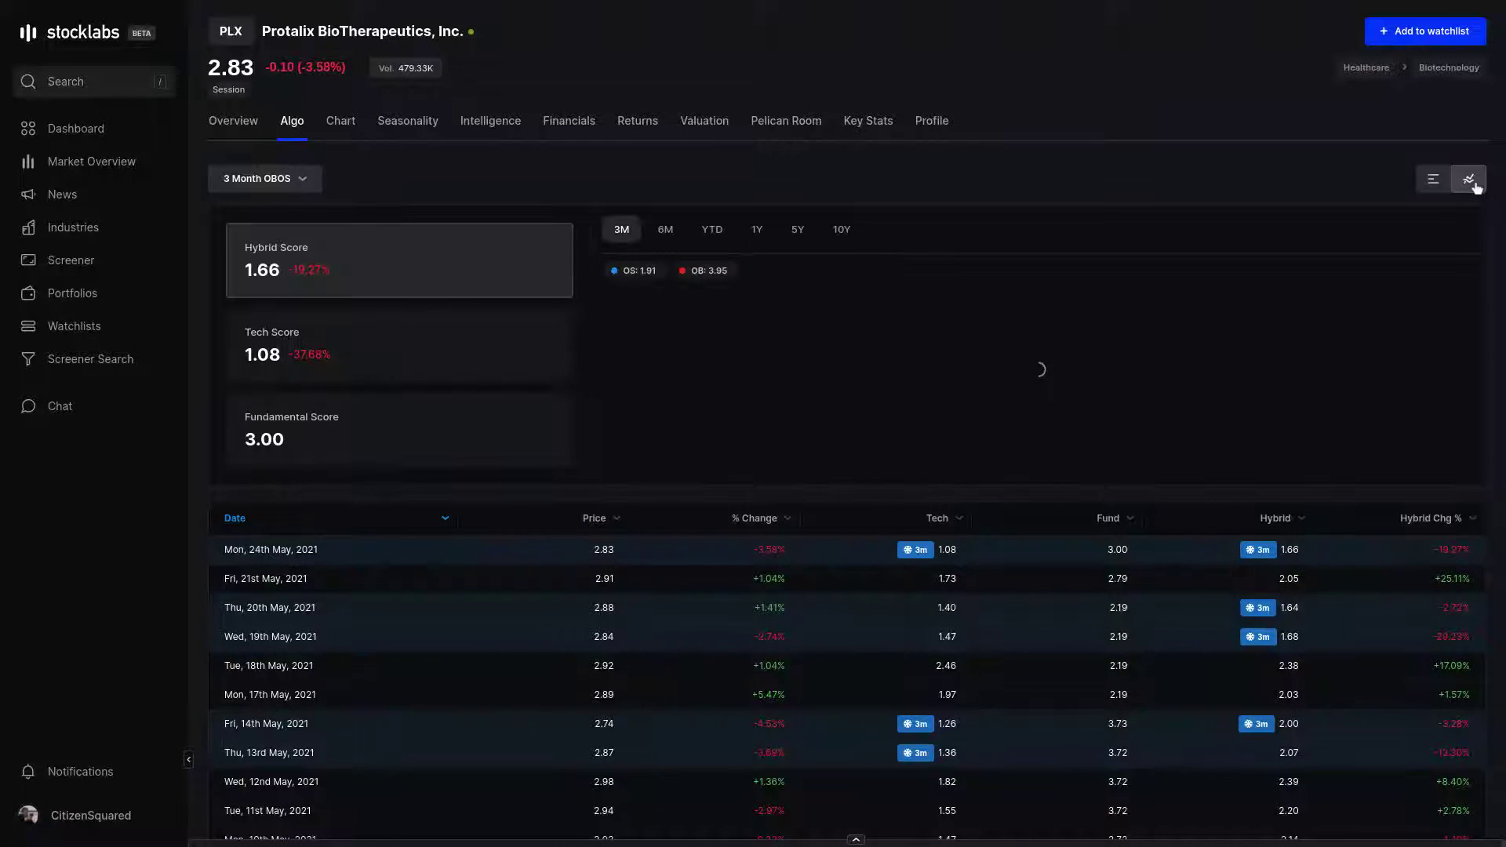
pyautogui.click(707, 229)
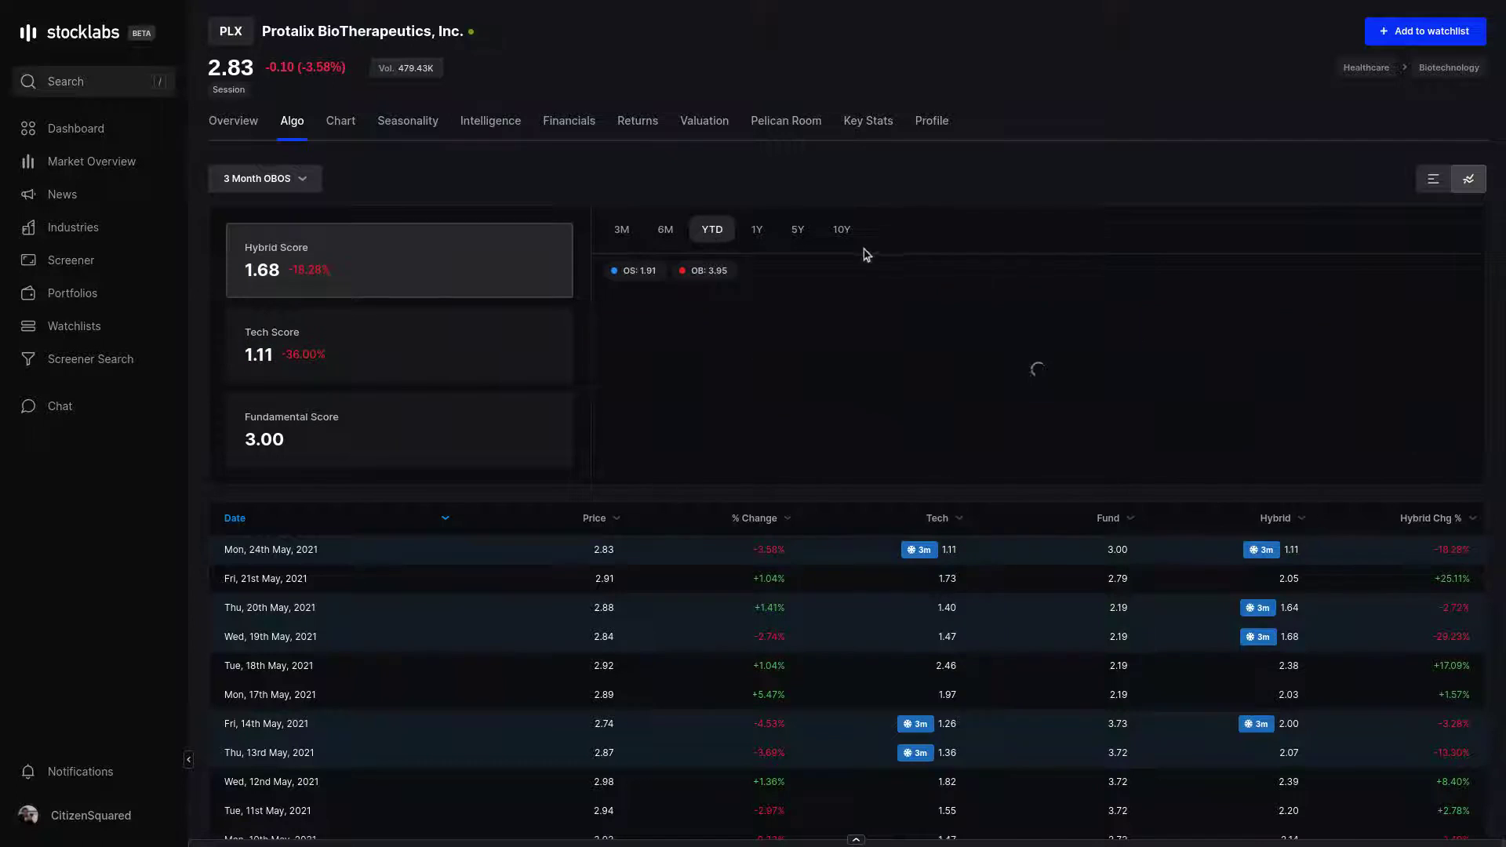
pyautogui.click(305, 178)
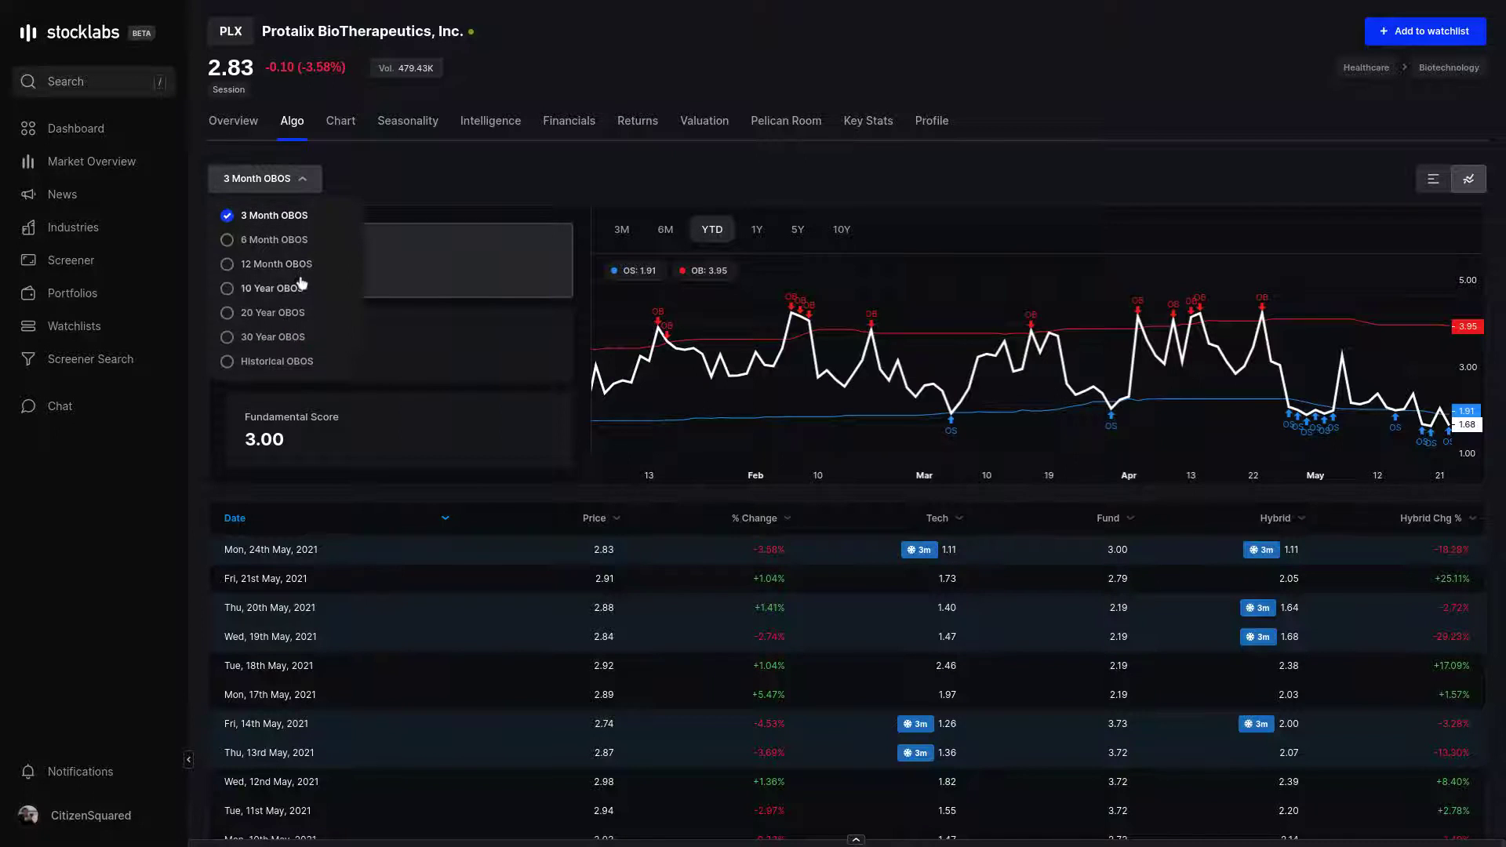
pyautogui.click(274, 240)
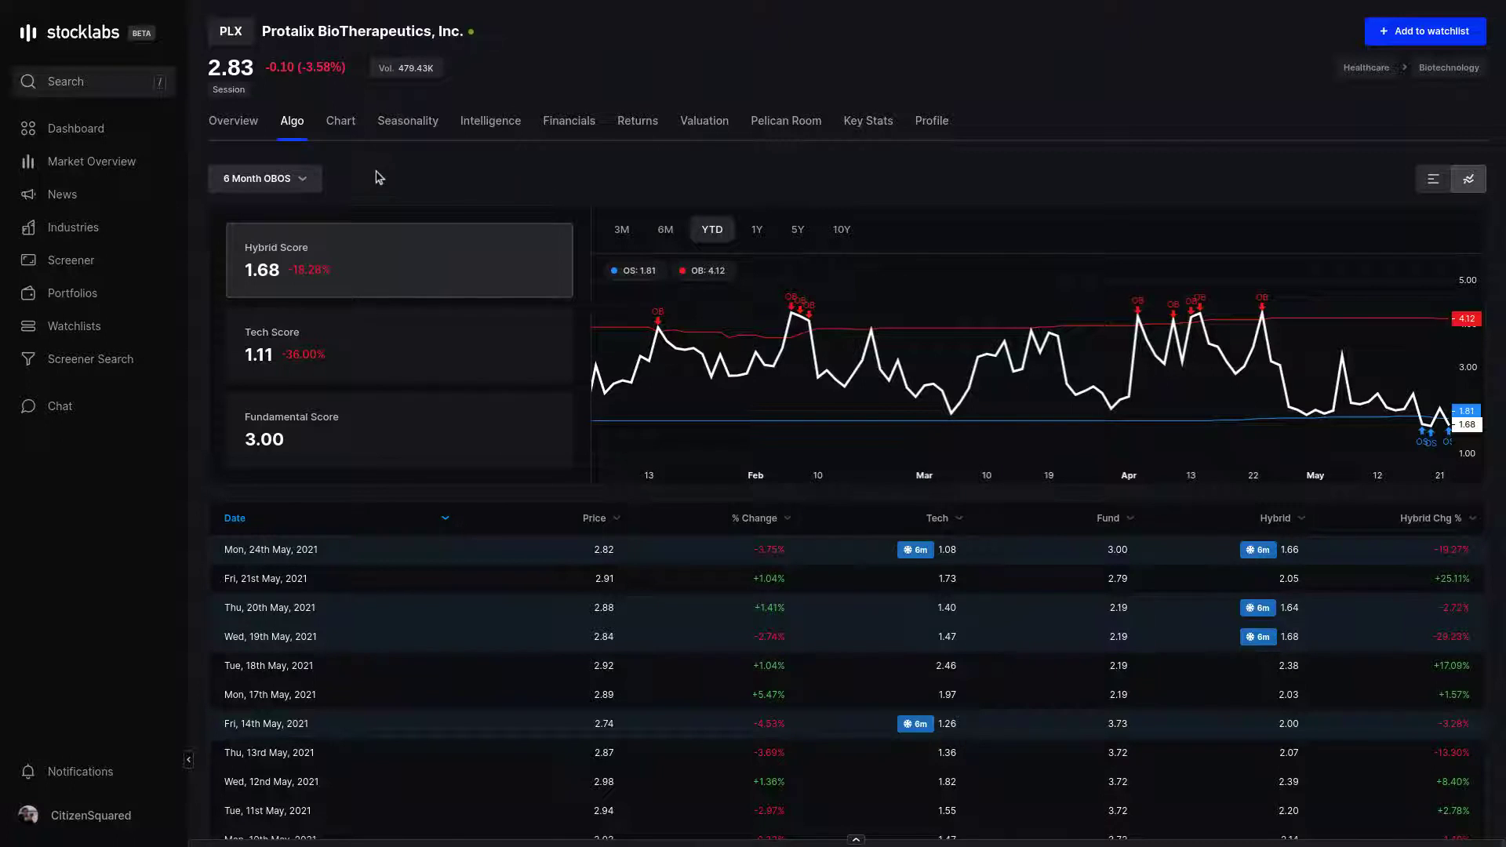
pyautogui.click(69, 164)
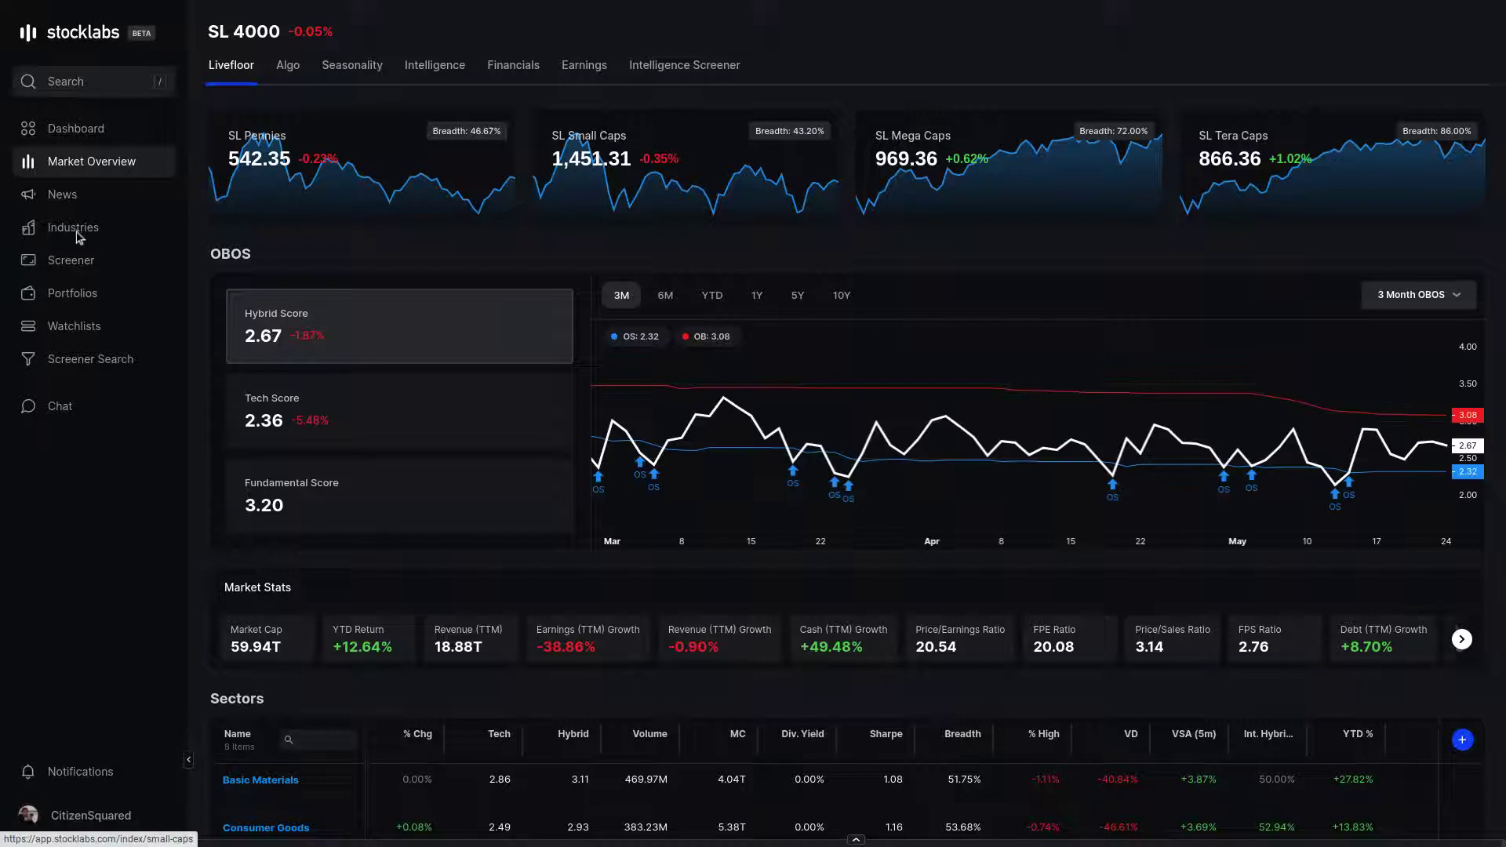
# - Visit the News feed, dock a live news panel at the bottom, and return to Market Overview
pyautogui.click(69, 196)
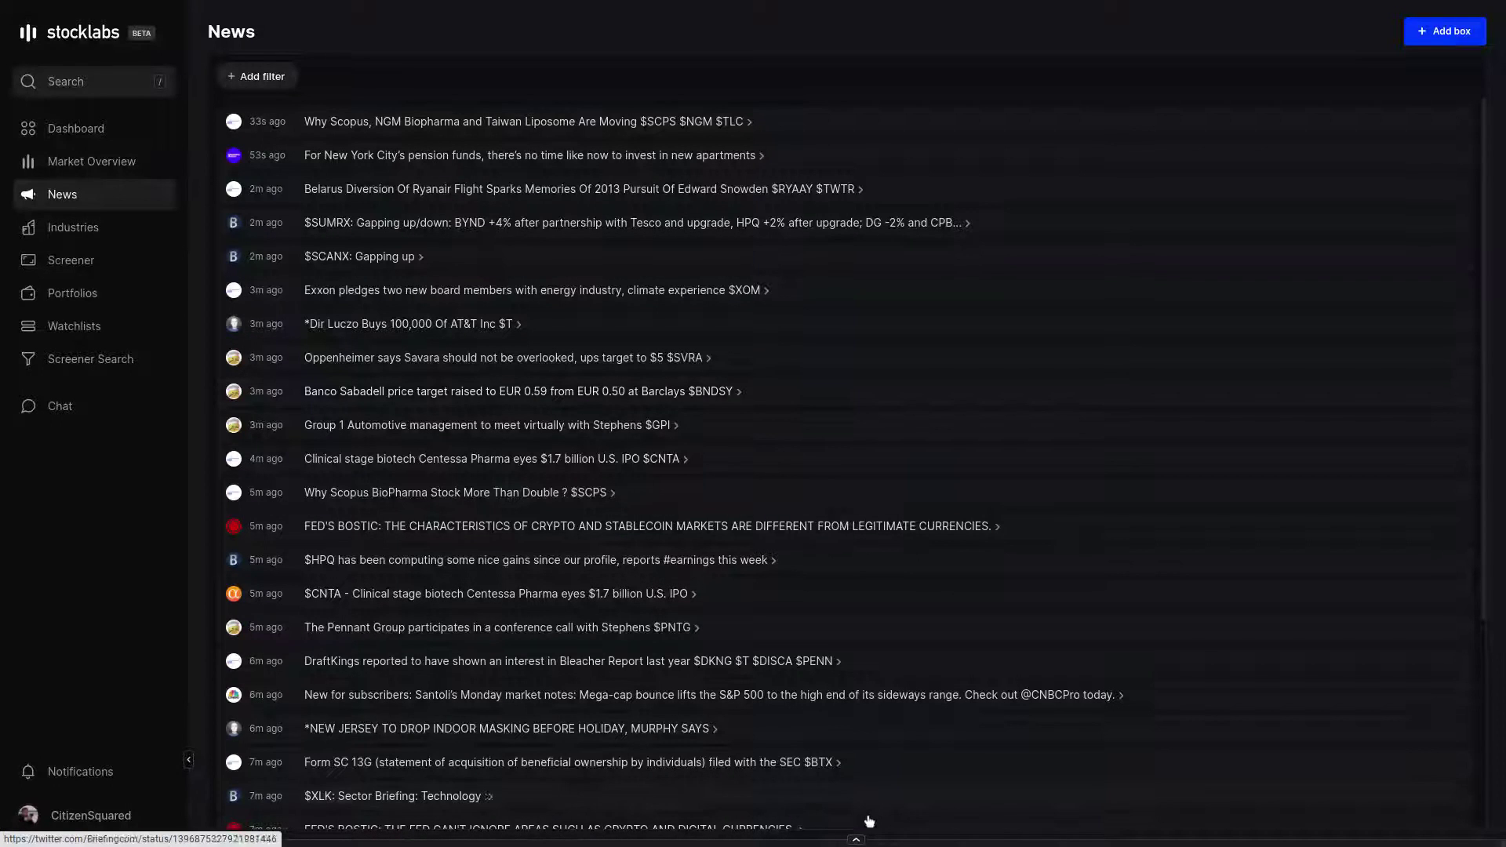
pyautogui.click(856, 840)
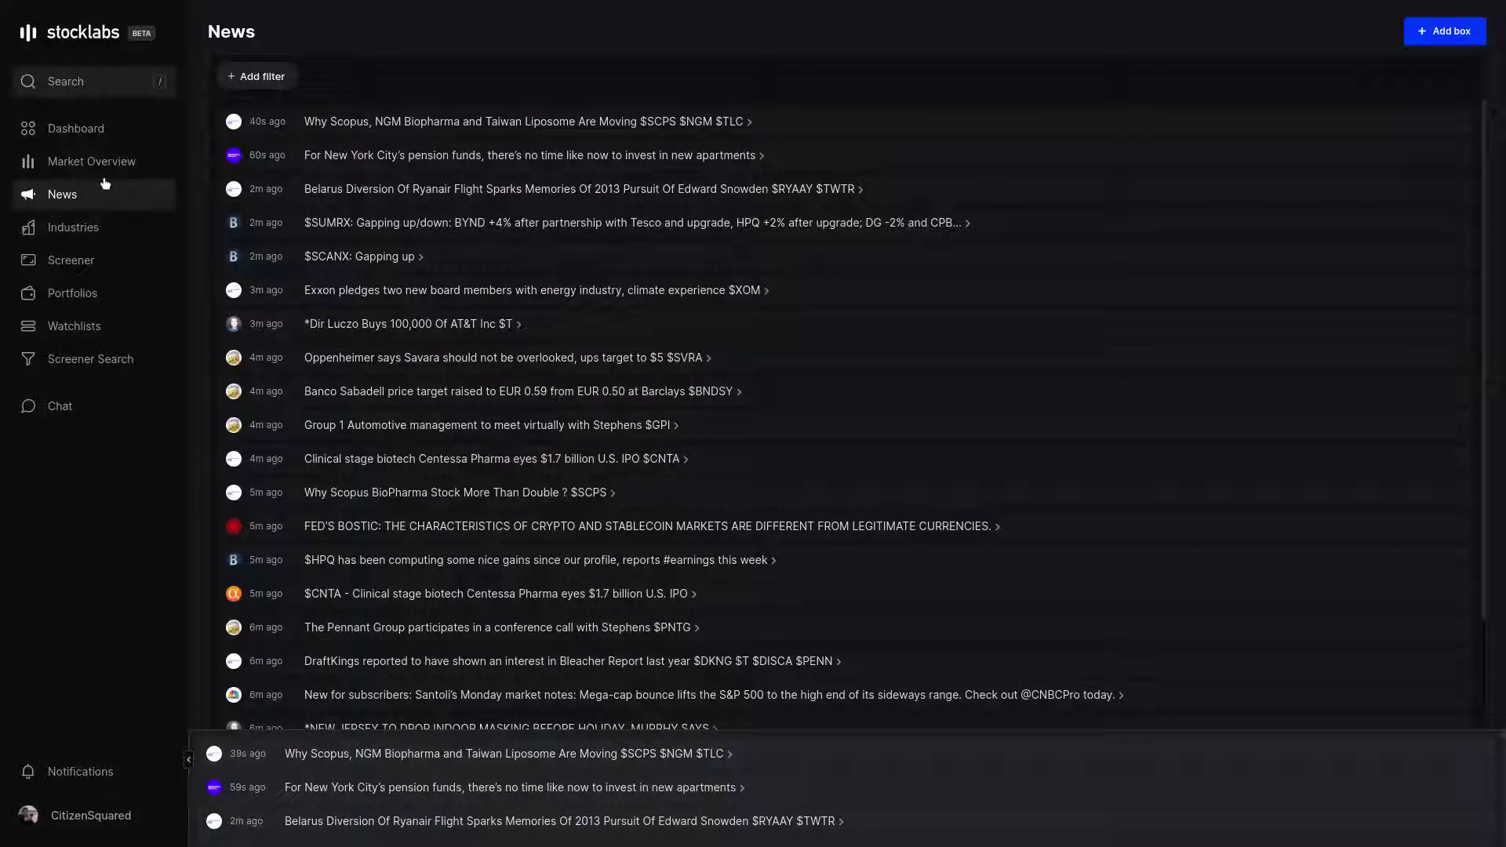
pyautogui.click(87, 163)
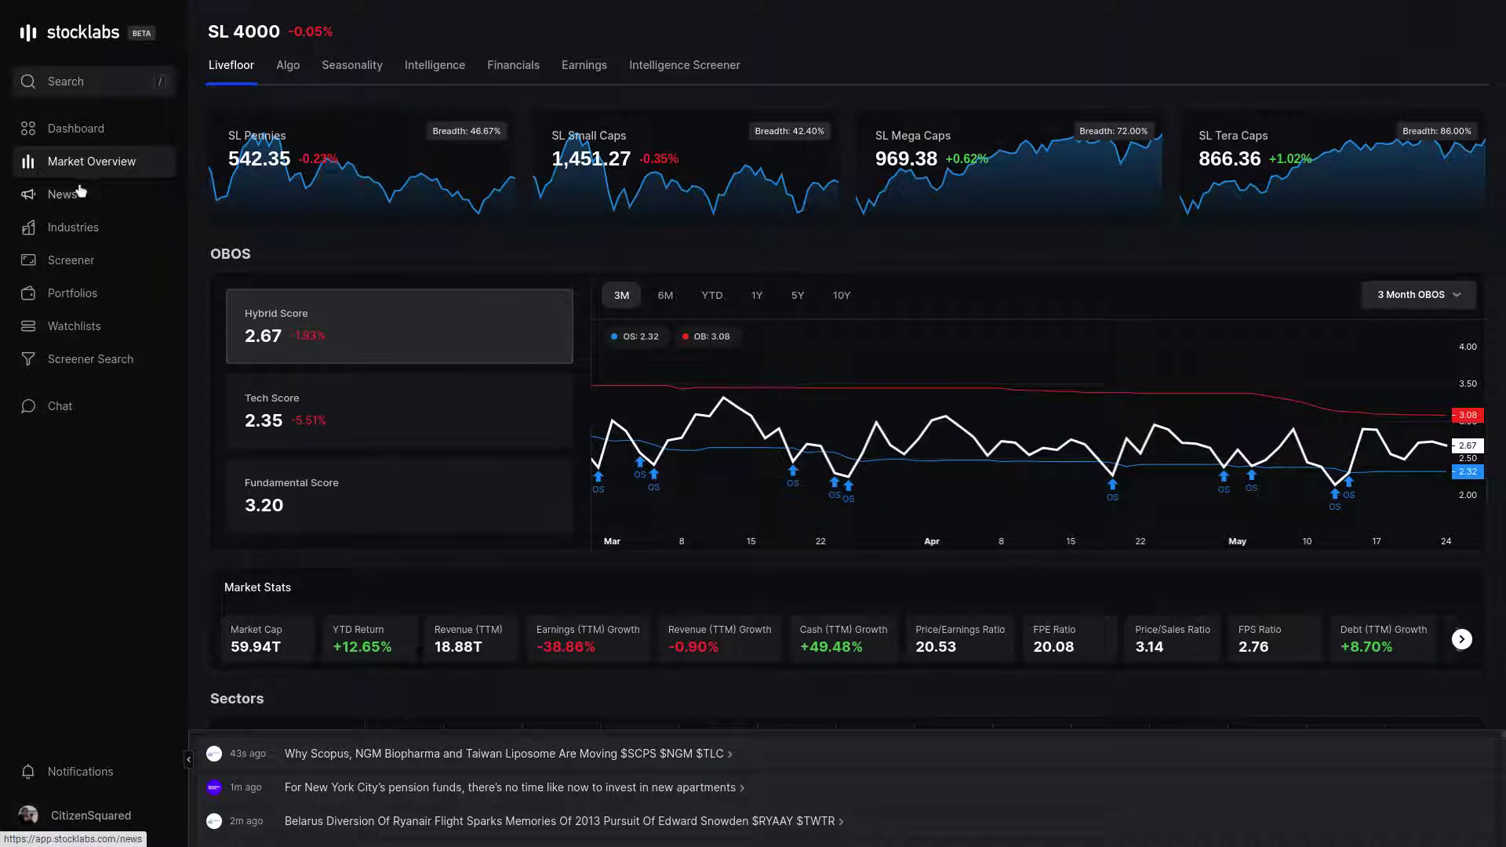
# - Open Industries and switch sector returns to 3-month, then to 1-month Return
pyautogui.click(73, 229)
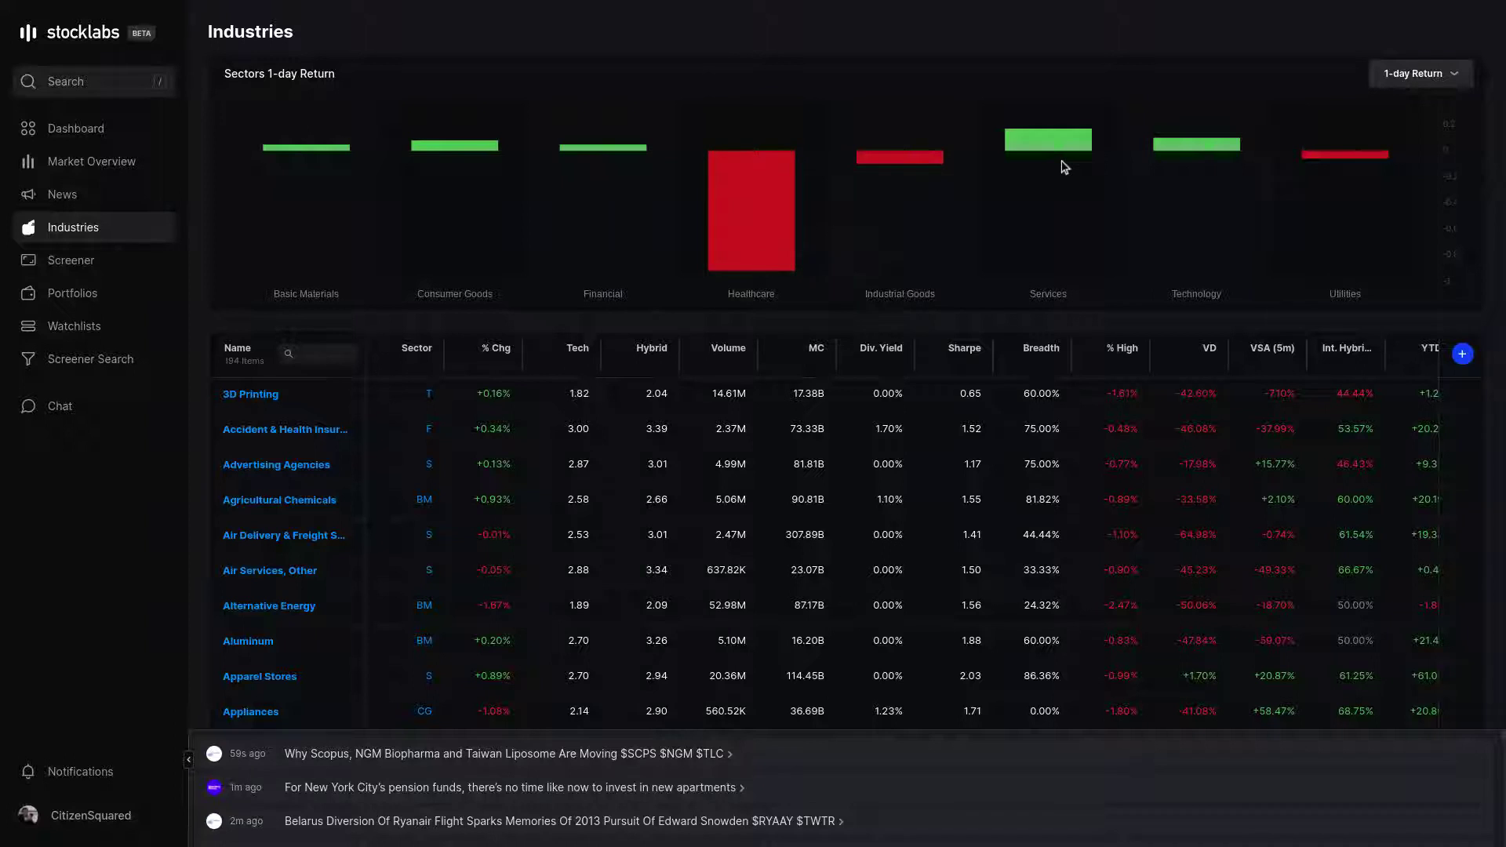
pyautogui.click(1459, 79)
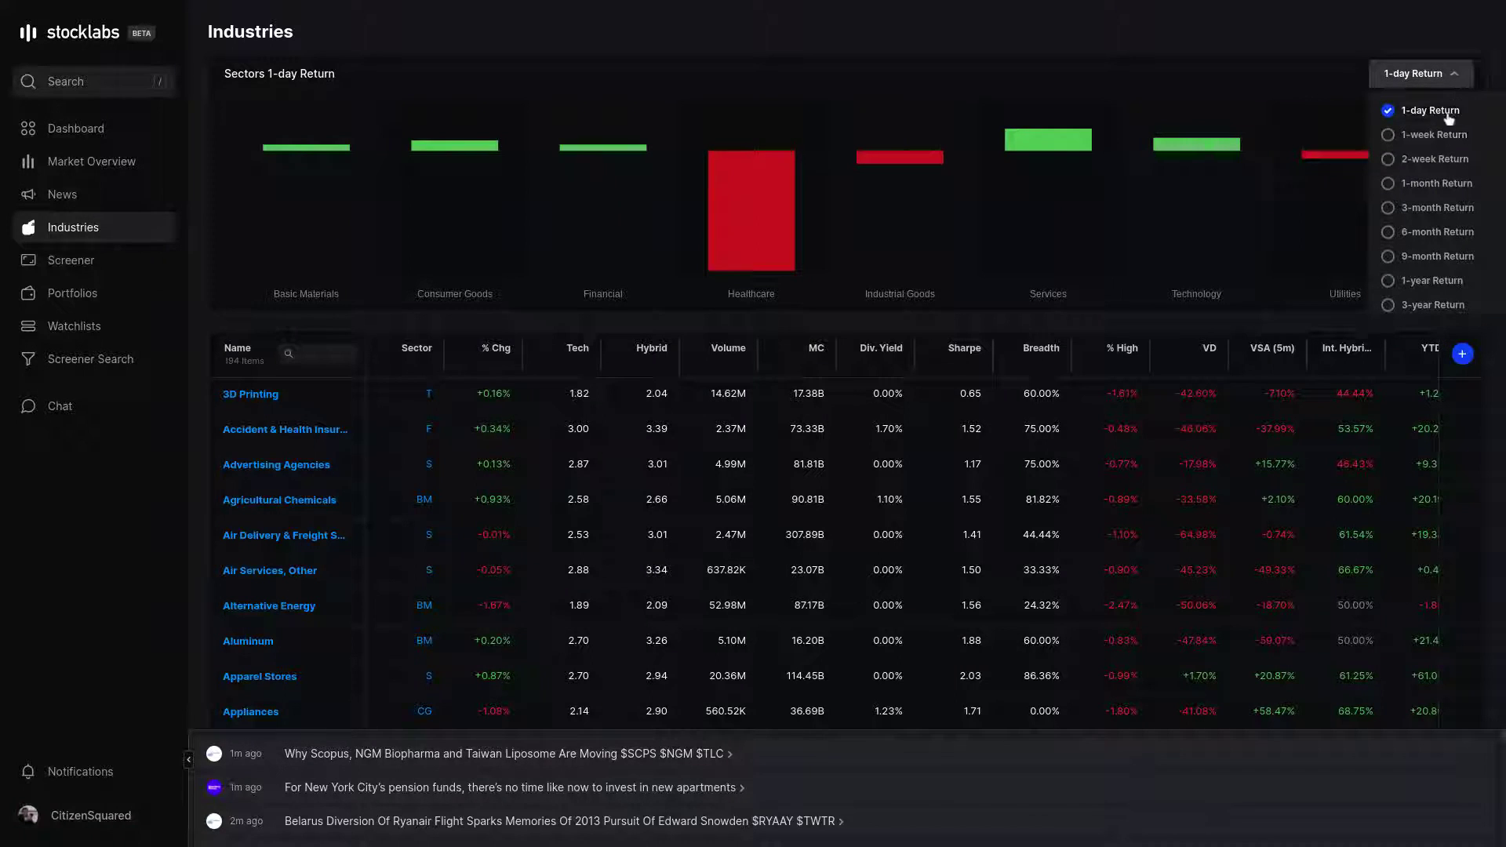
pyautogui.click(1437, 209)
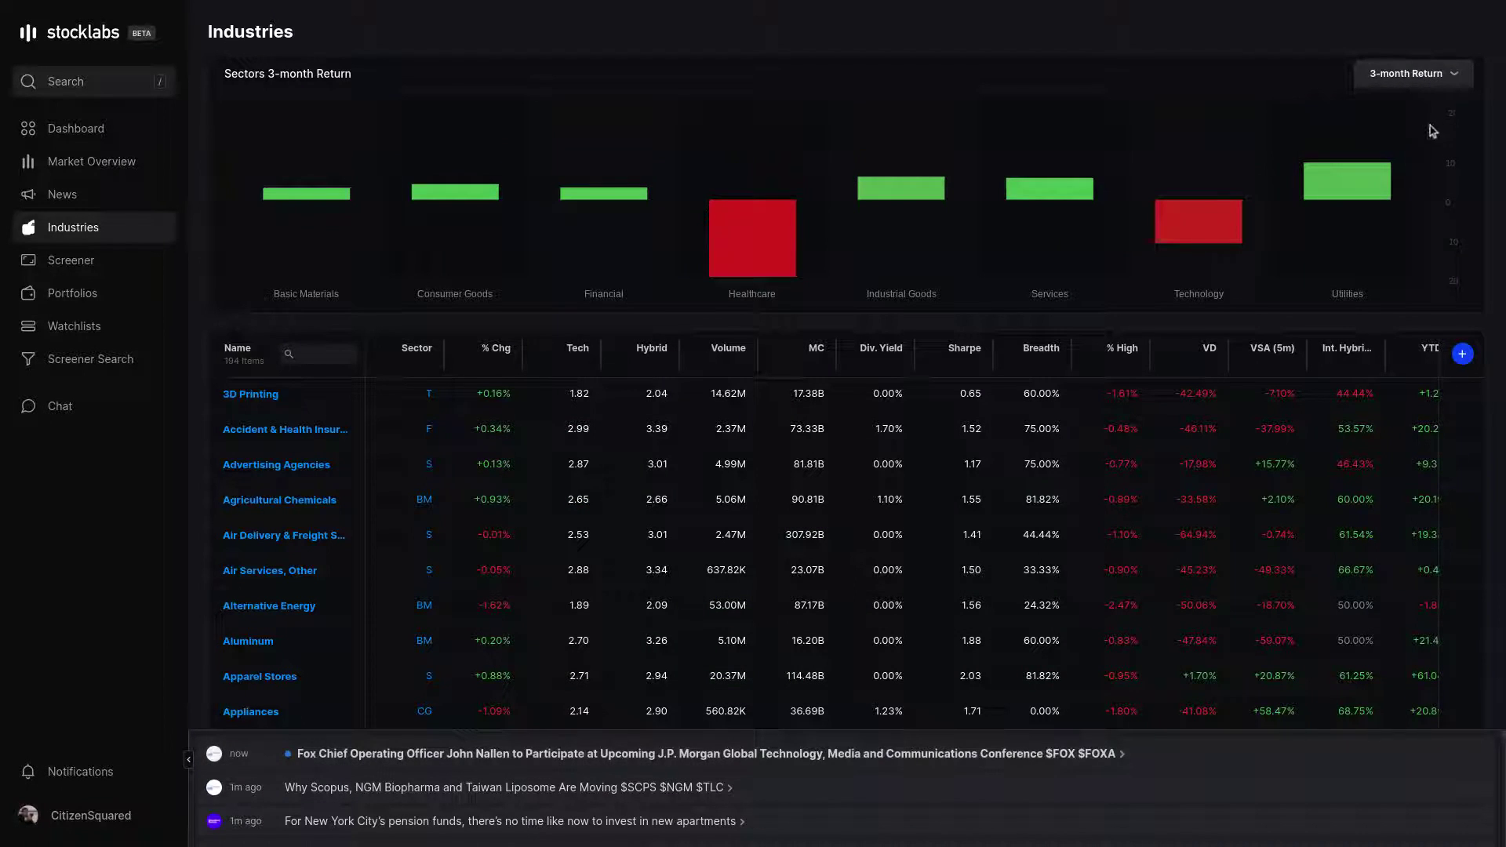
pyautogui.click(1439, 86)
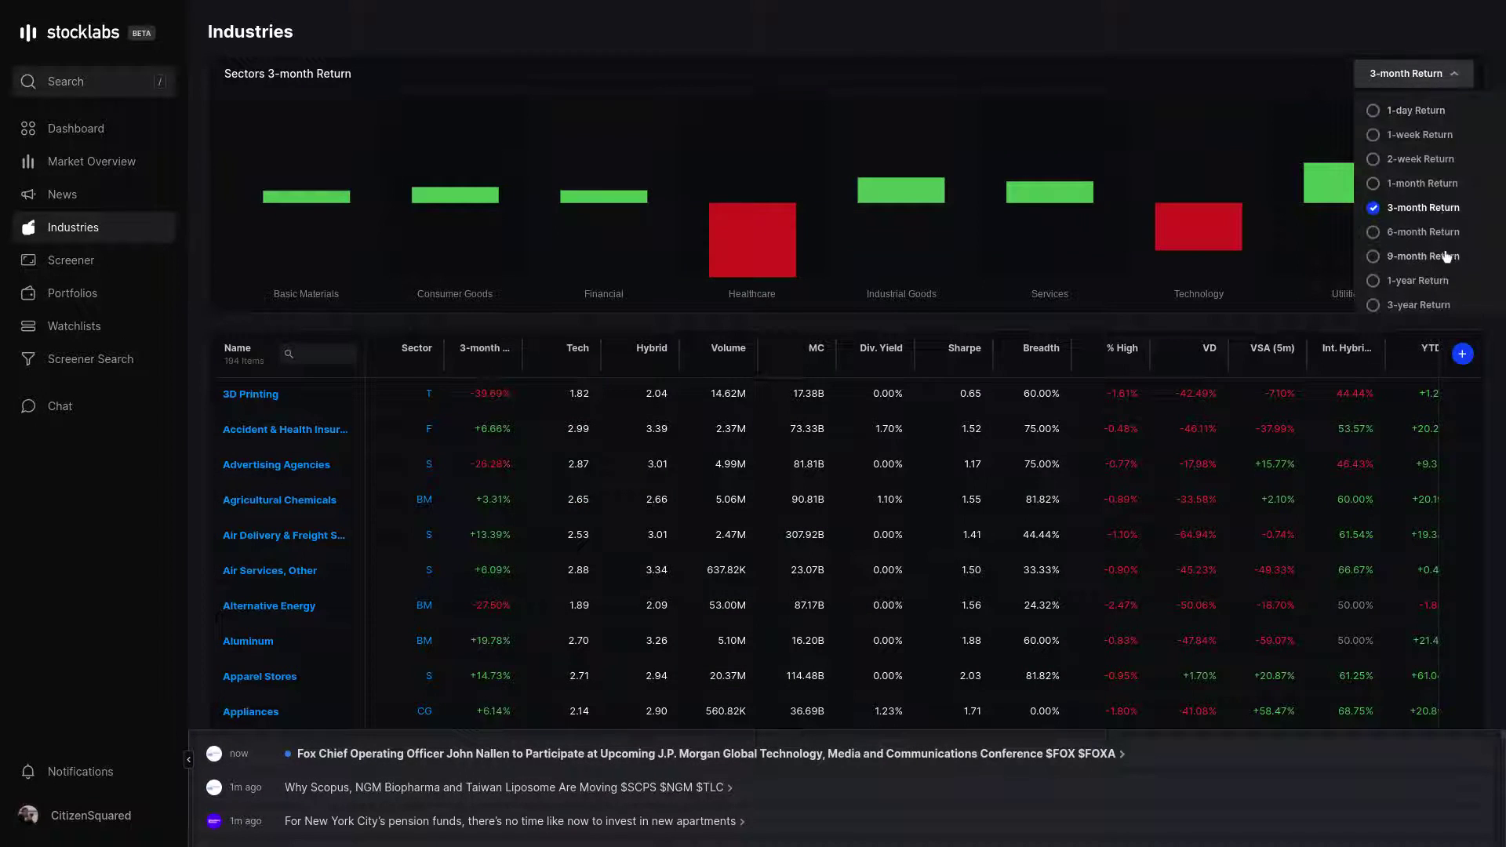
pyautogui.click(1403, 190)
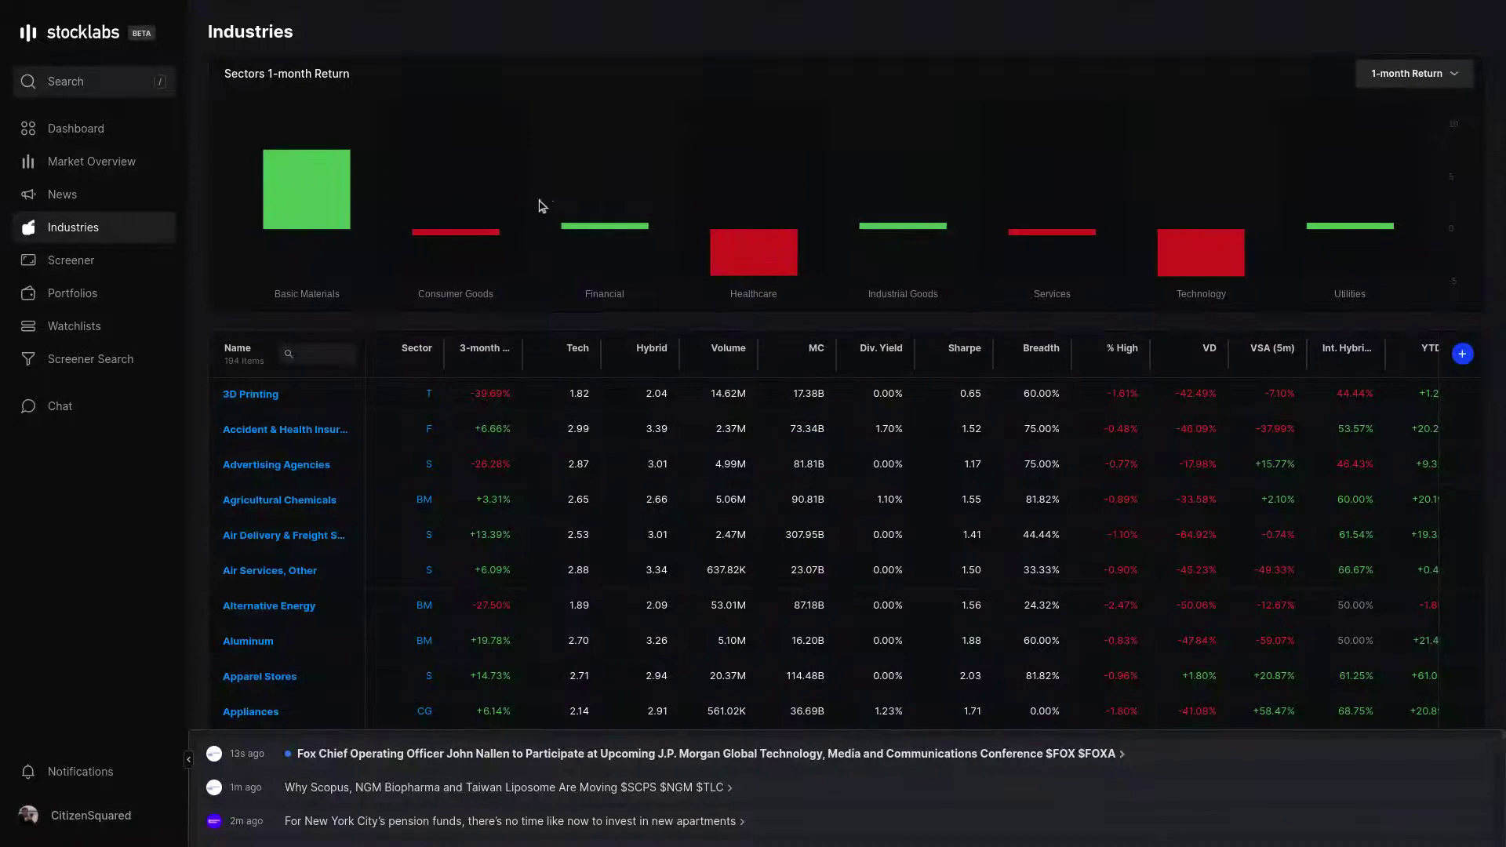
pyautogui.scroll(-3, 549, 227)
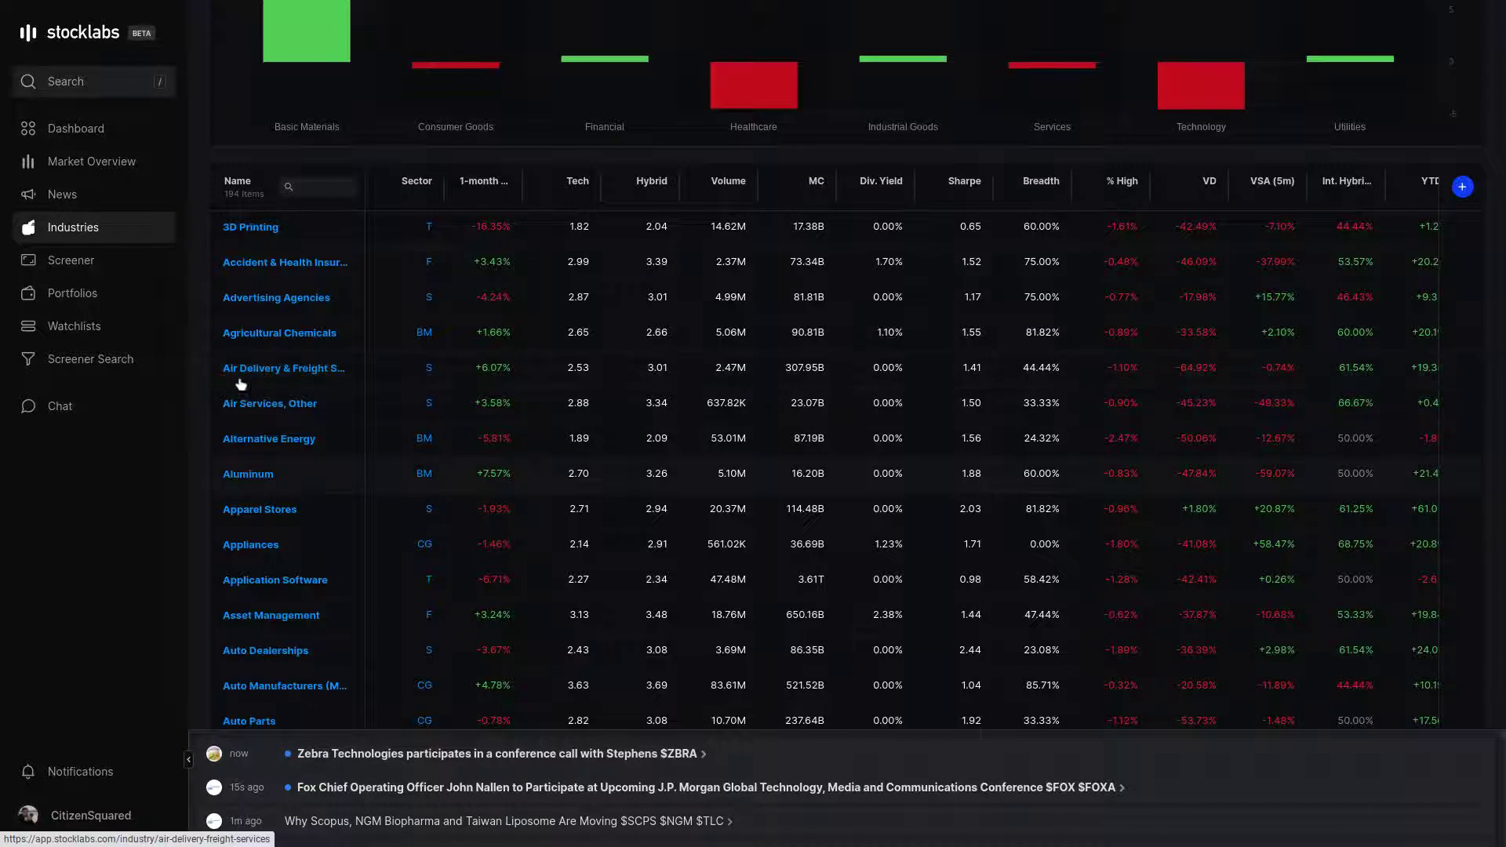
pyautogui.moveTo(792, 79)
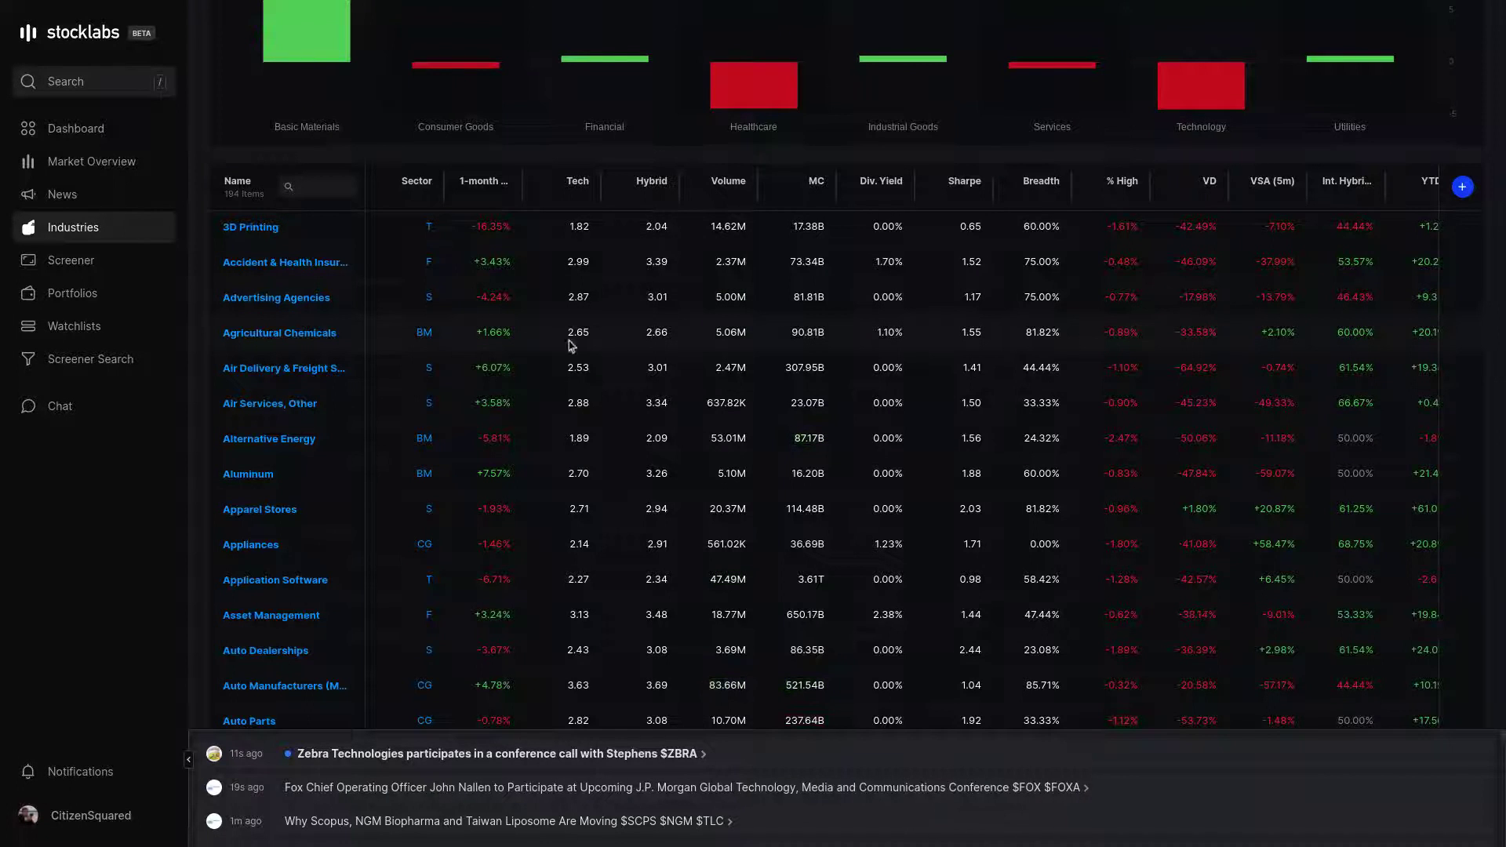
# - Chart Application Software's algo scores at 12 Month OBOS, then view its Intelligence scores
pyautogui.click(256, 581)
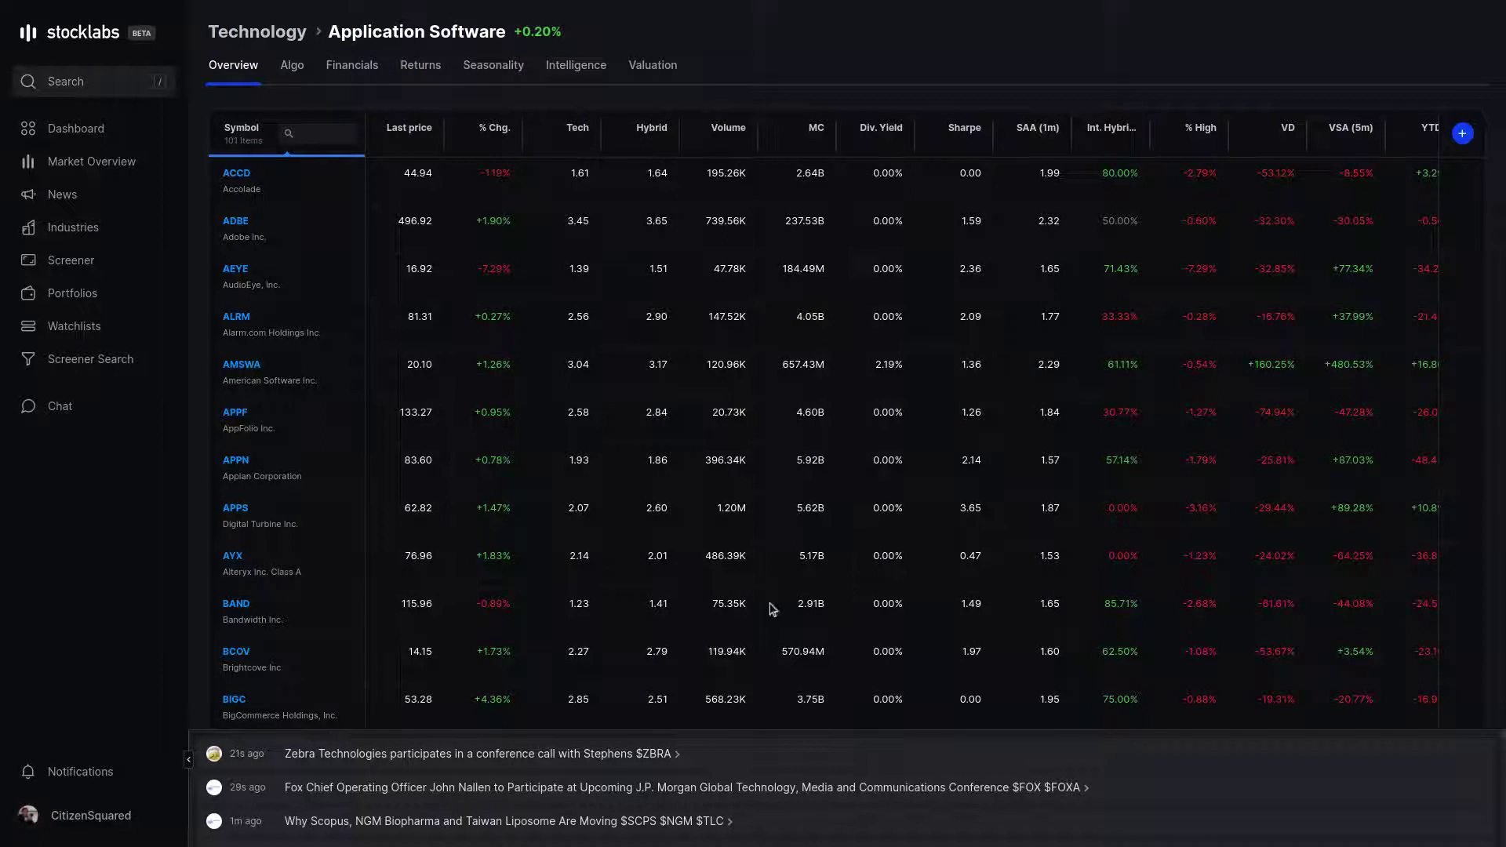
pyautogui.click(285, 66)
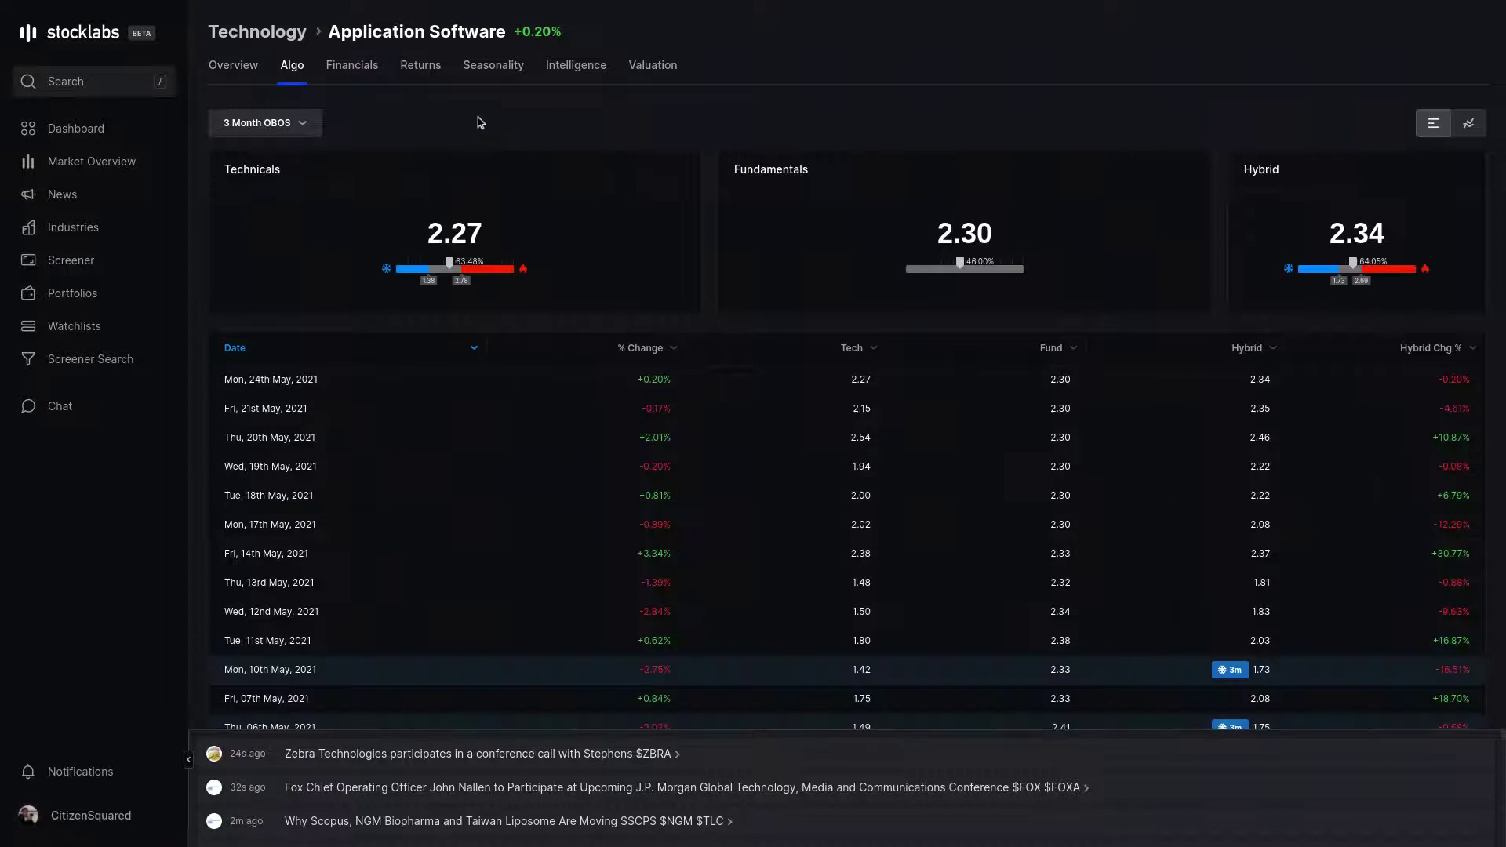
pyautogui.click(302, 127)
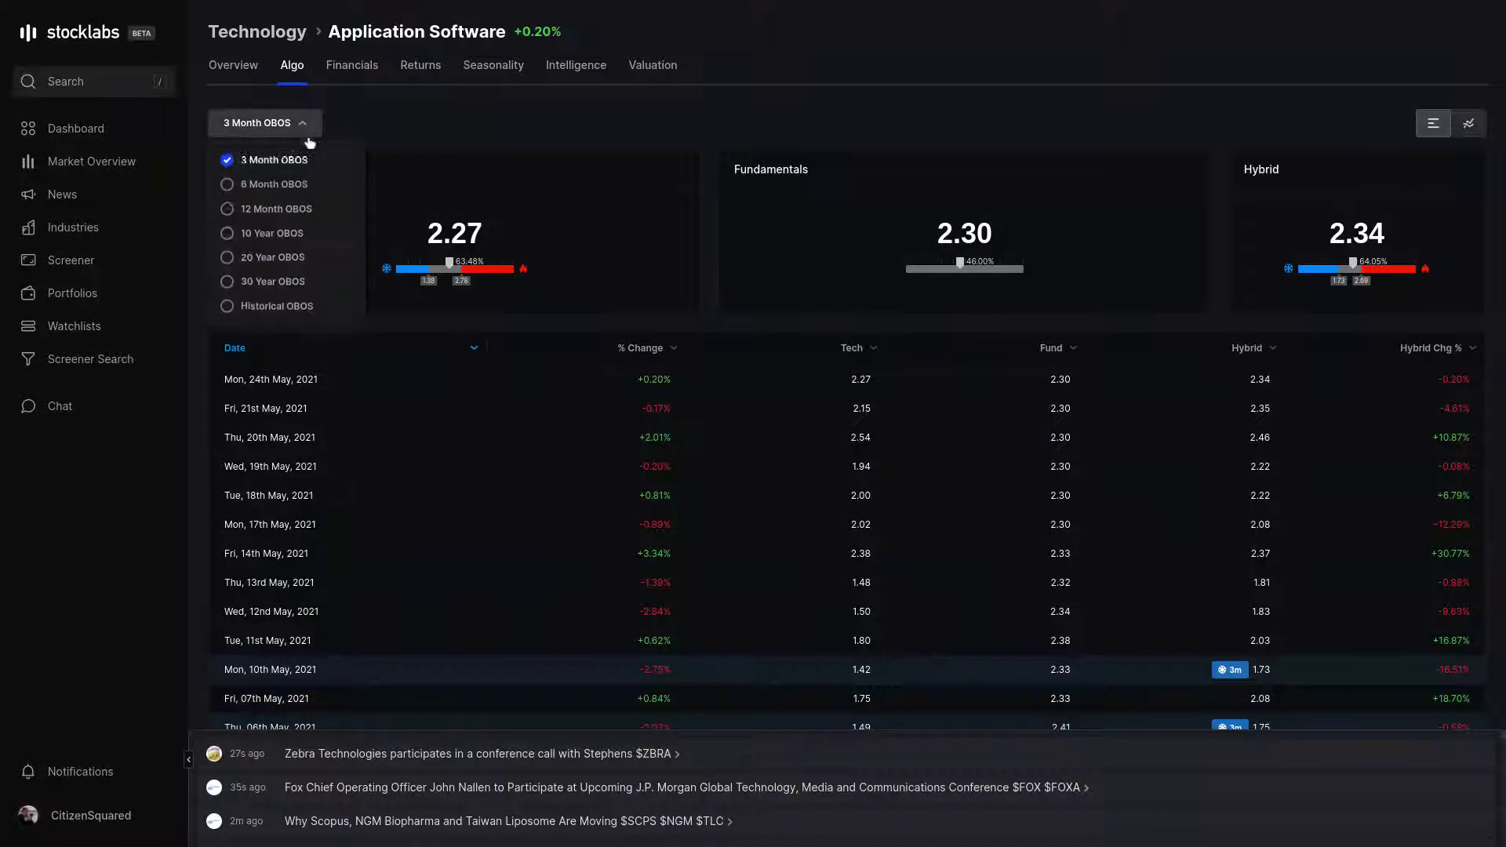
pyautogui.click(276, 210)
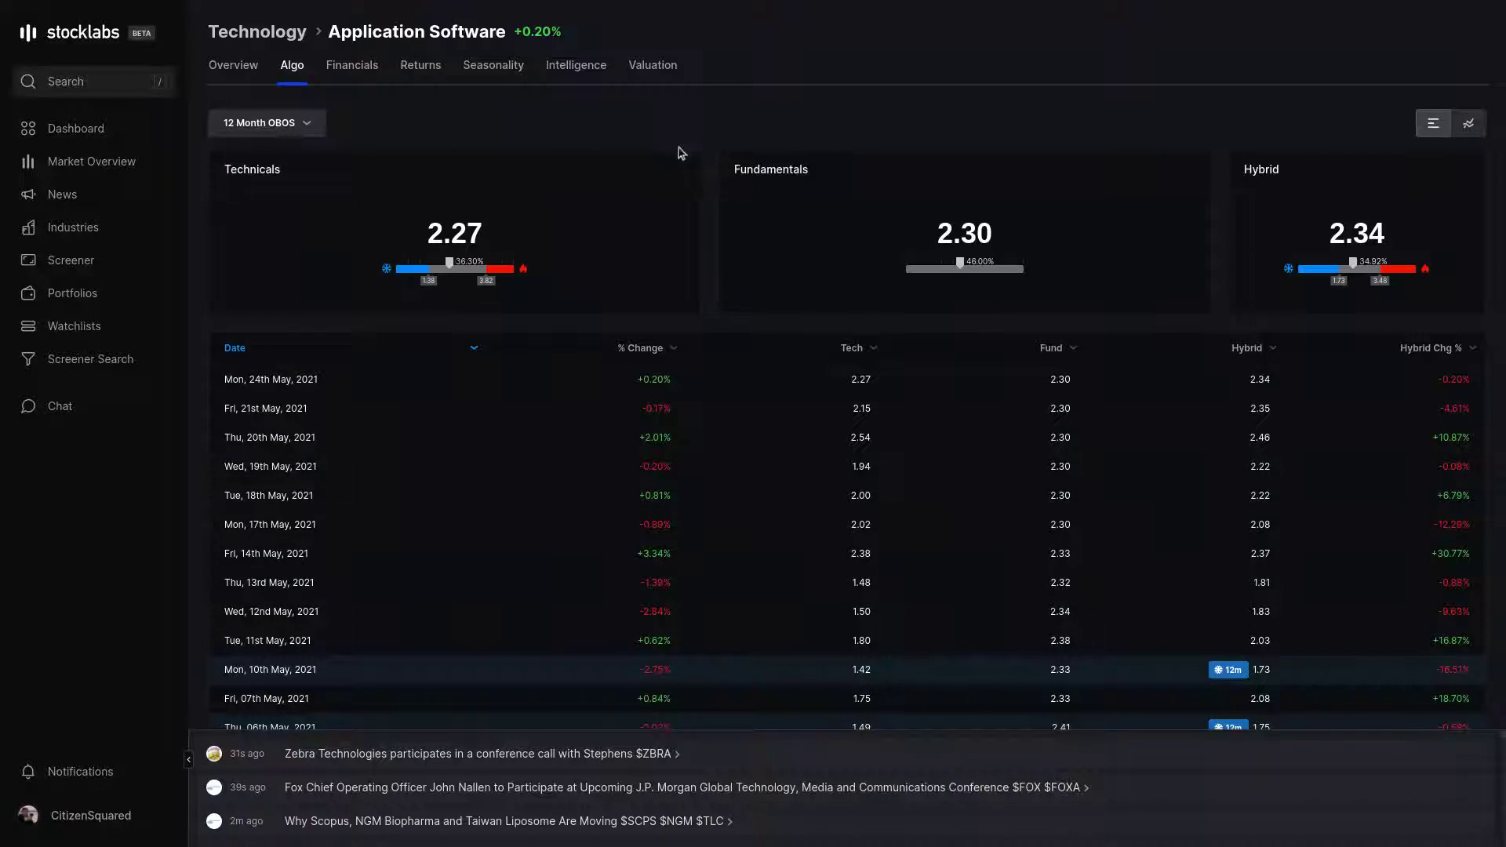
pyautogui.click(1469, 126)
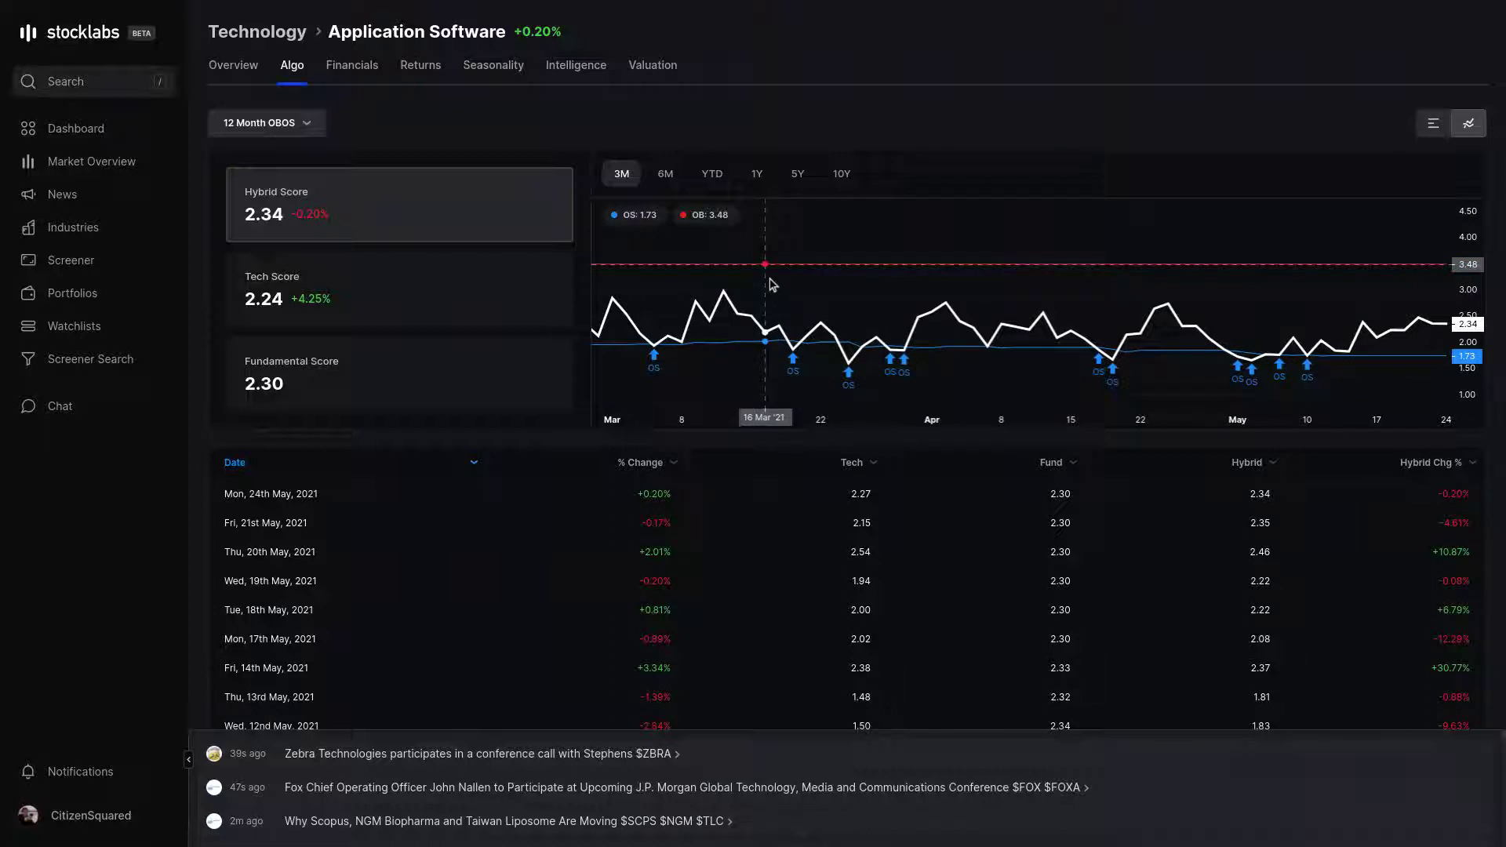
pyautogui.click(575, 71)
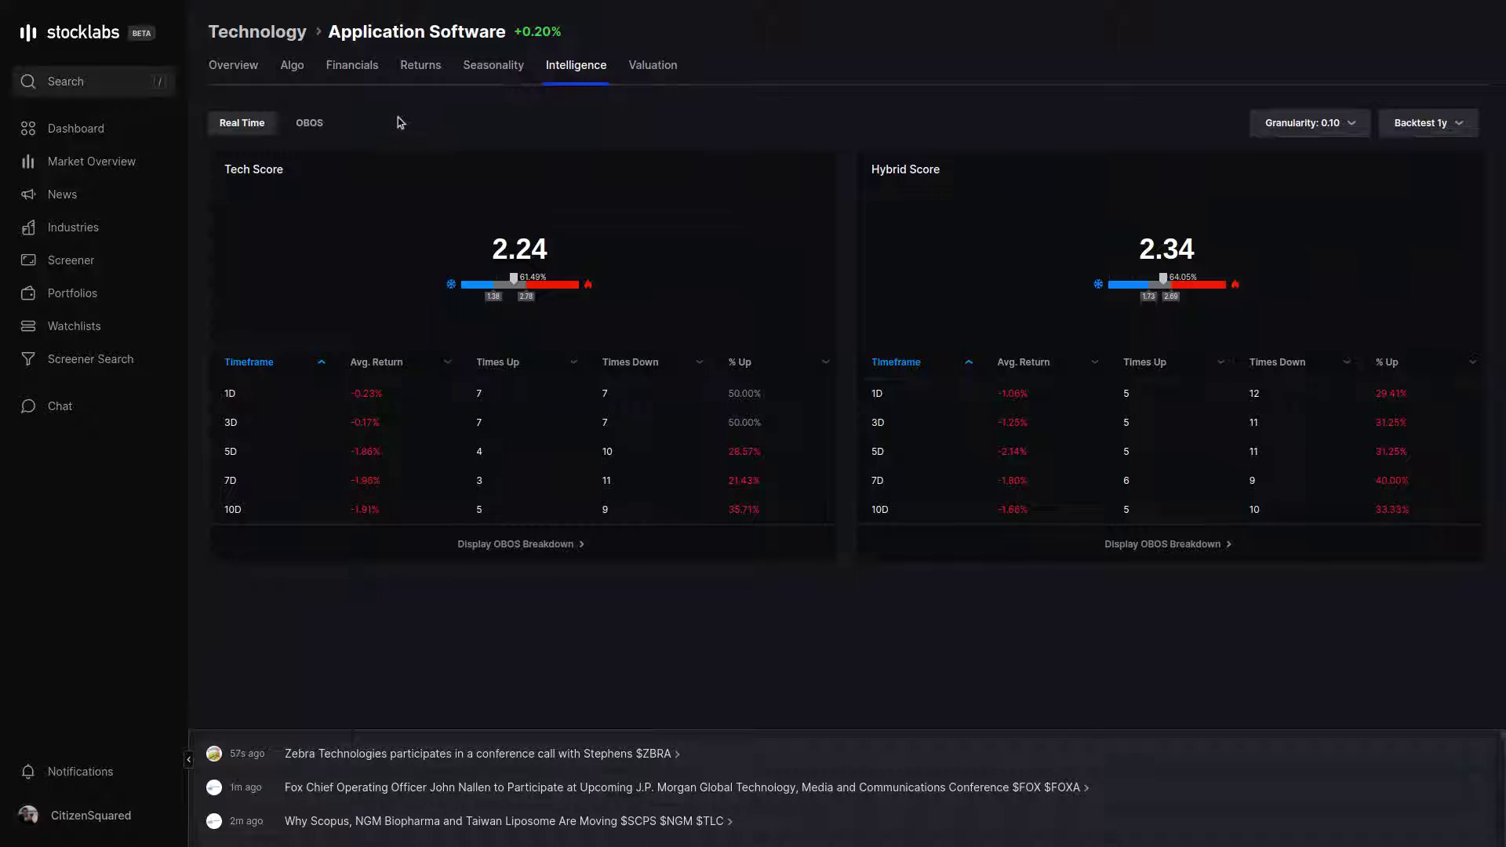
# - Go to the Screener page listing all 6957 stocks, starting with Agilent
pyautogui.click(74, 267)
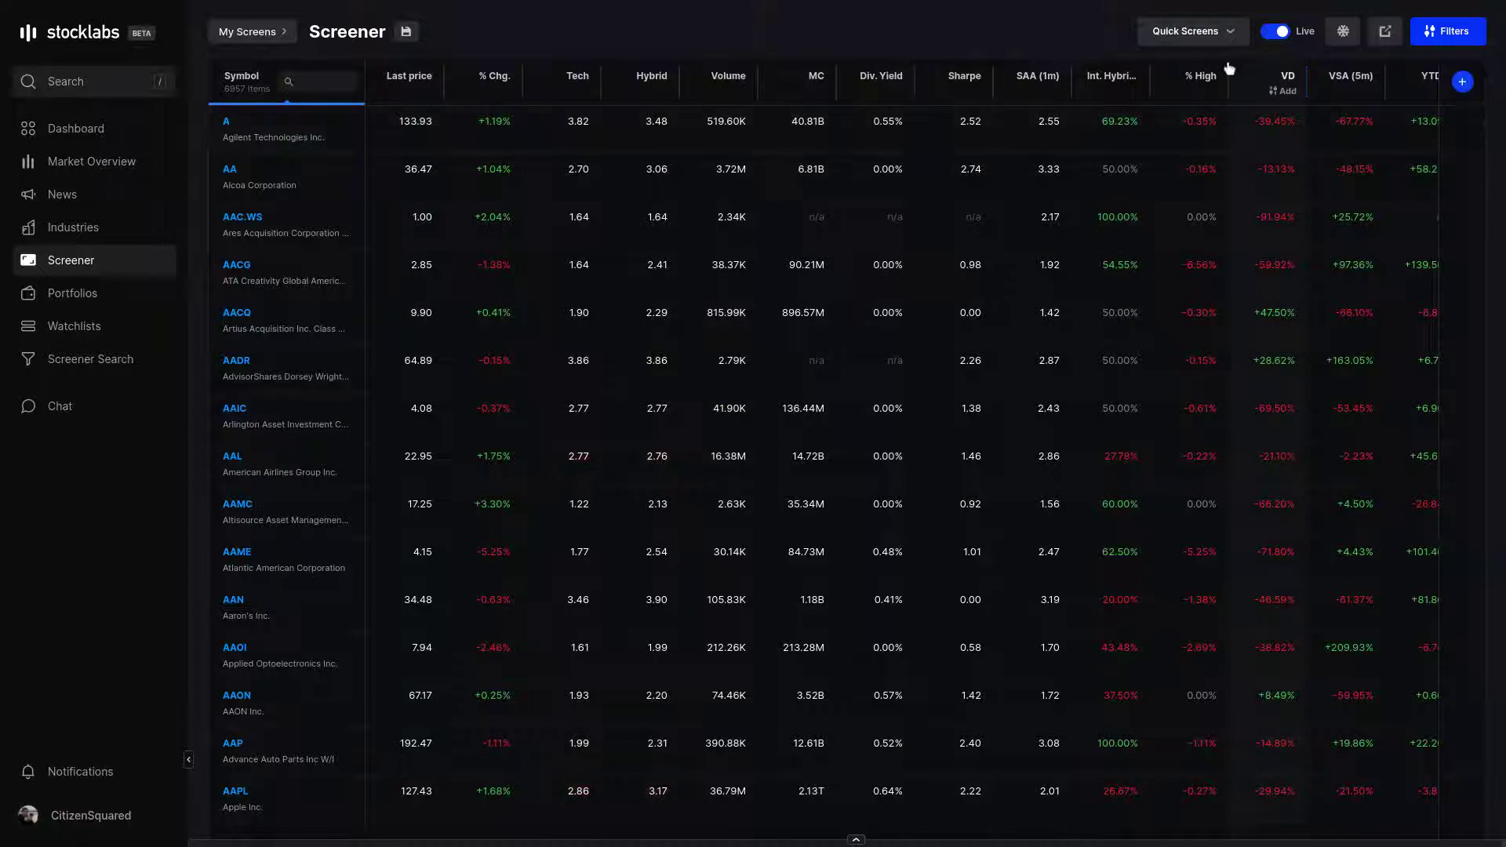
# - Browse the Quick Screens presets and close the list without applying any
pyautogui.click(1231, 35)
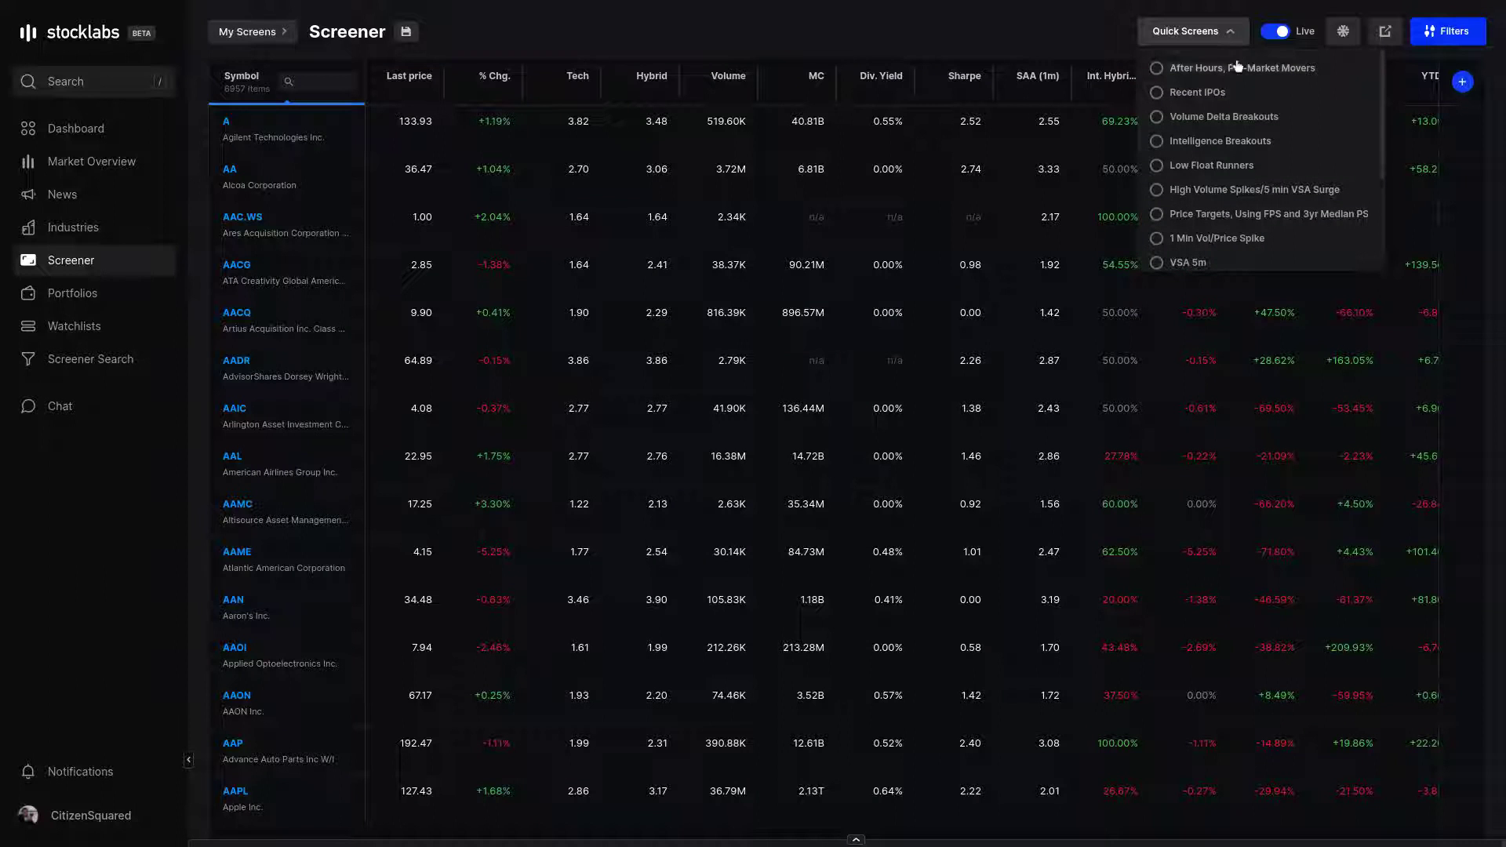
pyautogui.scroll(-3, 1254, 191)
pyautogui.scroll(-2, 1254, 194)
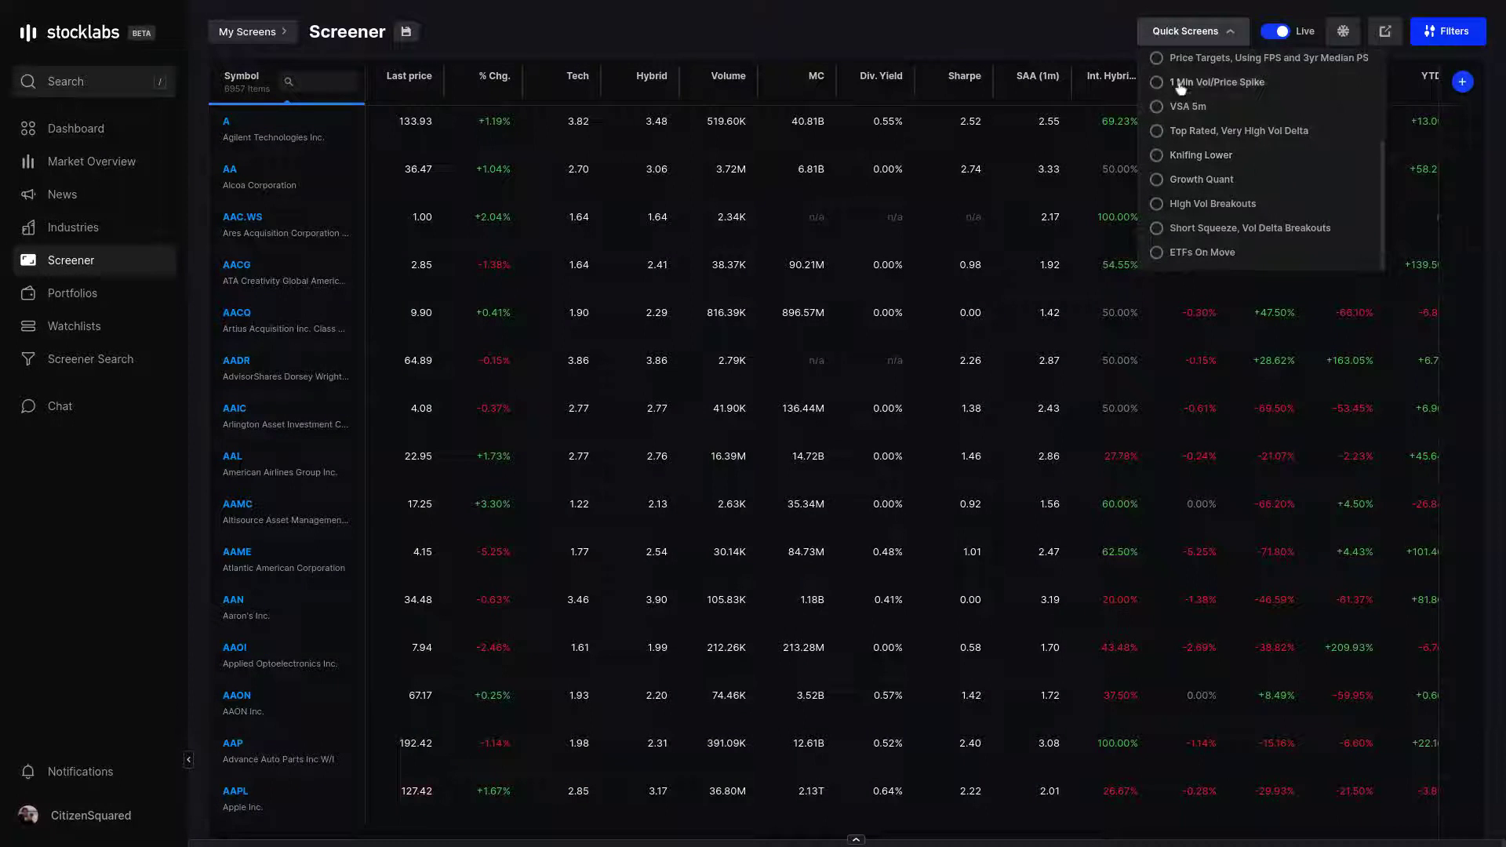
pyautogui.click(1076, 27)
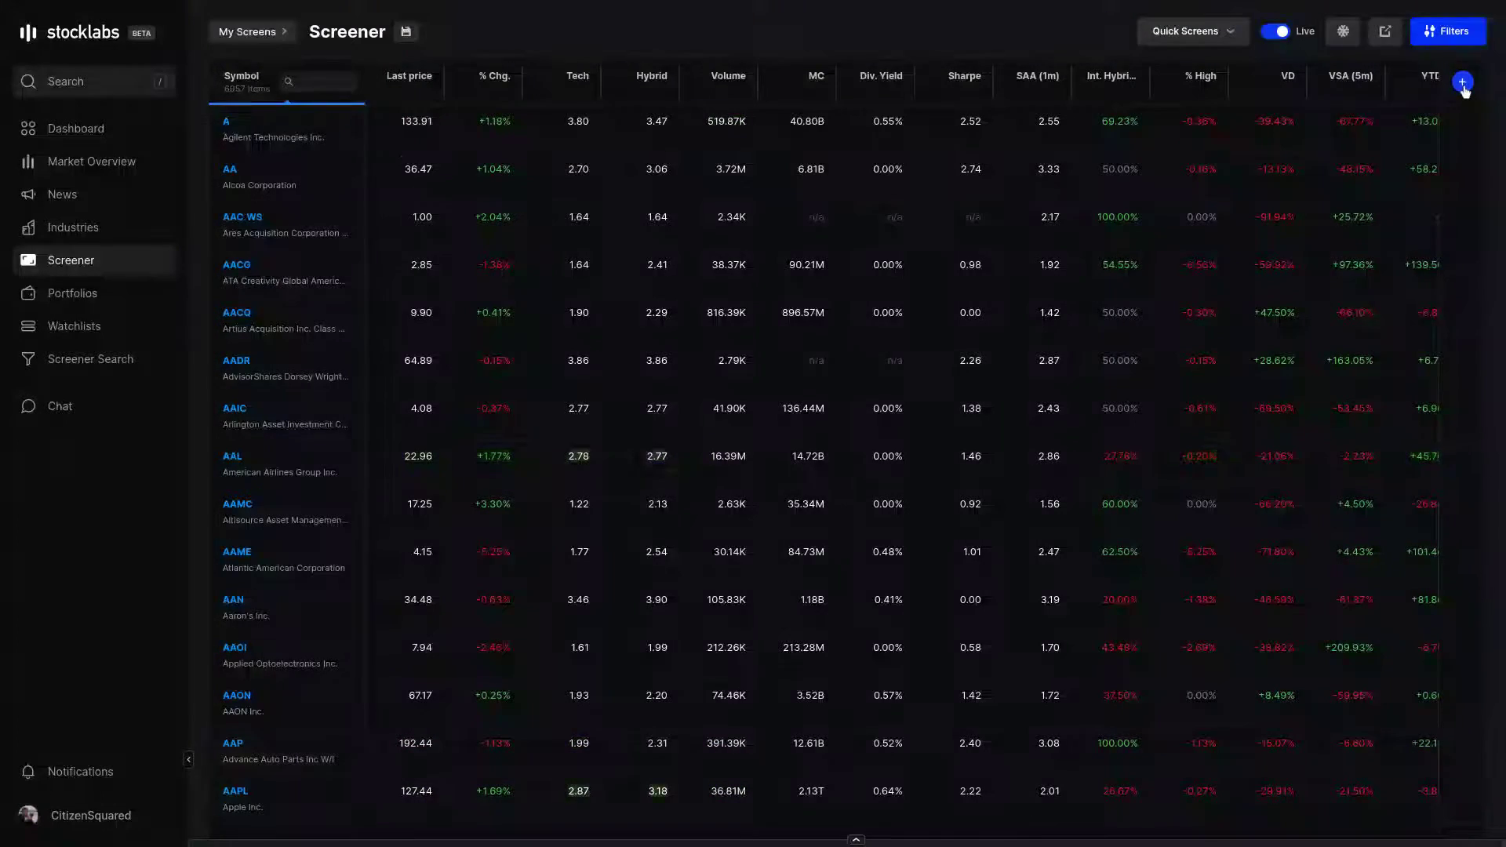
# - Remove the Volume, Hybrid, YTD Return, Dividend Yield, Tech, Sharpe, Volume Delta and Hybrid % Up columns
pyautogui.click(1461, 83)
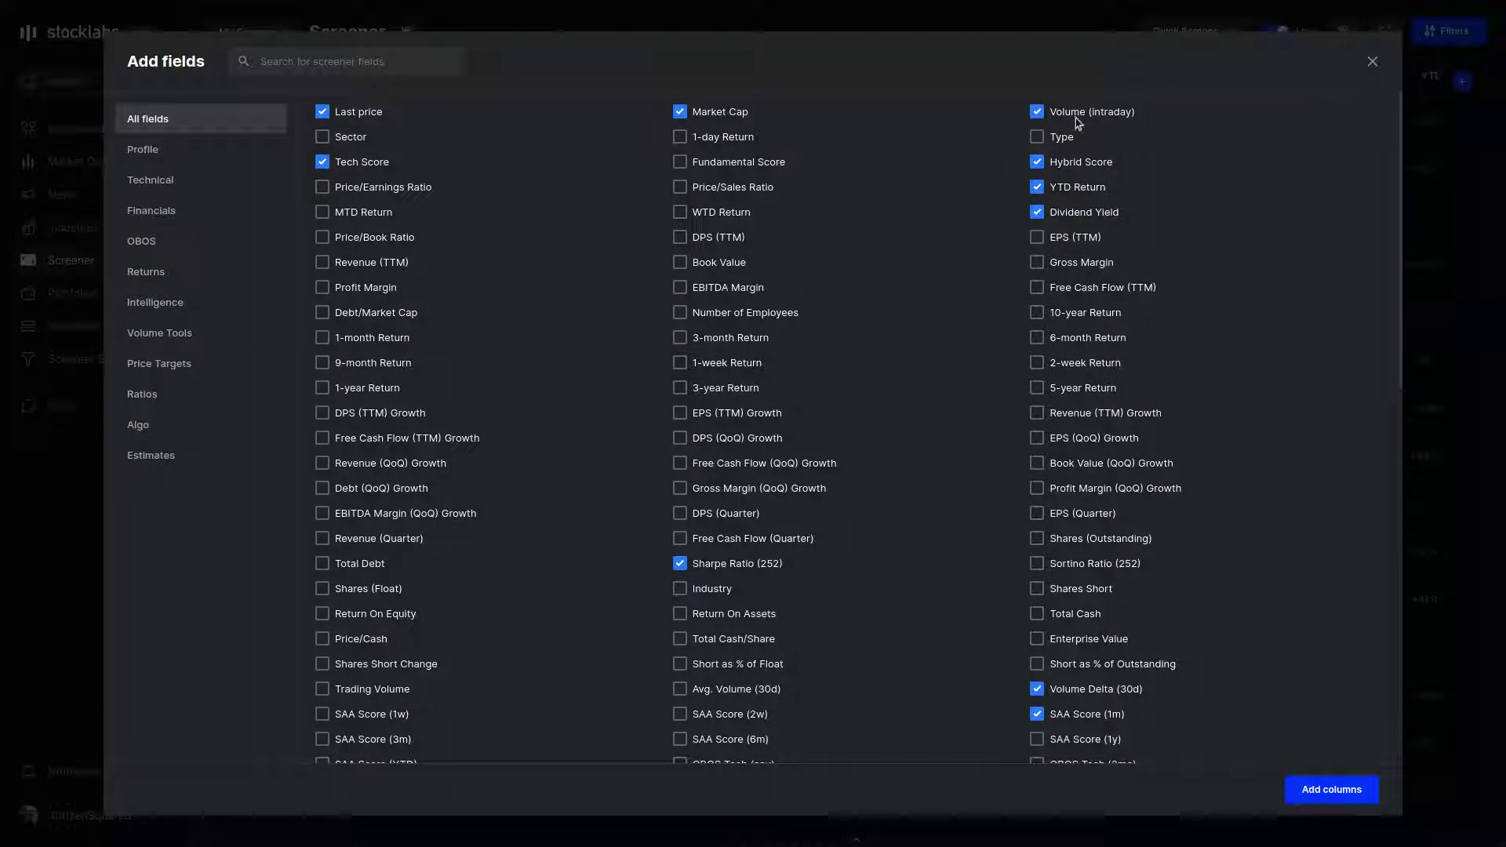
pyautogui.click(1076, 113)
pyautogui.click(1076, 163)
pyautogui.click(1079, 195)
pyautogui.click(1079, 216)
pyautogui.click(353, 166)
pyautogui.click(749, 566)
pyautogui.click(1075, 689)
pyautogui.scroll(-10, 862, 494)
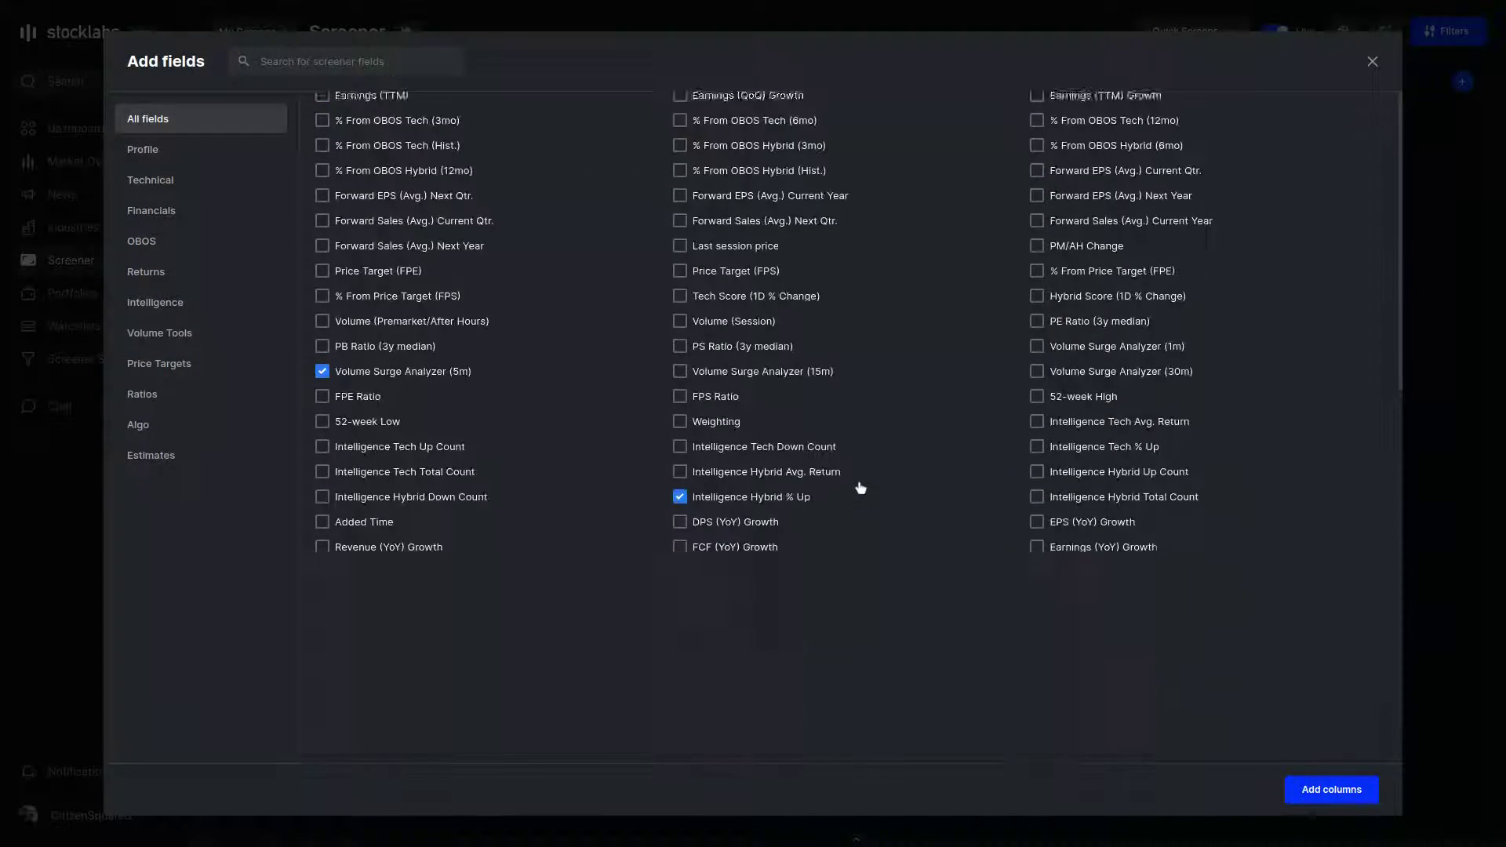
pyautogui.click(726, 494)
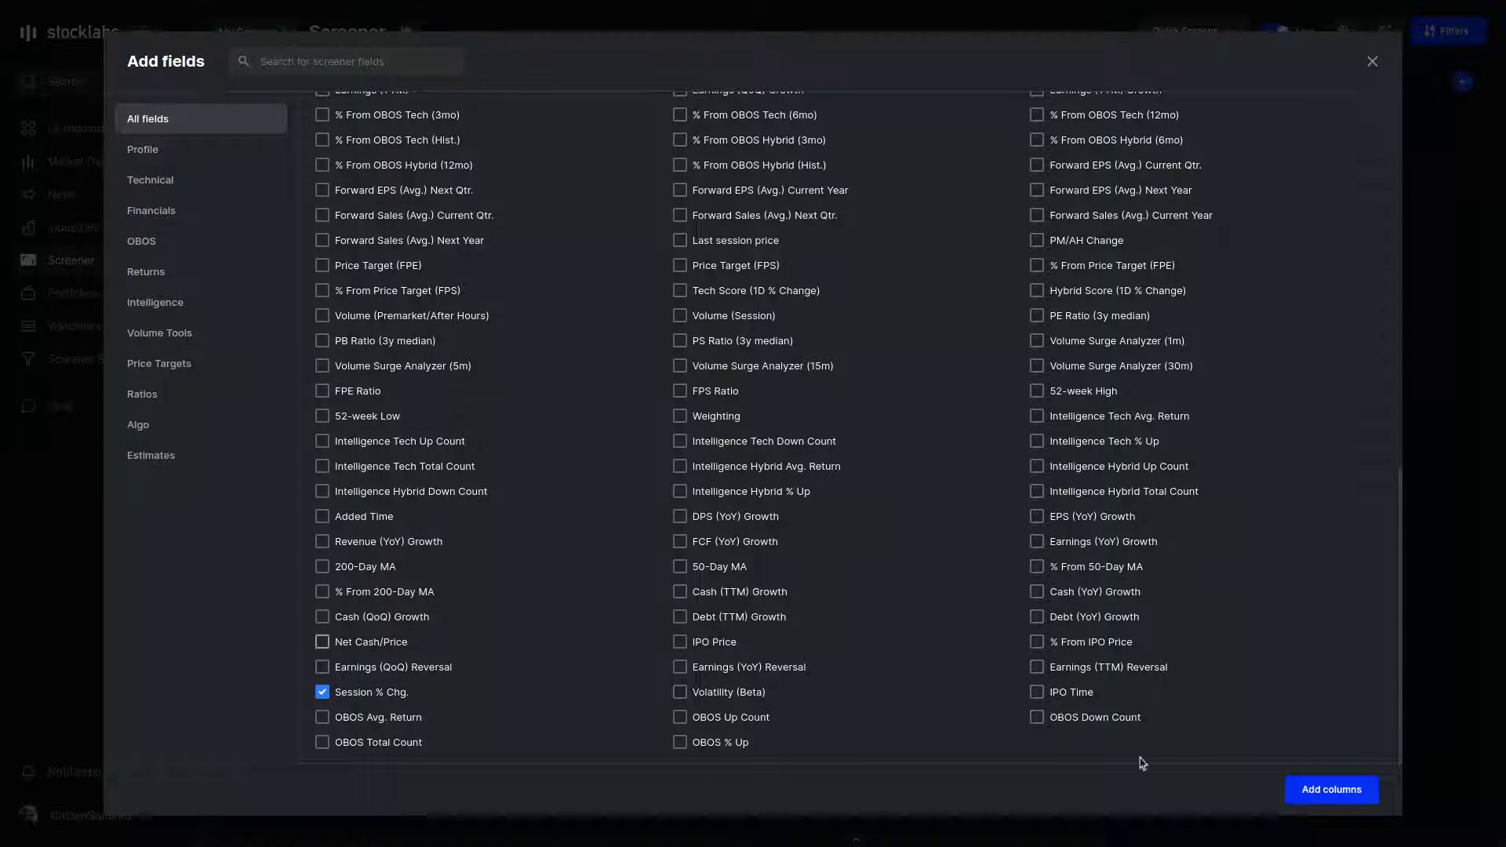
pyautogui.click(1333, 793)
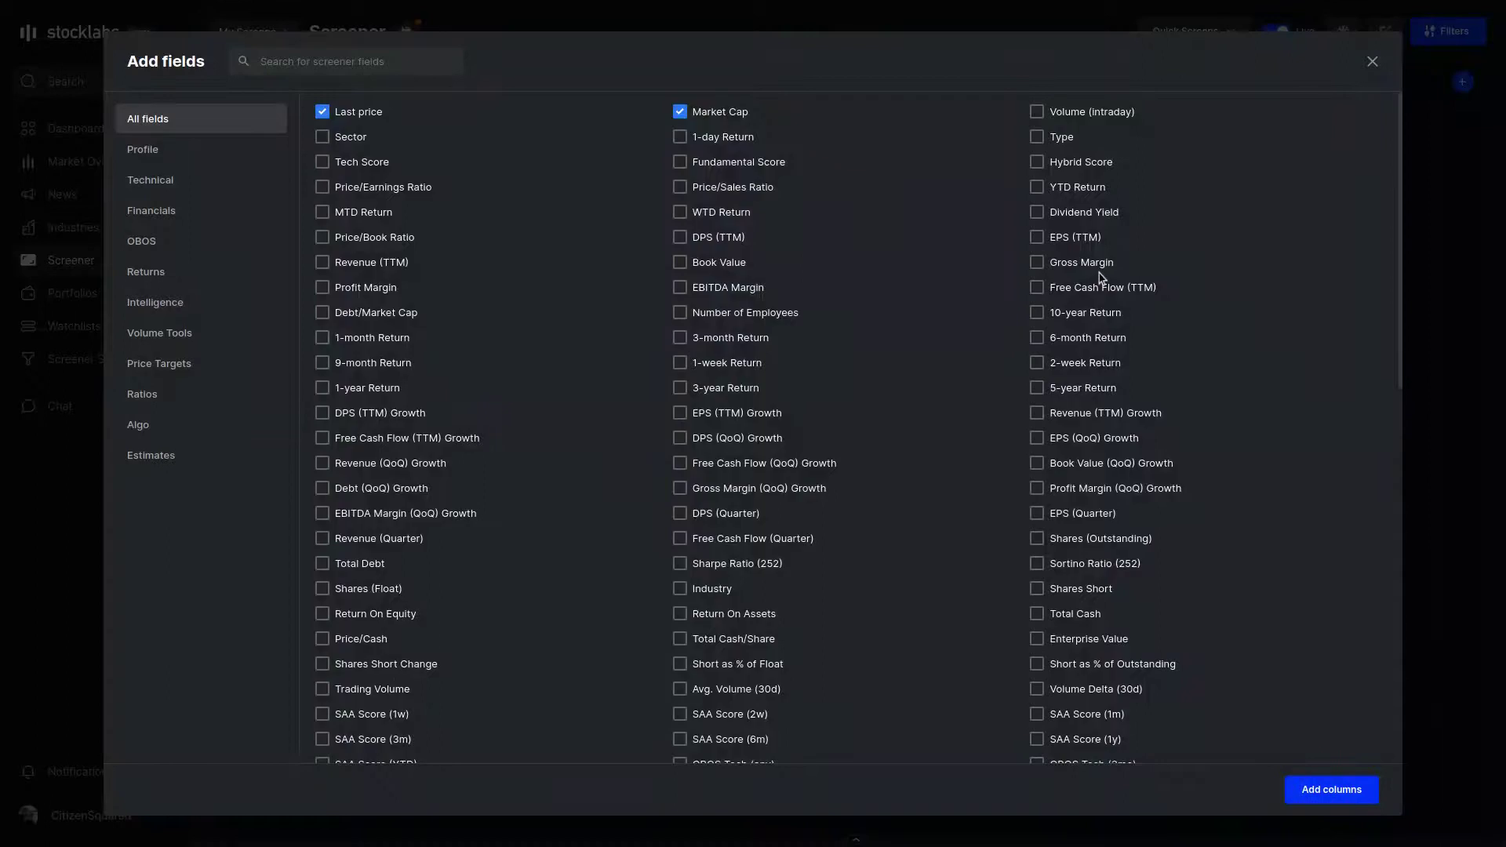
# - Toggle % From Session High and apply, leaving only Last price, % Chg. and MC
pyautogui.scroll(-6, 1100, 279)
pyautogui.click(1103, 286)
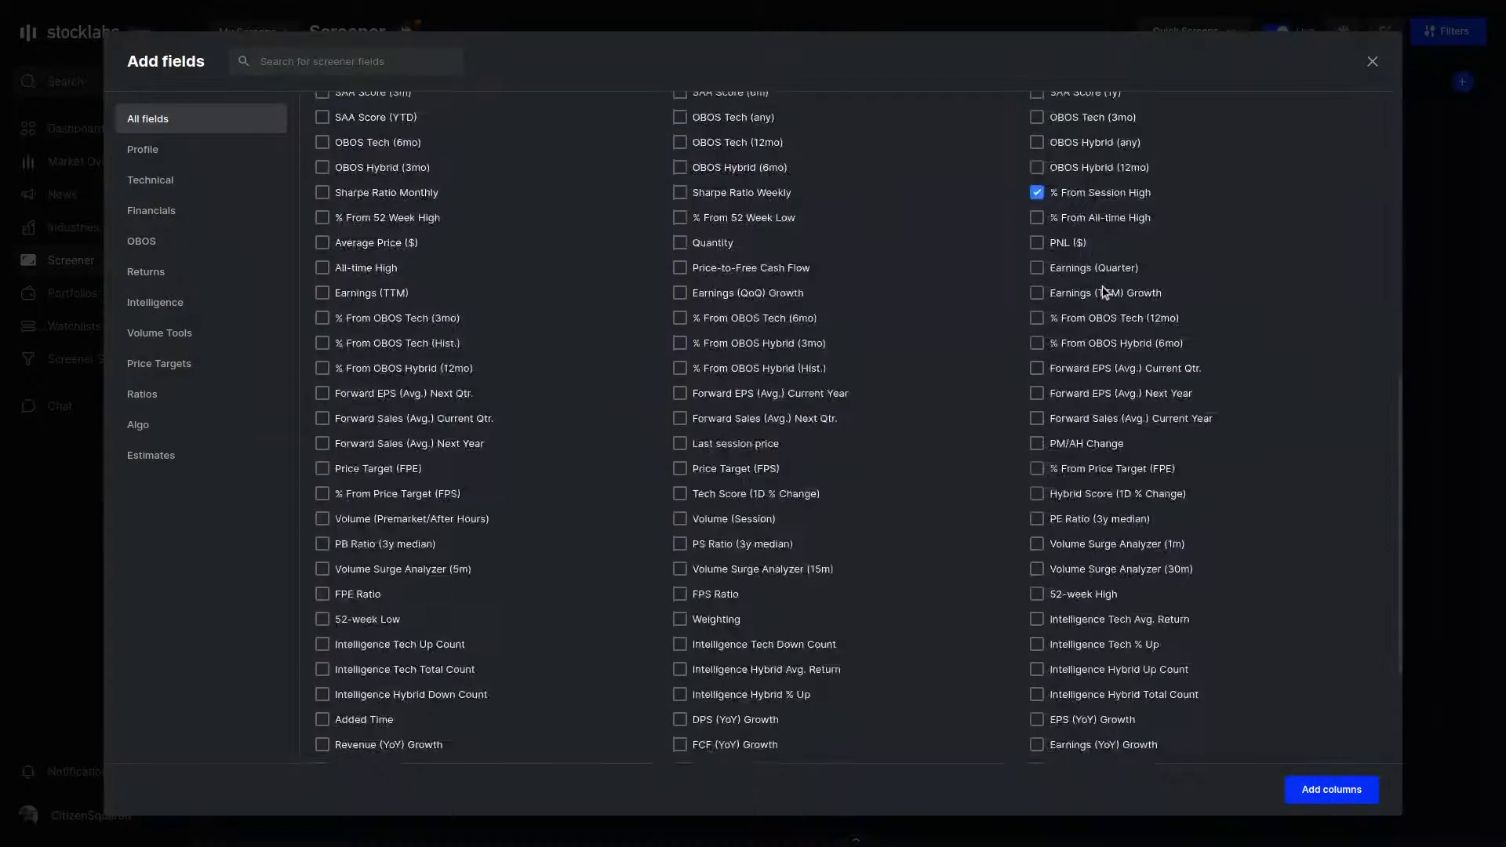
pyautogui.scroll(-4, 1106, 293)
pyautogui.scroll(6, 1094, 337)
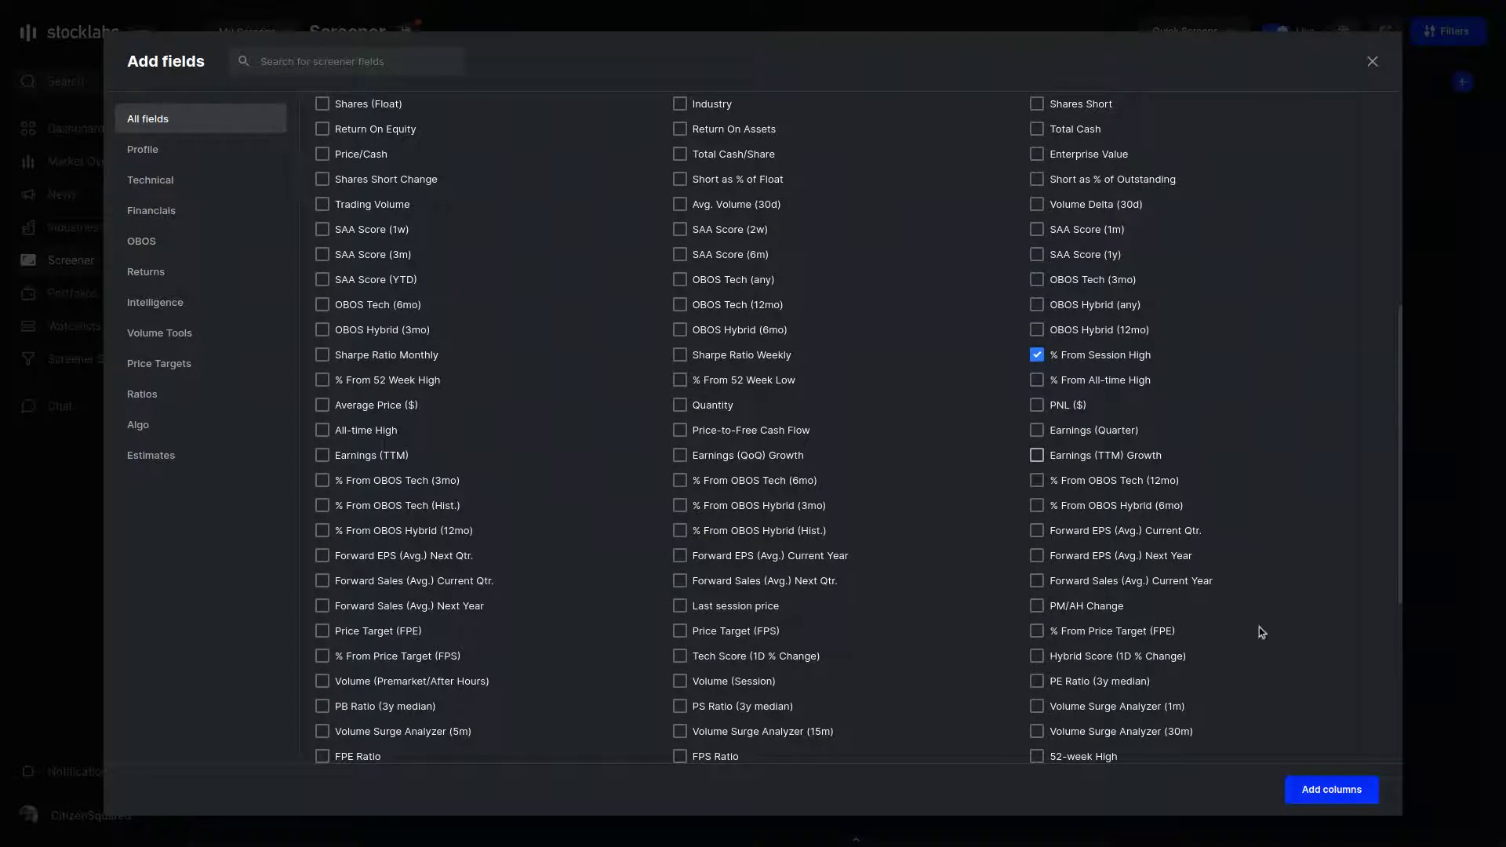
pyautogui.click(1342, 795)
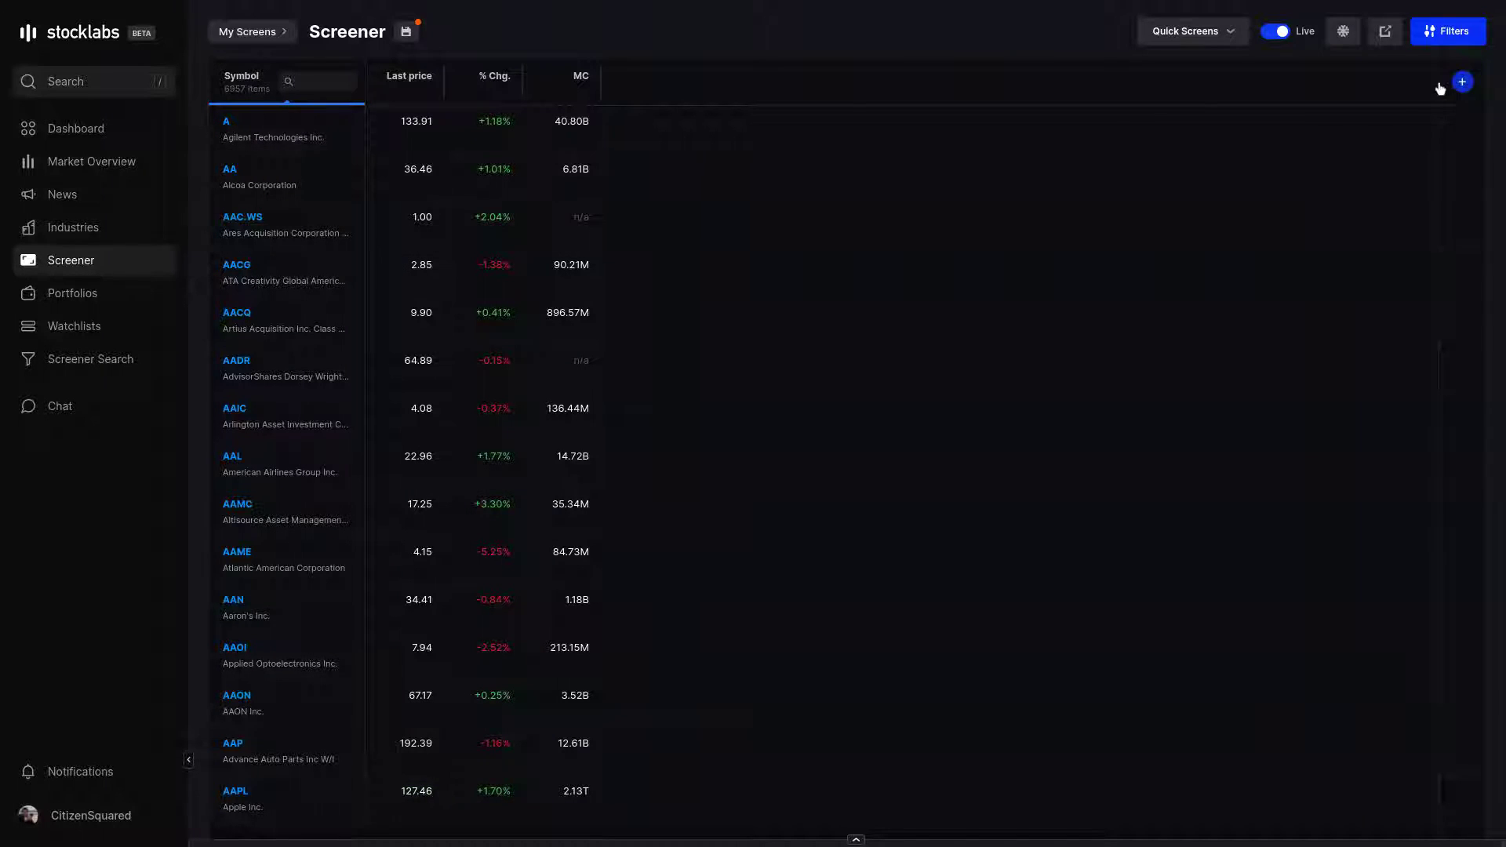
# - Add Tech Score, Sharpe Ratio (252) and % From 52 Week High columns, searching 'high' for the last
pyautogui.click(1438, 84)
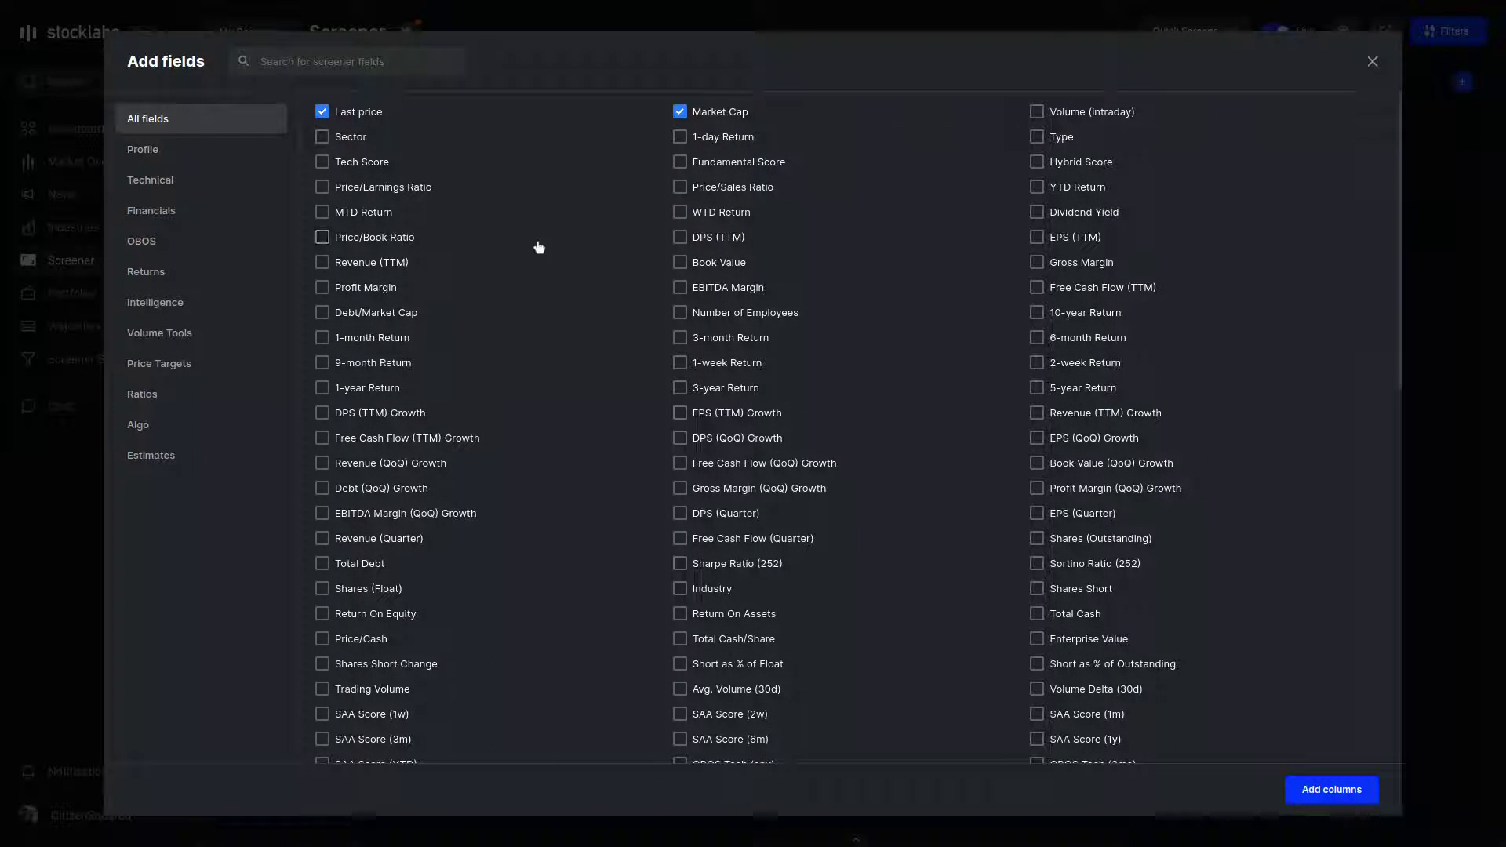
pyautogui.click(354, 165)
pyautogui.click(760, 570)
pyautogui.scroll(-5, 912, 494)
pyautogui.scroll(-1, 914, 494)
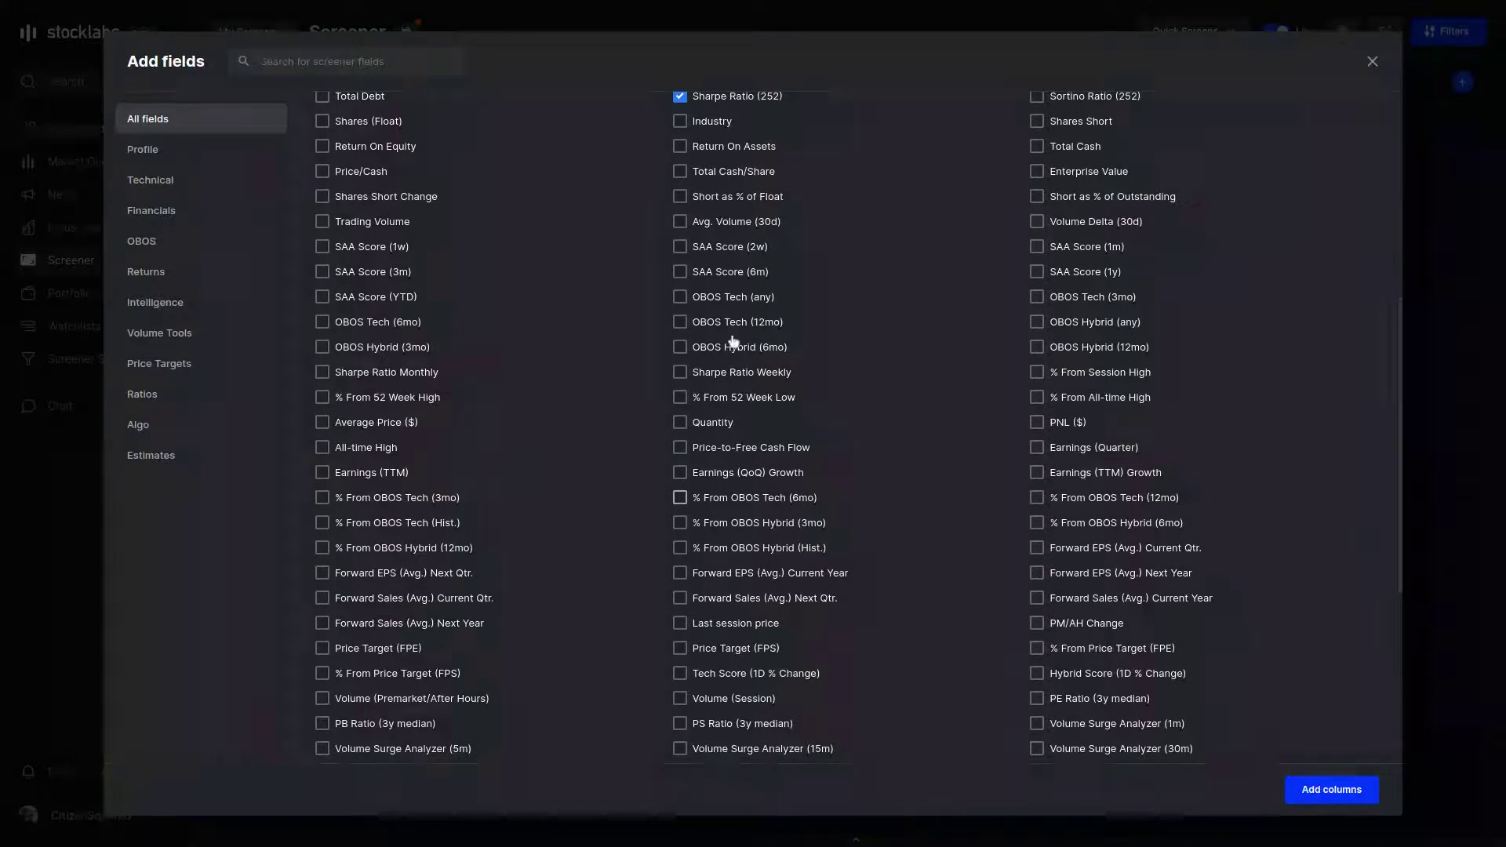
pyautogui.click(399, 64)
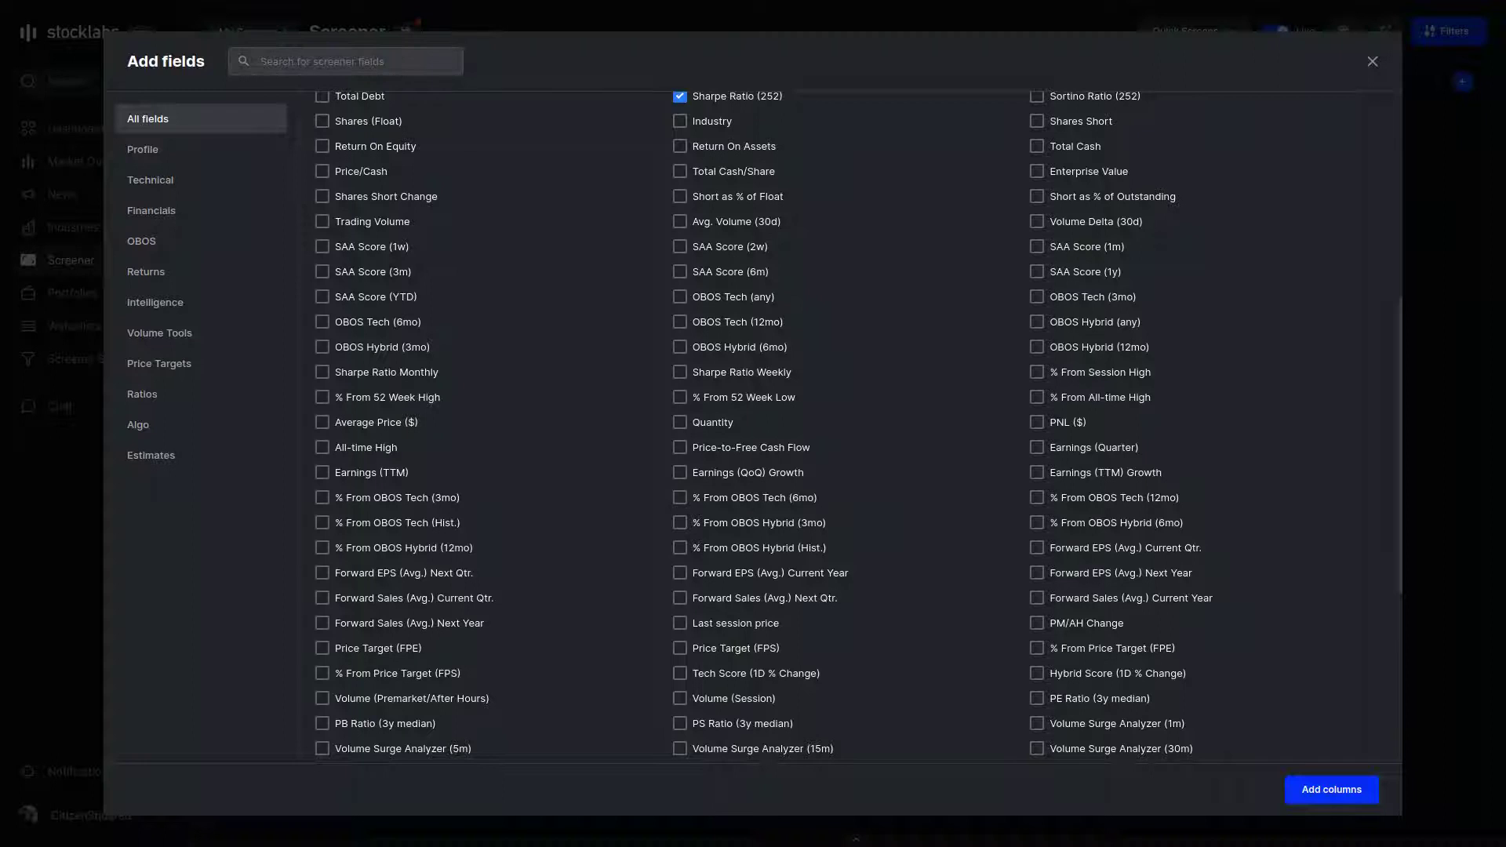
pyautogui.write('high')
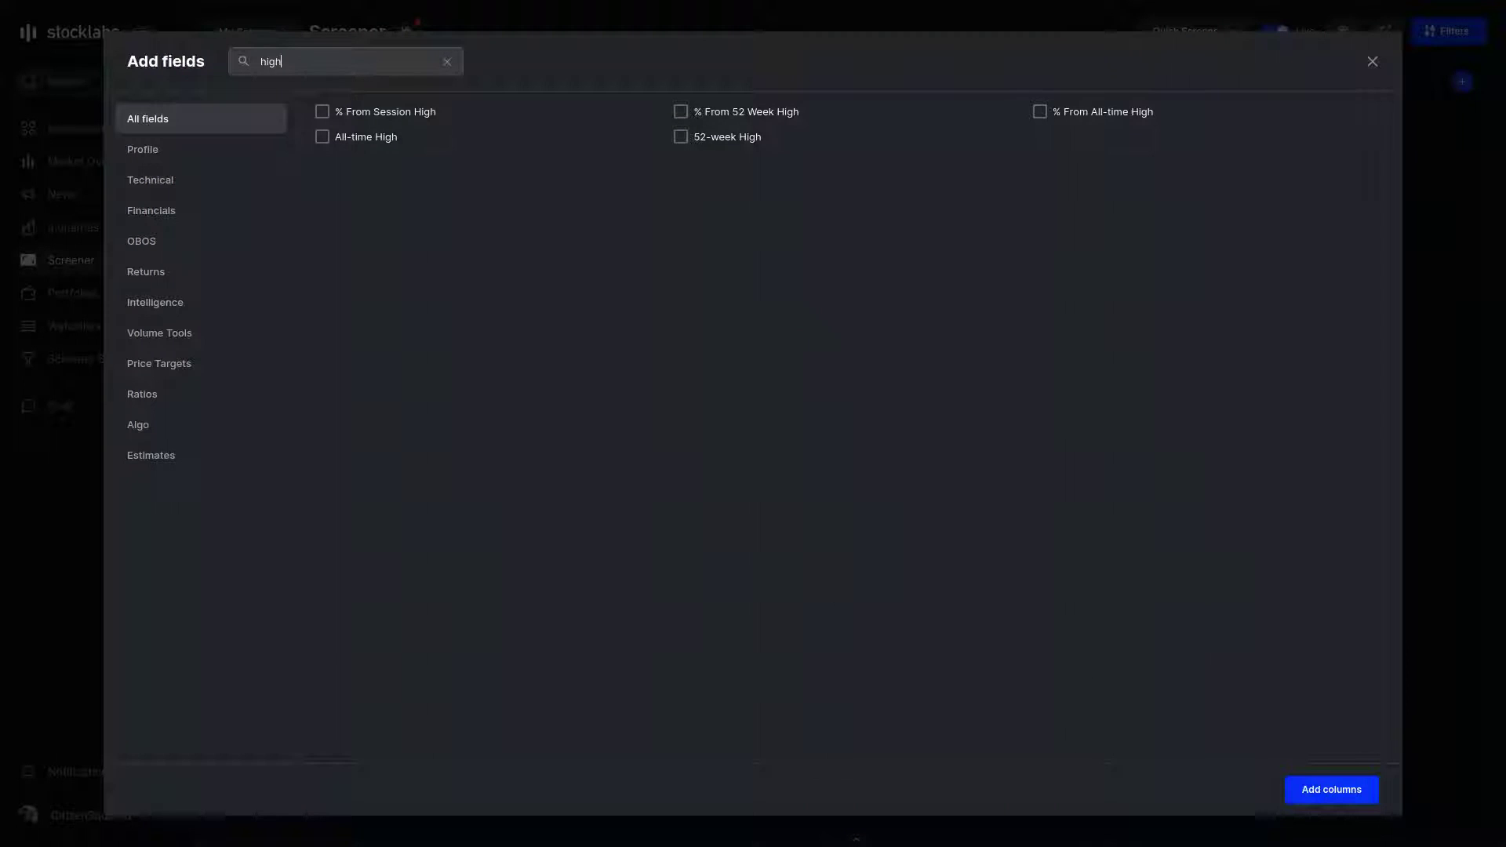
pyautogui.click(744, 115)
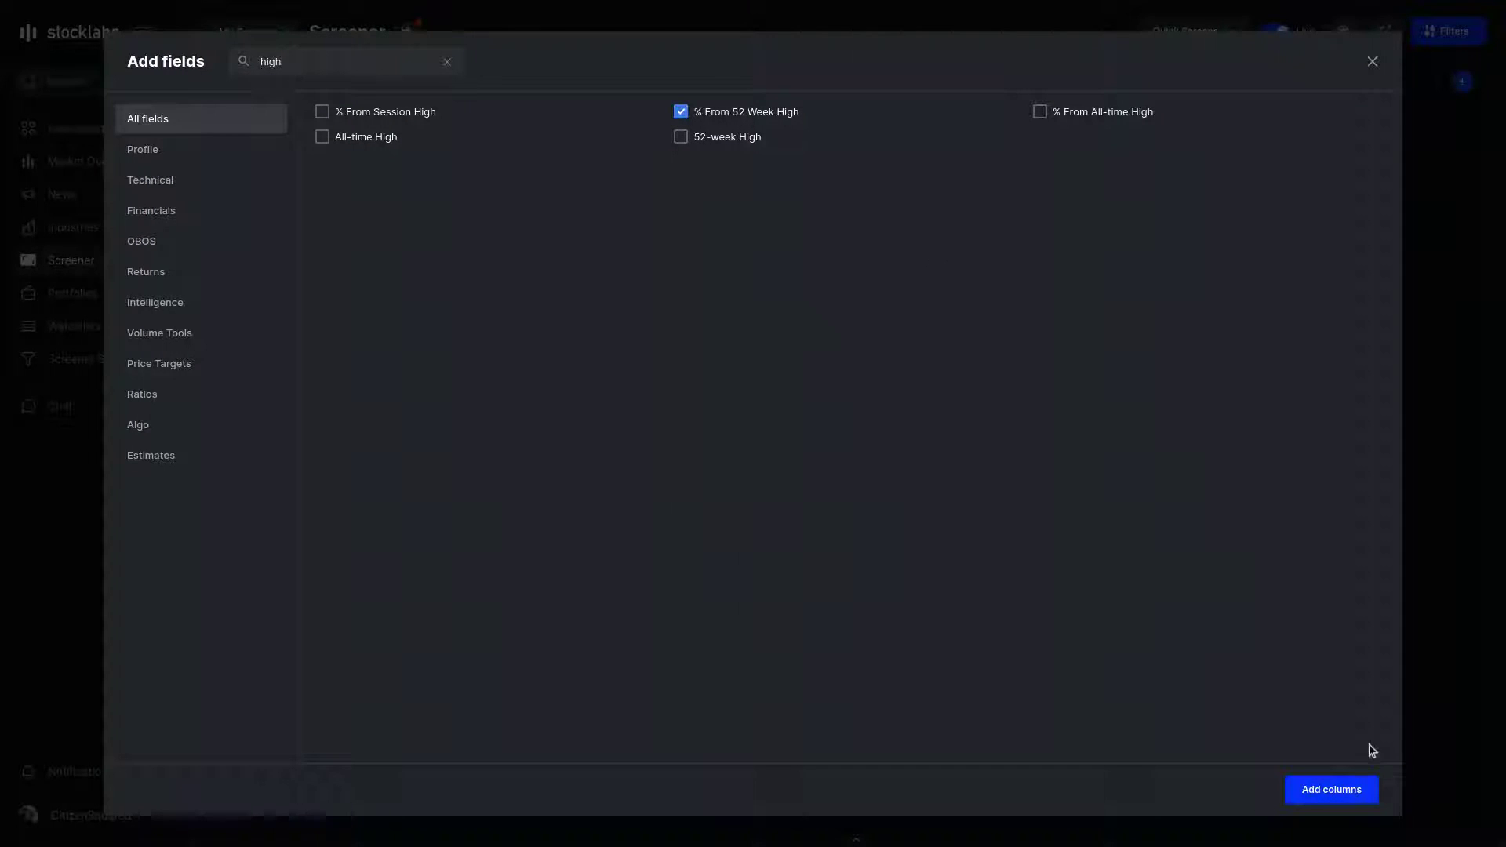
pyautogui.click(1340, 792)
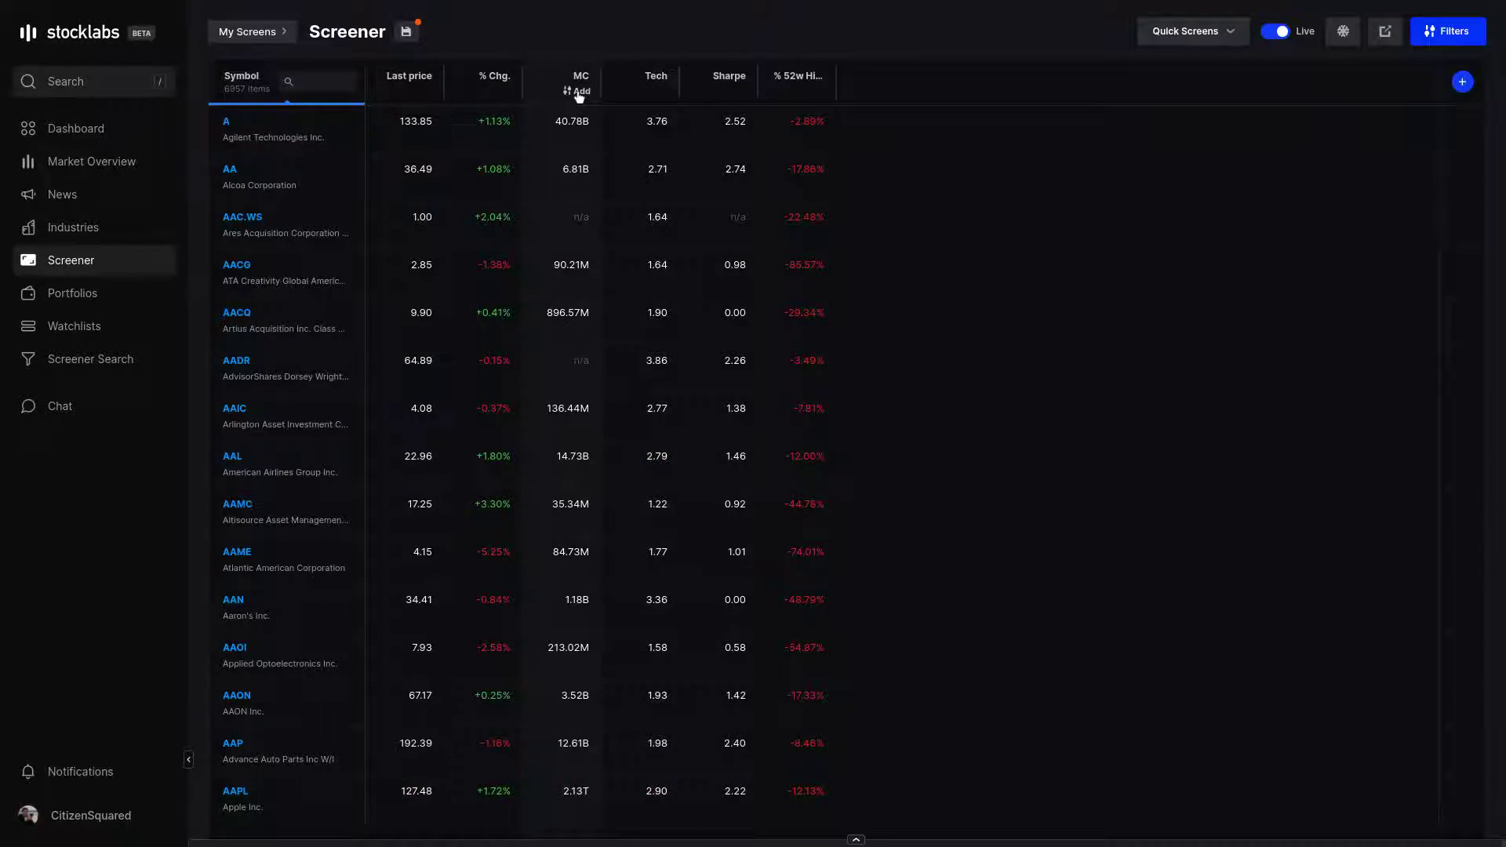
# - Filter market cap to Jr. Mid Cap, Mid Cap, Large Cap, Mega Cap and Tera Cap
pyautogui.click(579, 92)
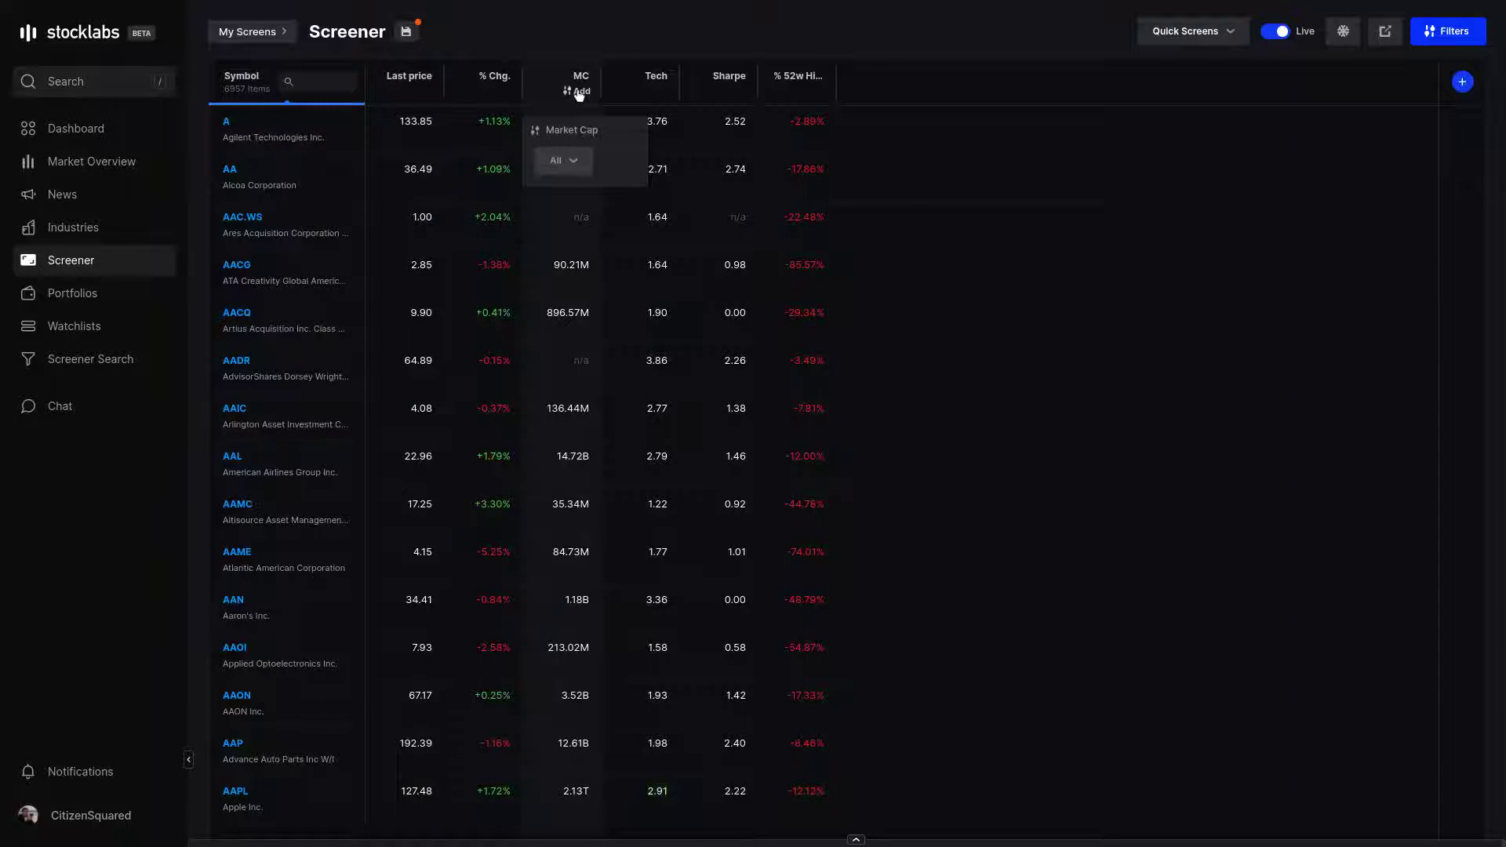
pyautogui.click(565, 160)
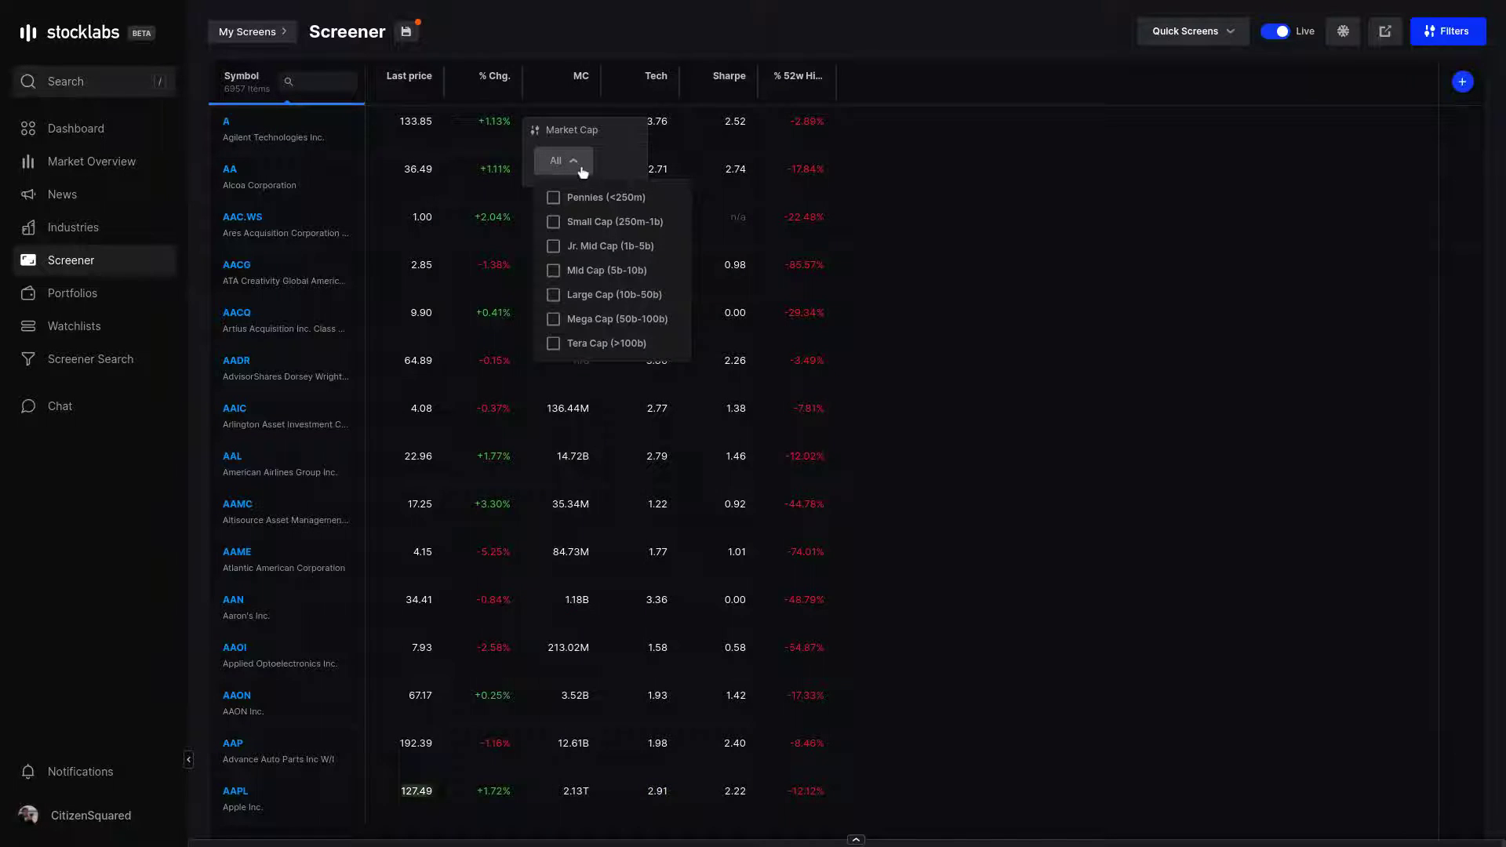
pyautogui.click(594, 249)
pyautogui.click(591, 279)
pyautogui.click(592, 296)
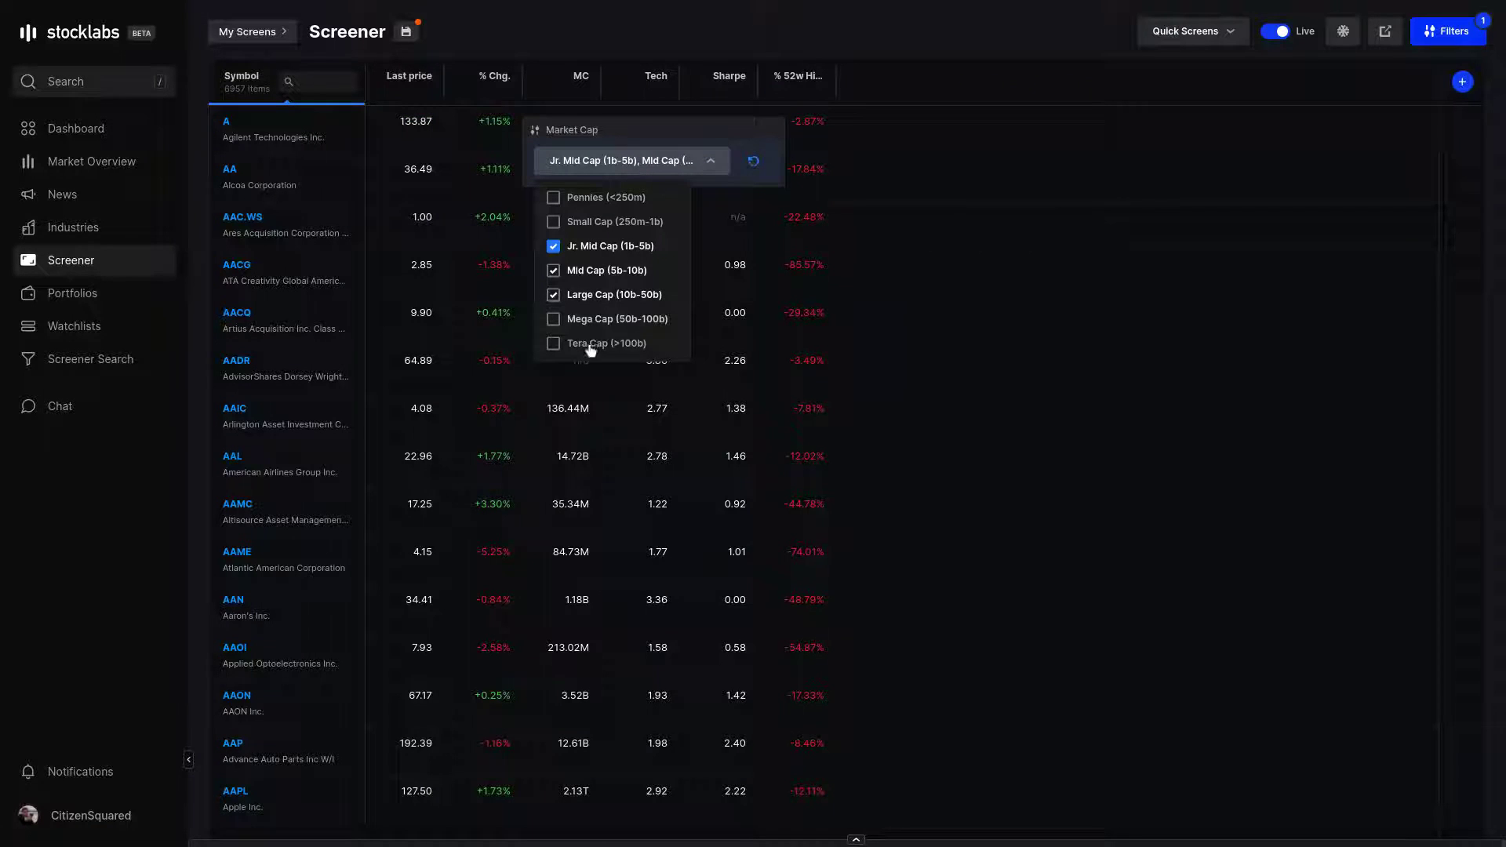
pyautogui.click(590, 344)
pyautogui.click(593, 318)
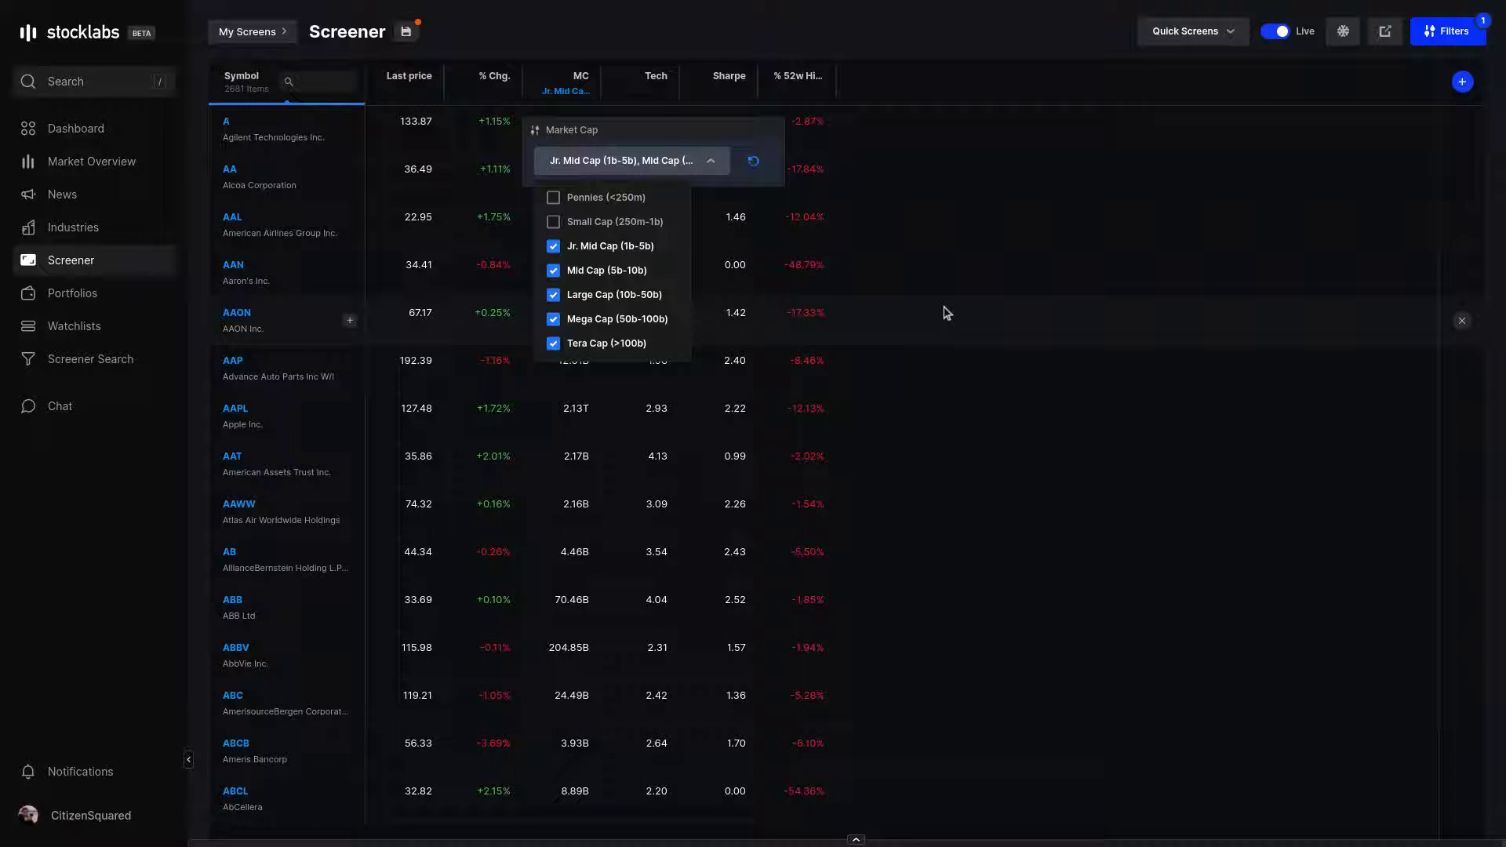
pyautogui.click(797, 195)
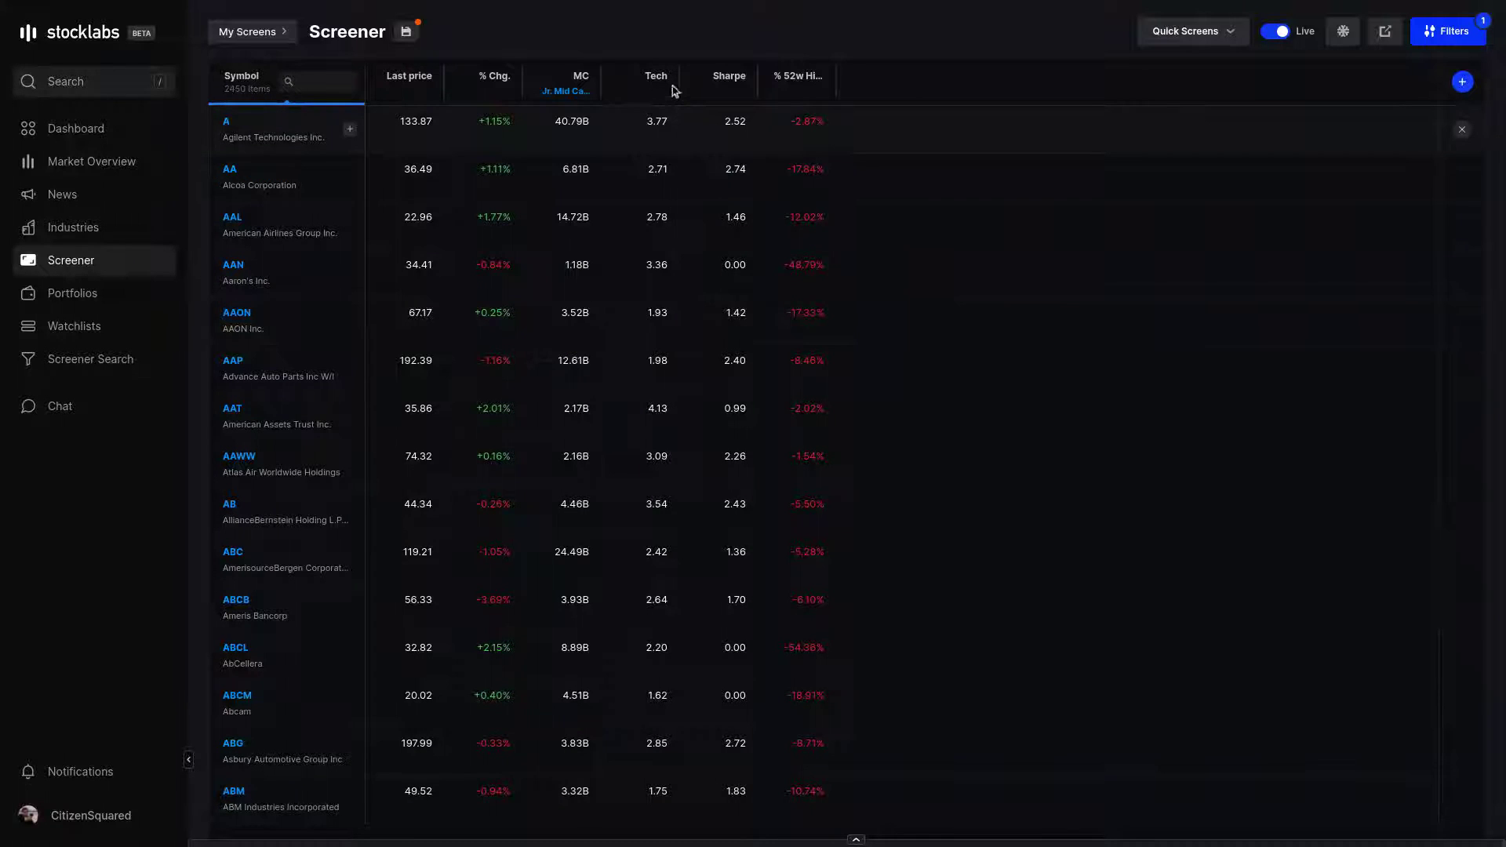
# - Filter Sharpe to greater than or equal to 1
pyautogui.moveTo(658, 96)
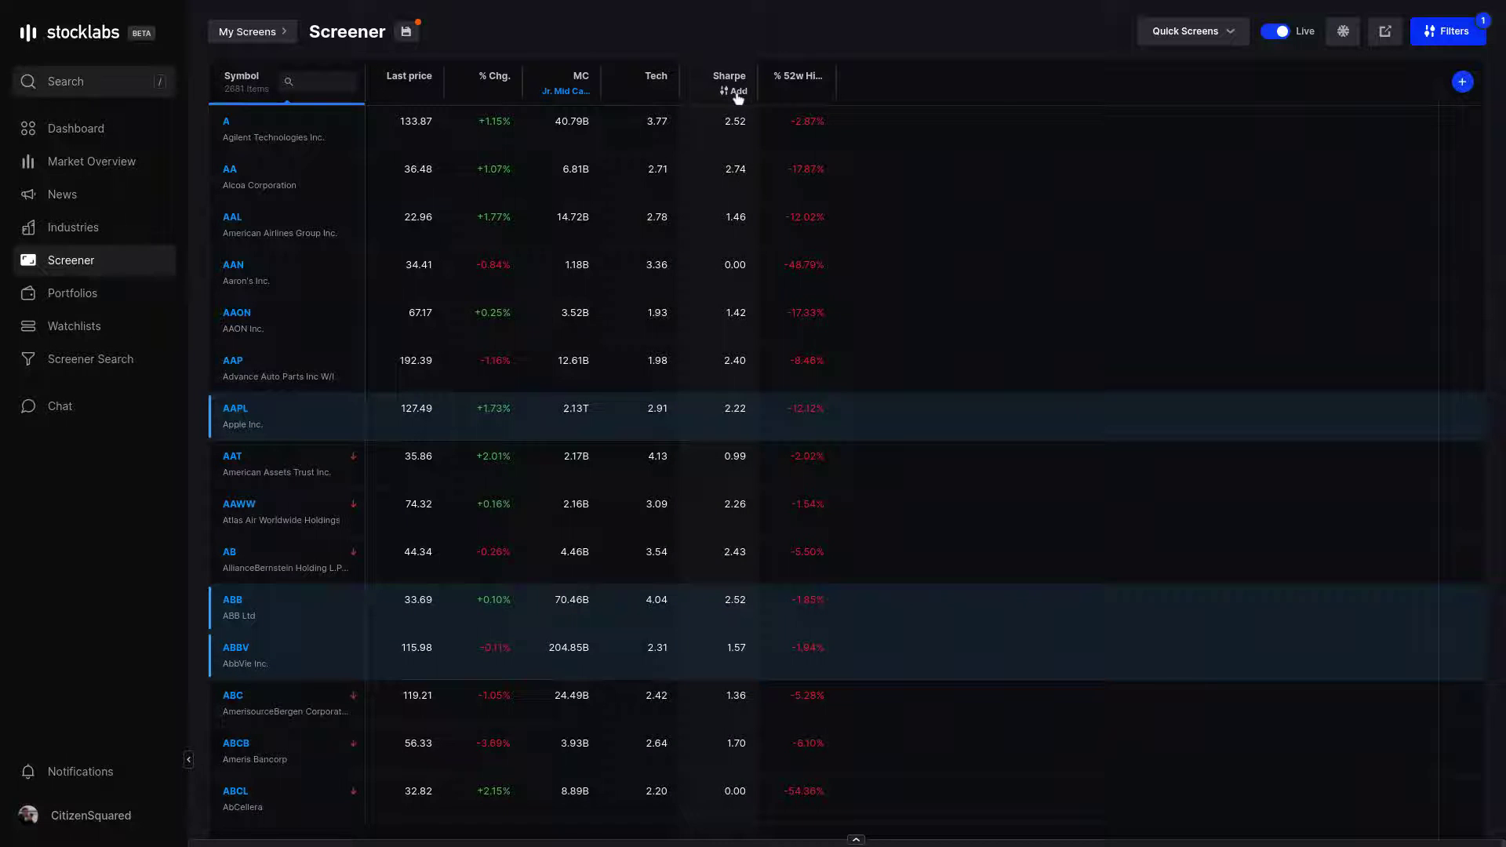
pyautogui.click(736, 93)
pyautogui.click(753, 166)
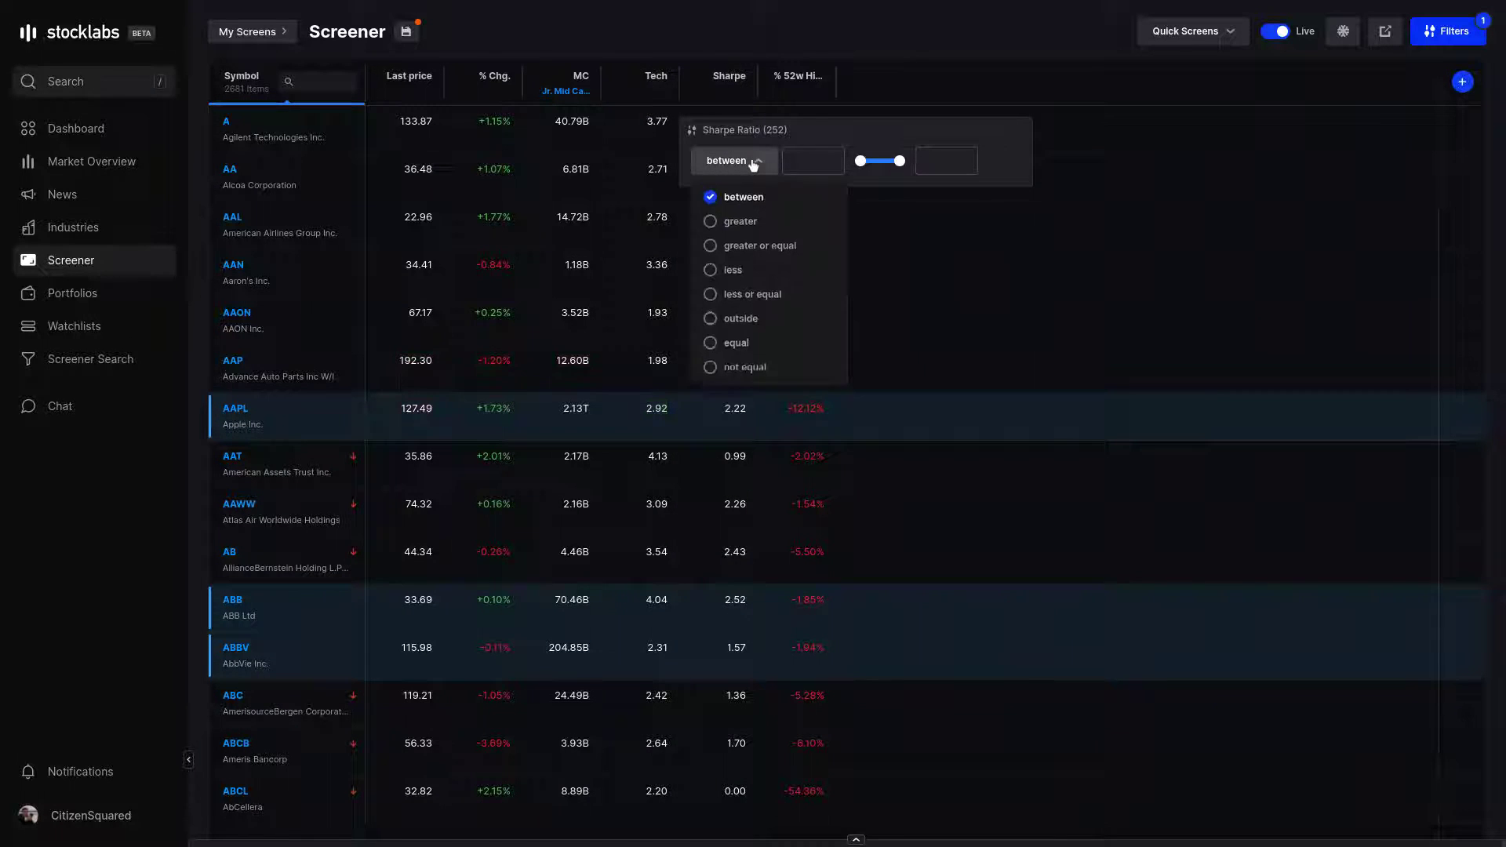
pyautogui.click(775, 248)
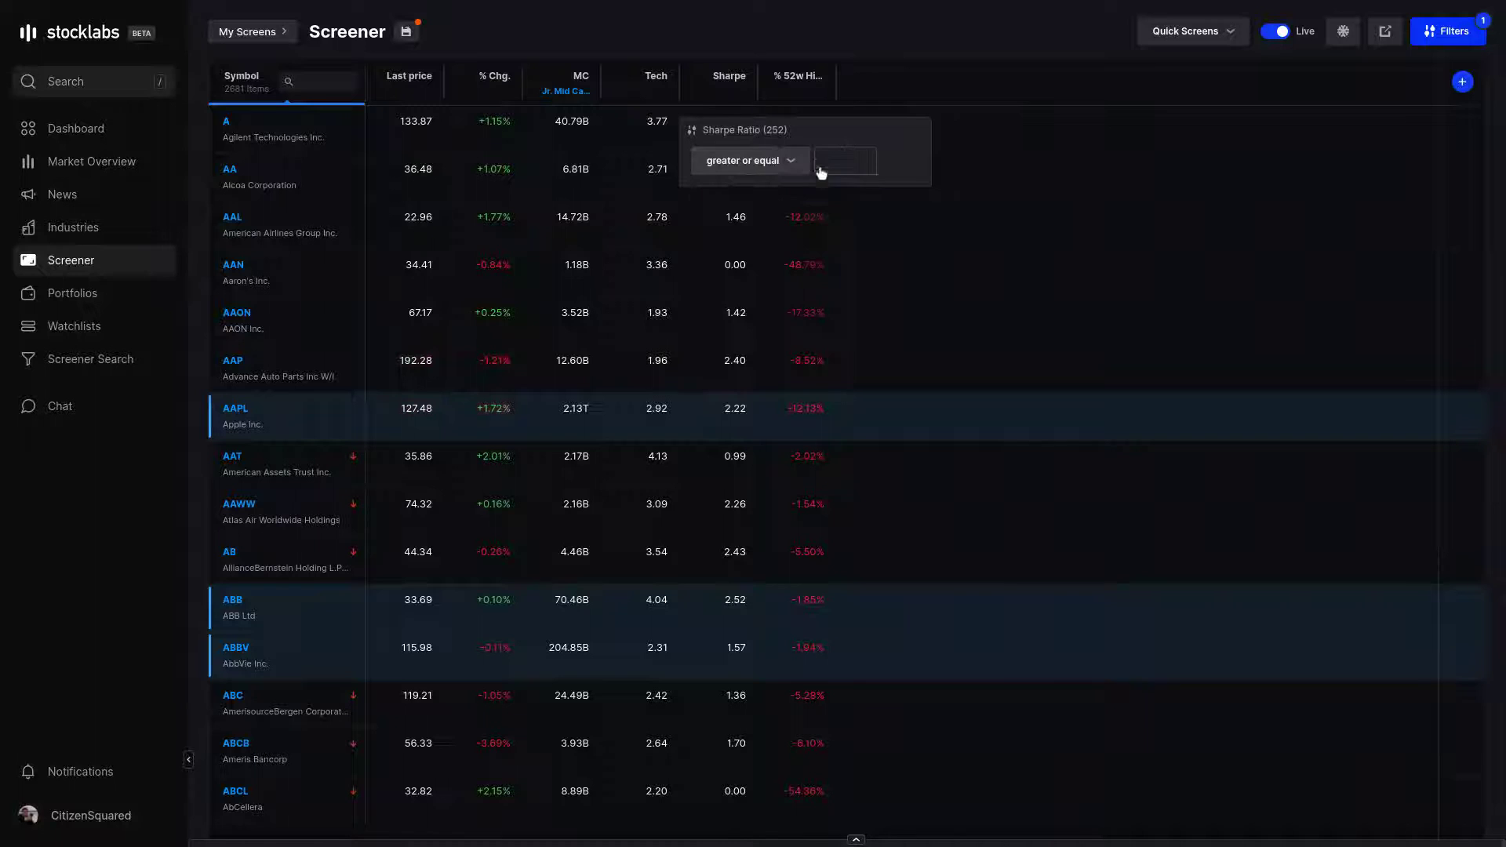
pyautogui.write('1')
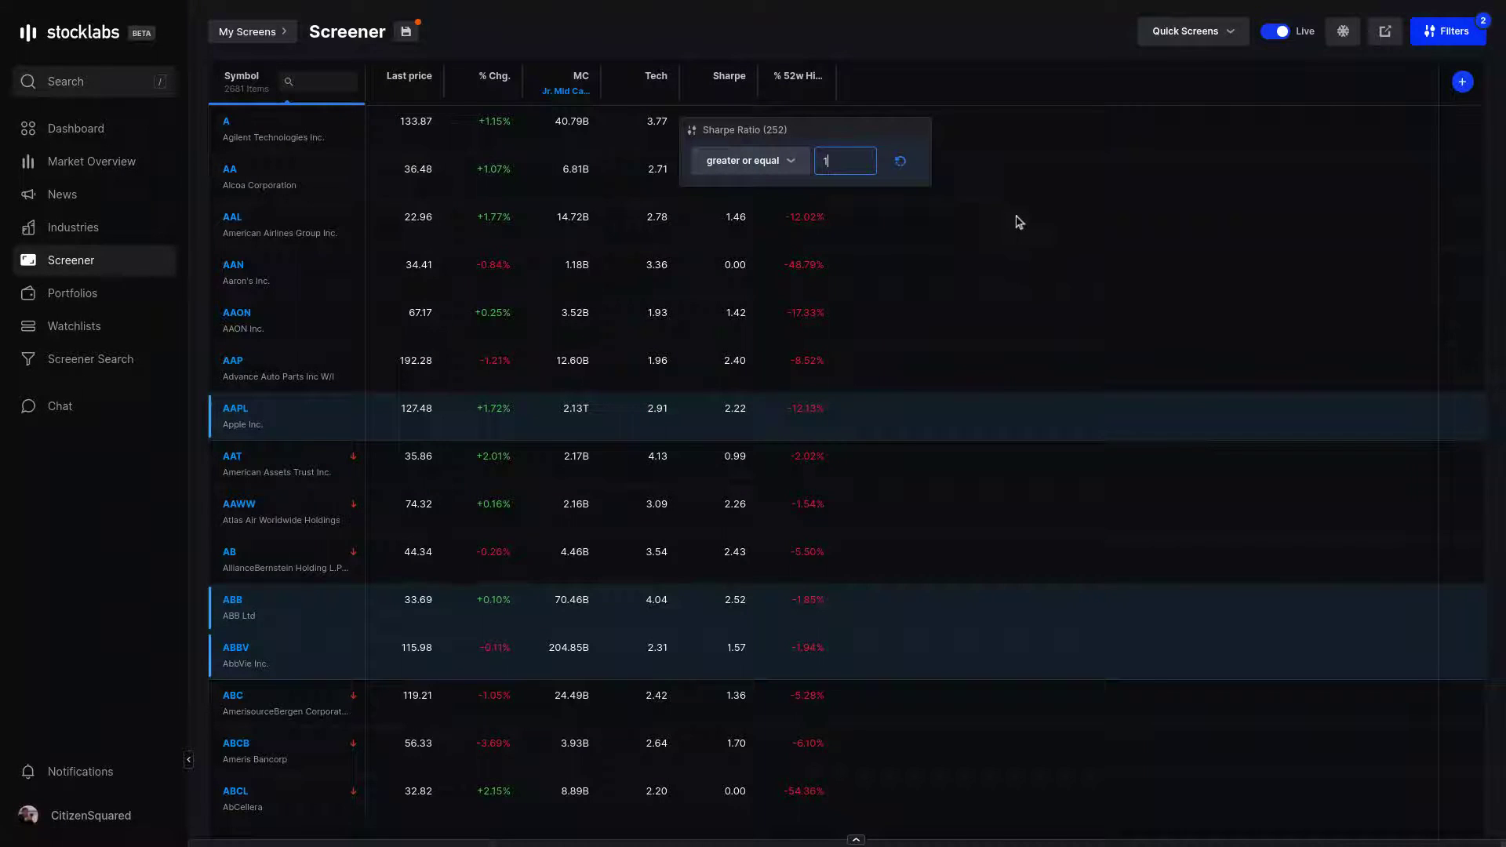
pyautogui.click(1020, 223)
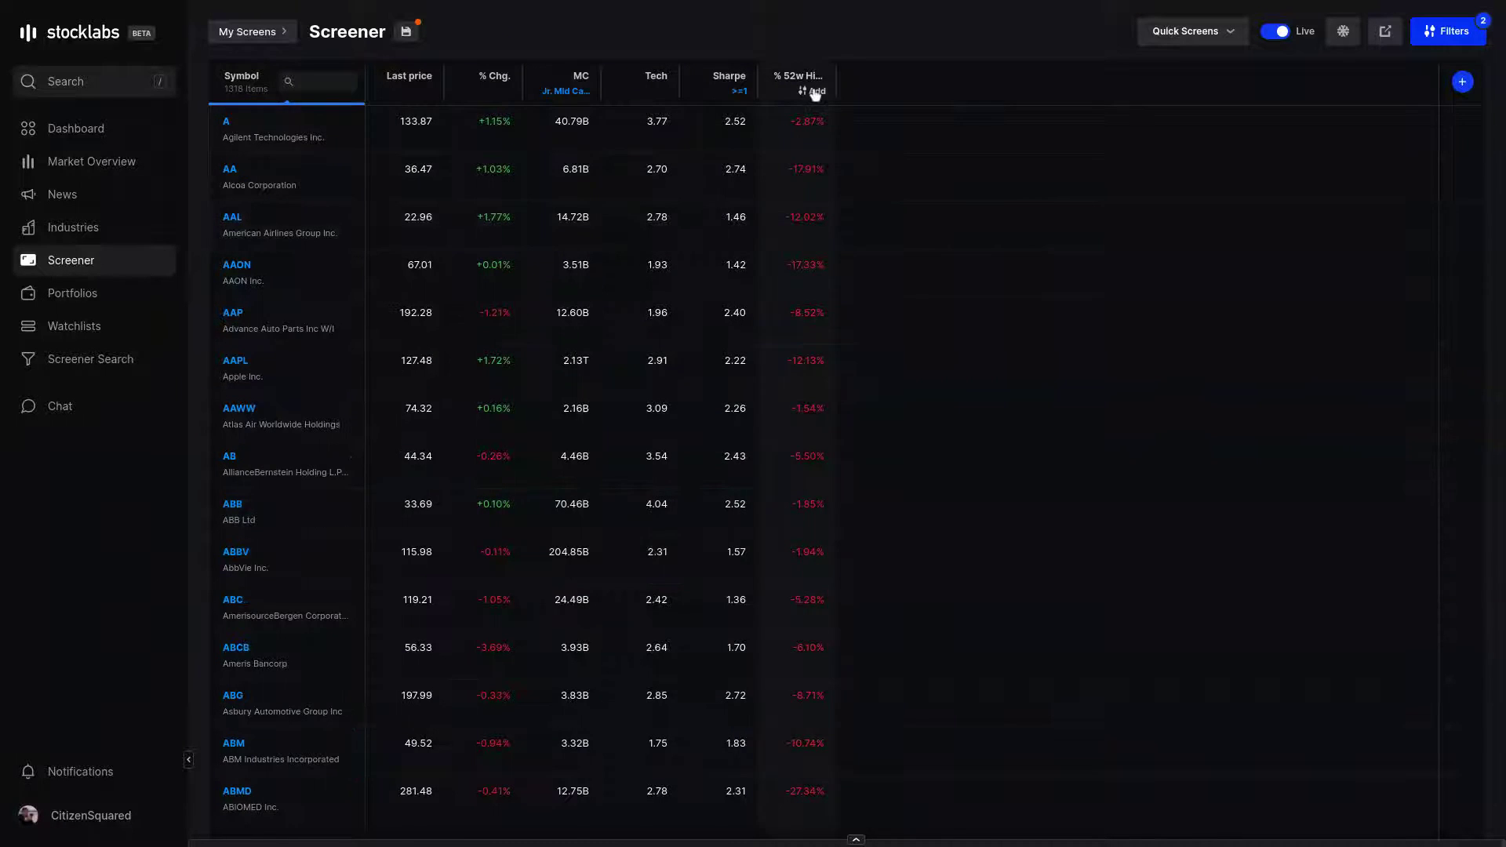
# - Keep stocks within 5% of their 52-week high and sort by Tech, highest first
pyautogui.click(815, 94)
pyautogui.click(752, 160)
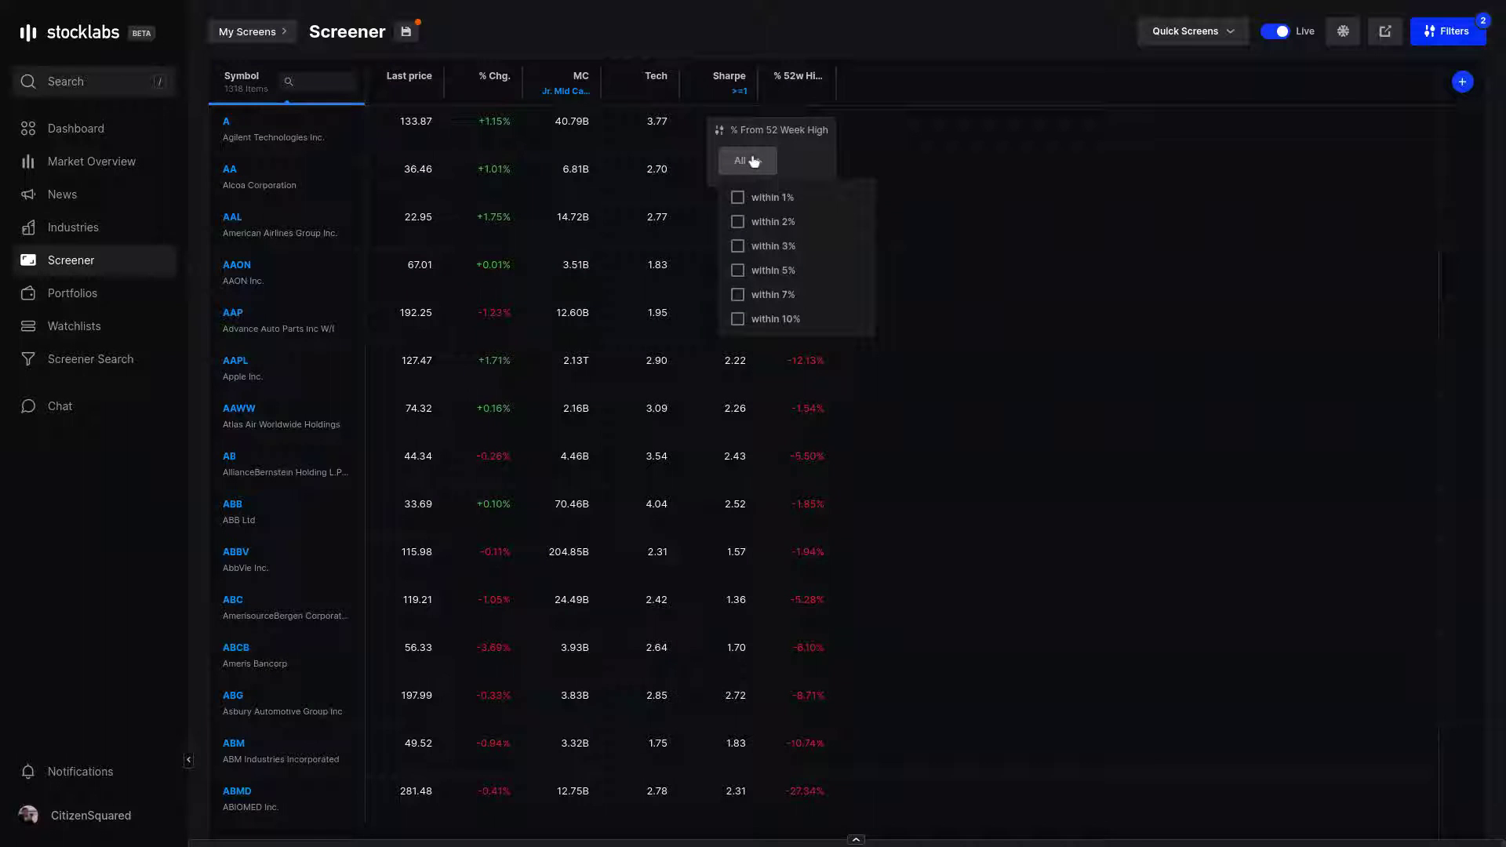
pyautogui.click(784, 271)
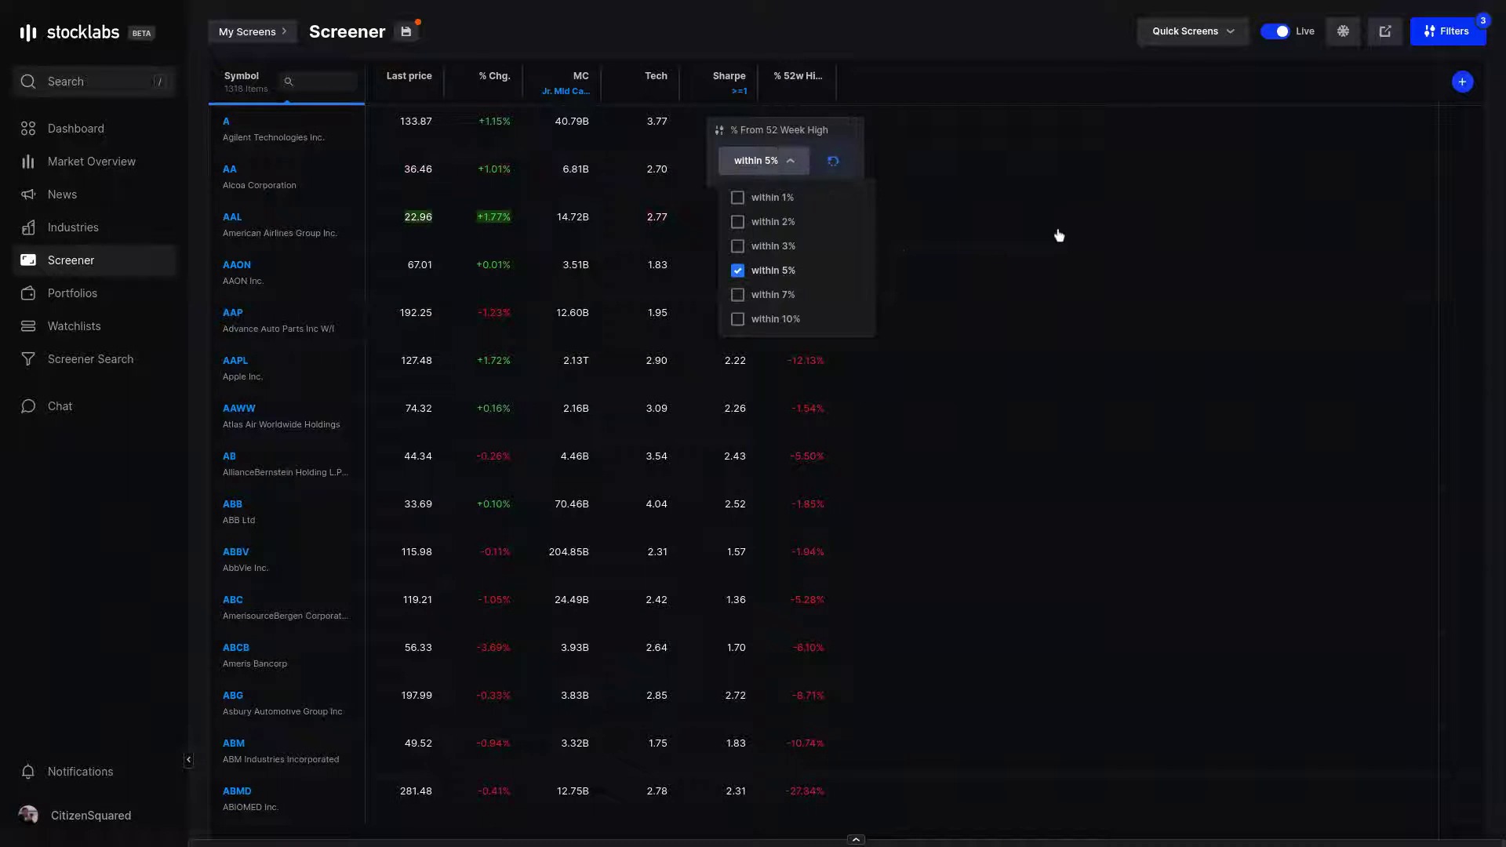
pyautogui.click(1095, 230)
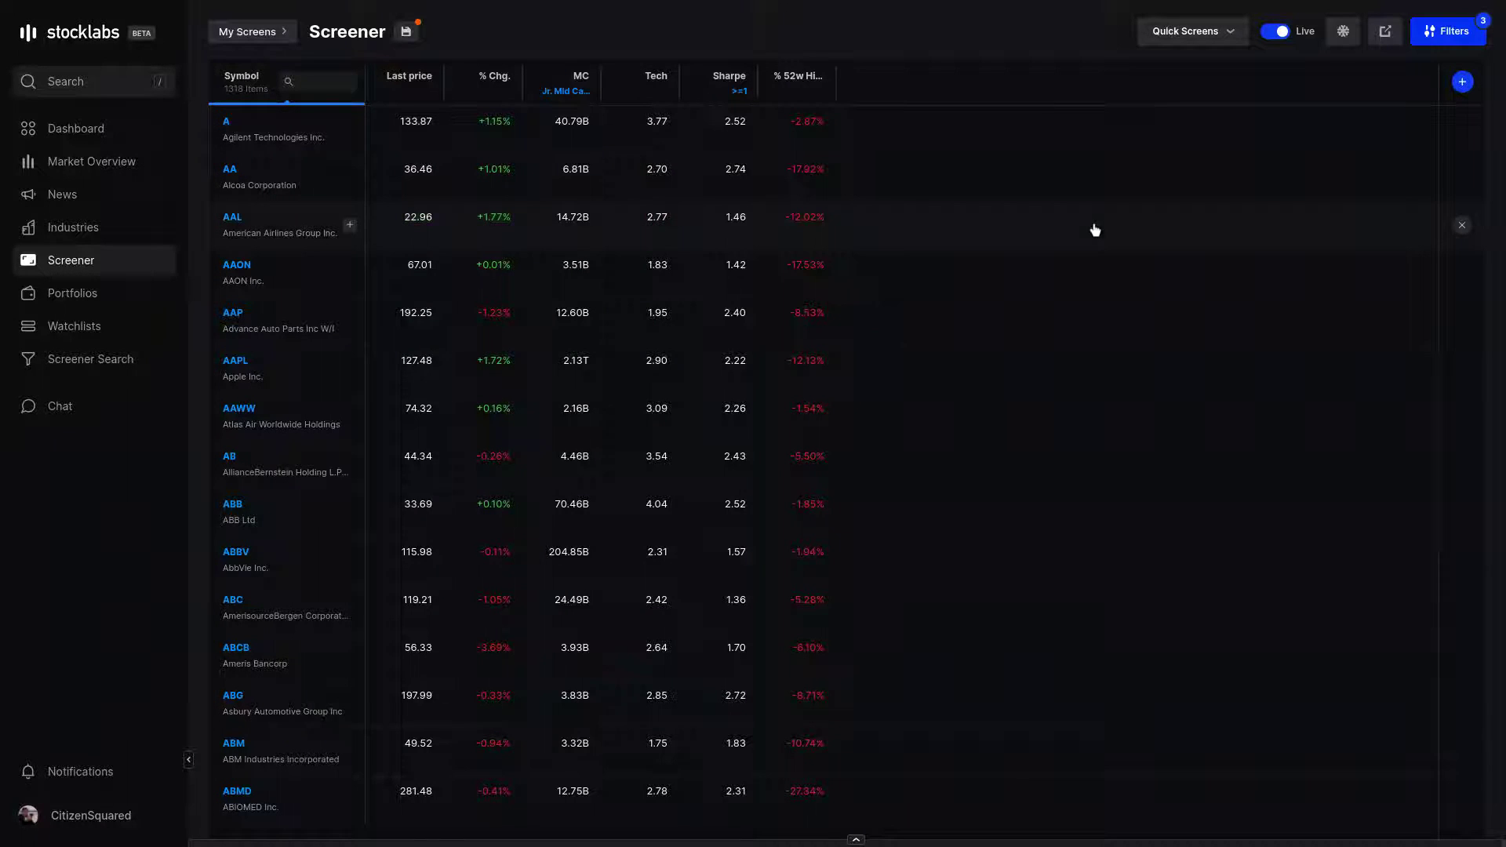
pyautogui.click(628, 75)
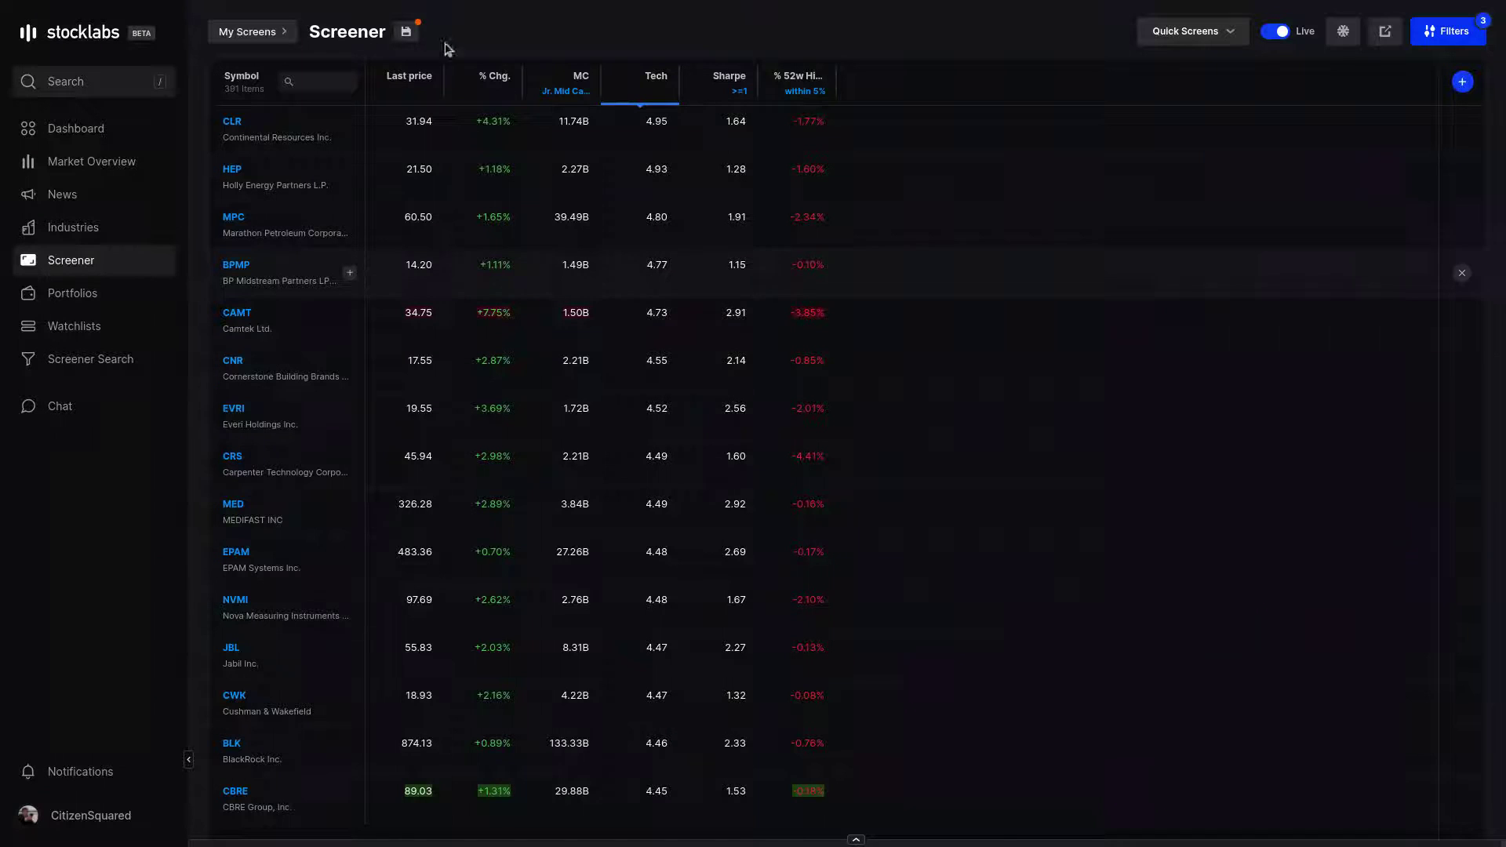
# - Save the filtered screen as a public screener named 'Sample'
pyautogui.click(406, 35)
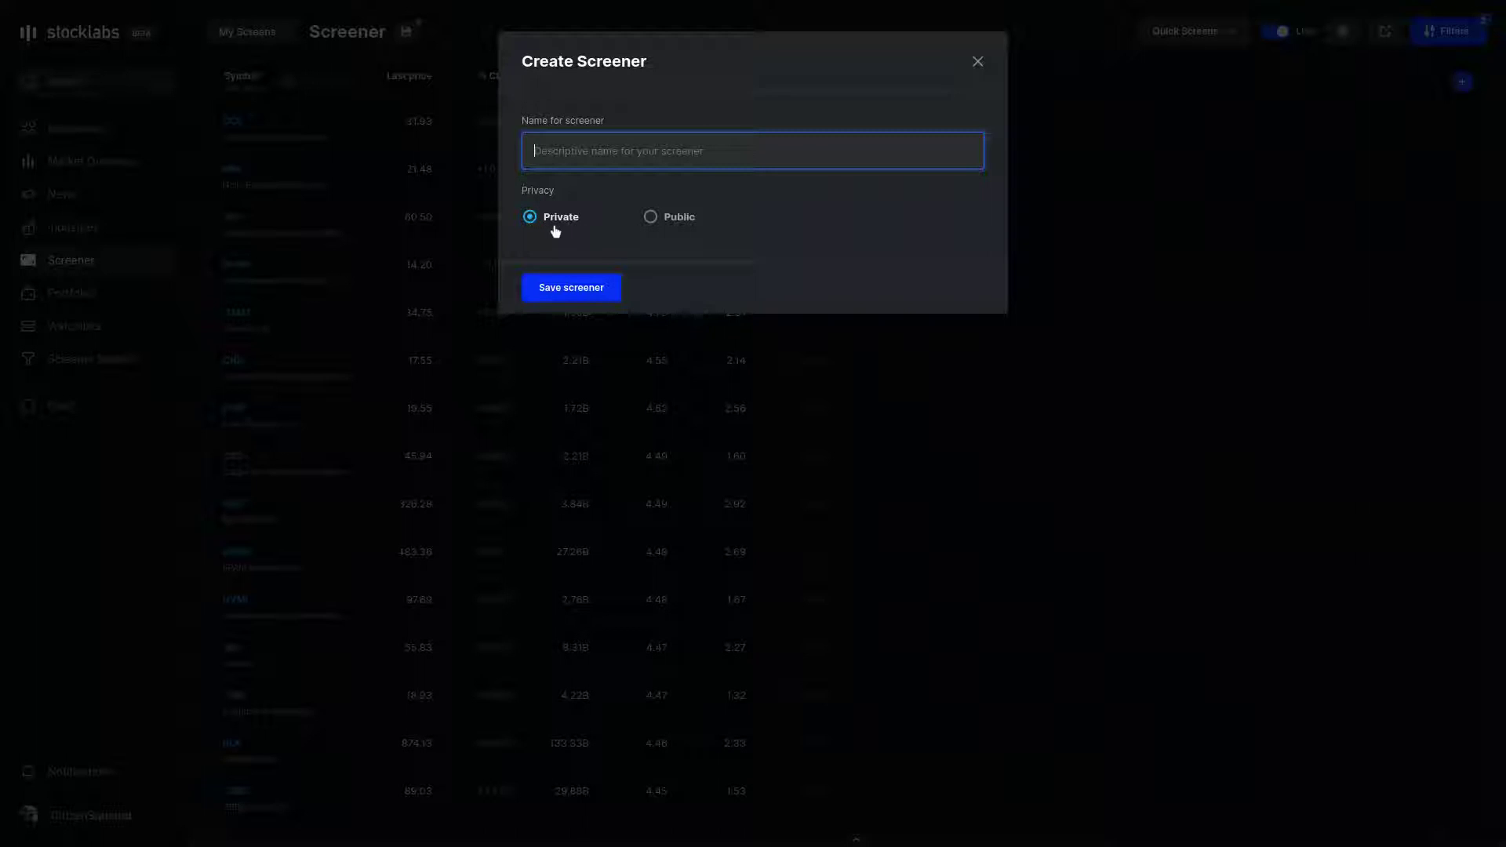
pyautogui.click(651, 222)
pyautogui.click(635, 160)
pyautogui.write('Sample')
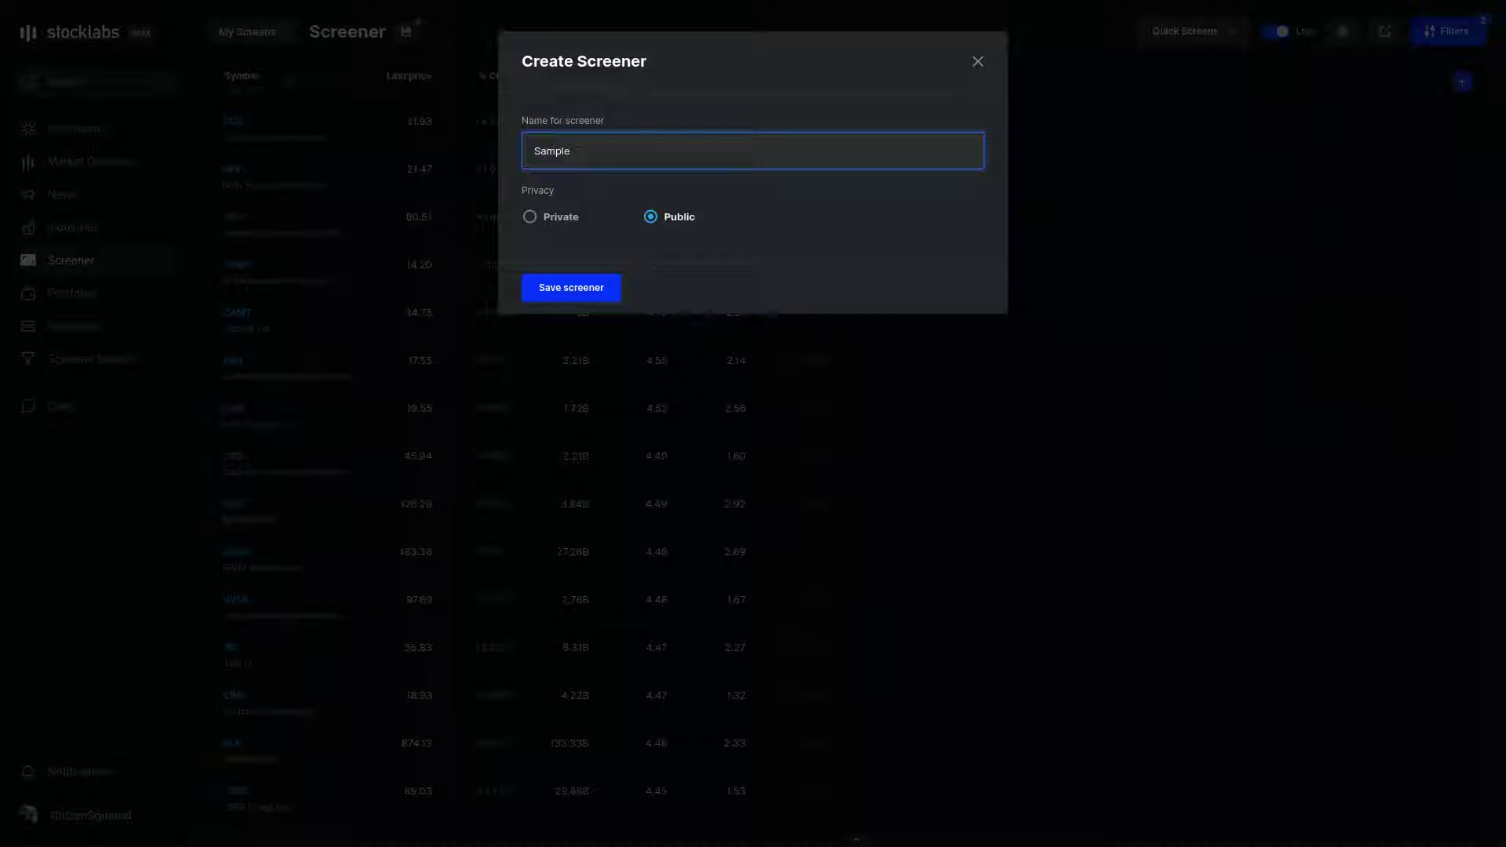
pyautogui.press('Return')
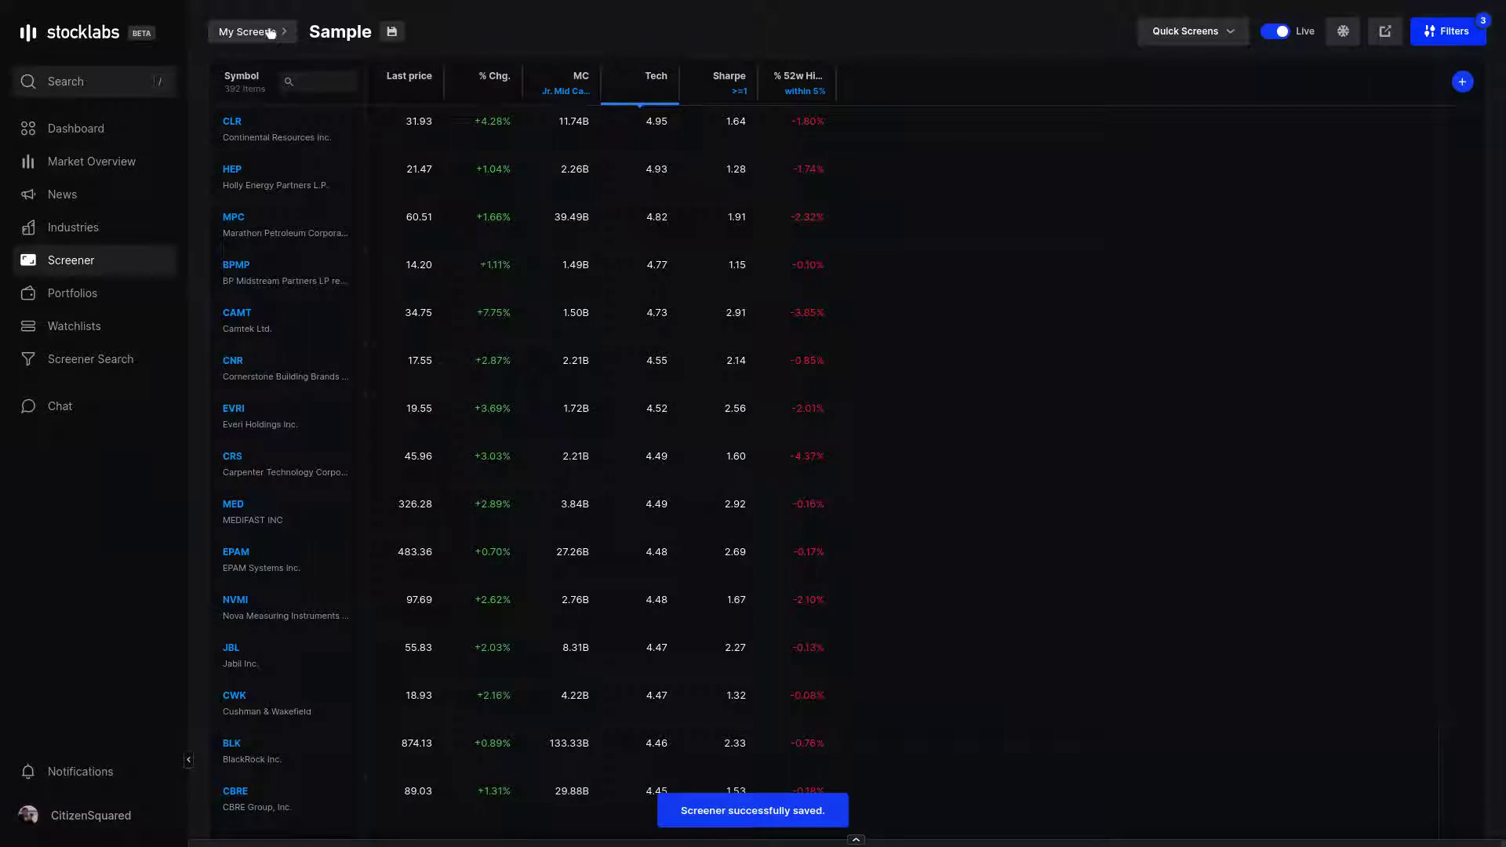
# - Load the community screener 'VSA 30m' from Community Screens, showing 12 stocks
pyautogui.click(273, 34)
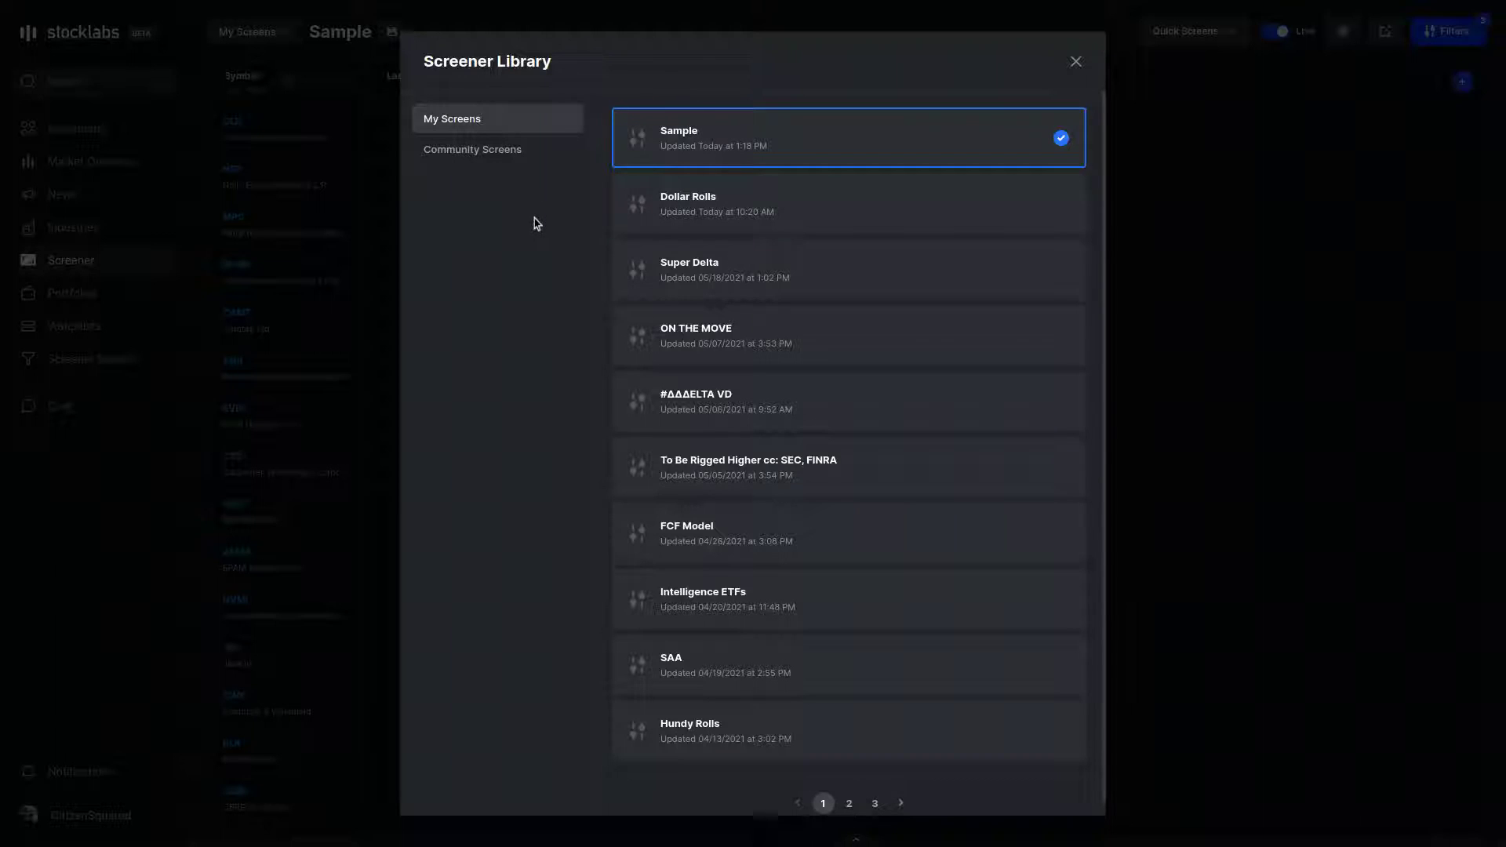
pyautogui.click(458, 153)
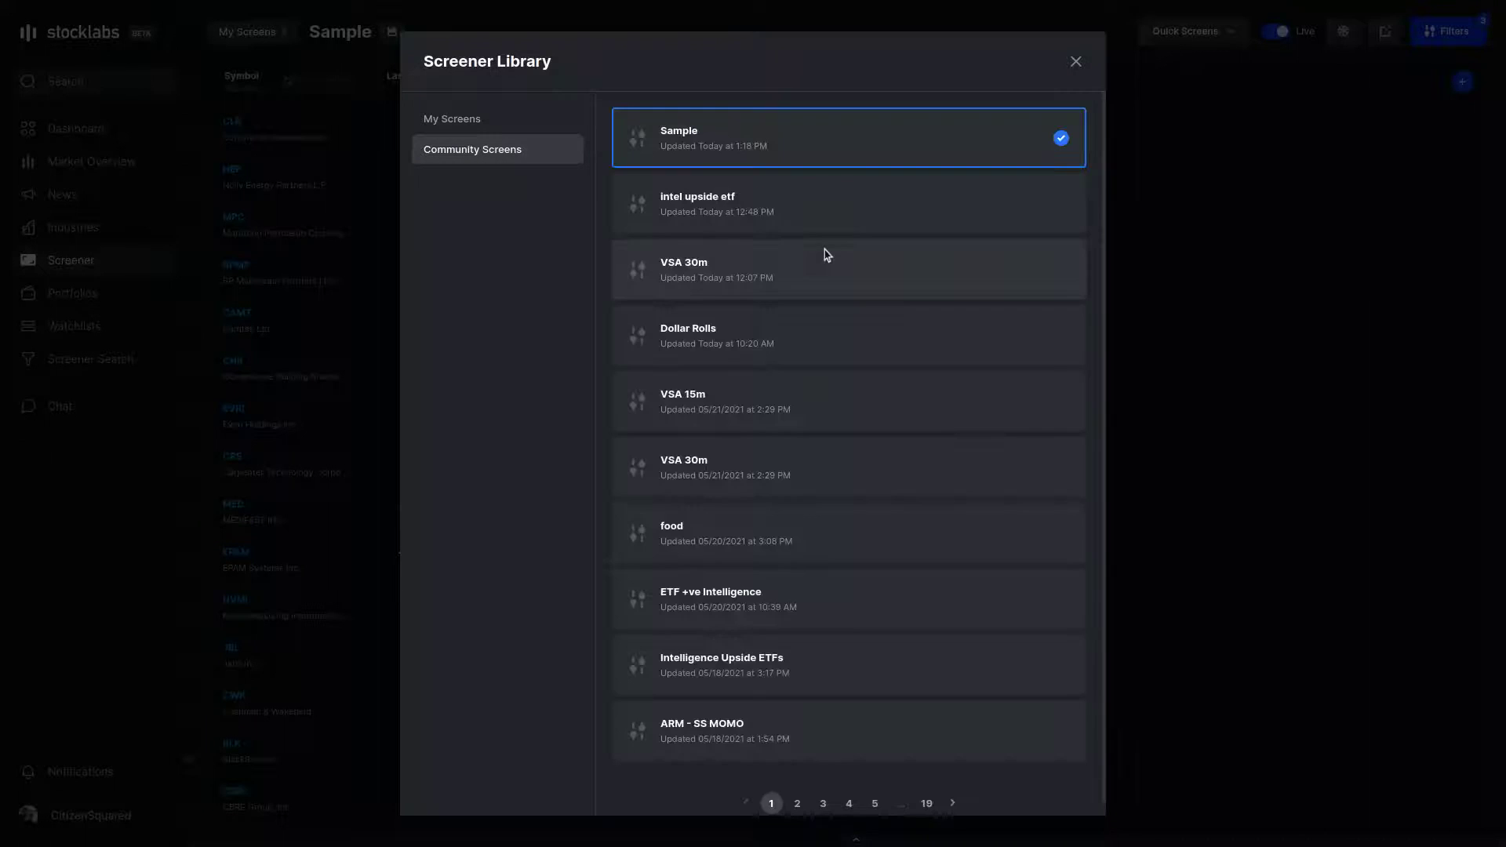
pyautogui.scroll(-1, 924, 330)
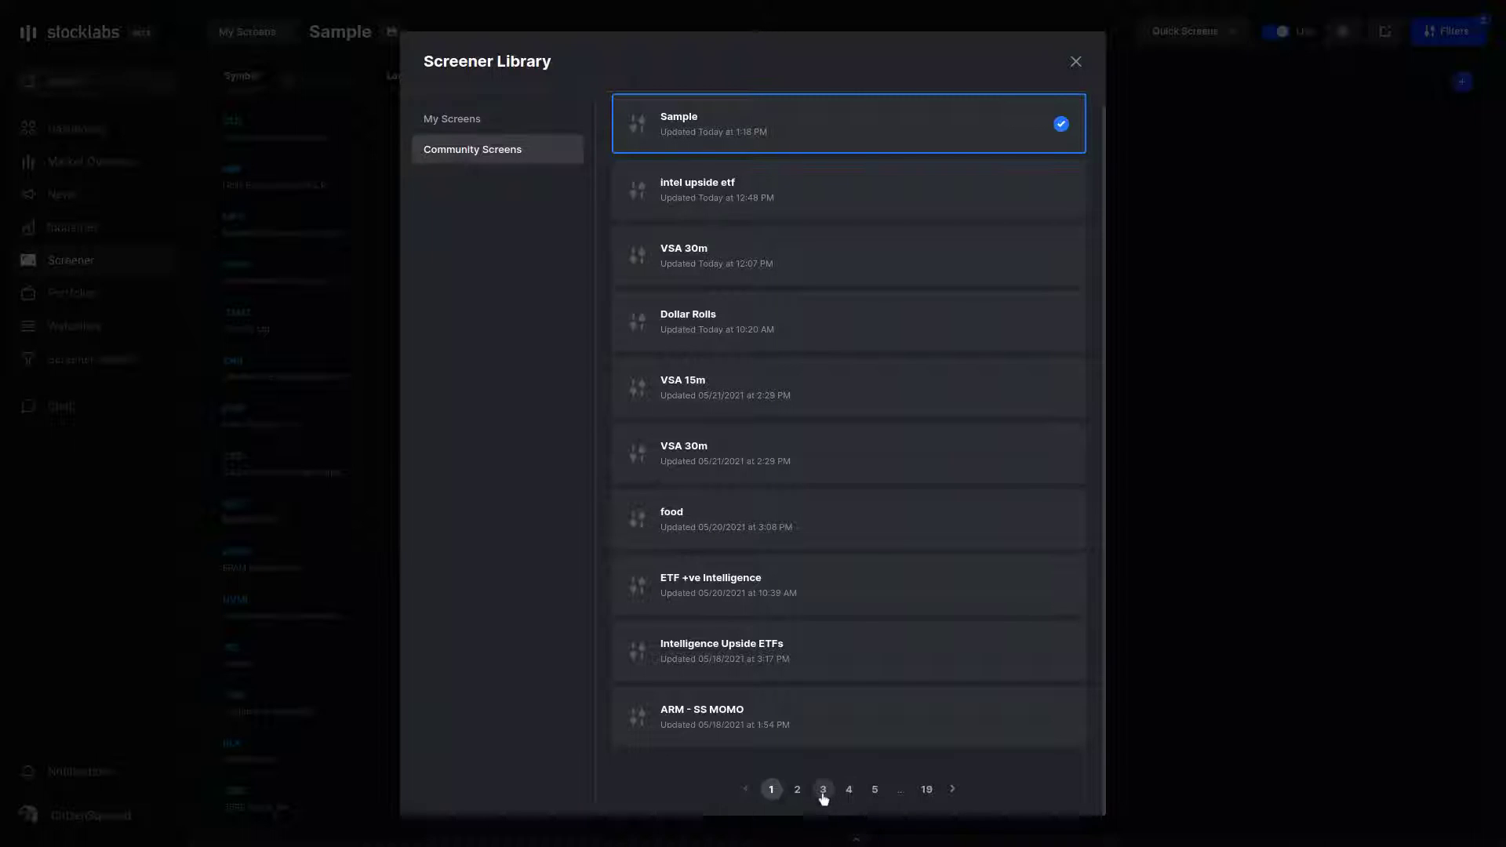
pyautogui.click(852, 262)
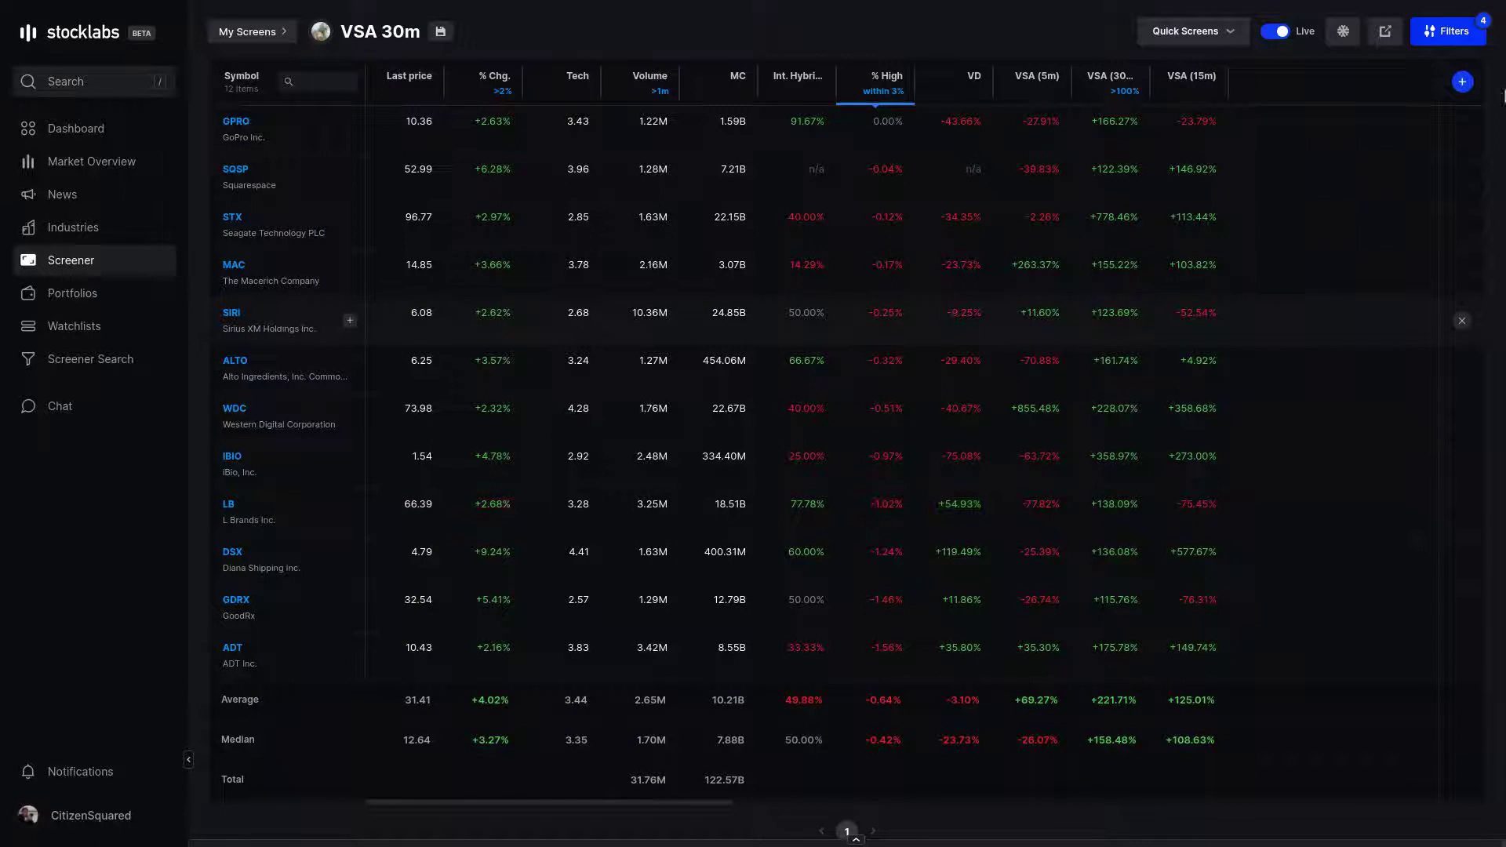
# - Save a copy of the VSA 30m screen as a public screener named 'Stolen'
pyautogui.click(1462, 82)
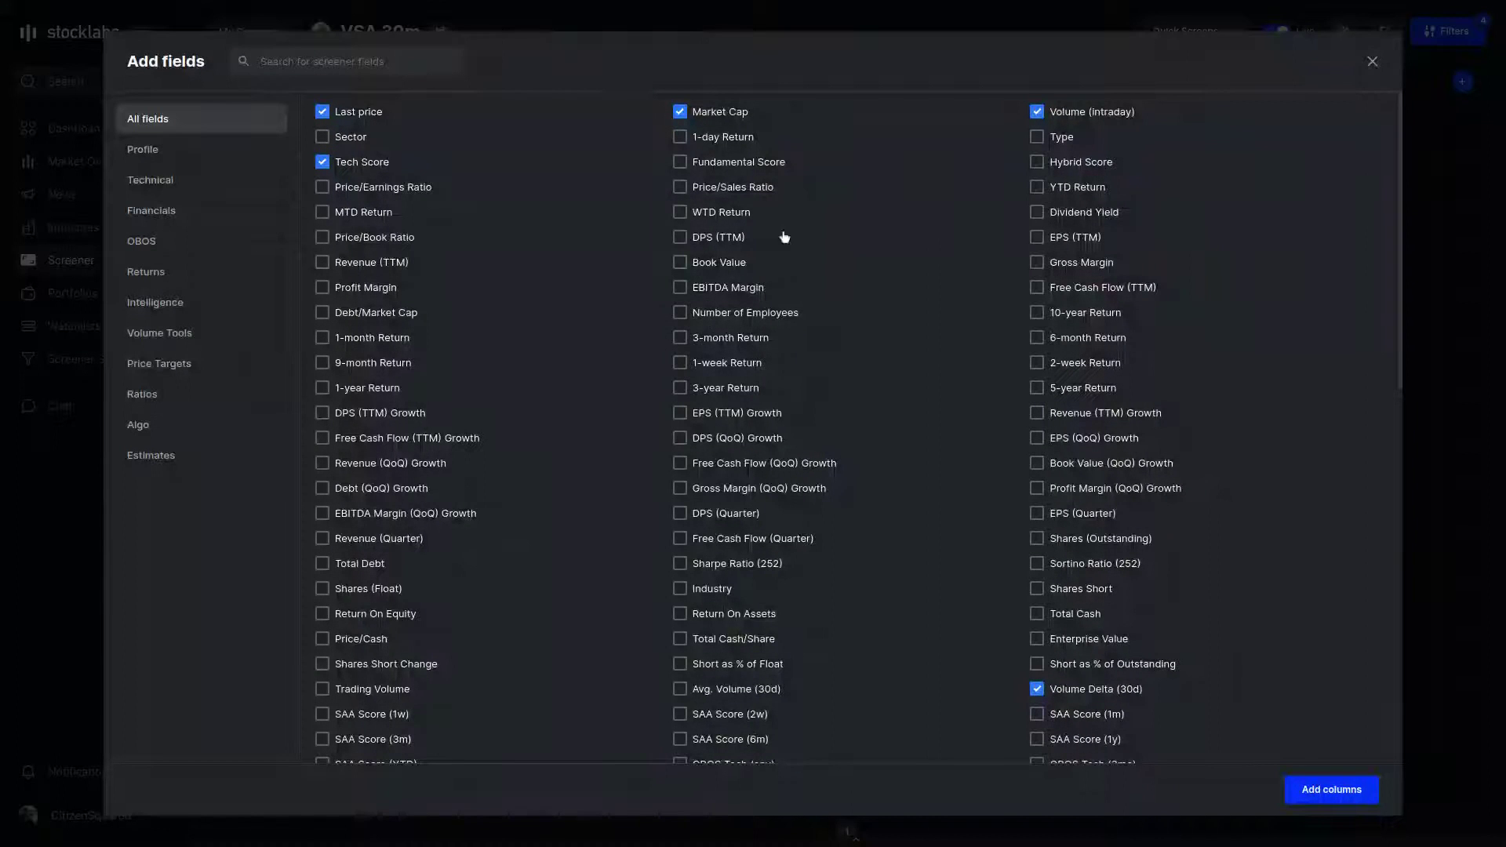
pyautogui.click(1373, 62)
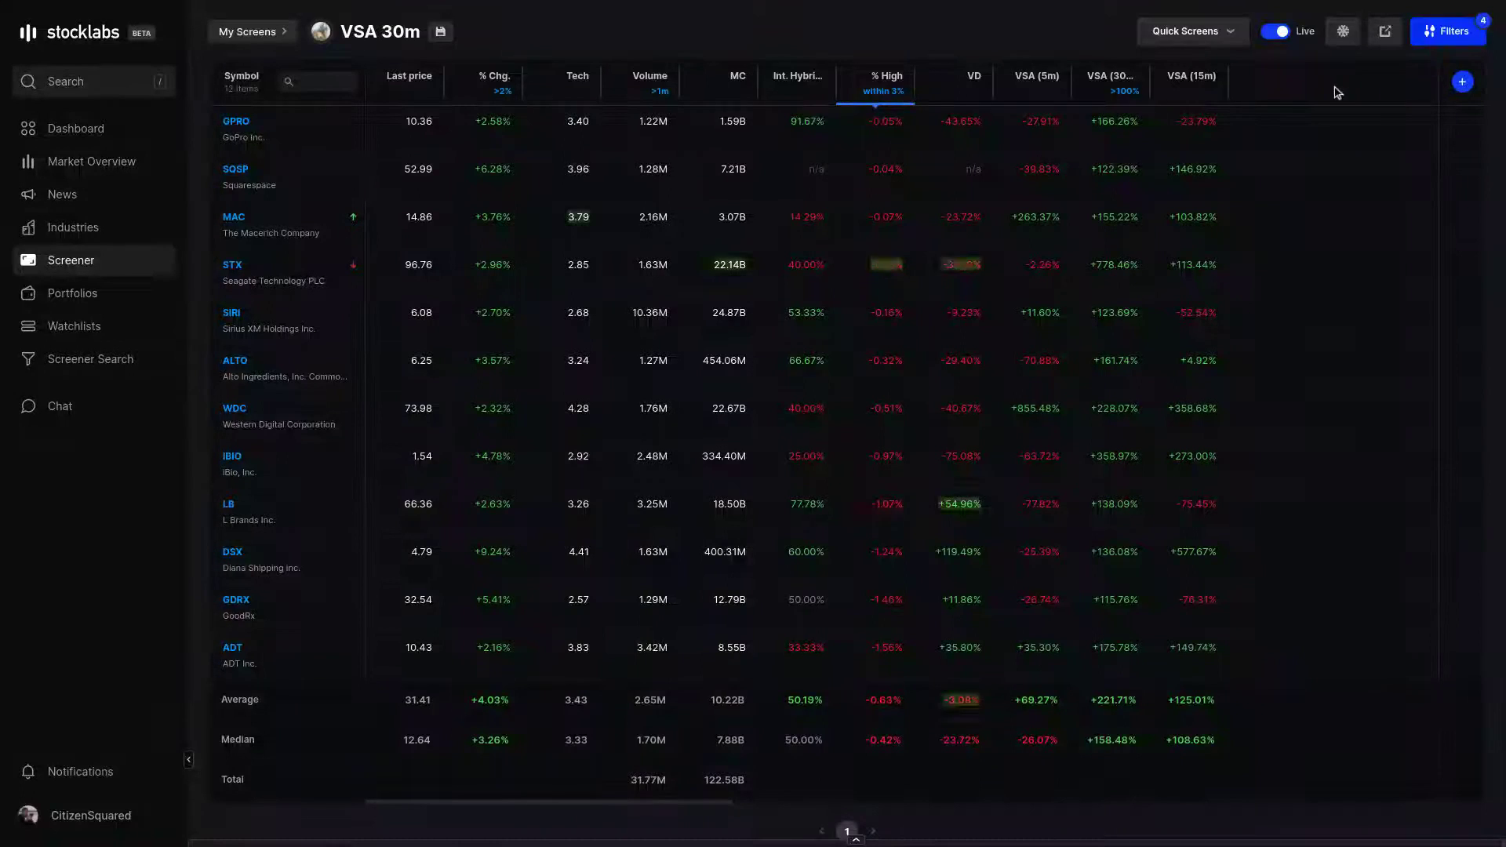
pyautogui.click(440, 32)
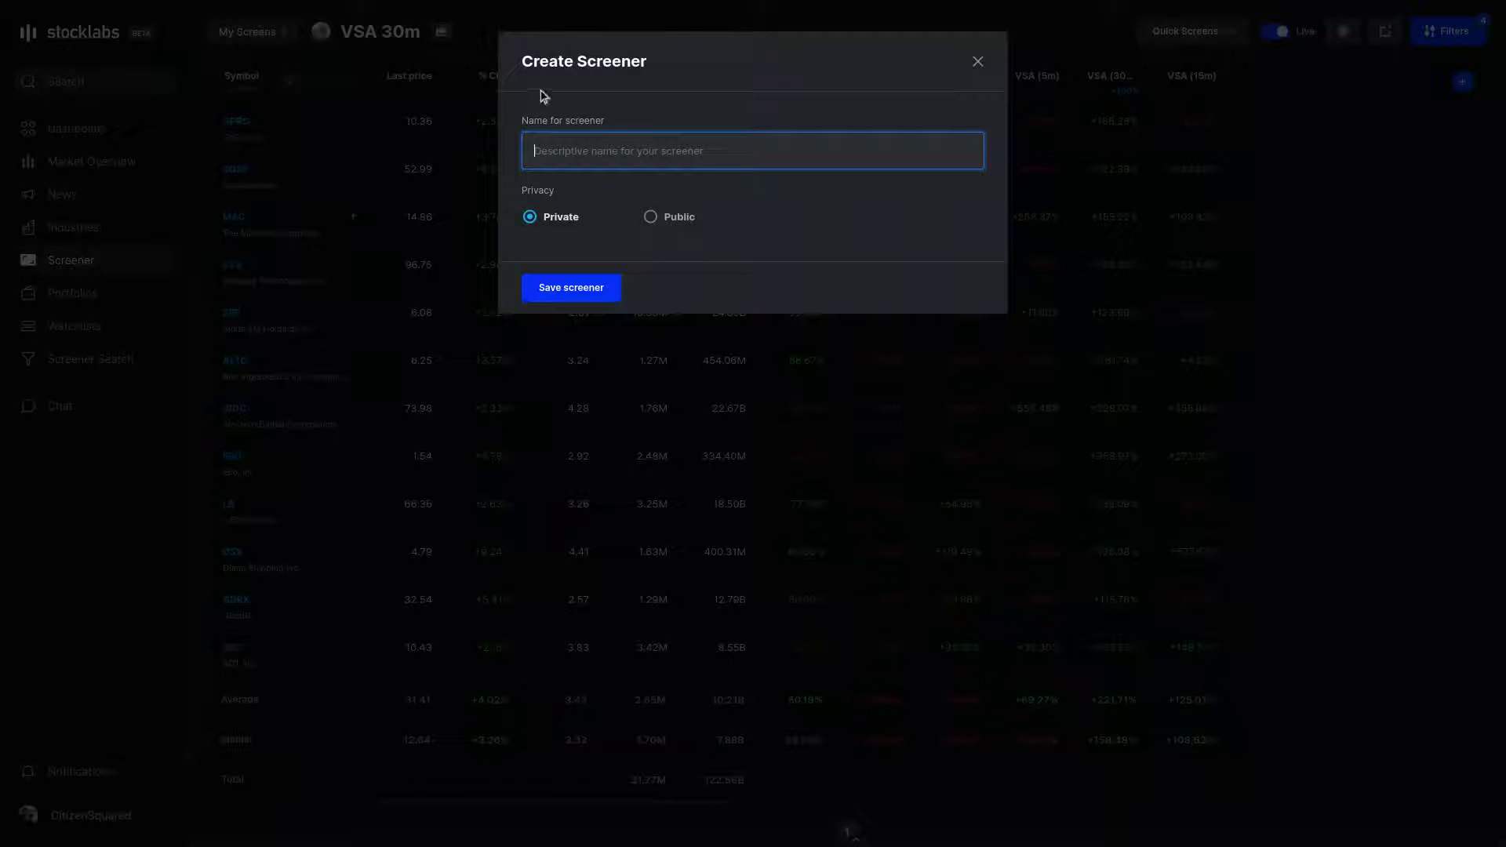
pyautogui.click(654, 219)
pyautogui.click(671, 158)
pyautogui.write('Stolen')
pyautogui.click(599, 291)
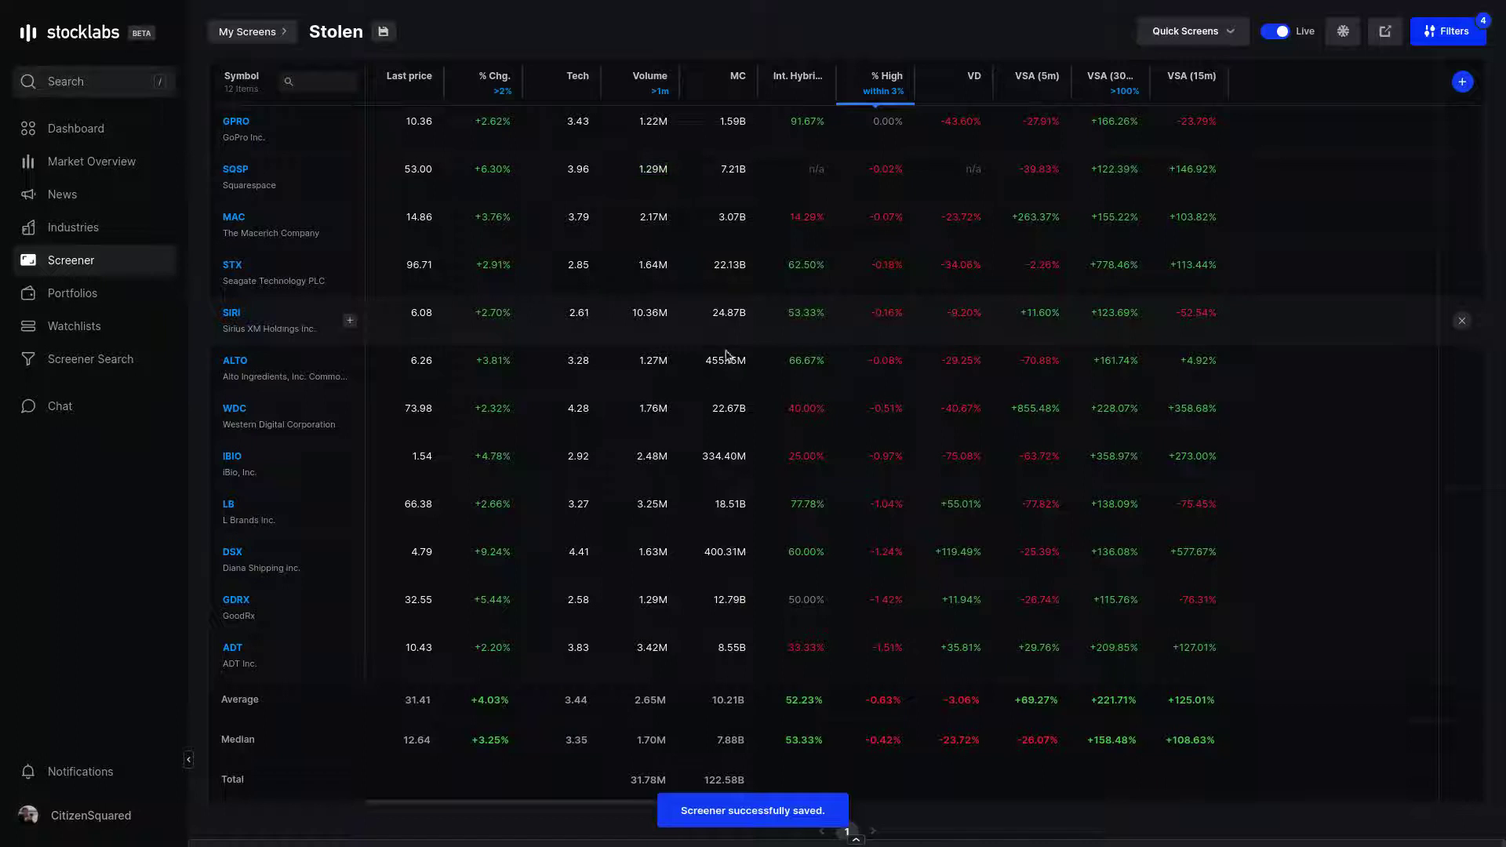
# - Delete the 'Stolen' and 'Sample' presets from the Screener Library, confirming each, then close it
pyautogui.click(271, 36)
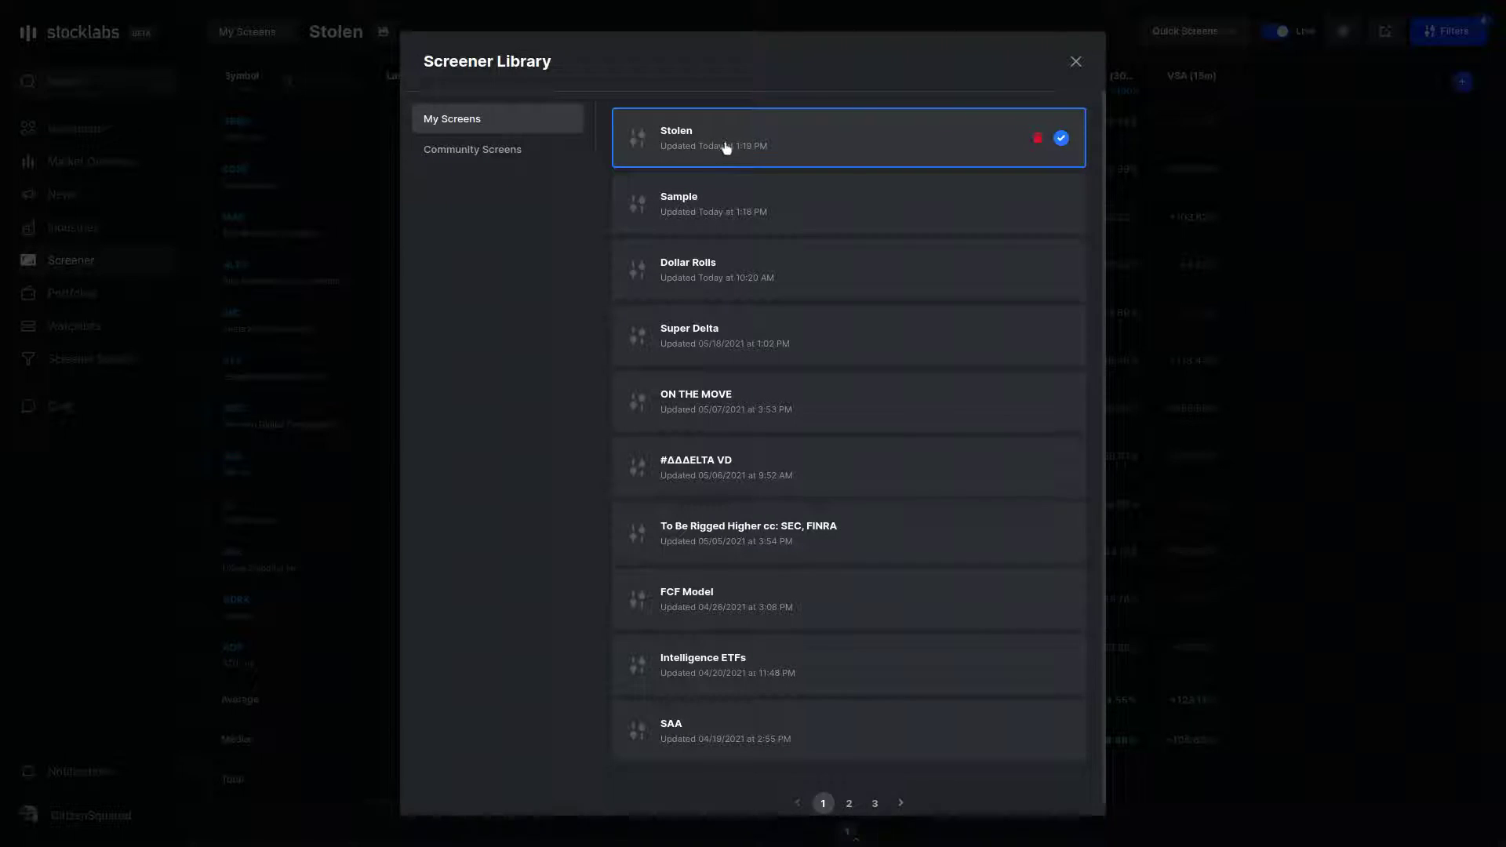
pyautogui.click(1038, 140)
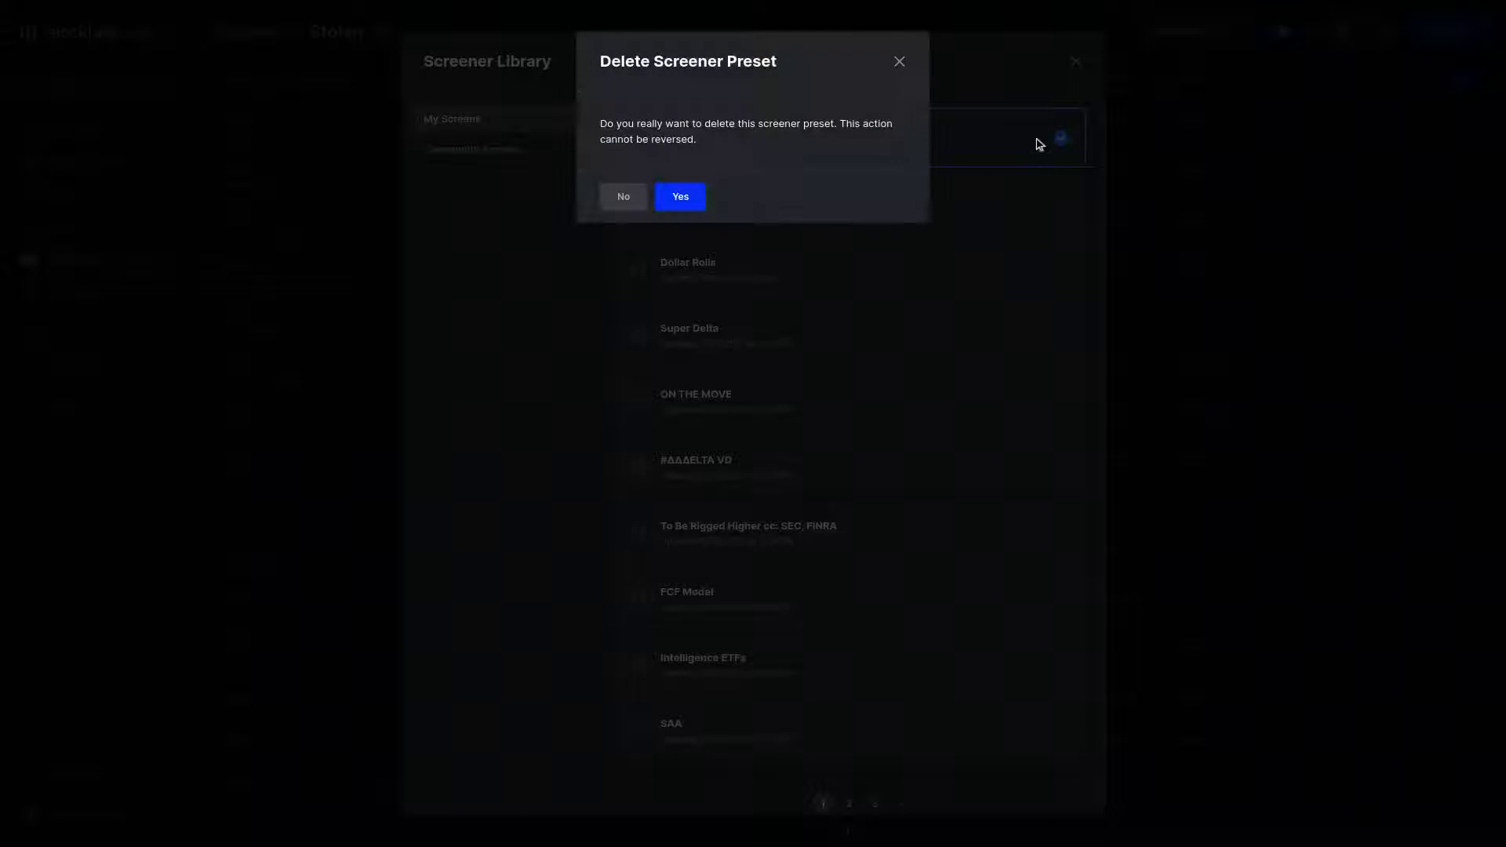
pyautogui.click(678, 197)
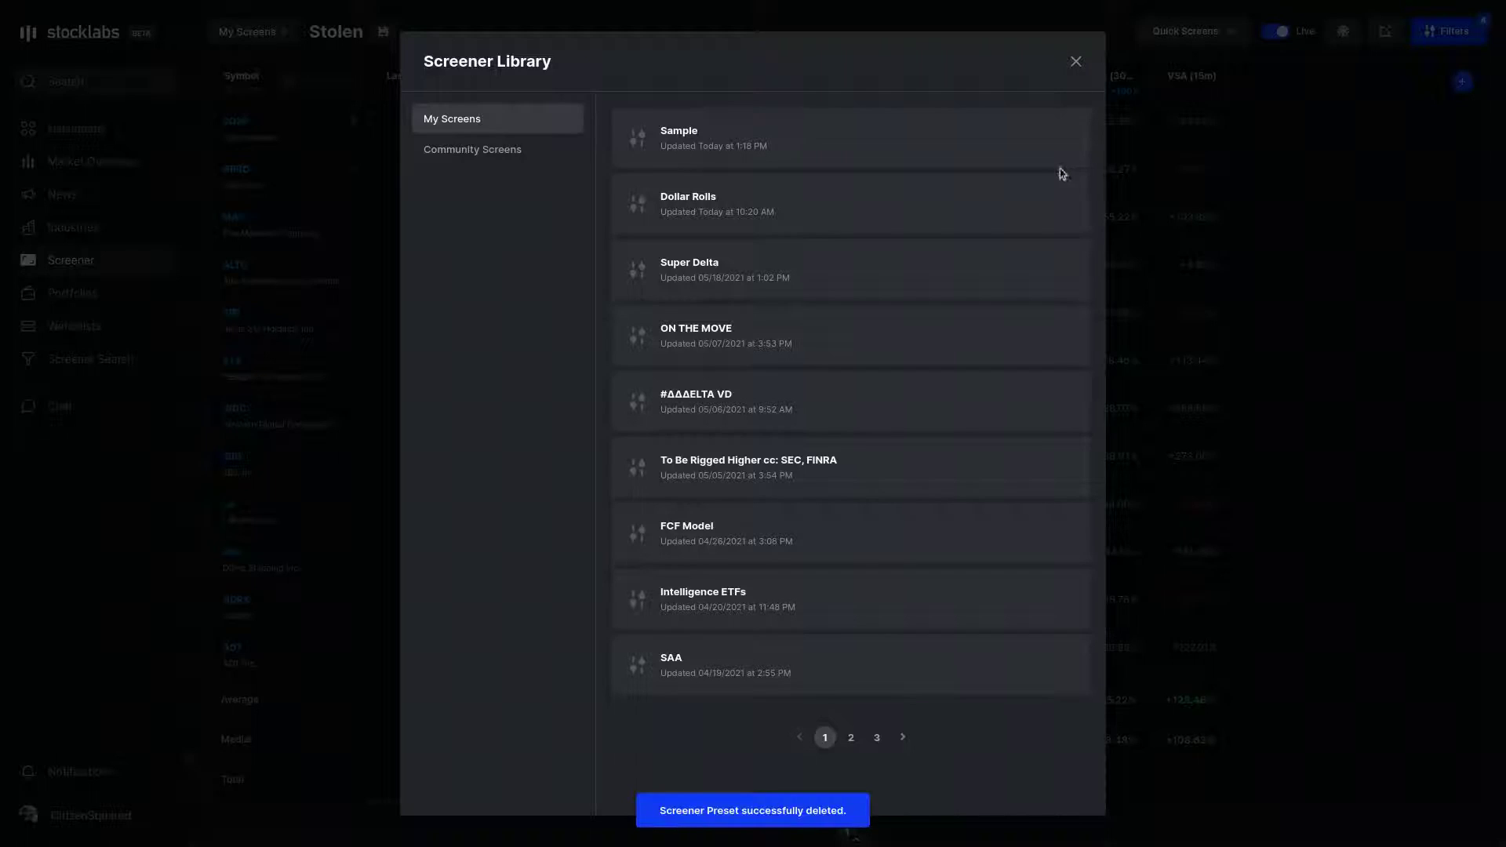
pyautogui.click(1065, 141)
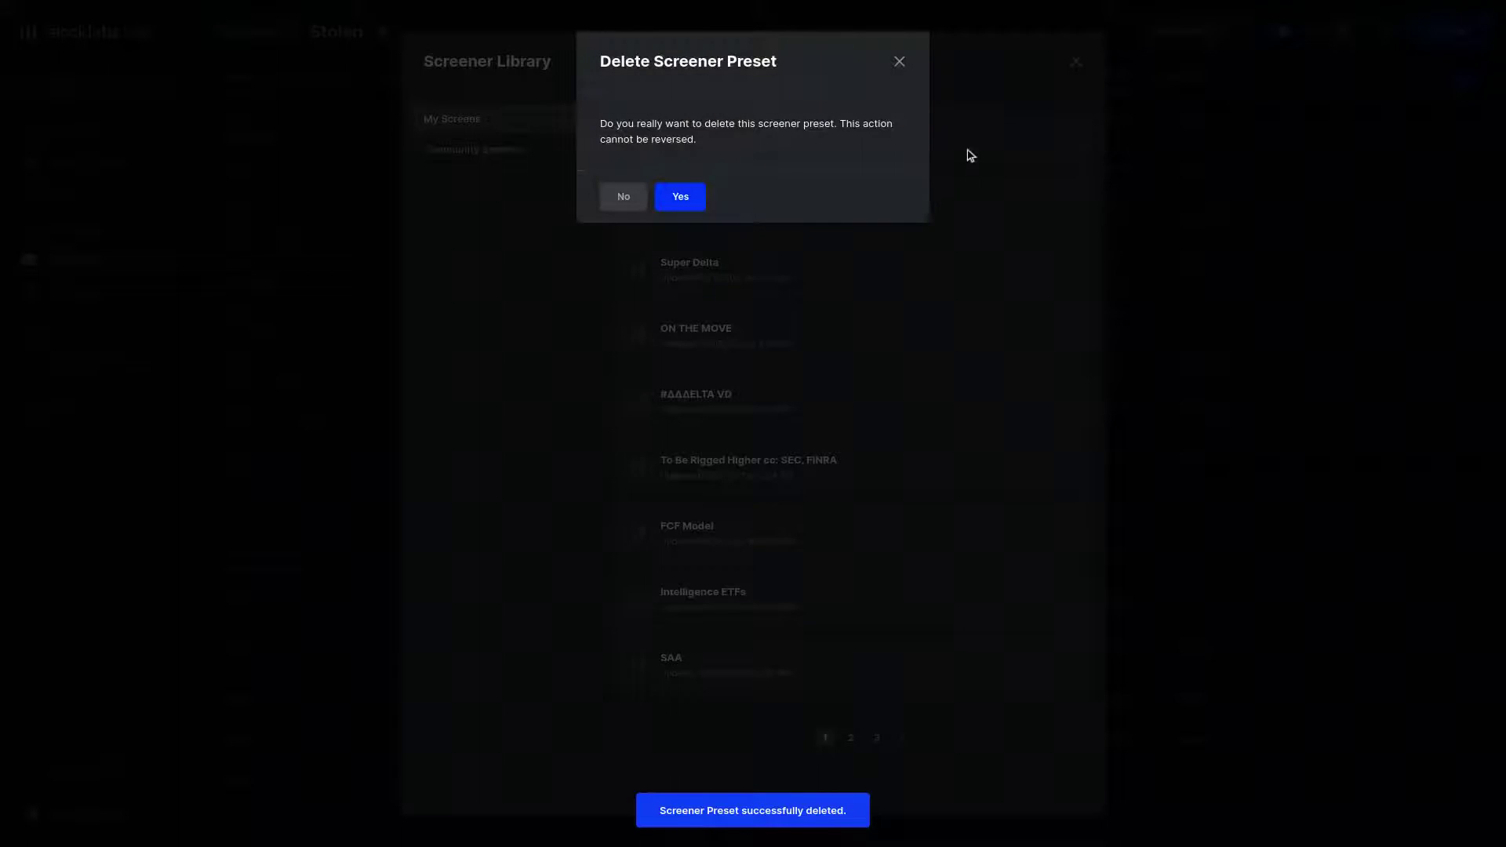
pyautogui.click(681, 197)
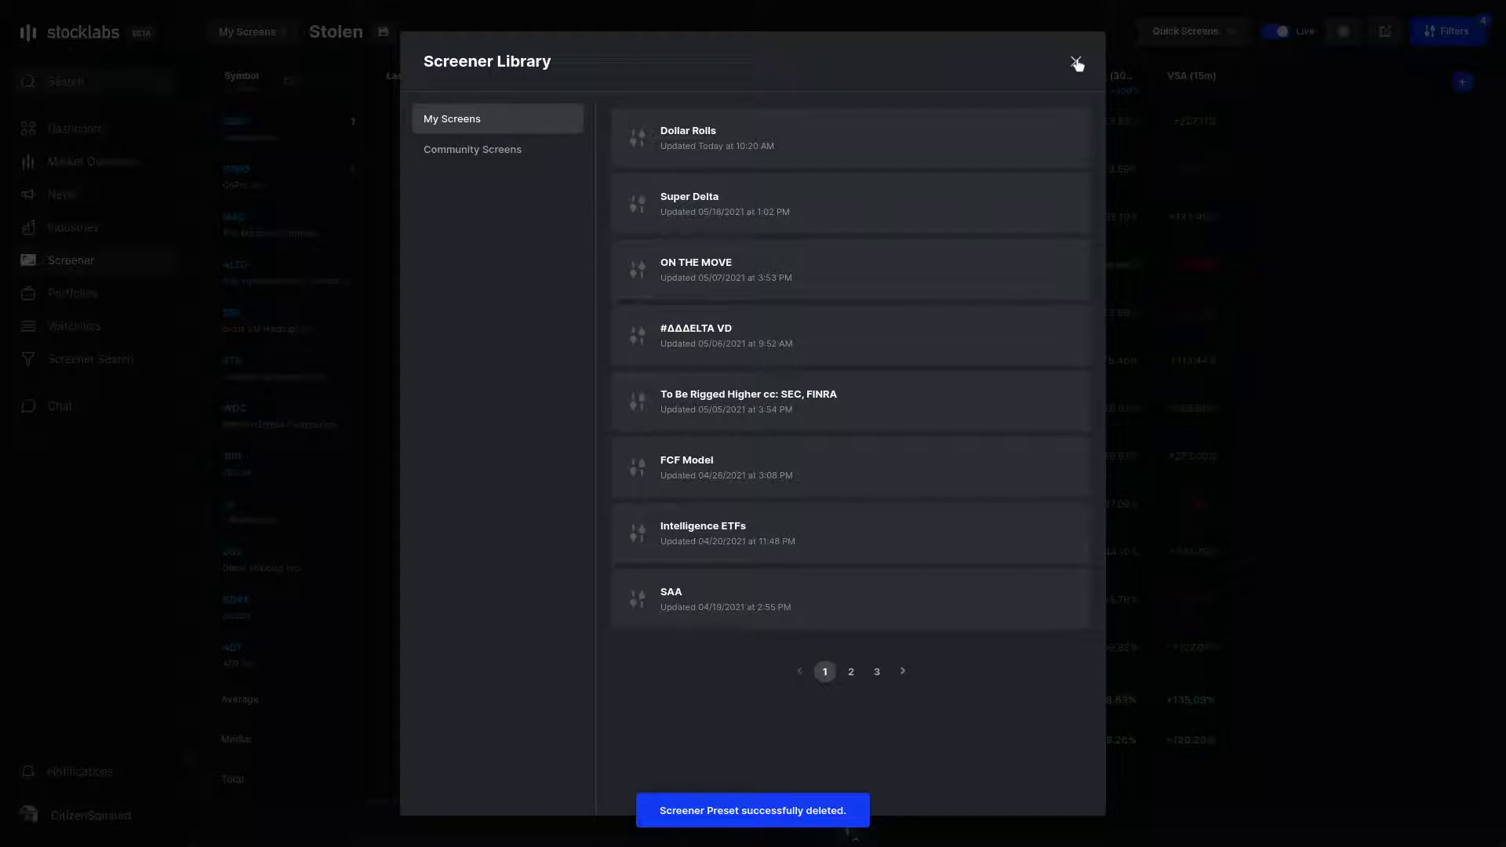
pyautogui.click(1076, 62)
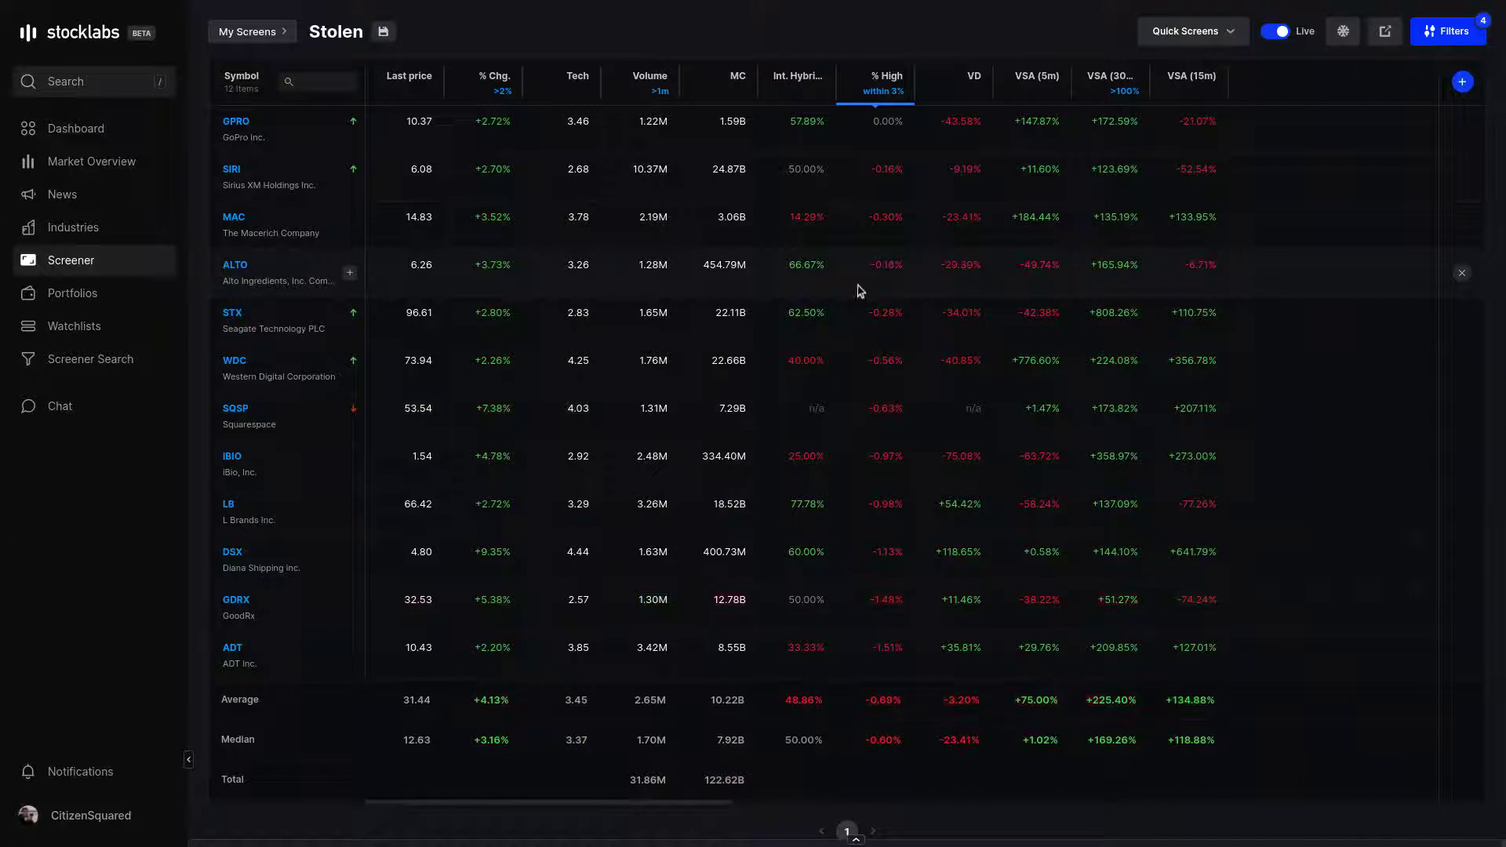
# - Load the '15min VSA' screen from page 2 of the Screener Library, showing 71 stocks
pyautogui.click(272, 33)
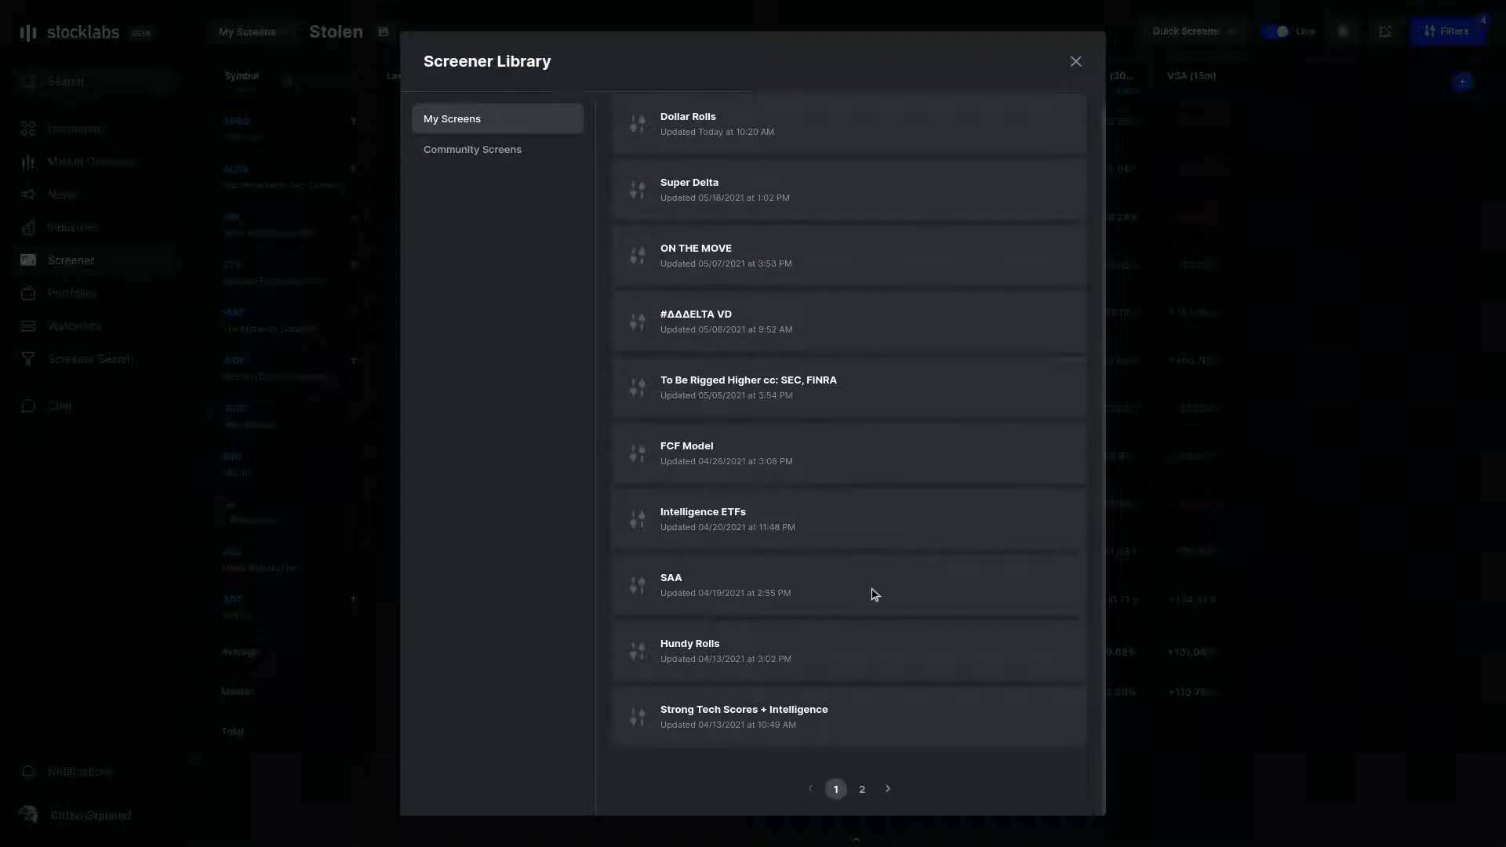
pyautogui.click(864, 793)
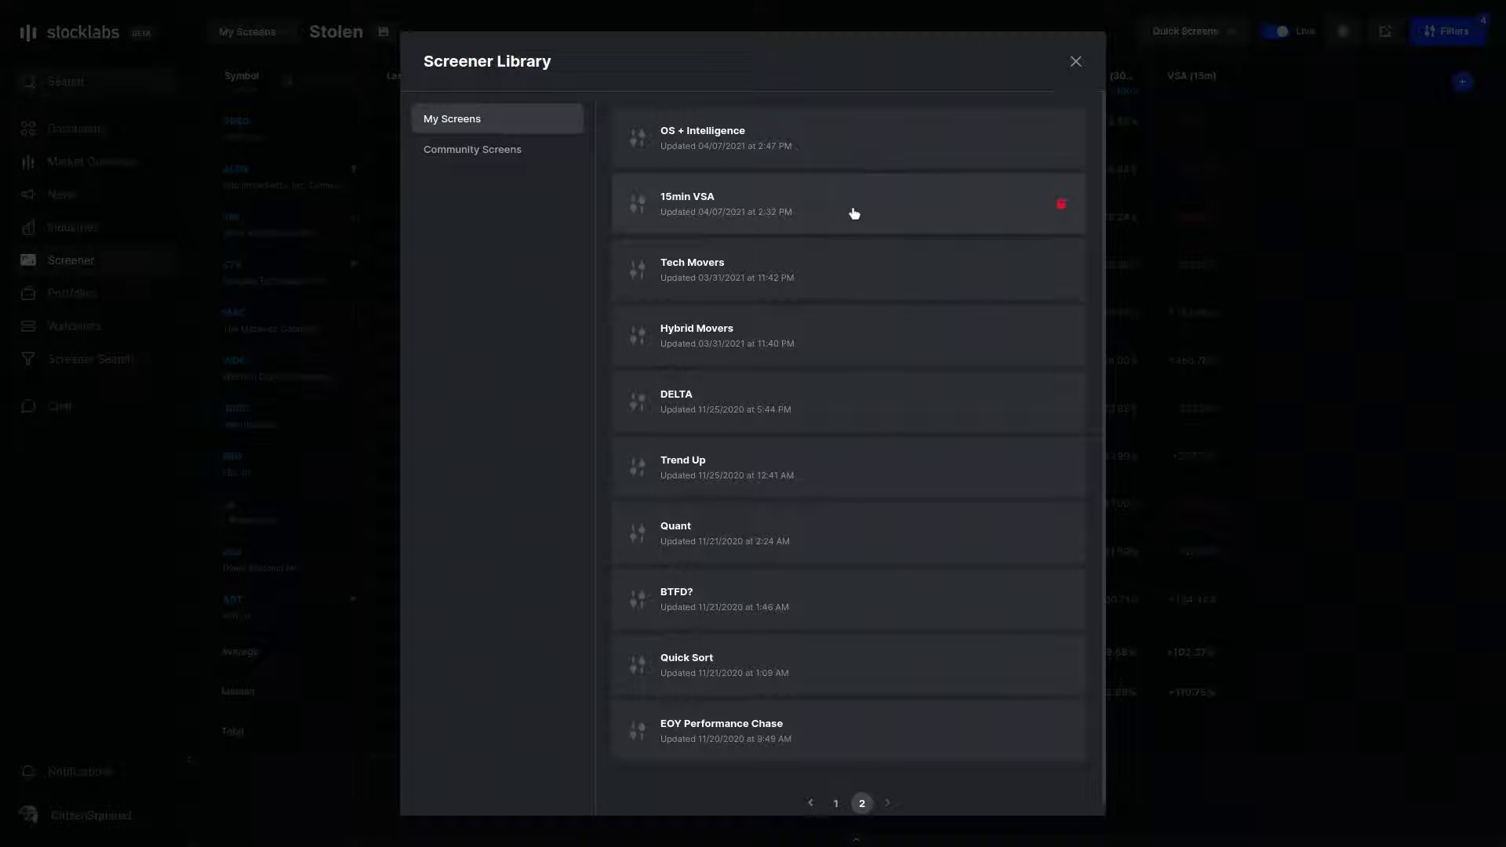
pyautogui.click(854, 214)
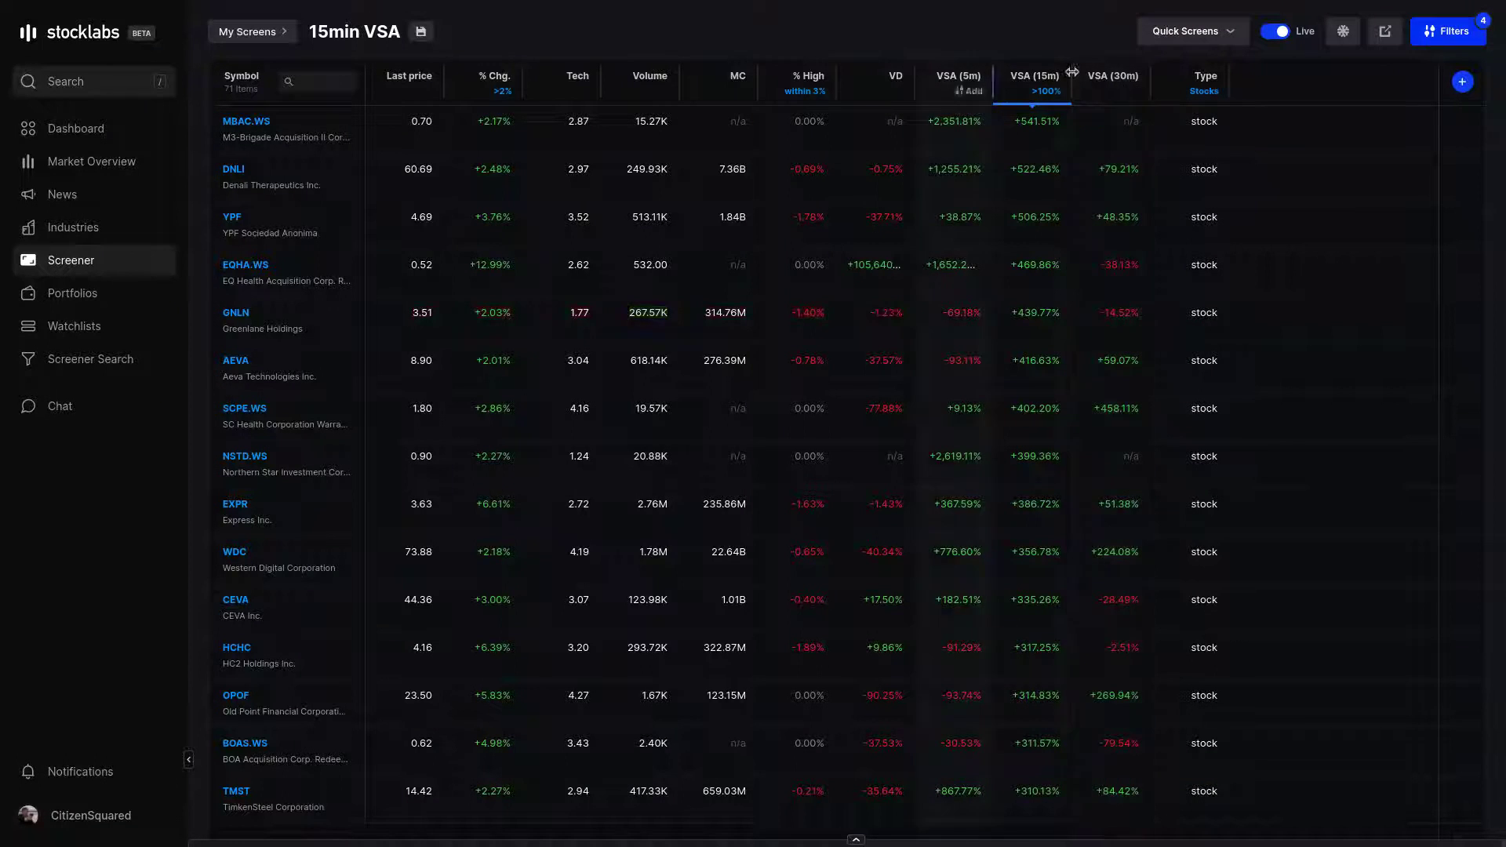
# - Search the screener fields for 'volum' and add Volume Surge Analyzer (1m) as a column
pyautogui.click(1462, 83)
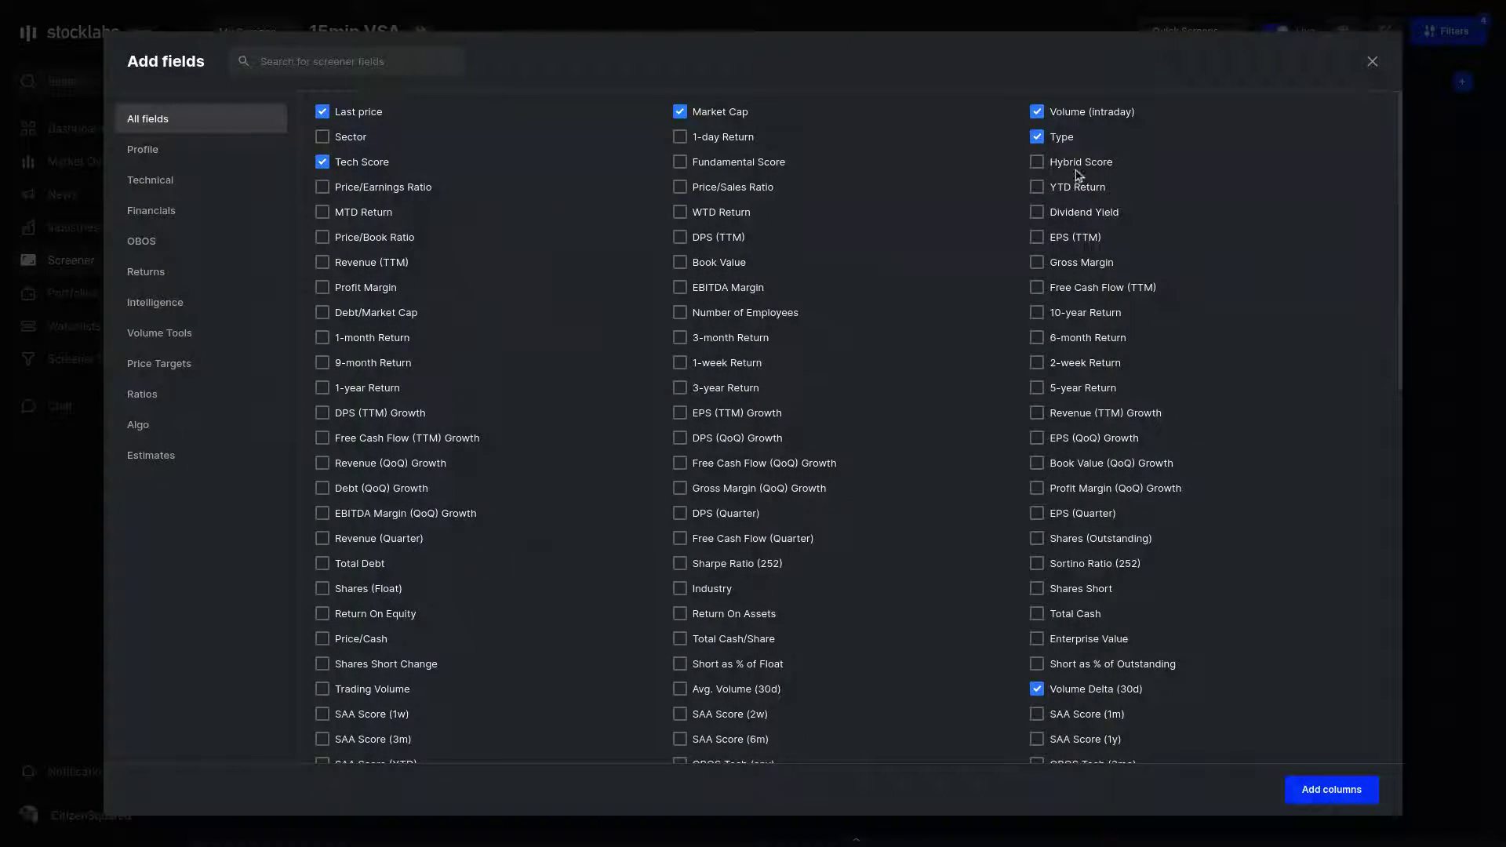
pyautogui.click(410, 67)
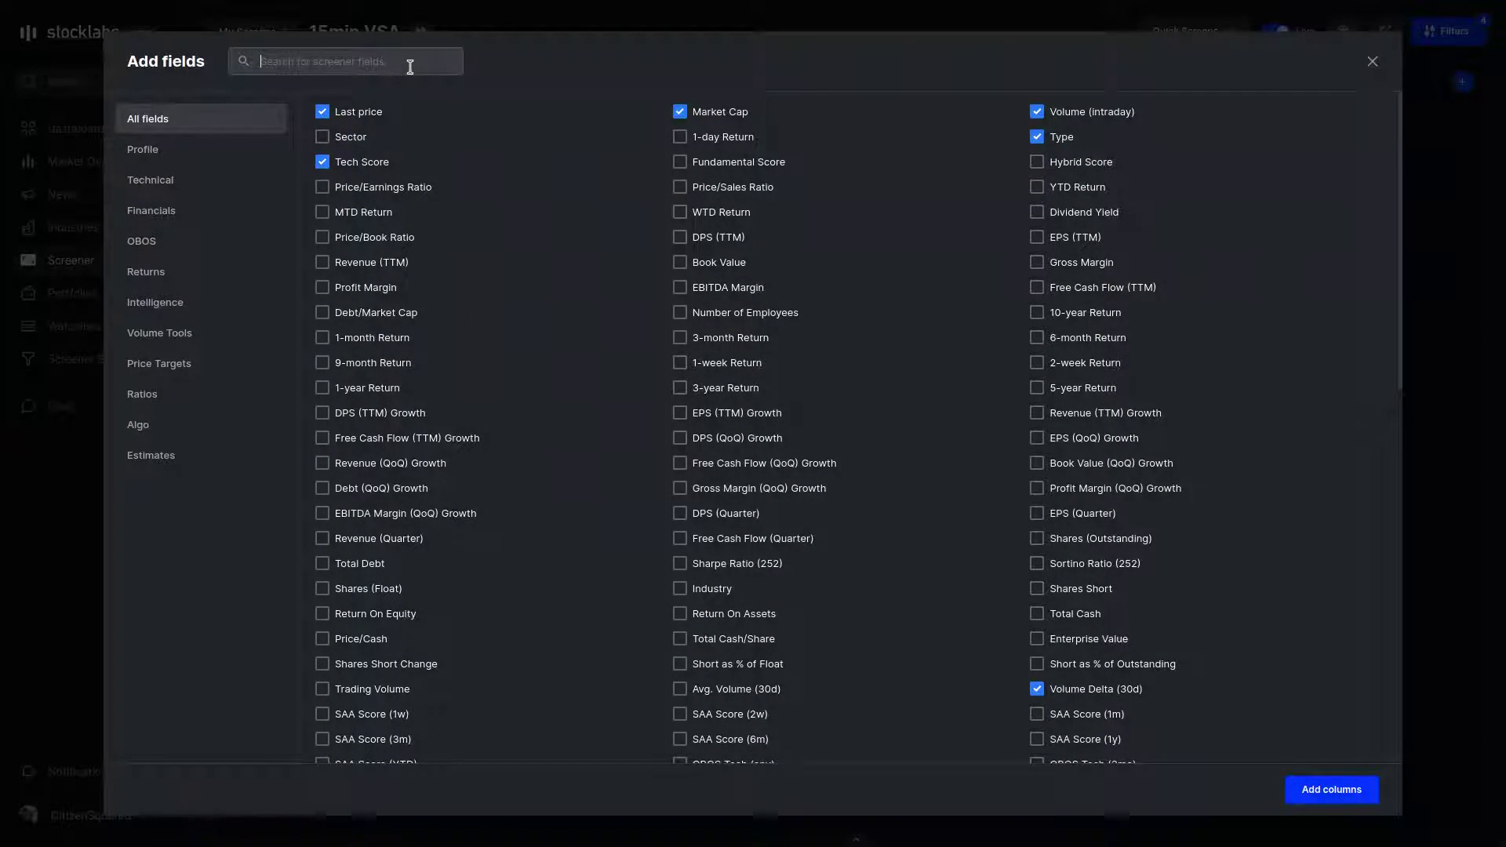
pyautogui.write('volue')
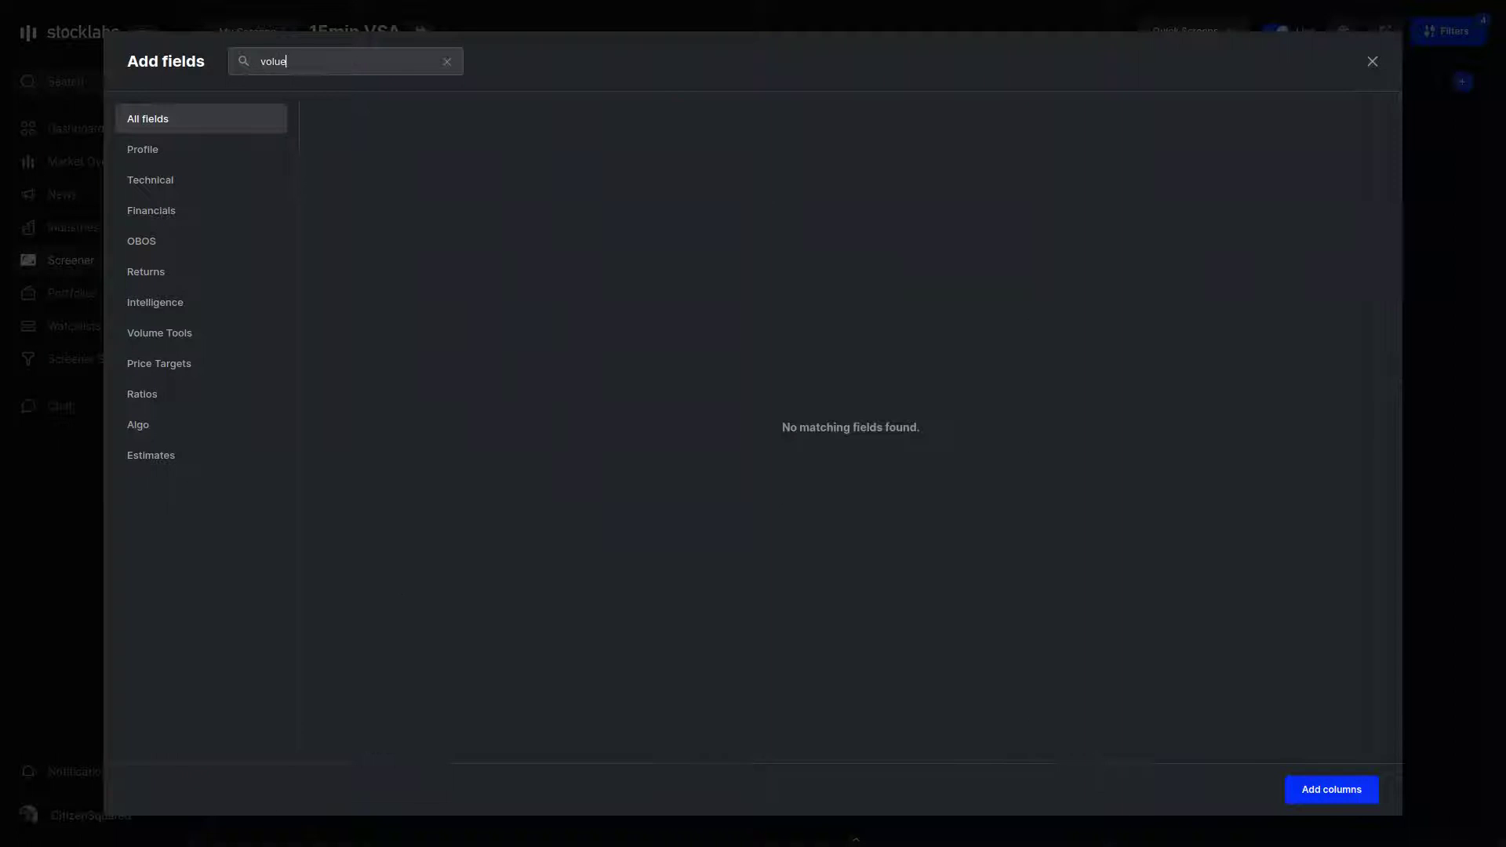
pyautogui.press('BackSpace')
pyautogui.write('m')
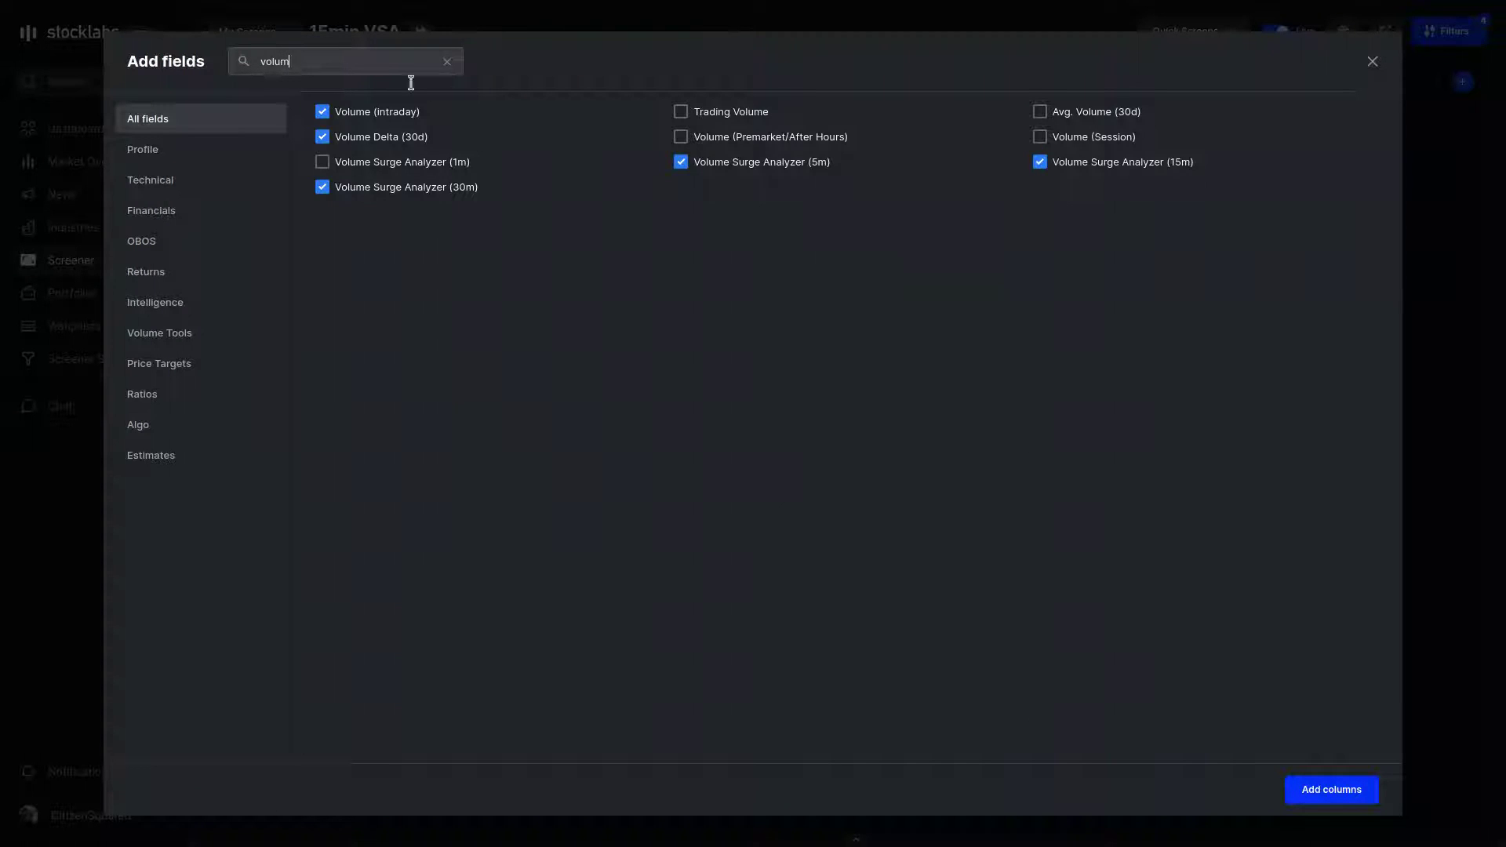
pyautogui.click(391, 163)
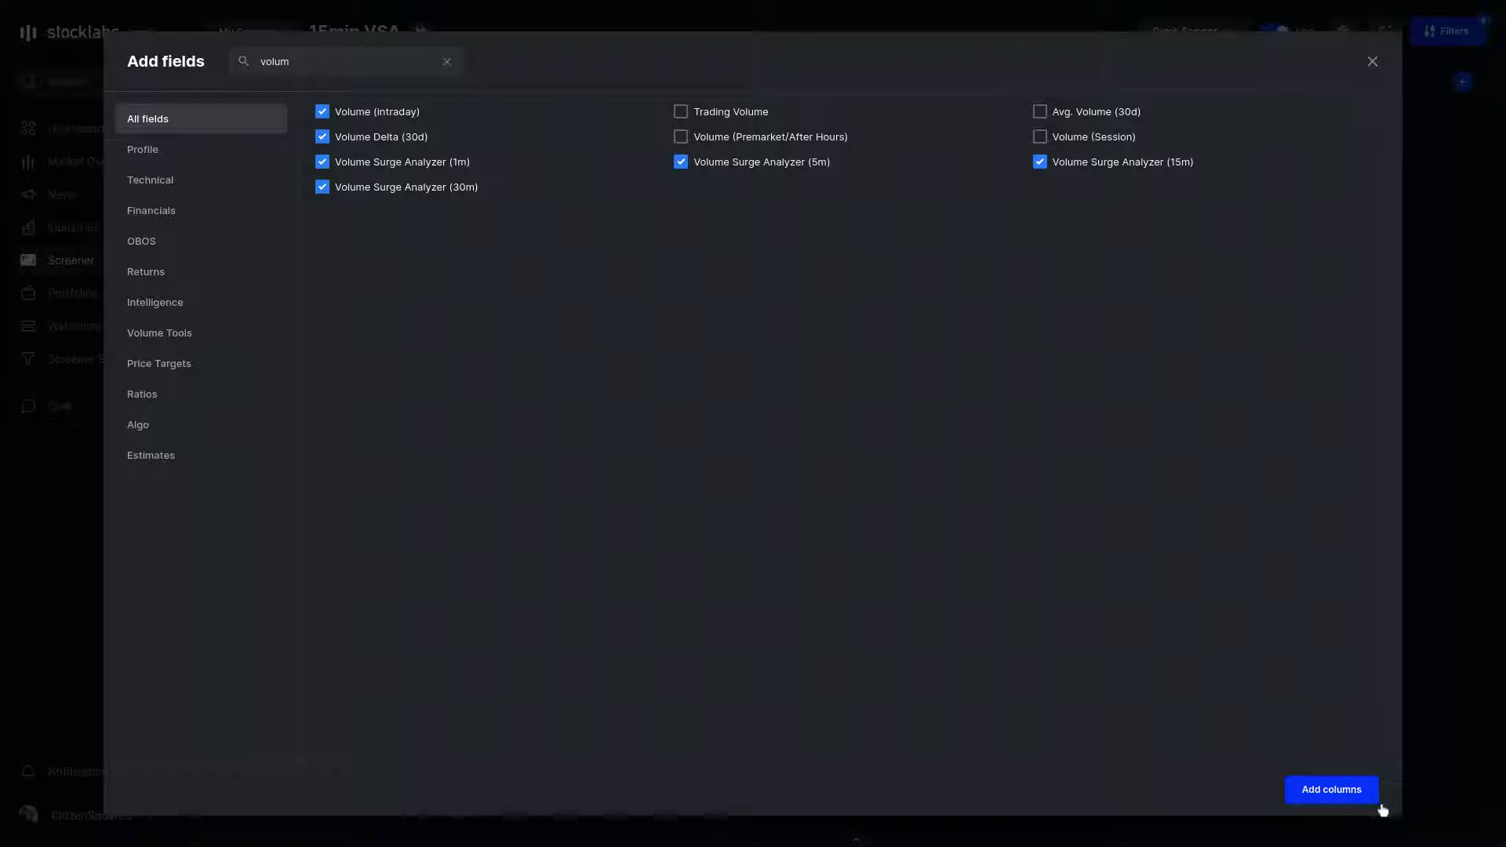
pyautogui.click(1330, 790)
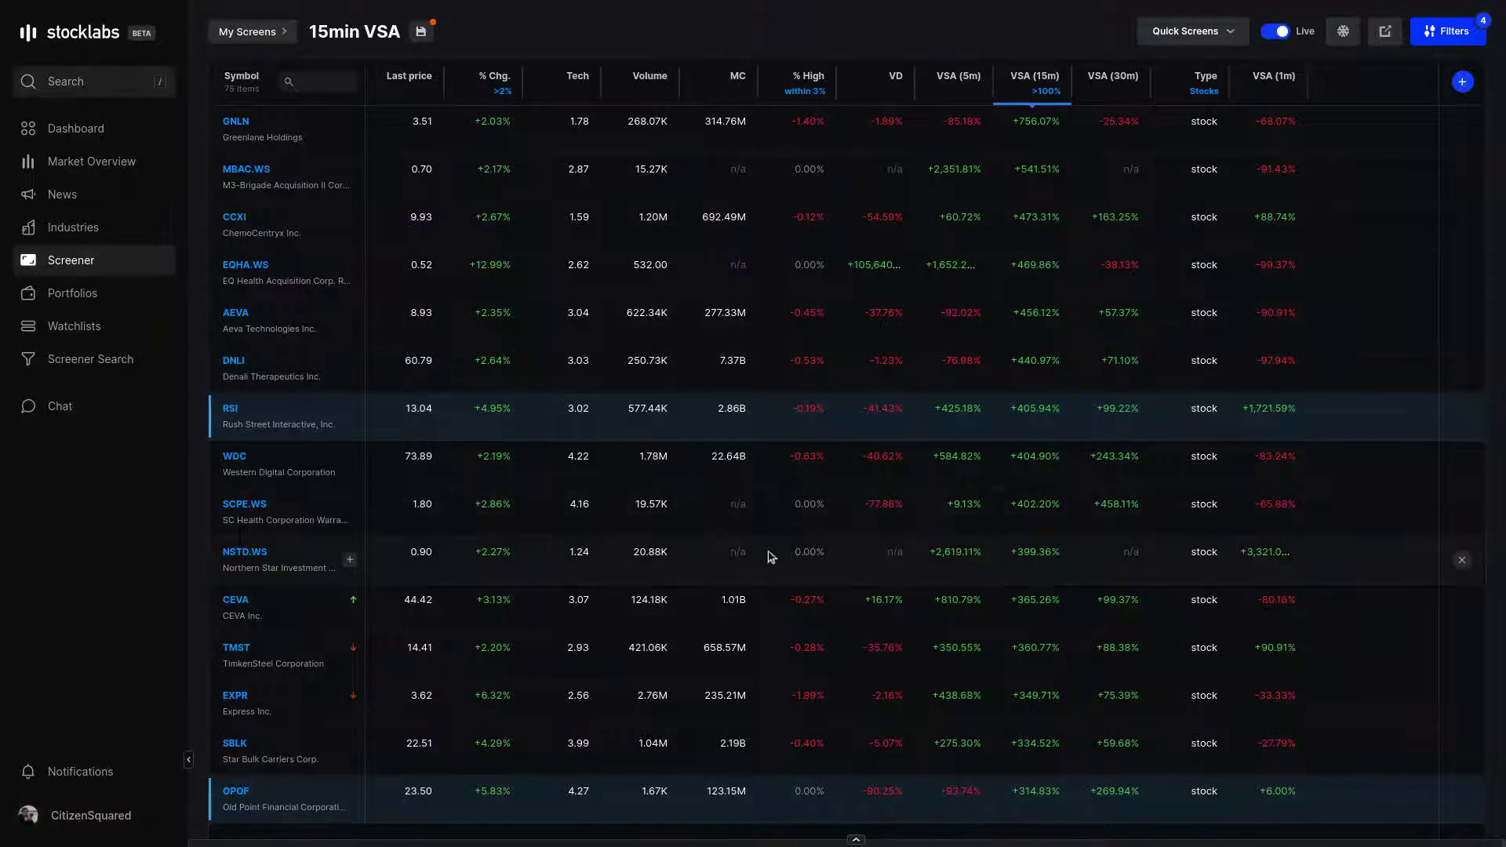
pyautogui.click(769, 431)
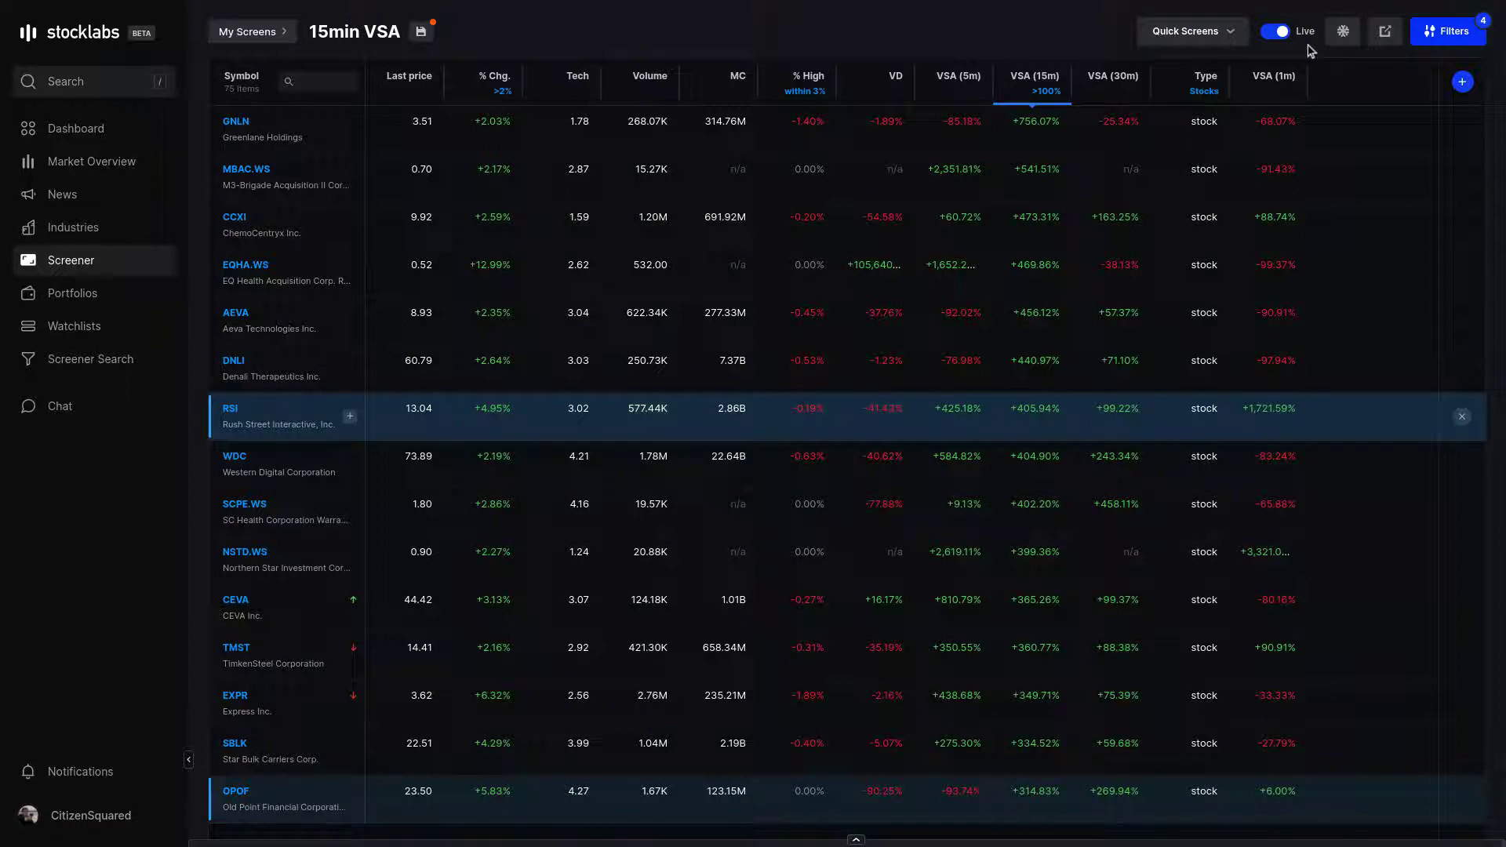
pyautogui.click(795, 437)
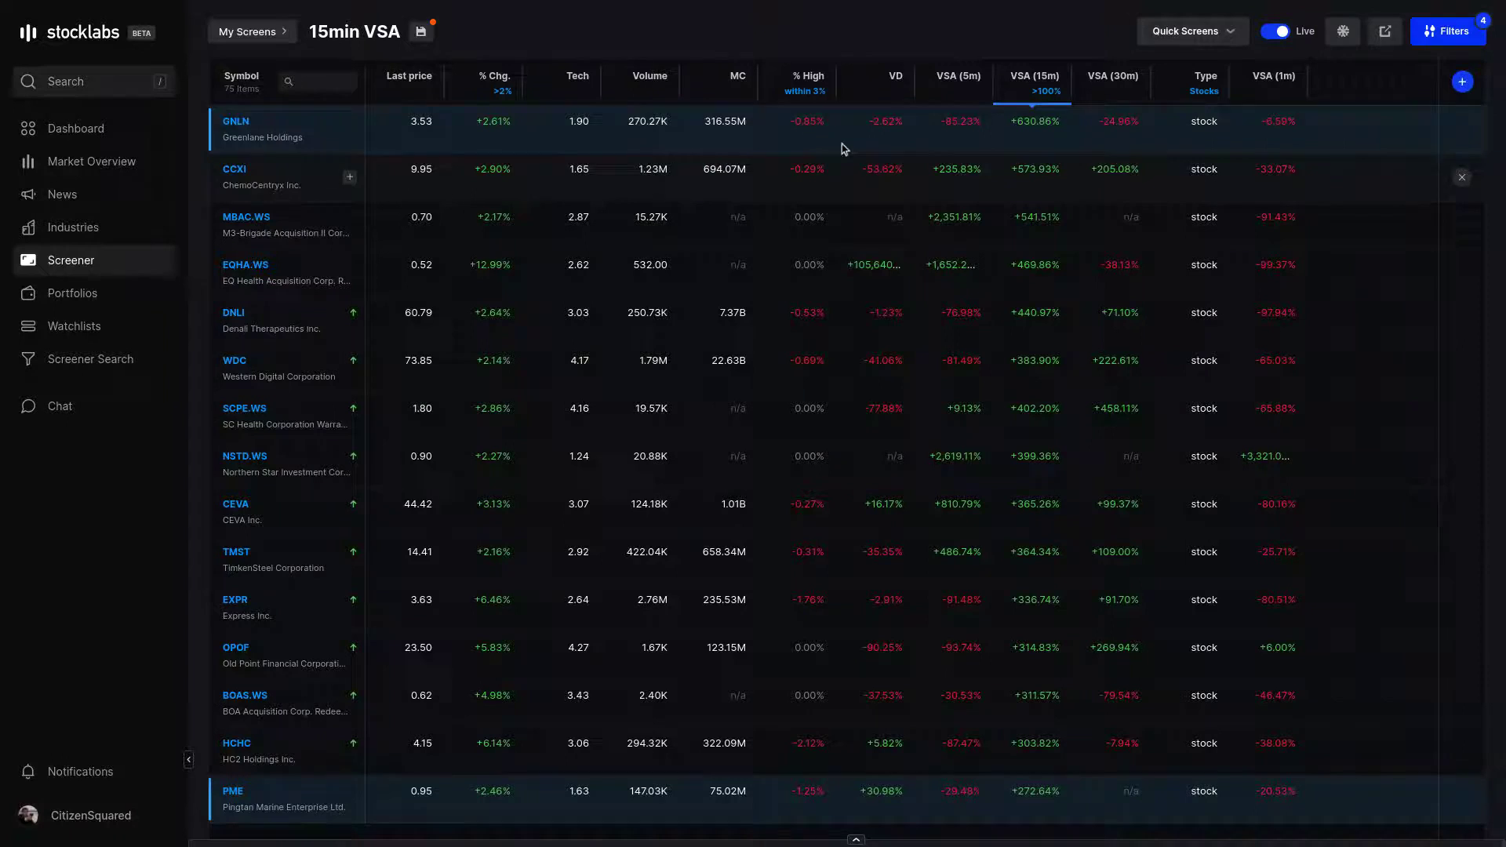
# - Load the saved DELTA screen from page 2 of the Screener Library
pyautogui.click(263, 36)
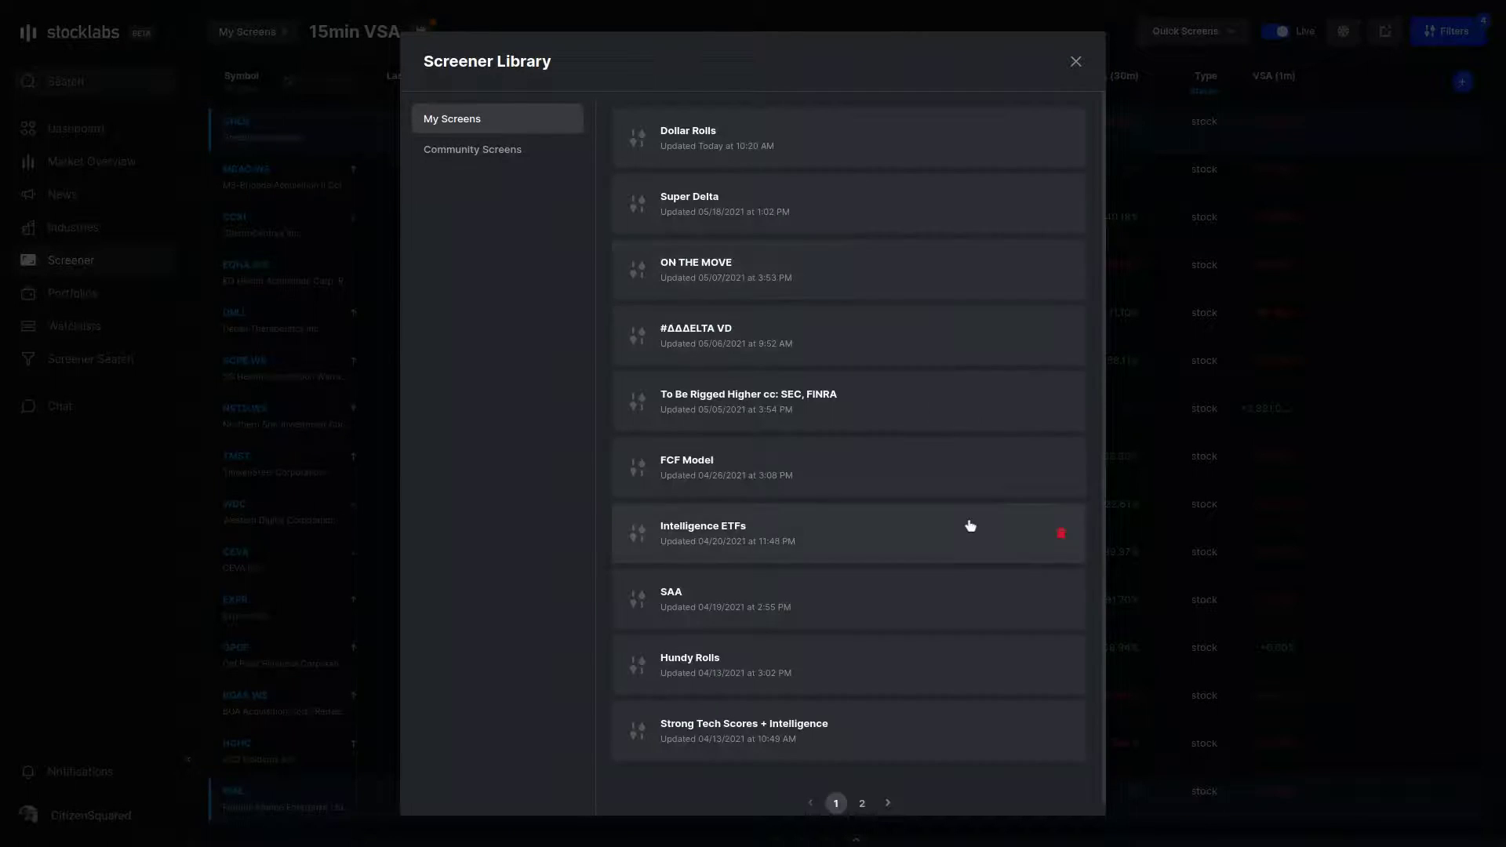
pyautogui.click(862, 803)
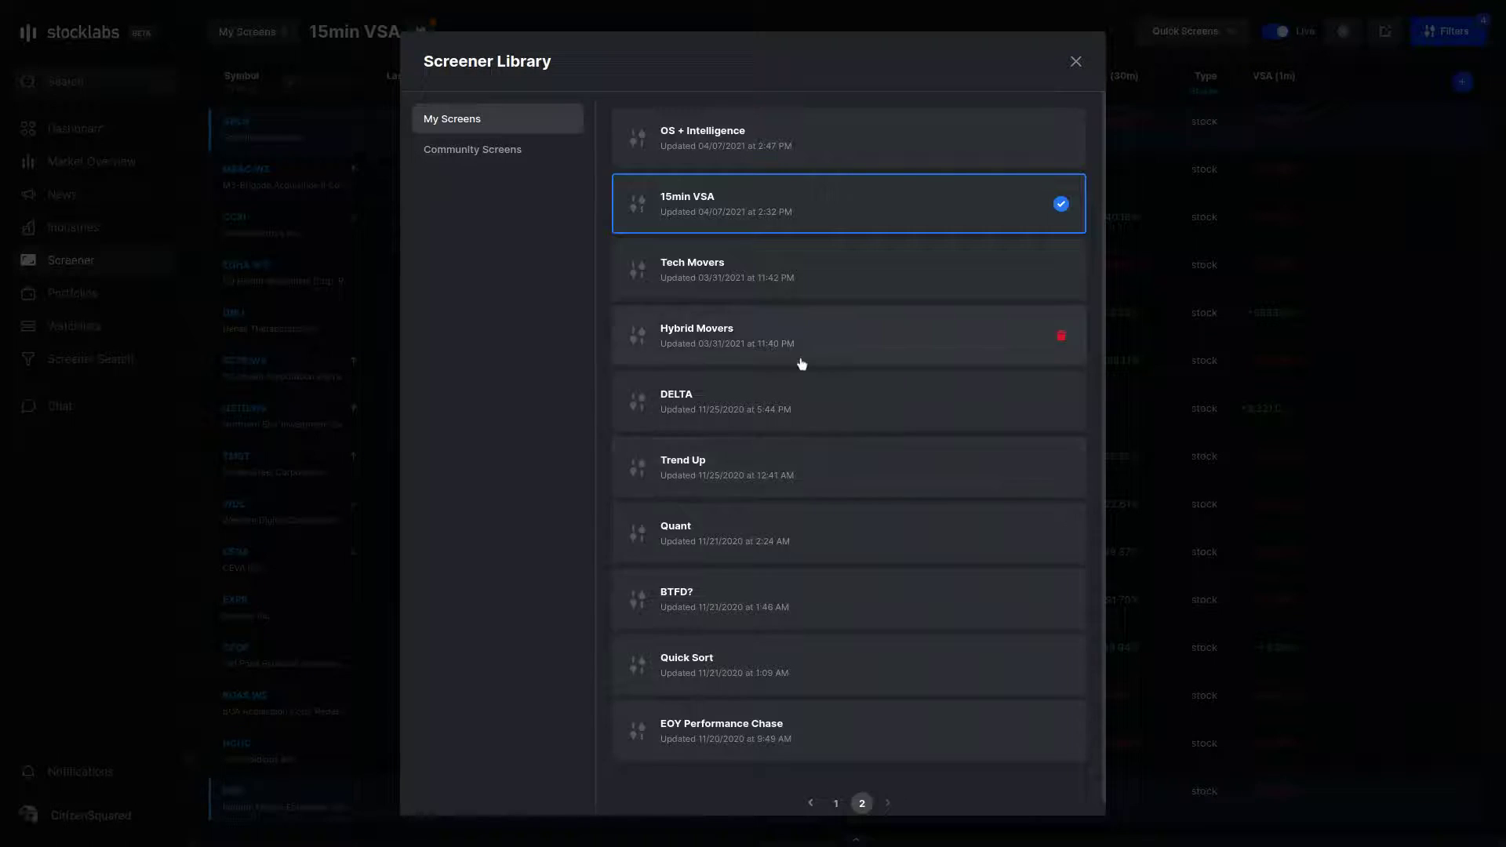
pyautogui.click(851, 410)
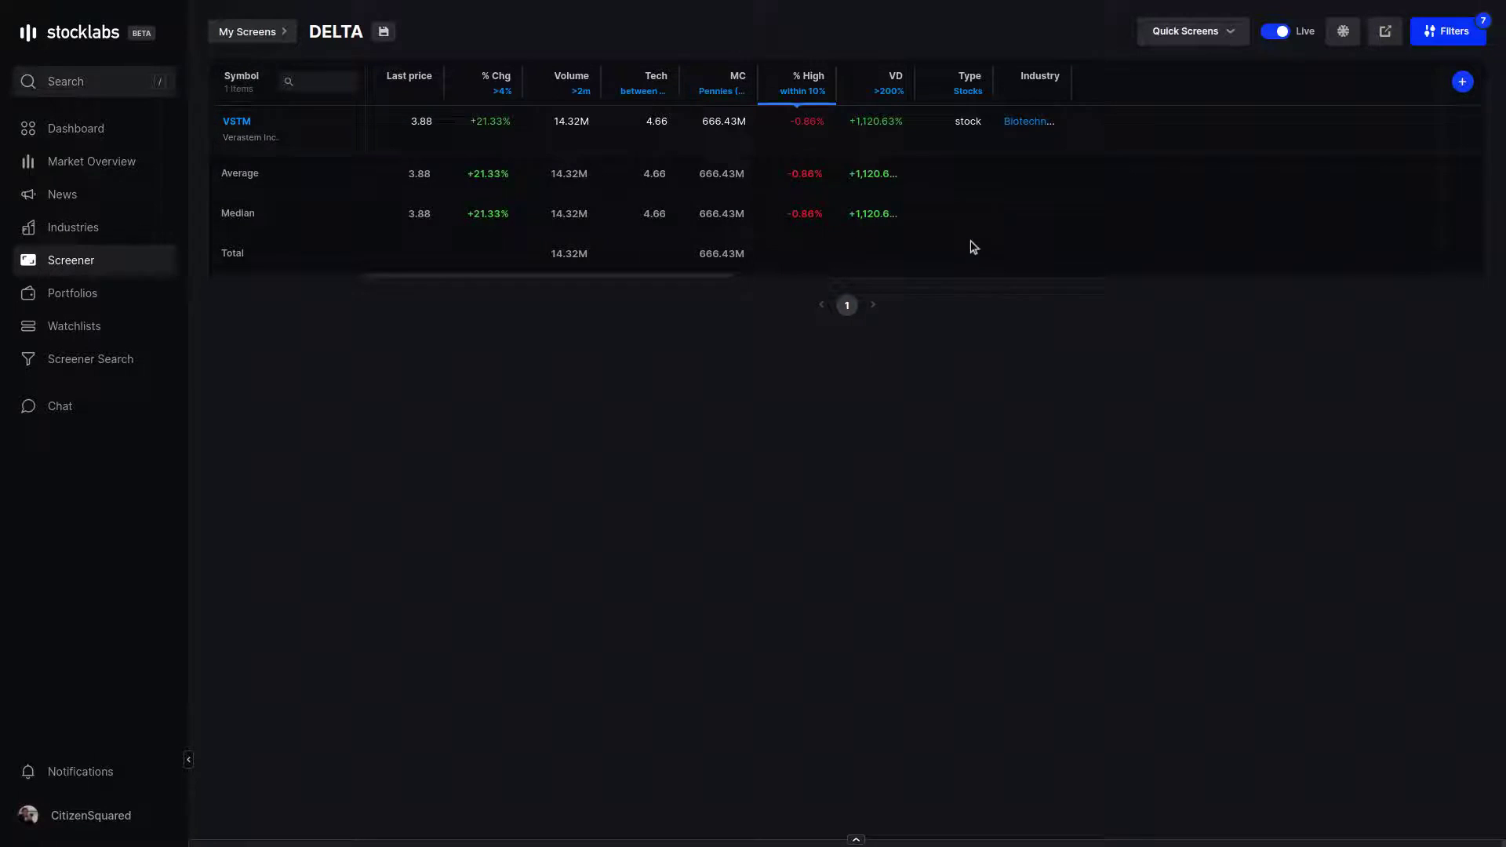
# - Lower the DELTA screen's Volume Delta filter threshold from 200% to 100%
pyautogui.click(889, 91)
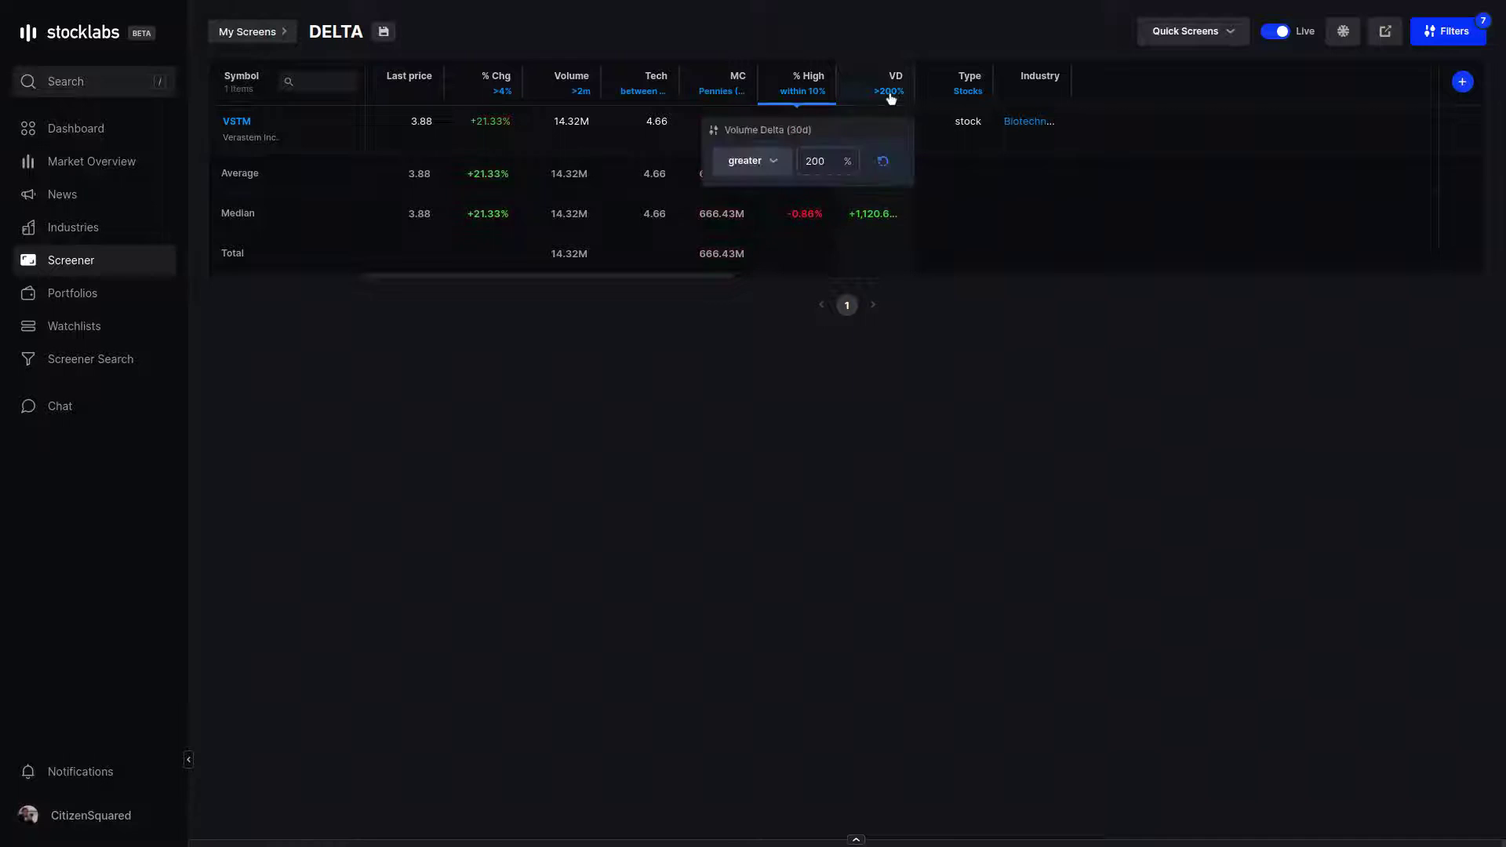
pyautogui.doubleClick(827, 162)
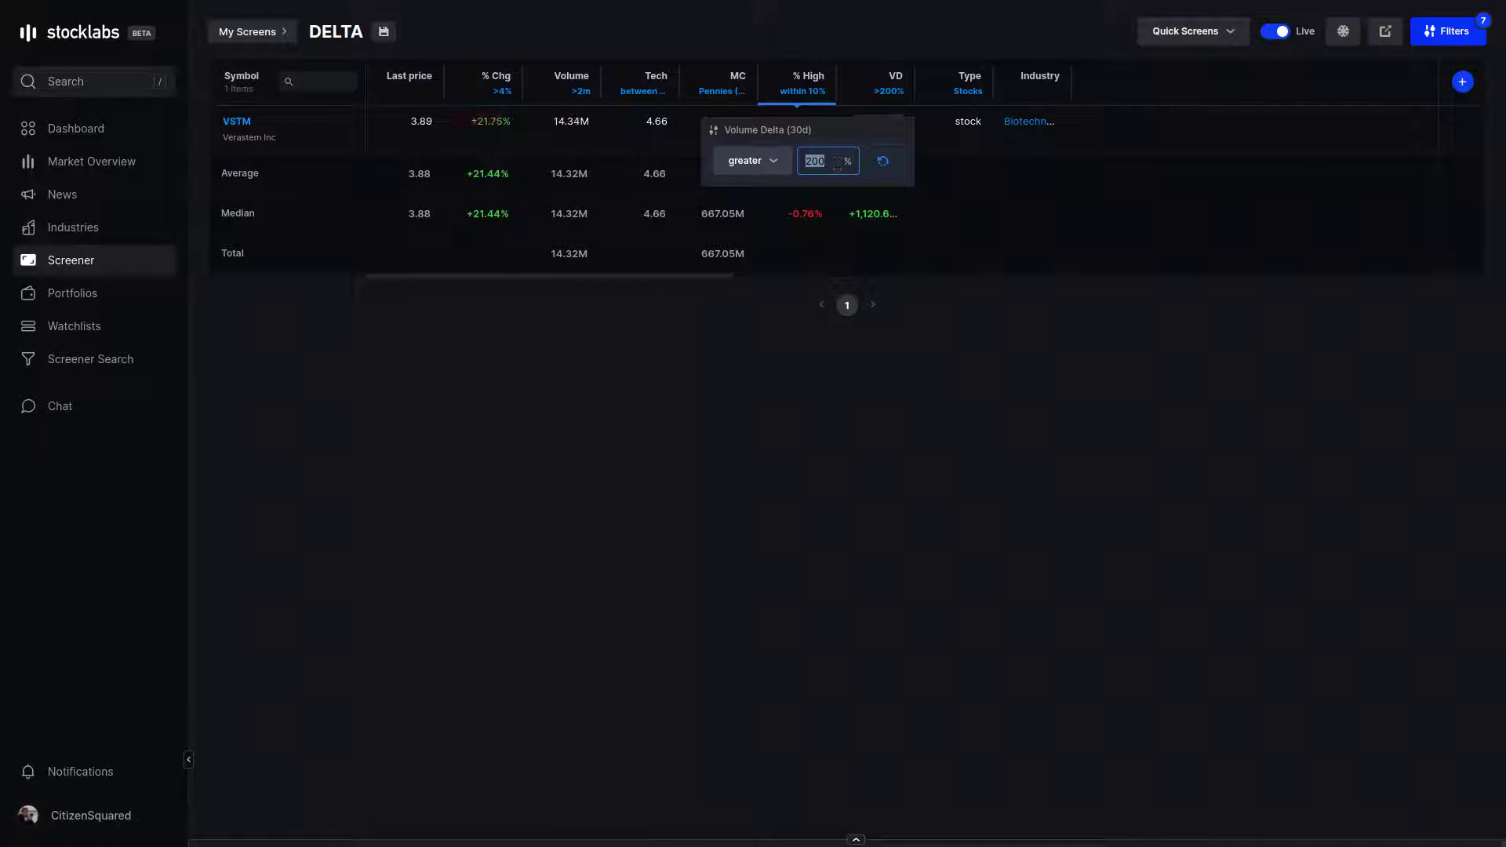
pyautogui.write('100')
pyautogui.click(1213, 436)
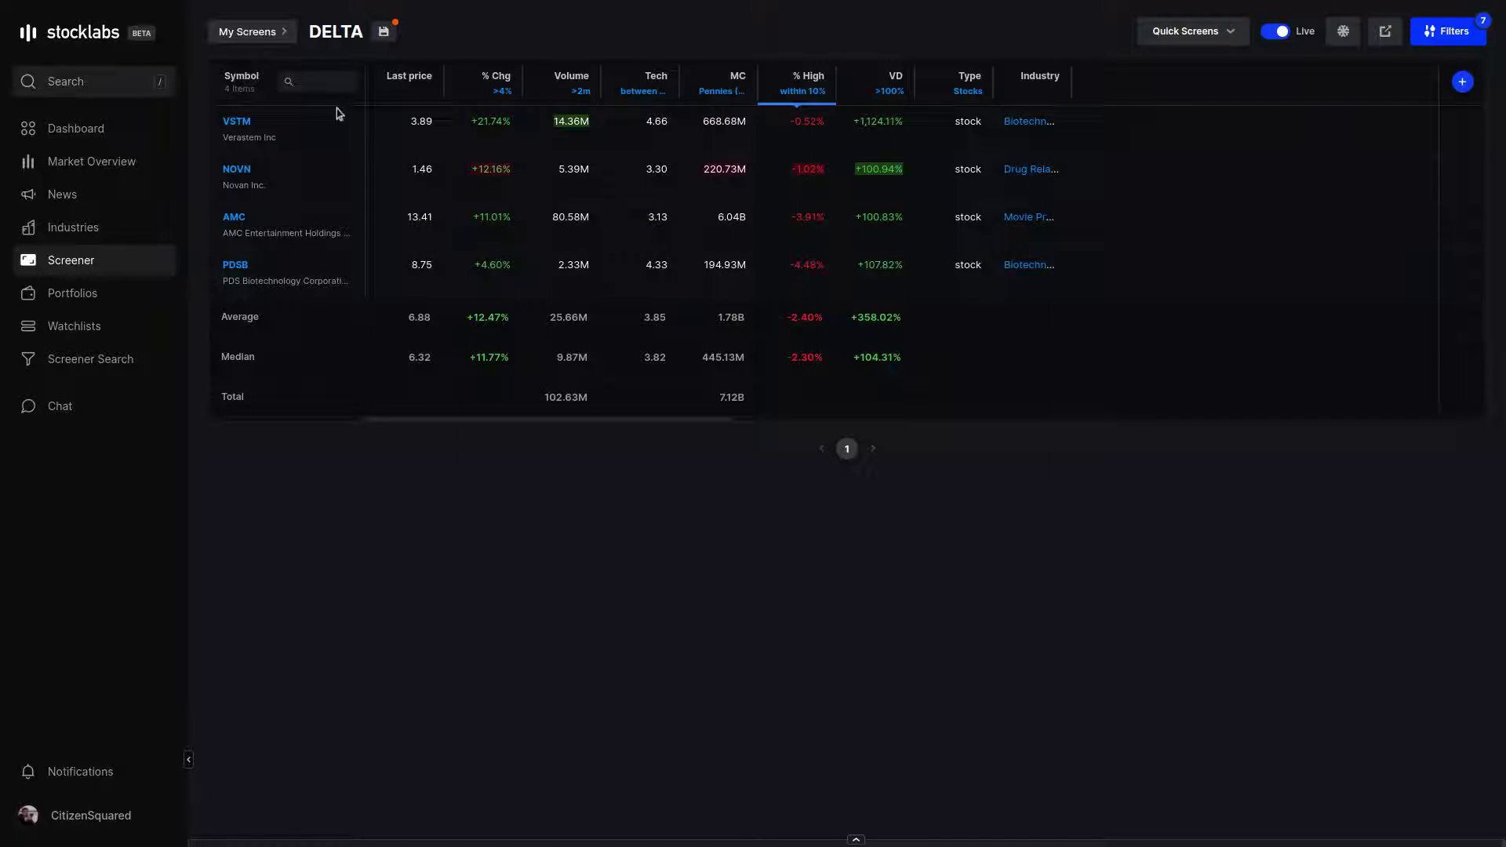
pyautogui.moveTo(306, 156)
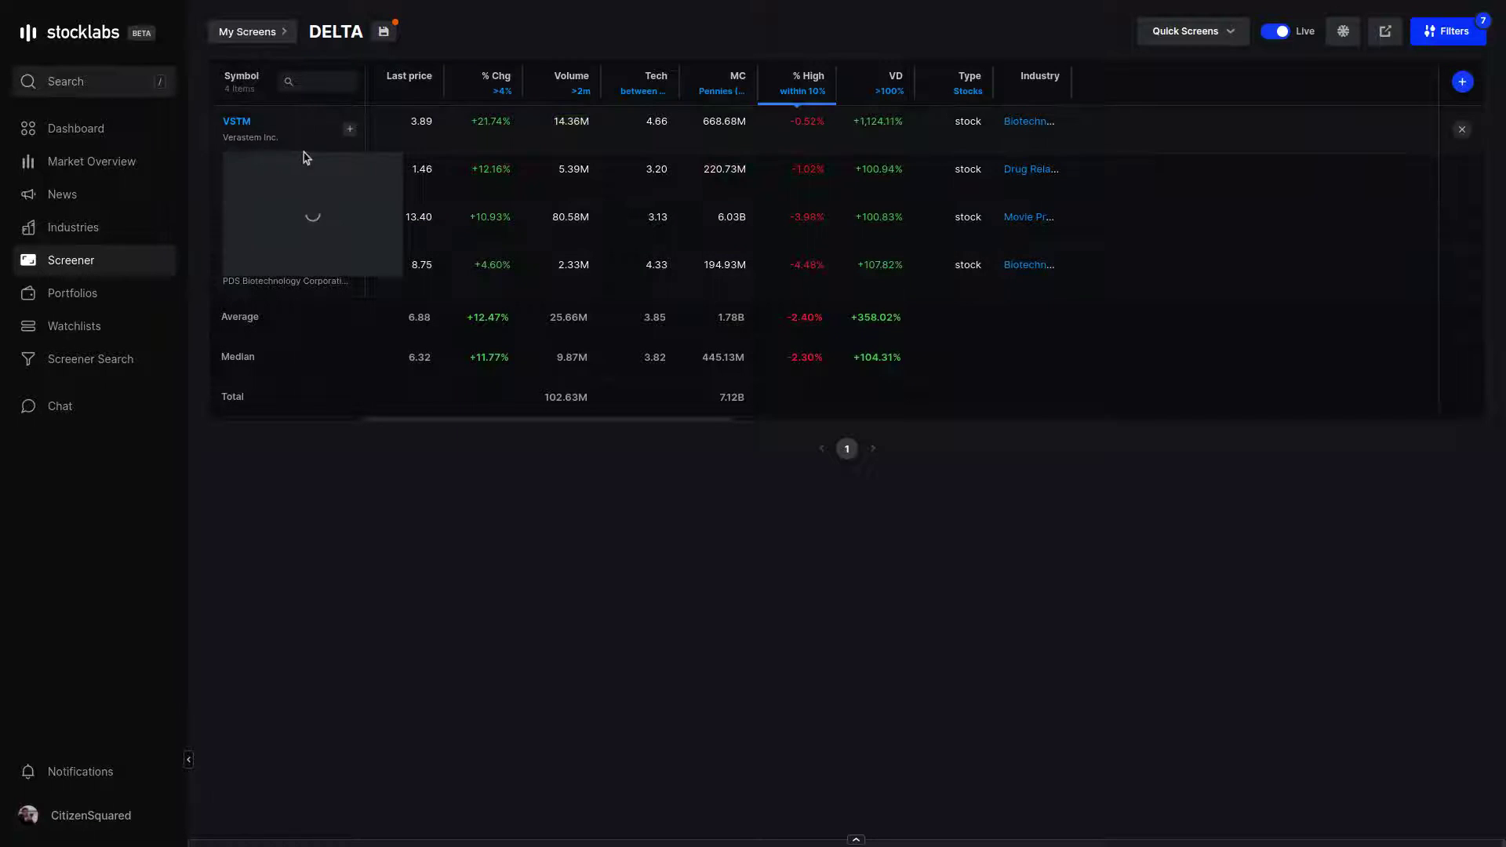
# - Create a public portfolio titled 'Sample' with a 250000 starting balance
pyautogui.click(69, 295)
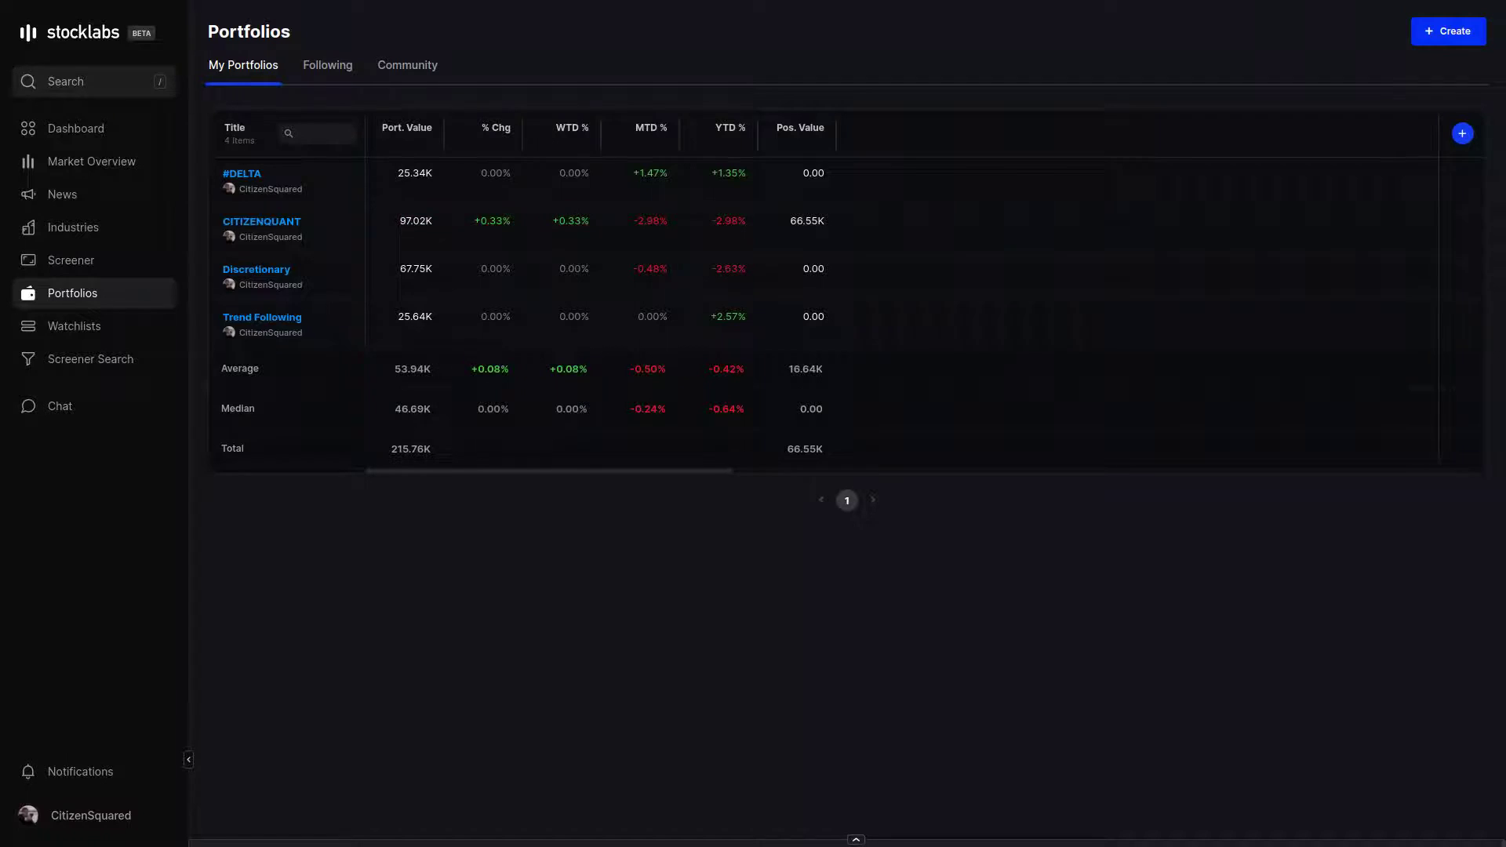
pyautogui.click(1459, 39)
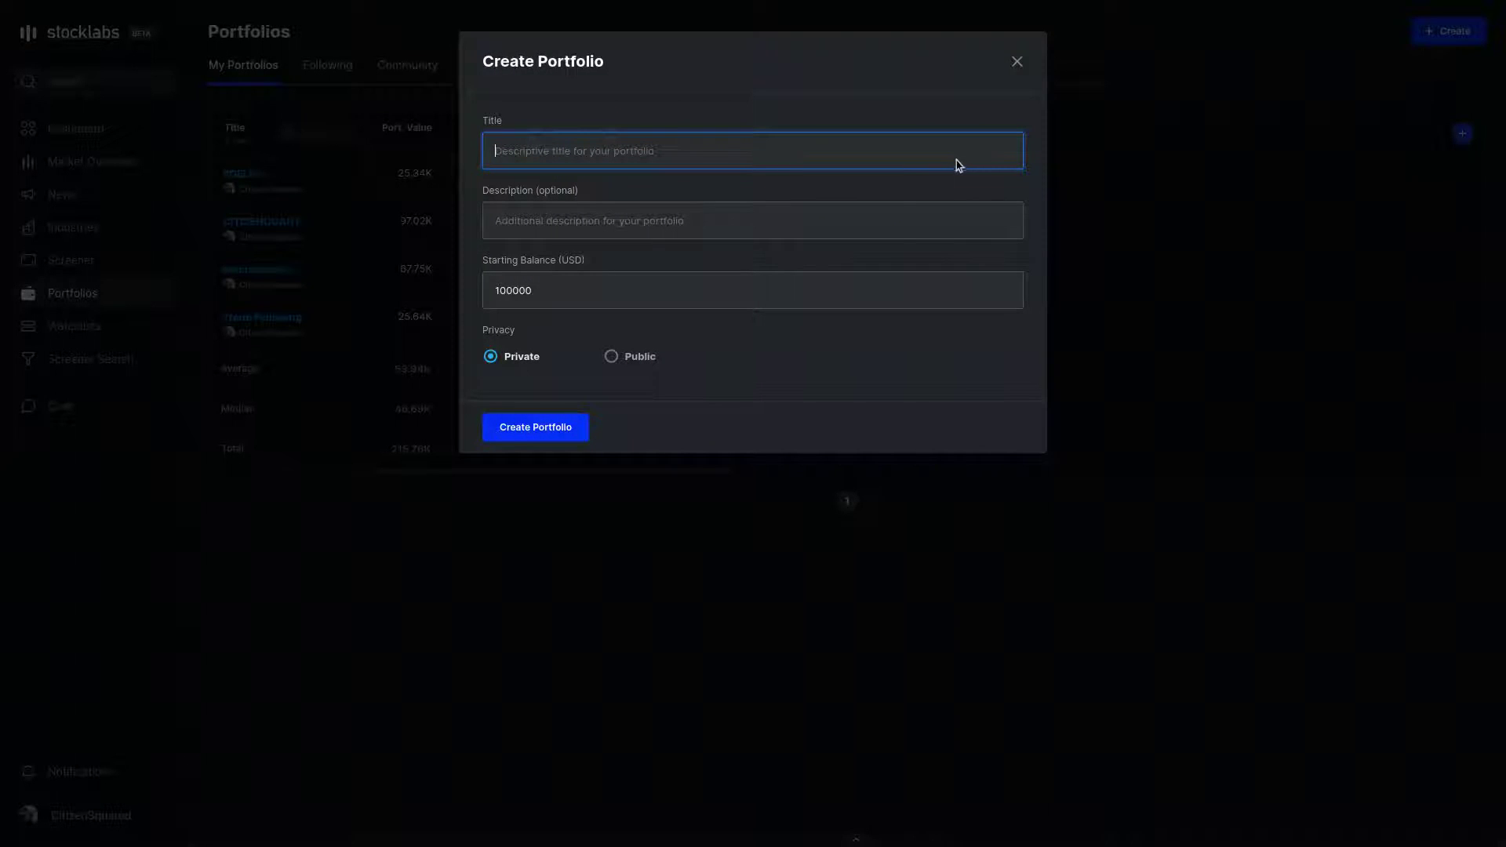
pyautogui.write('Sample')
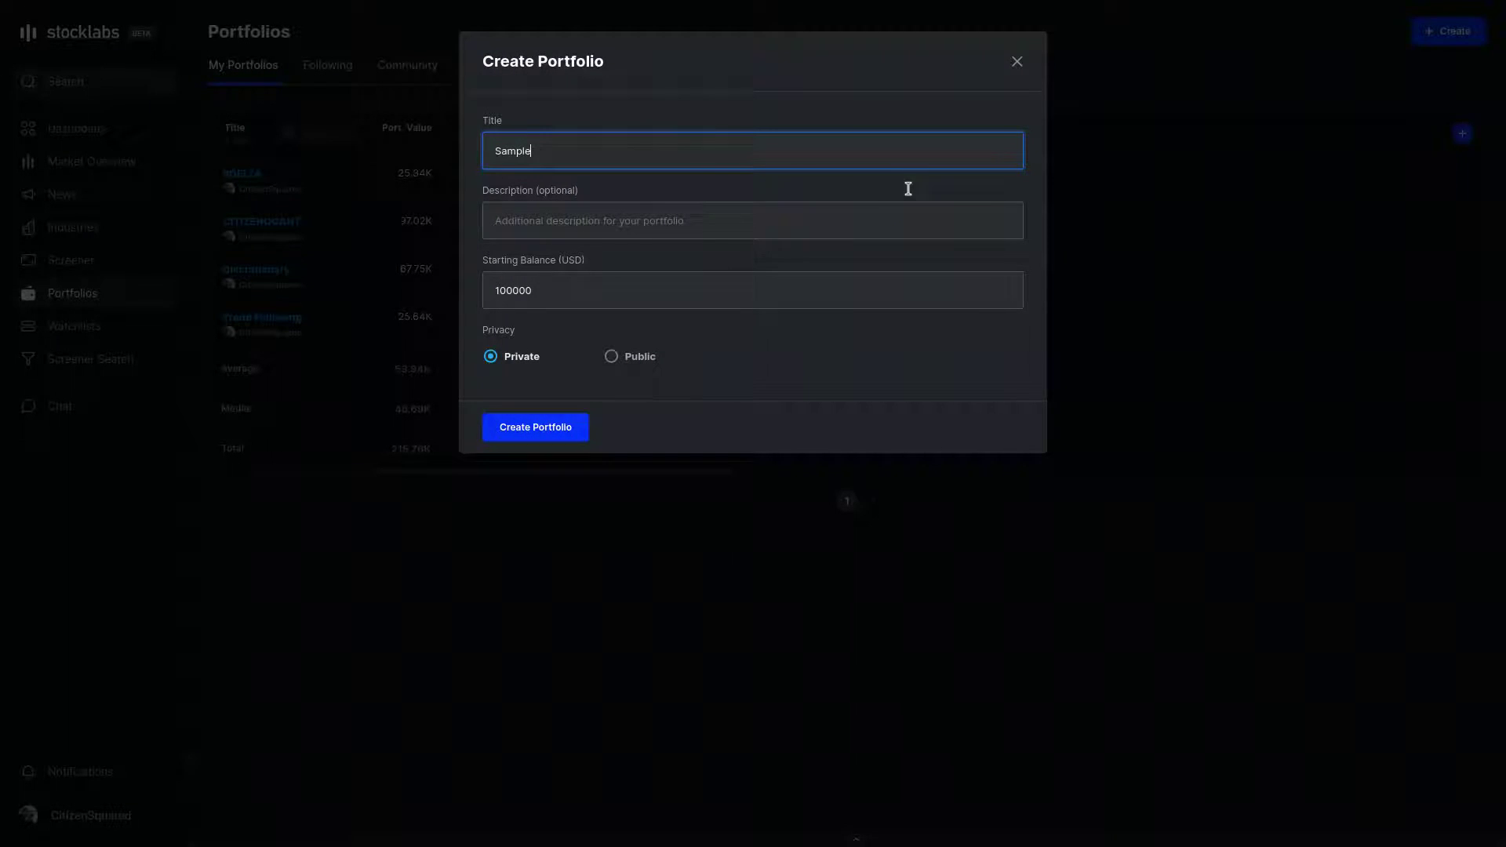
pyautogui.click(861, 220)
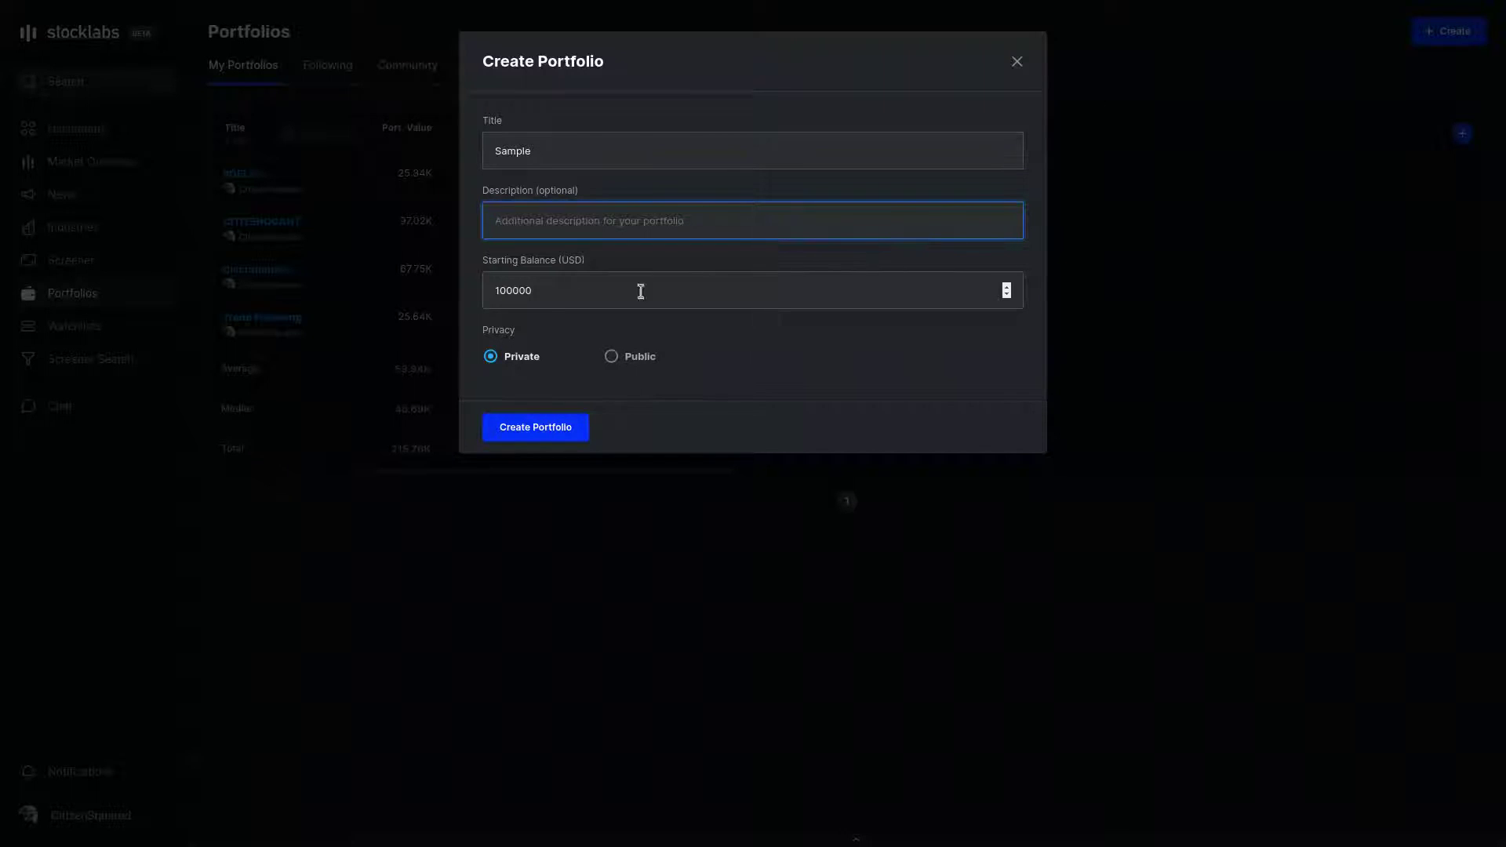
pyautogui.click(561, 284)
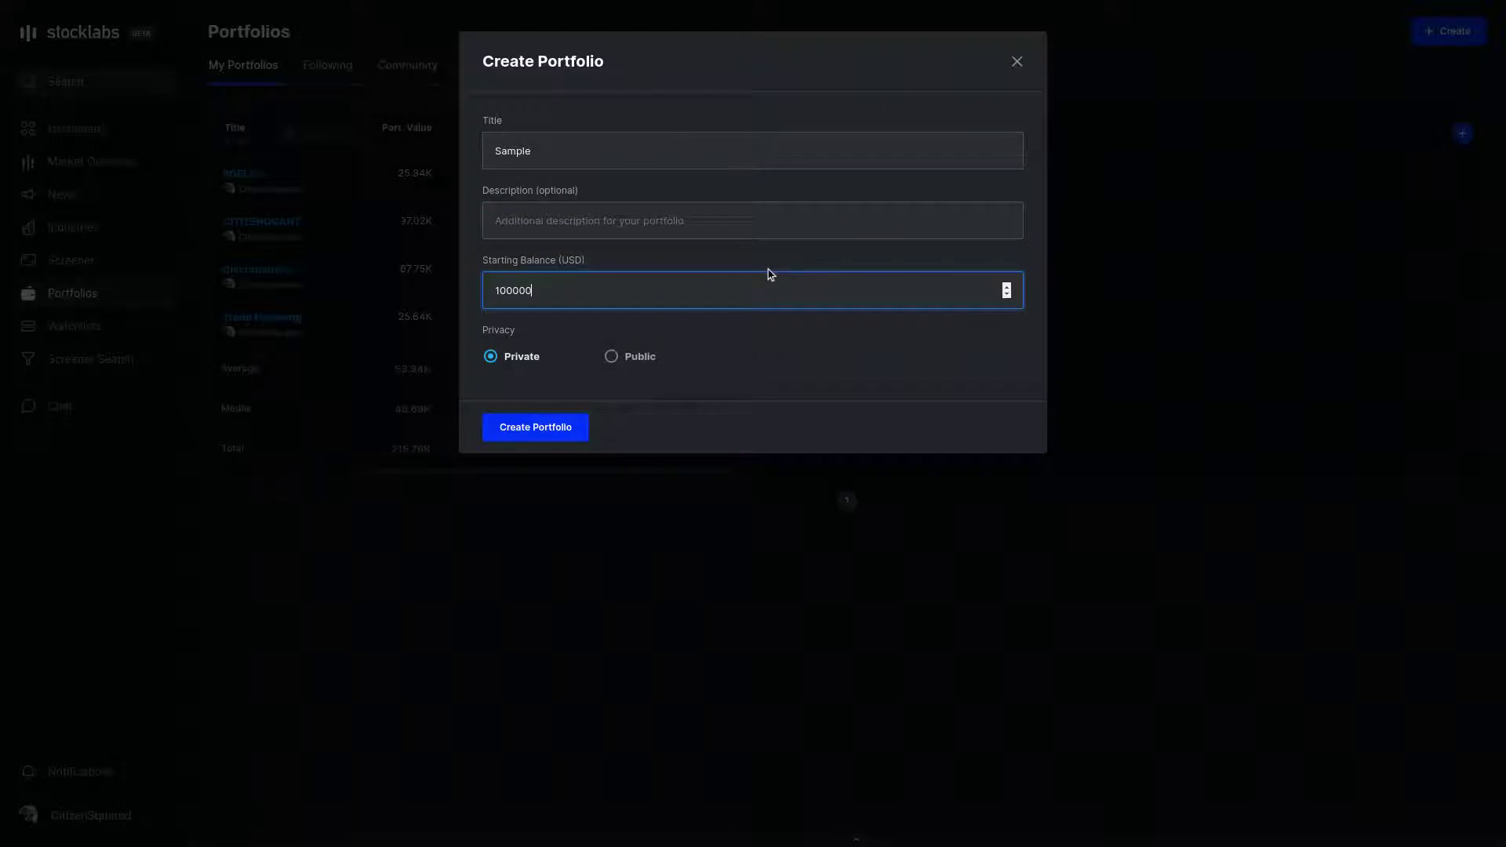
pyautogui.press('BackSpace')
pyautogui.press('BackSpace')
pyautogui.press('BackSpace')
pyautogui.press('BackSpace')
pyautogui.press('BackSpace')
pyautogui.write('250000')
pyautogui.click(612, 431)
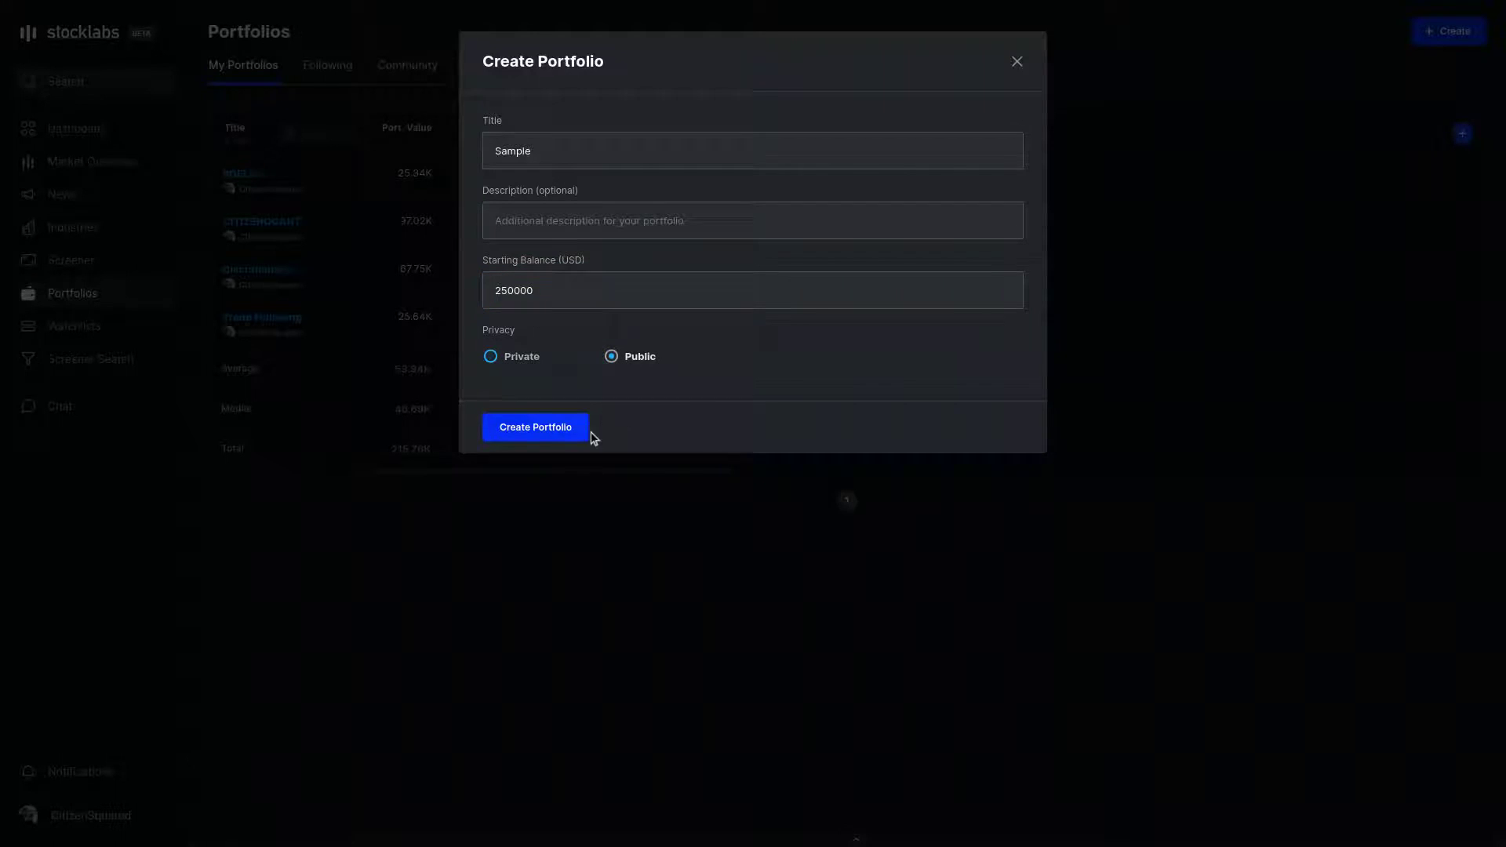
pyautogui.click(552, 429)
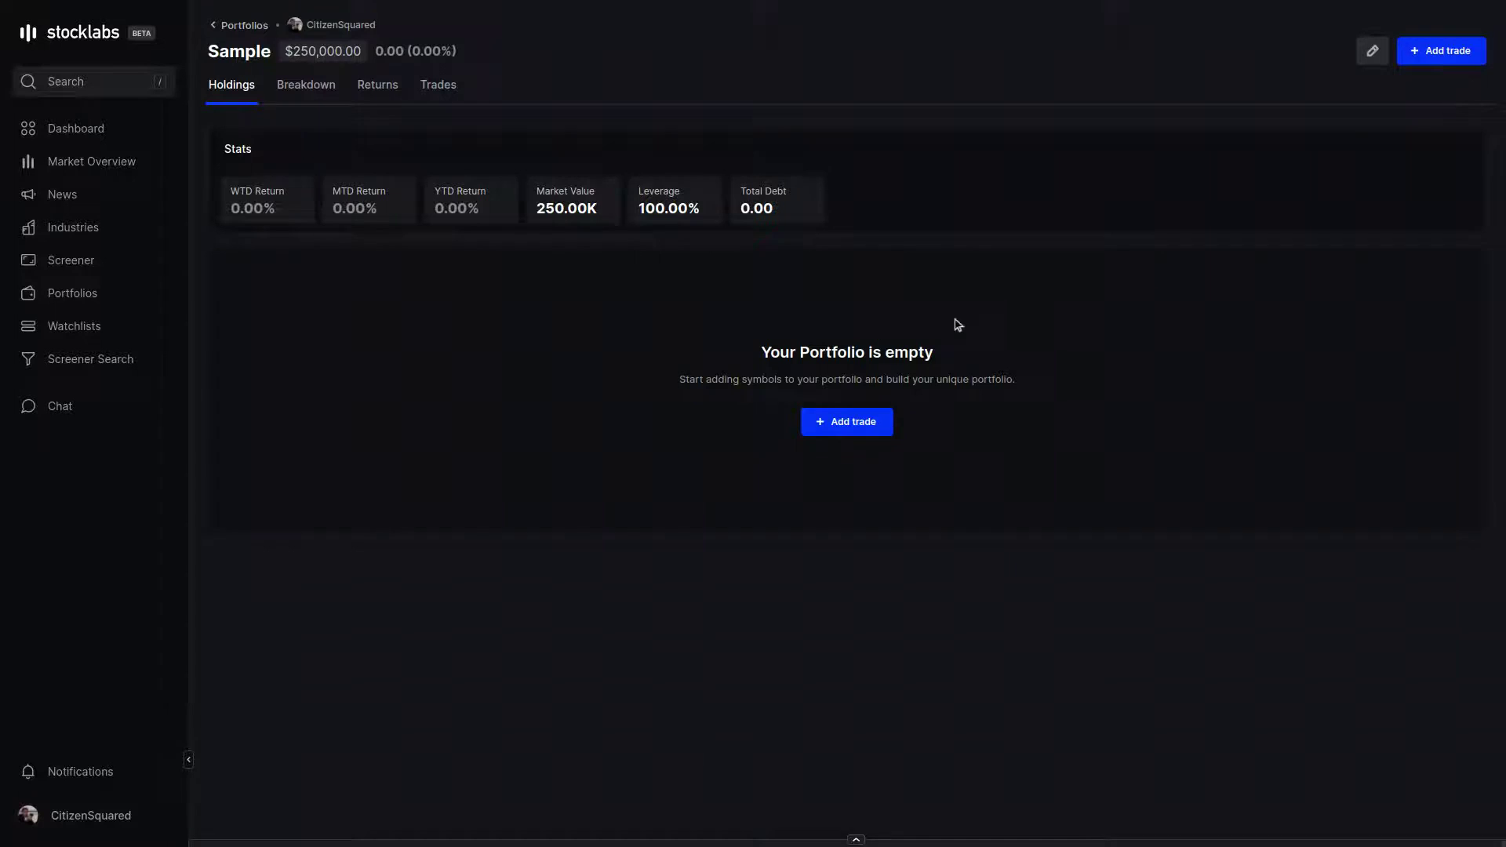
# - Record a buy of 100 FB (Facebook Inc.) shares in the Sample portfolio
pyautogui.click(836, 429)
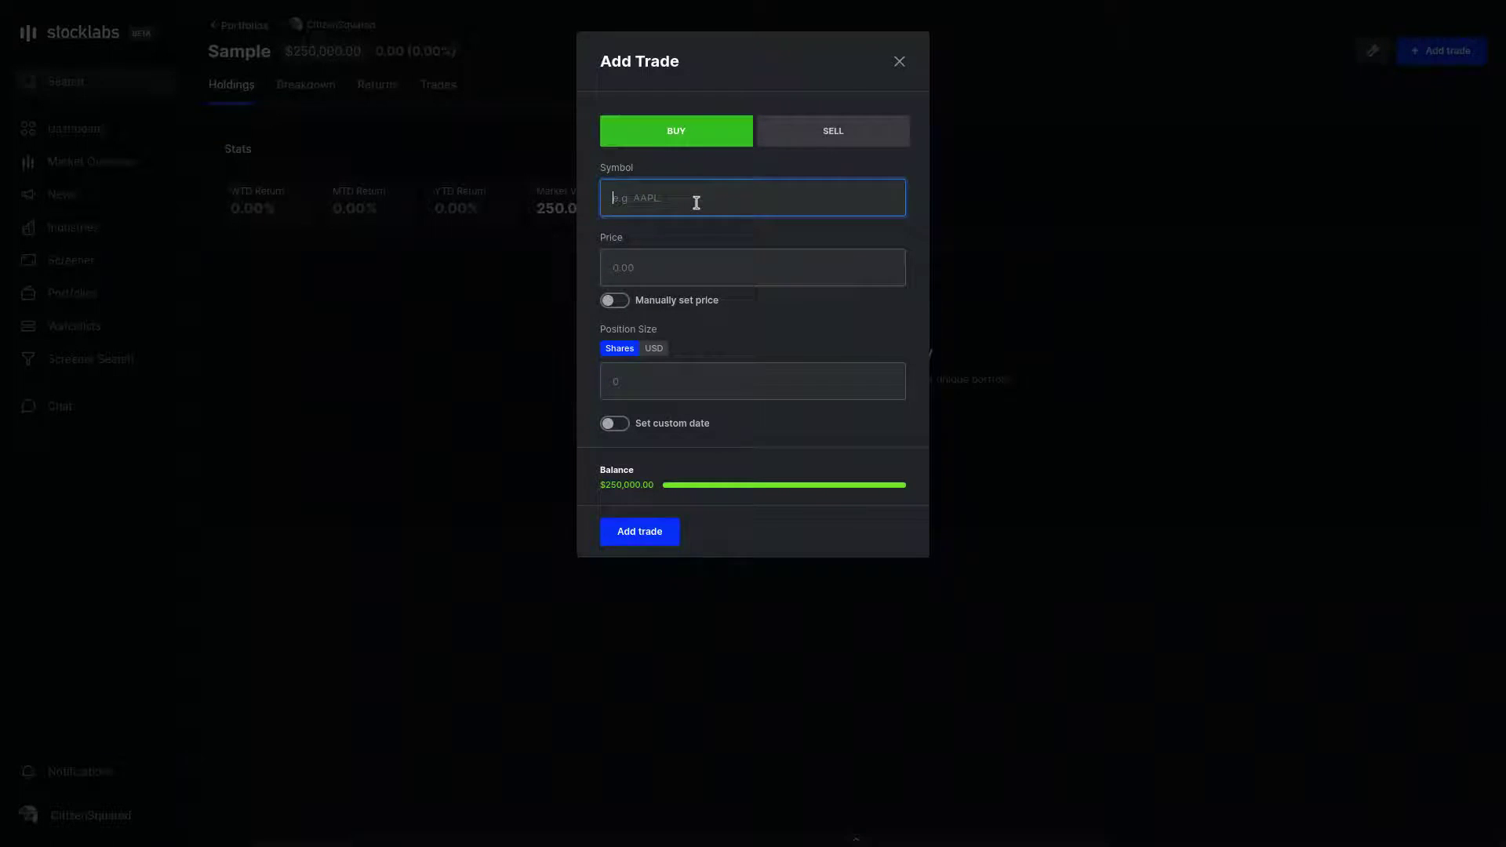
pyautogui.write('fb')
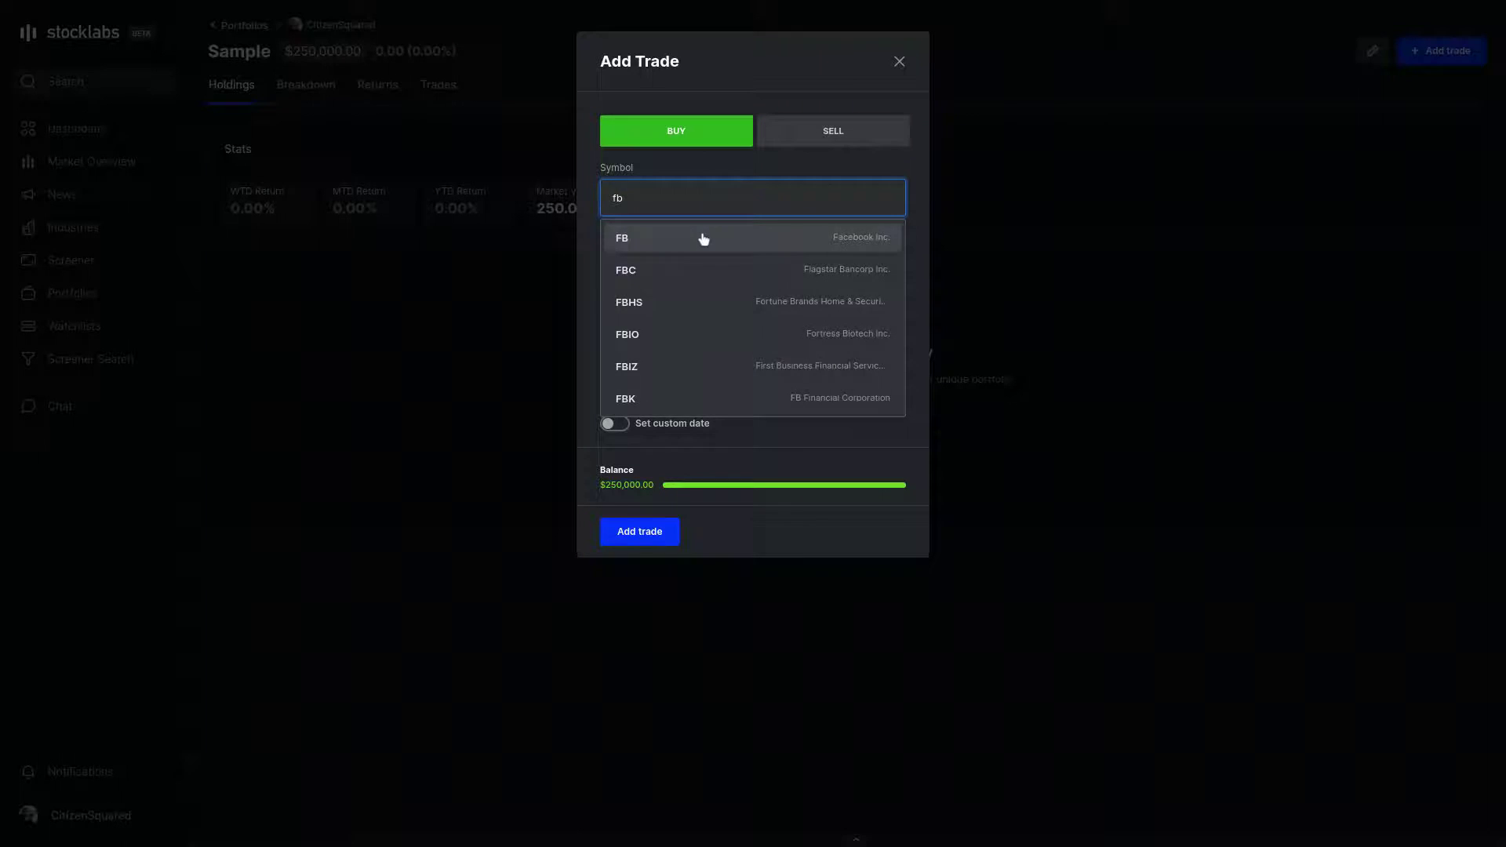
pyautogui.click(704, 239)
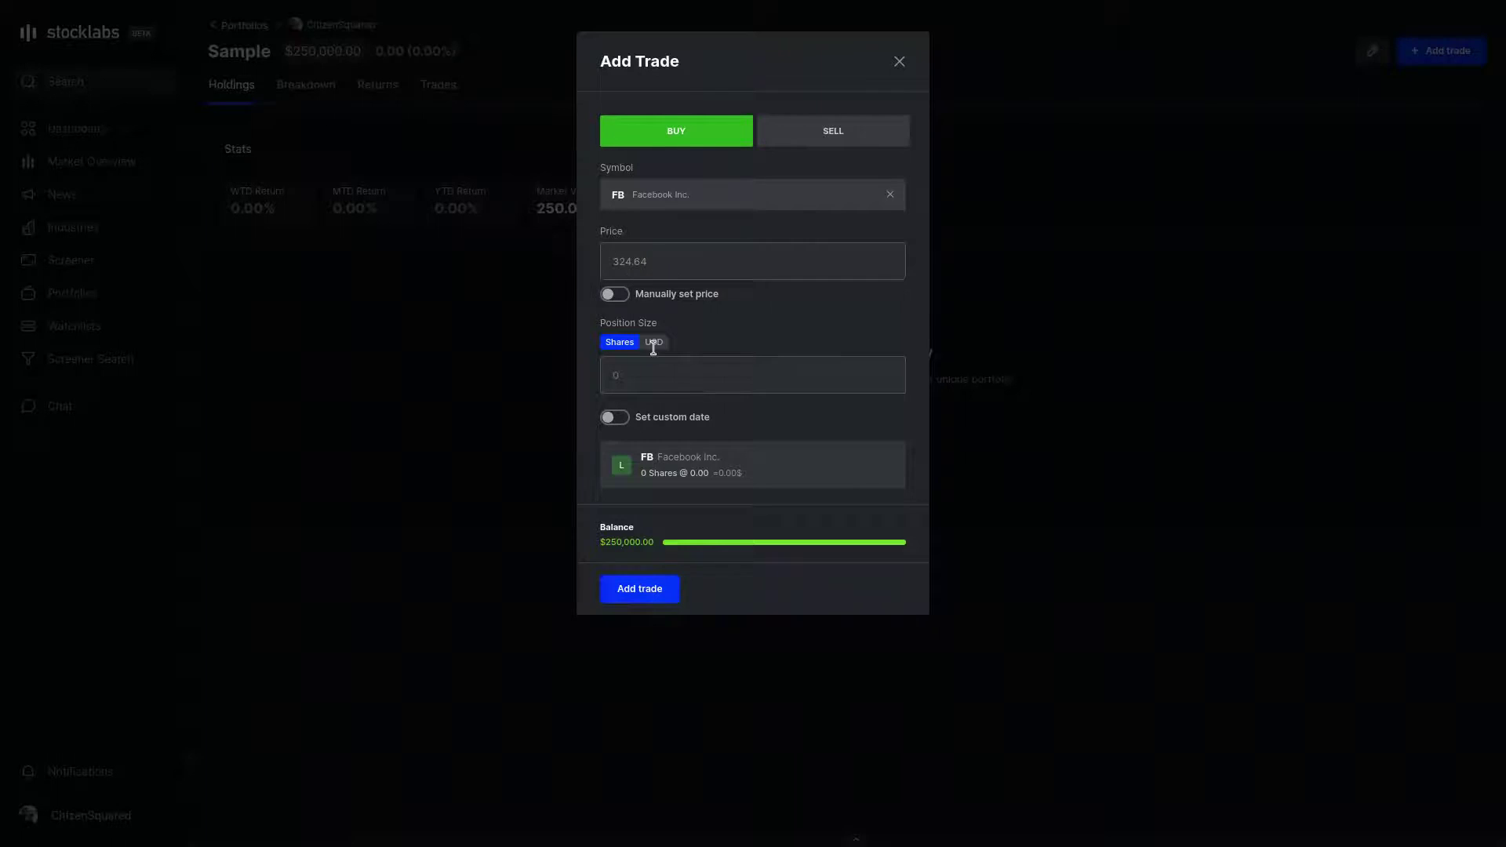
pyautogui.click(636, 390)
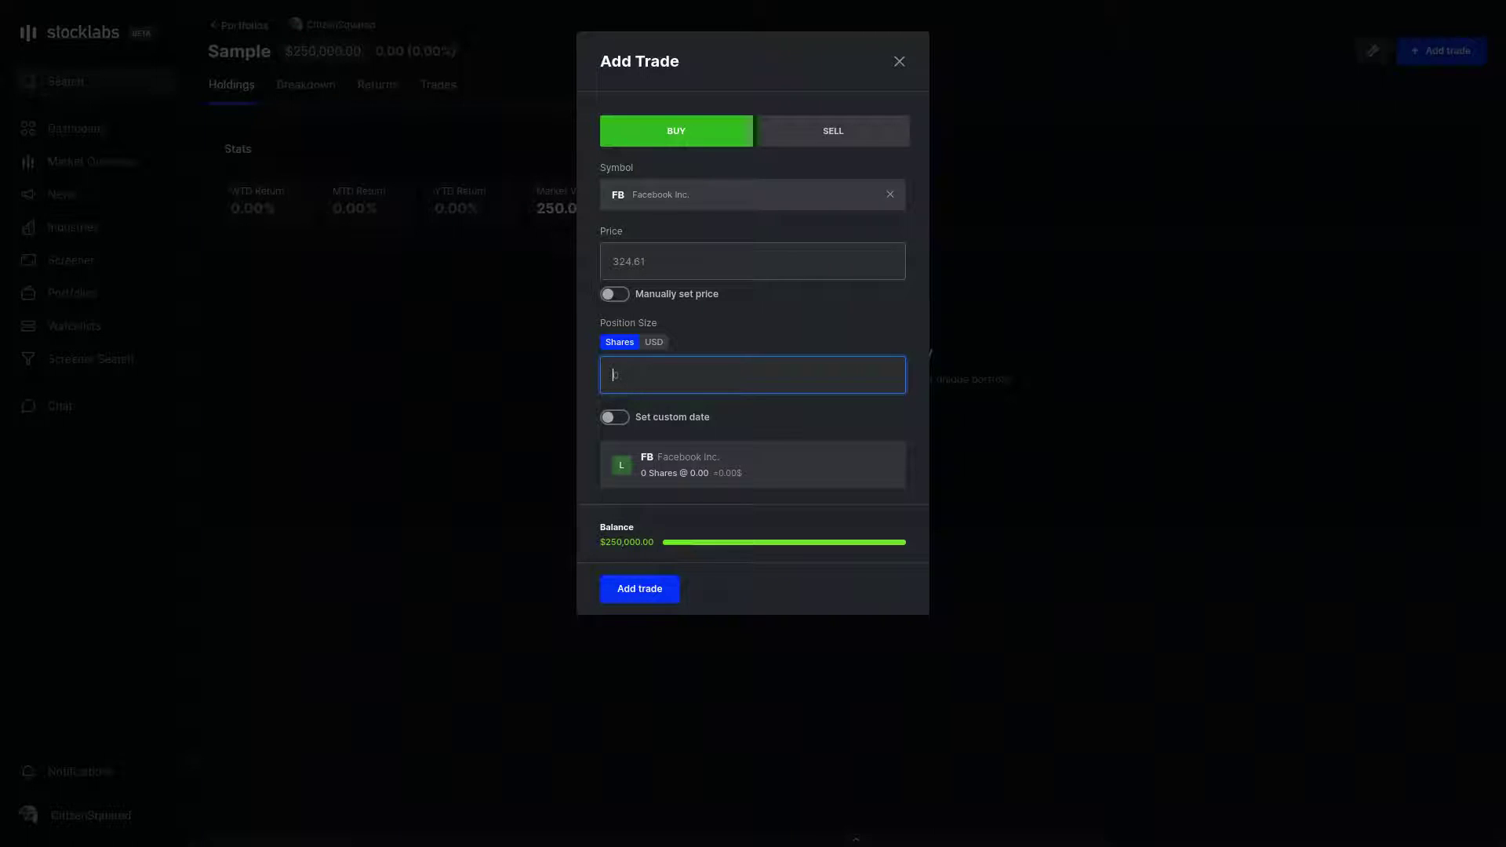
pyautogui.write('100')
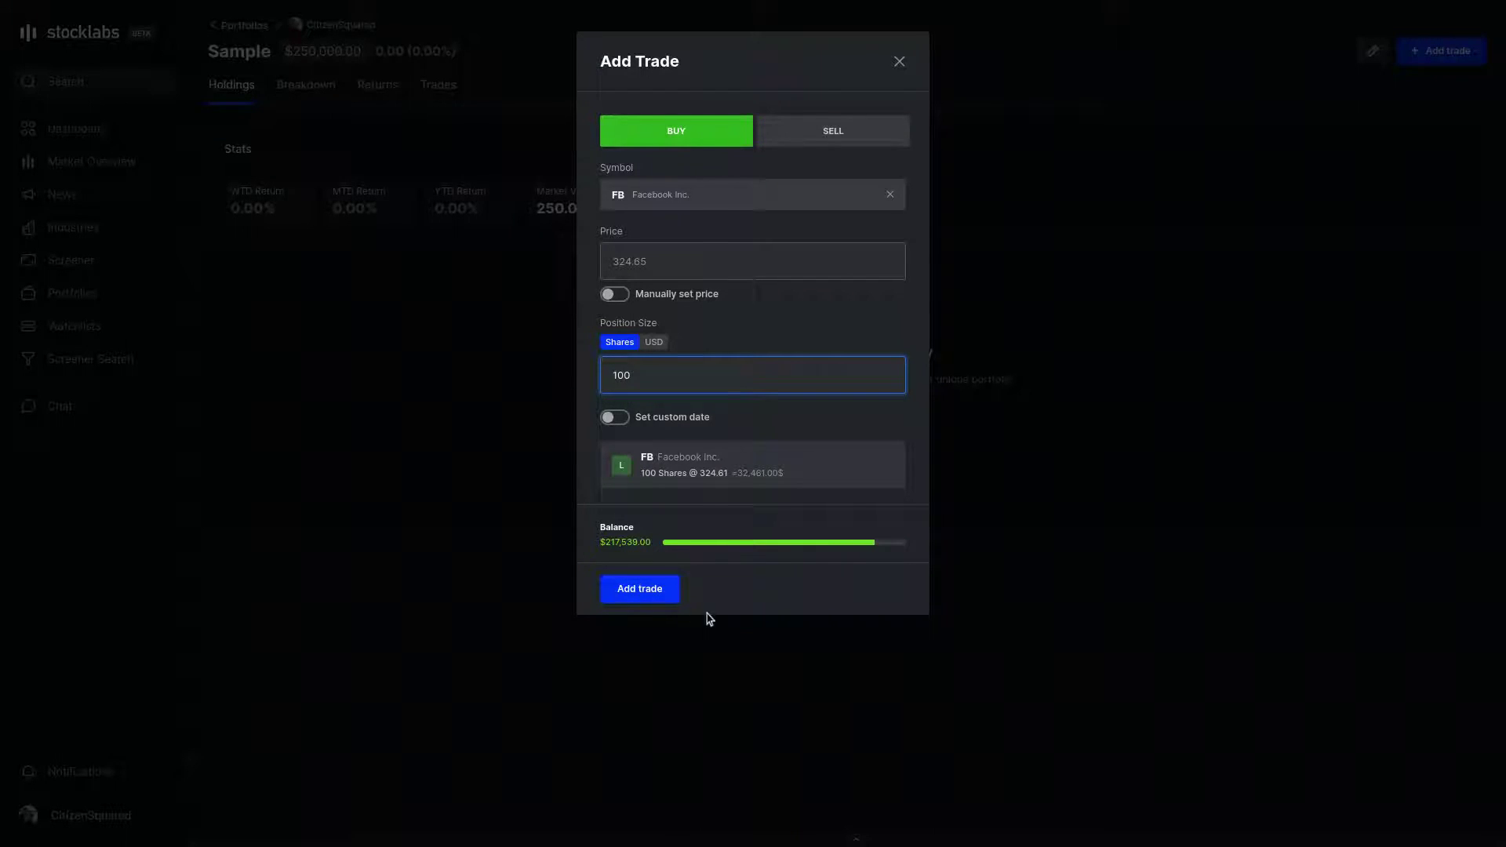
pyautogui.click(650, 593)
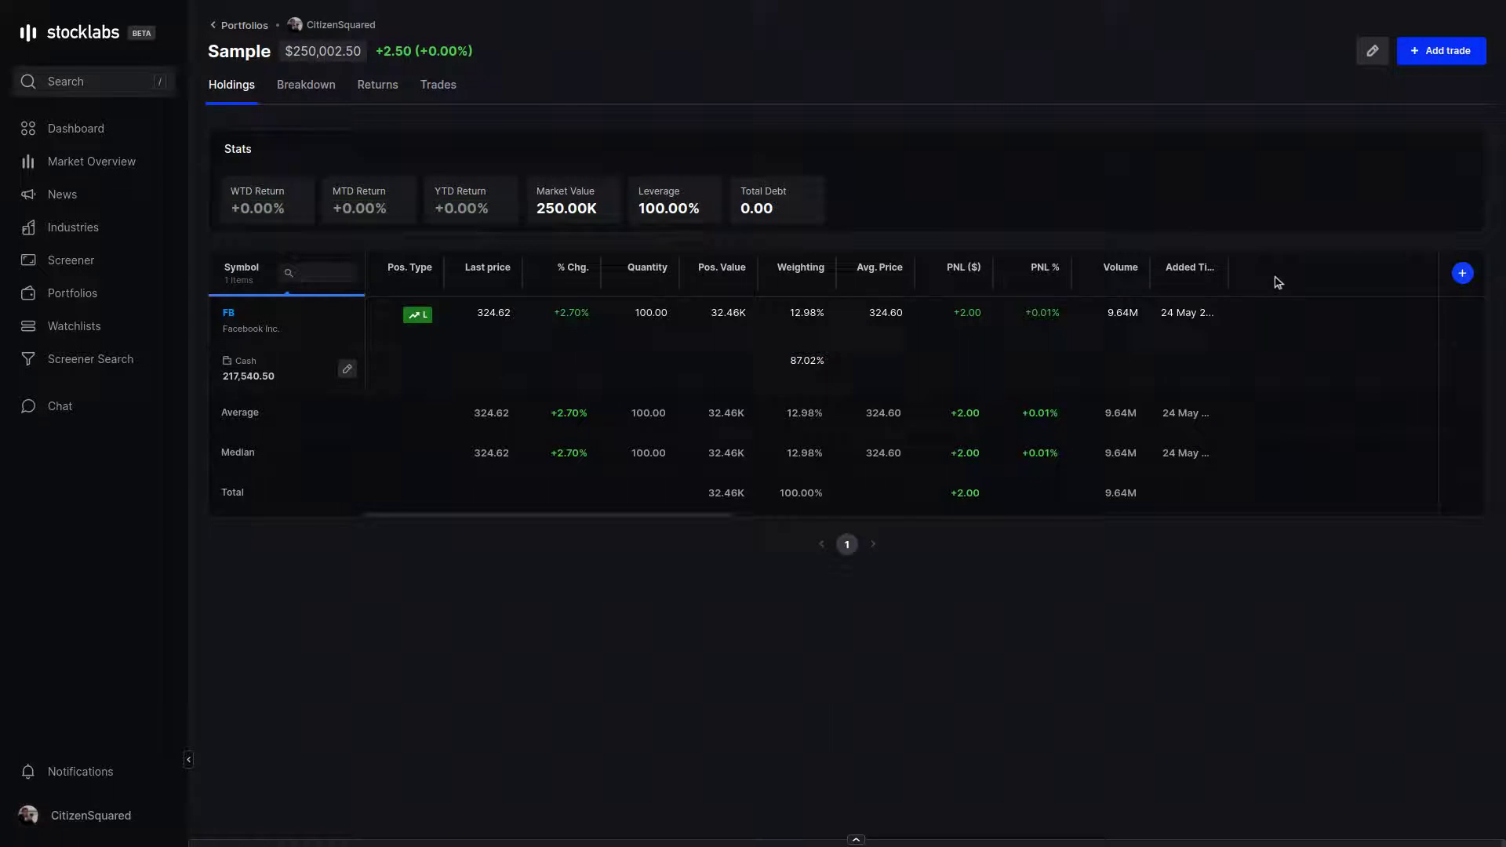
# - Record a buy of 500 CSCO (Cisco Systems) shares in the Sample portfolio
pyautogui.press('a')
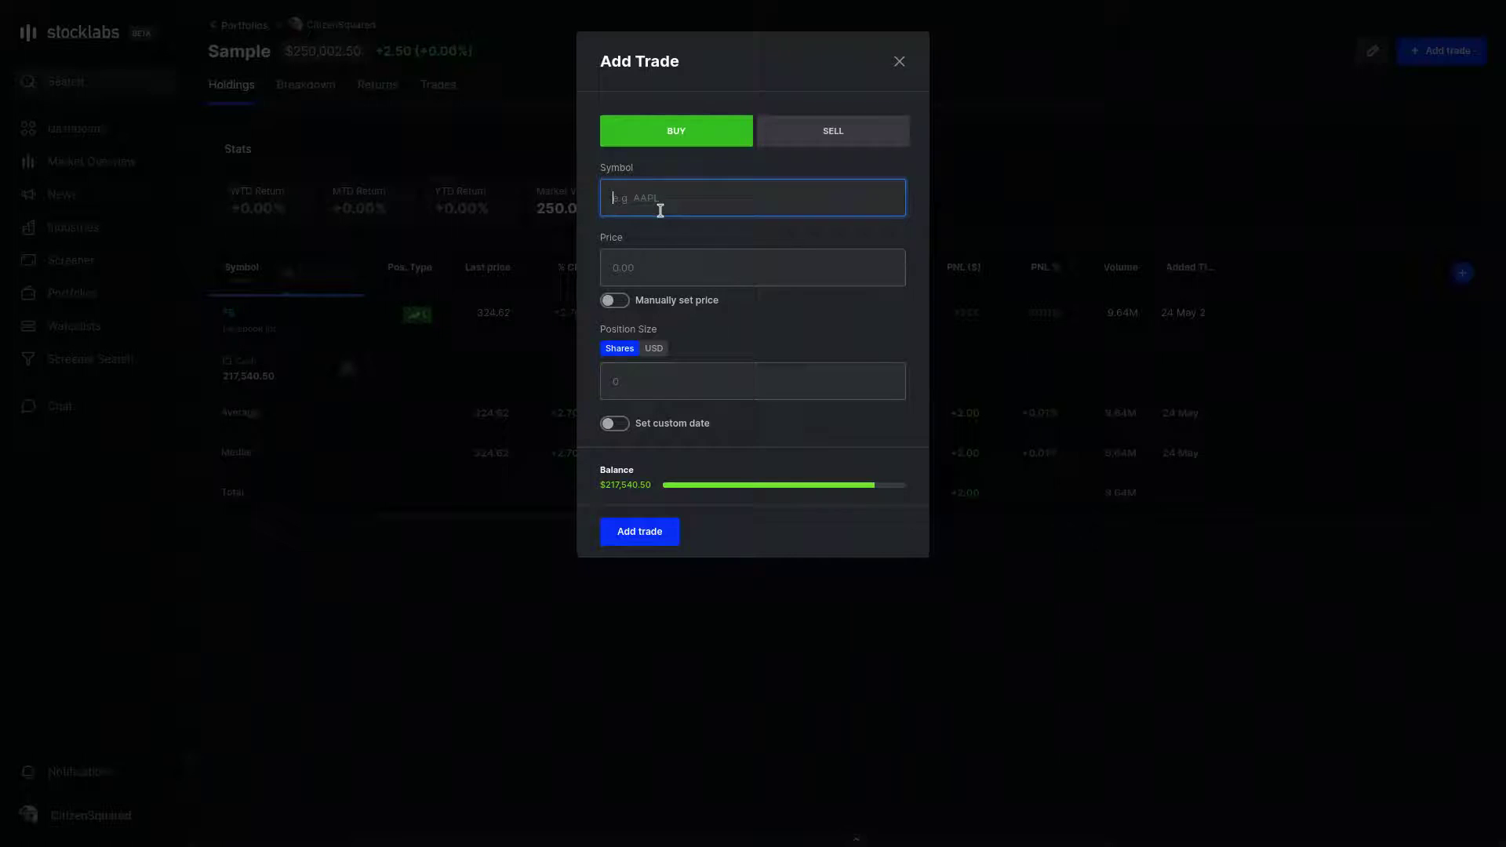
pyautogui.write('csco')
pyautogui.click(646, 240)
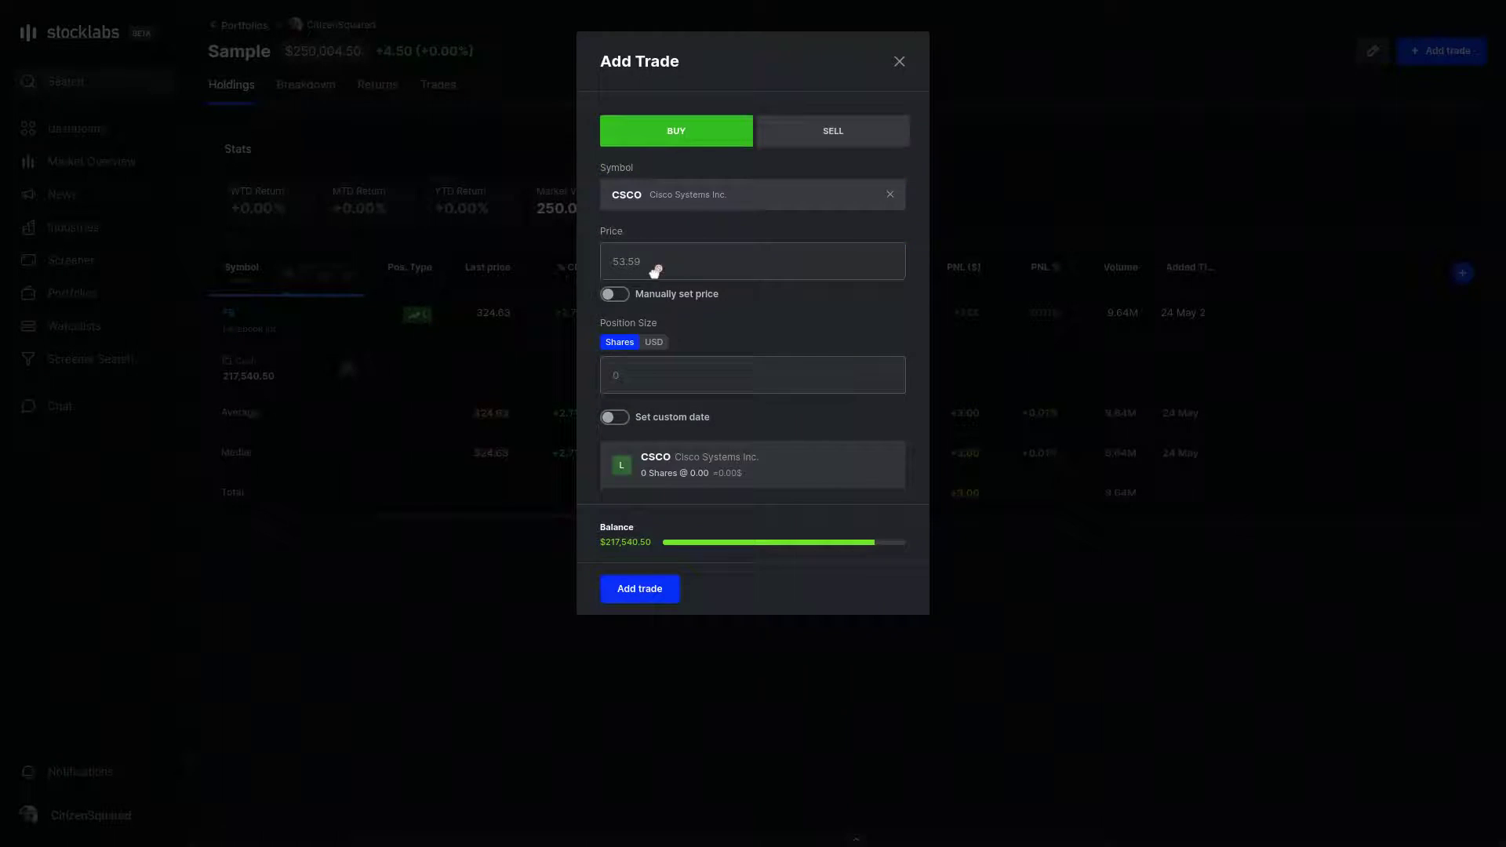
pyautogui.click(646, 380)
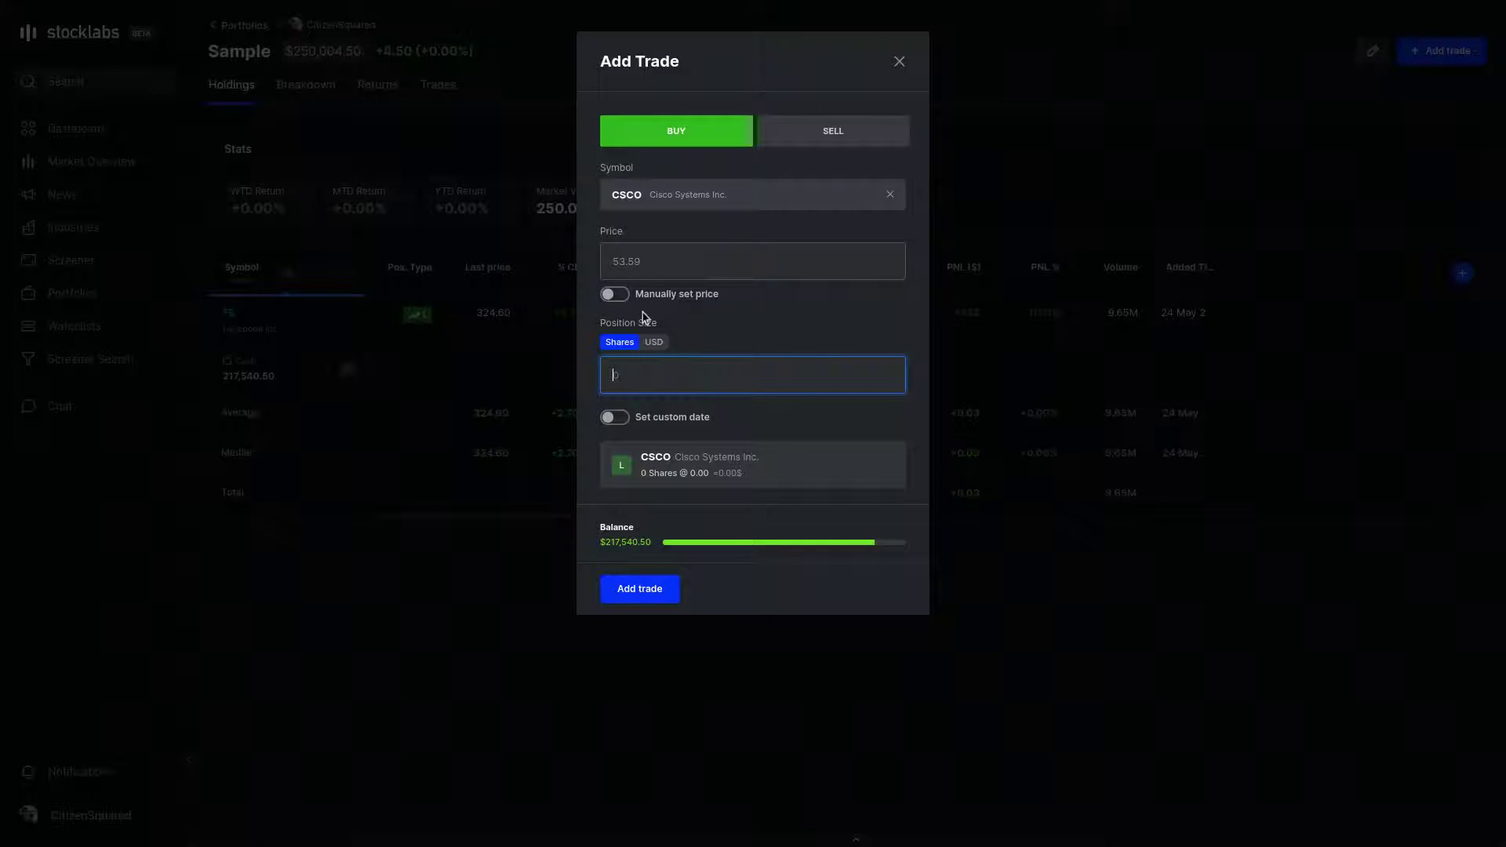
pyautogui.write('500')
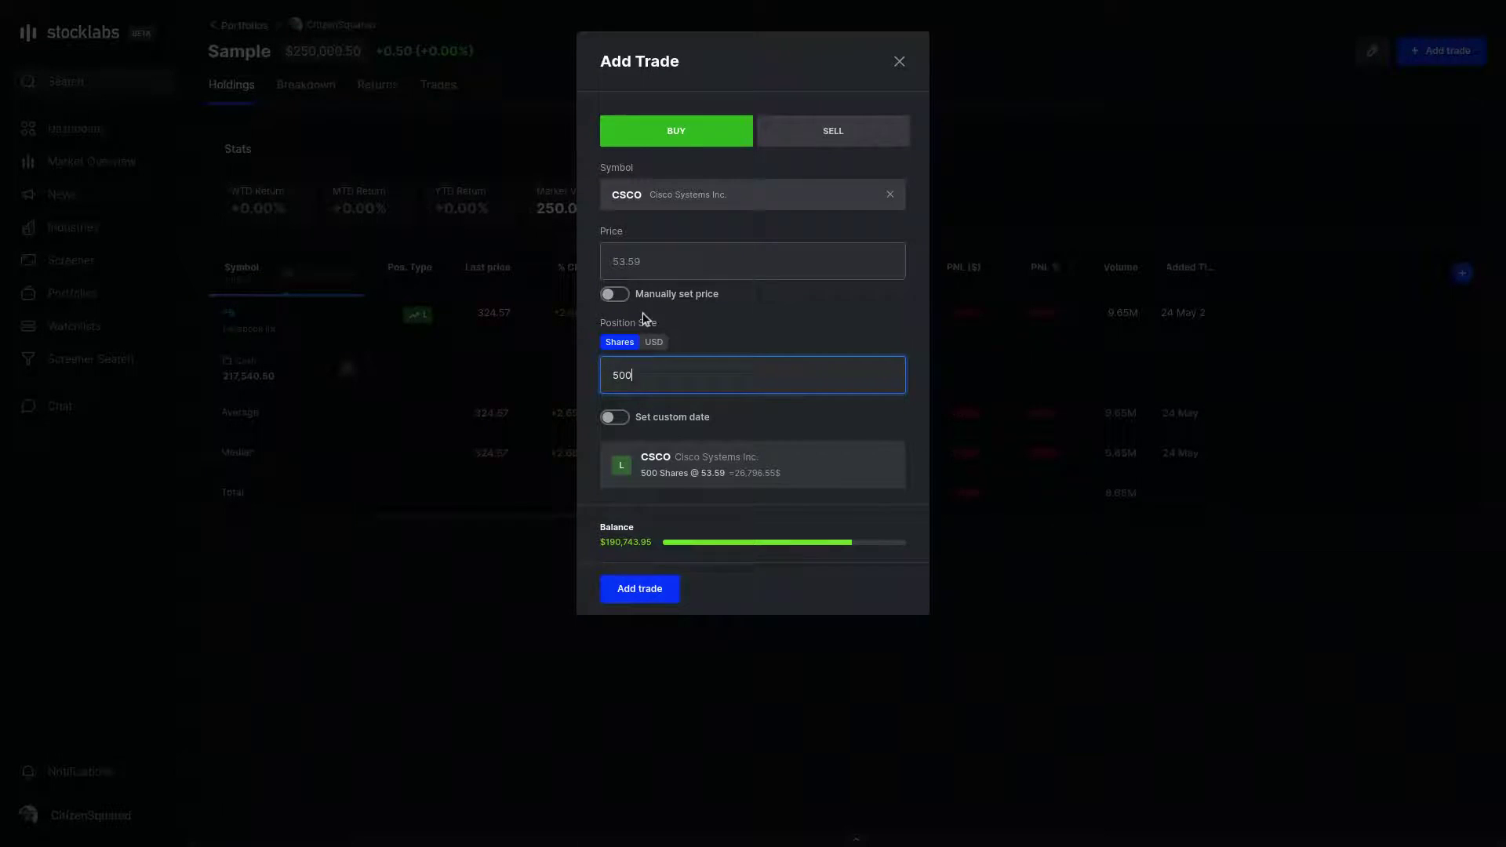
pyautogui.click(639, 588)
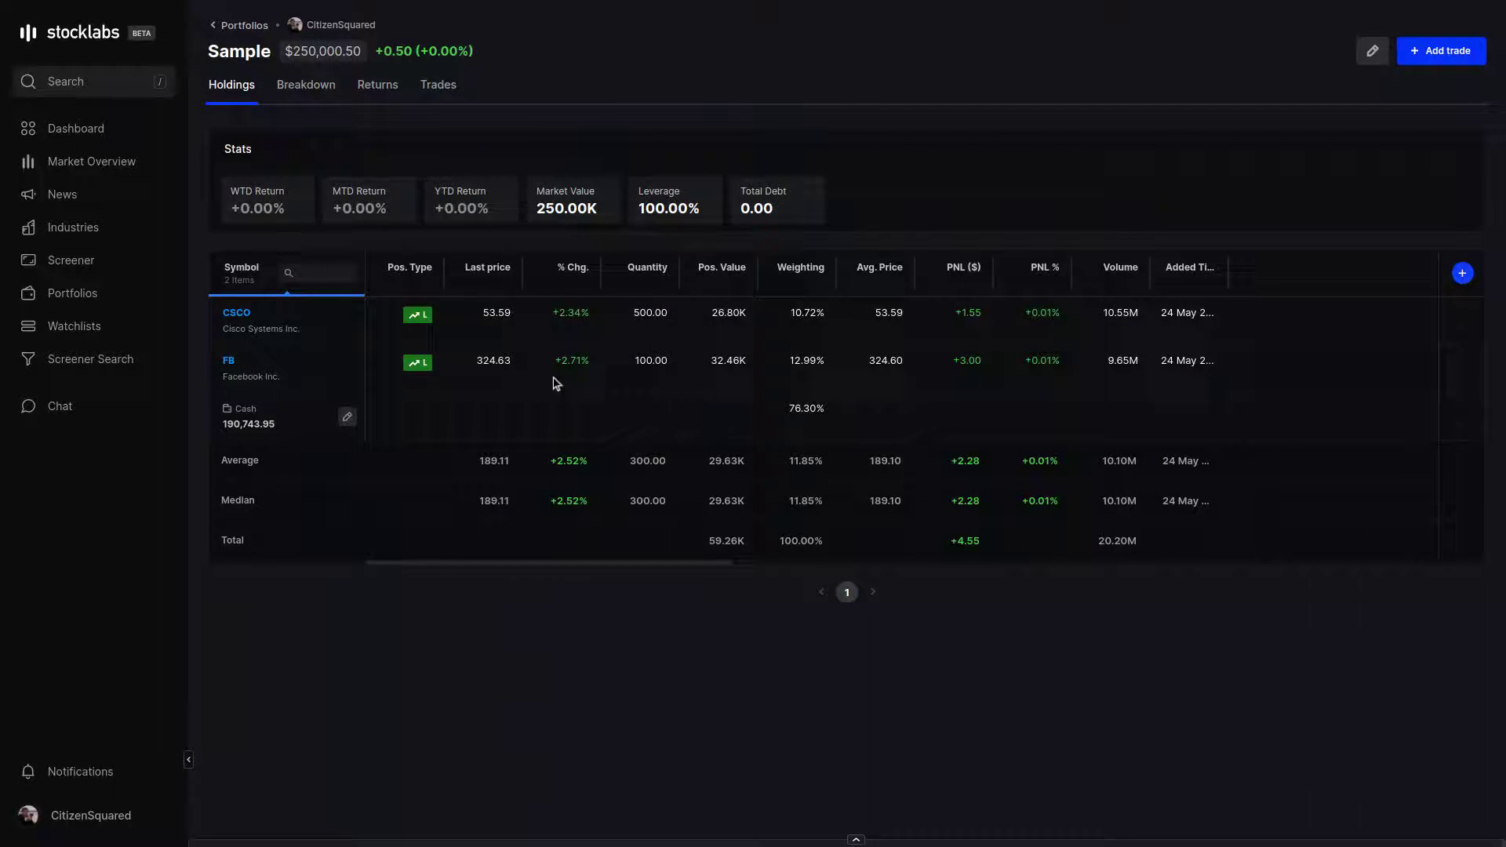
# - Record a sell trade of all 100 FB shares in the Sample portfolio
pyautogui.click(1450, 59)
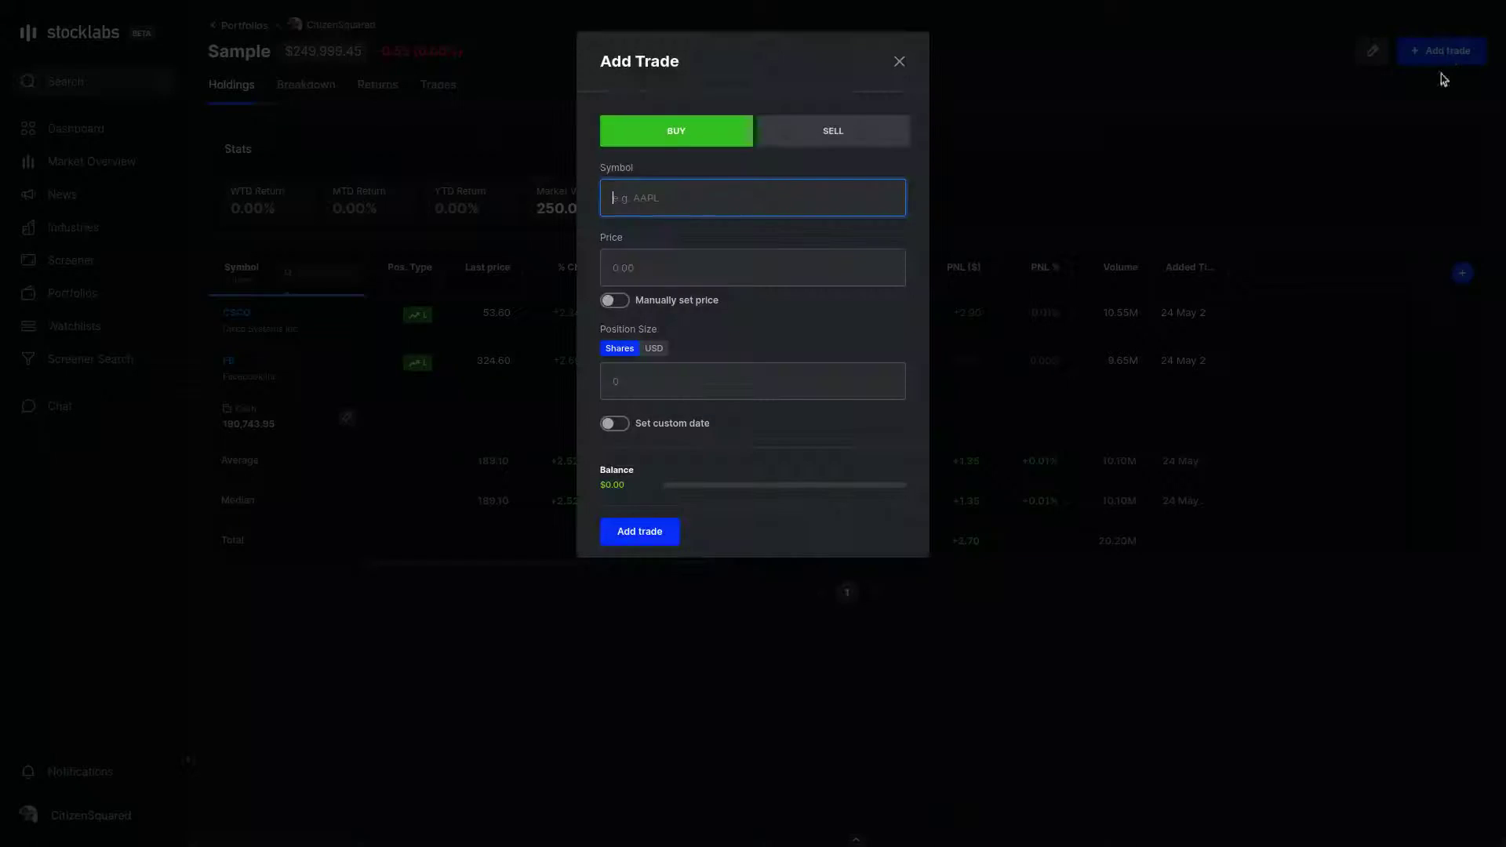
pyautogui.click(838, 135)
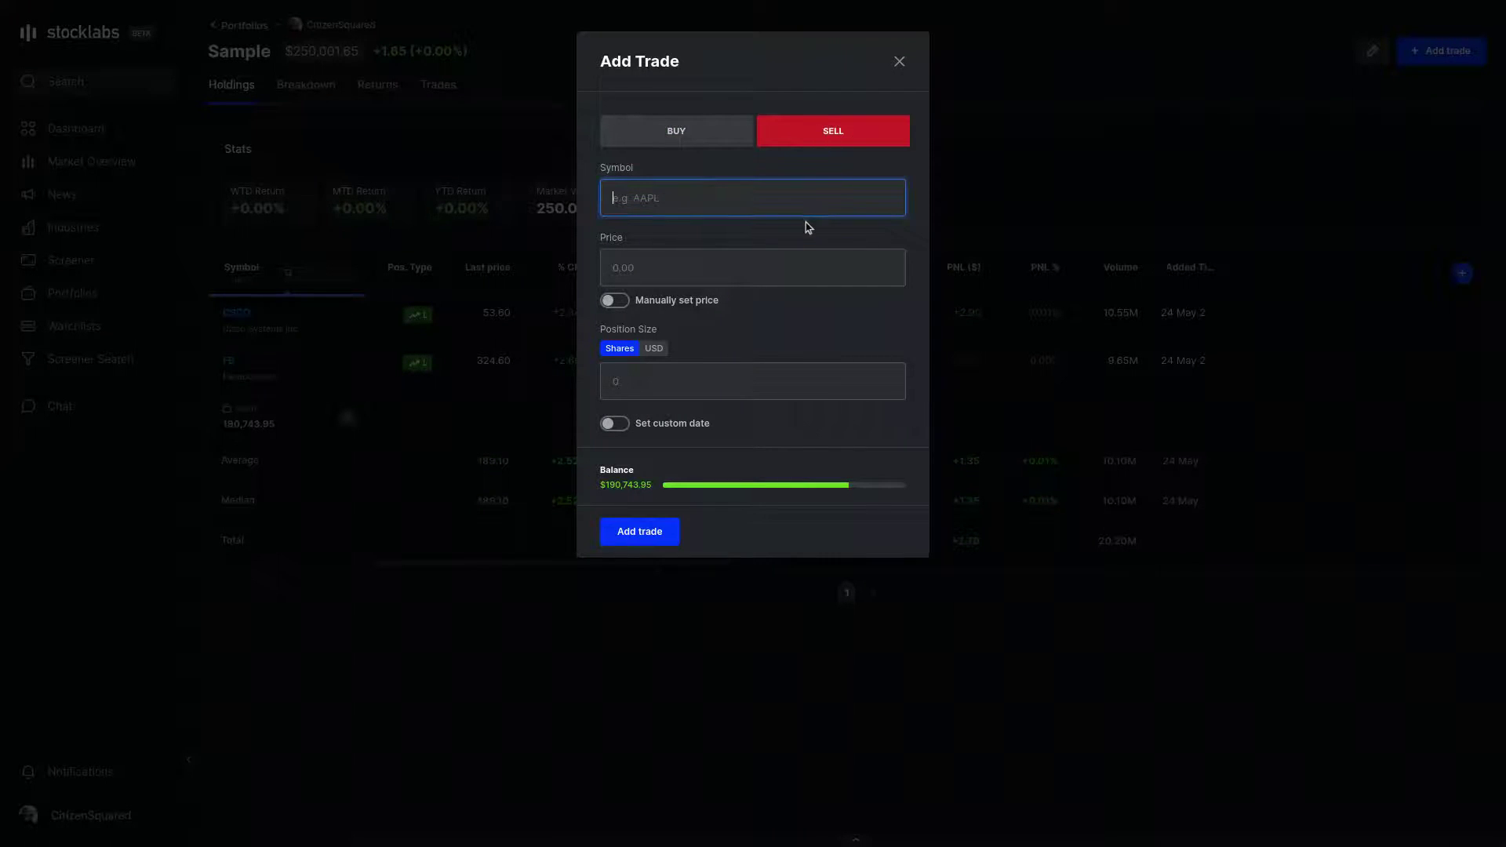
pyautogui.write('fb')
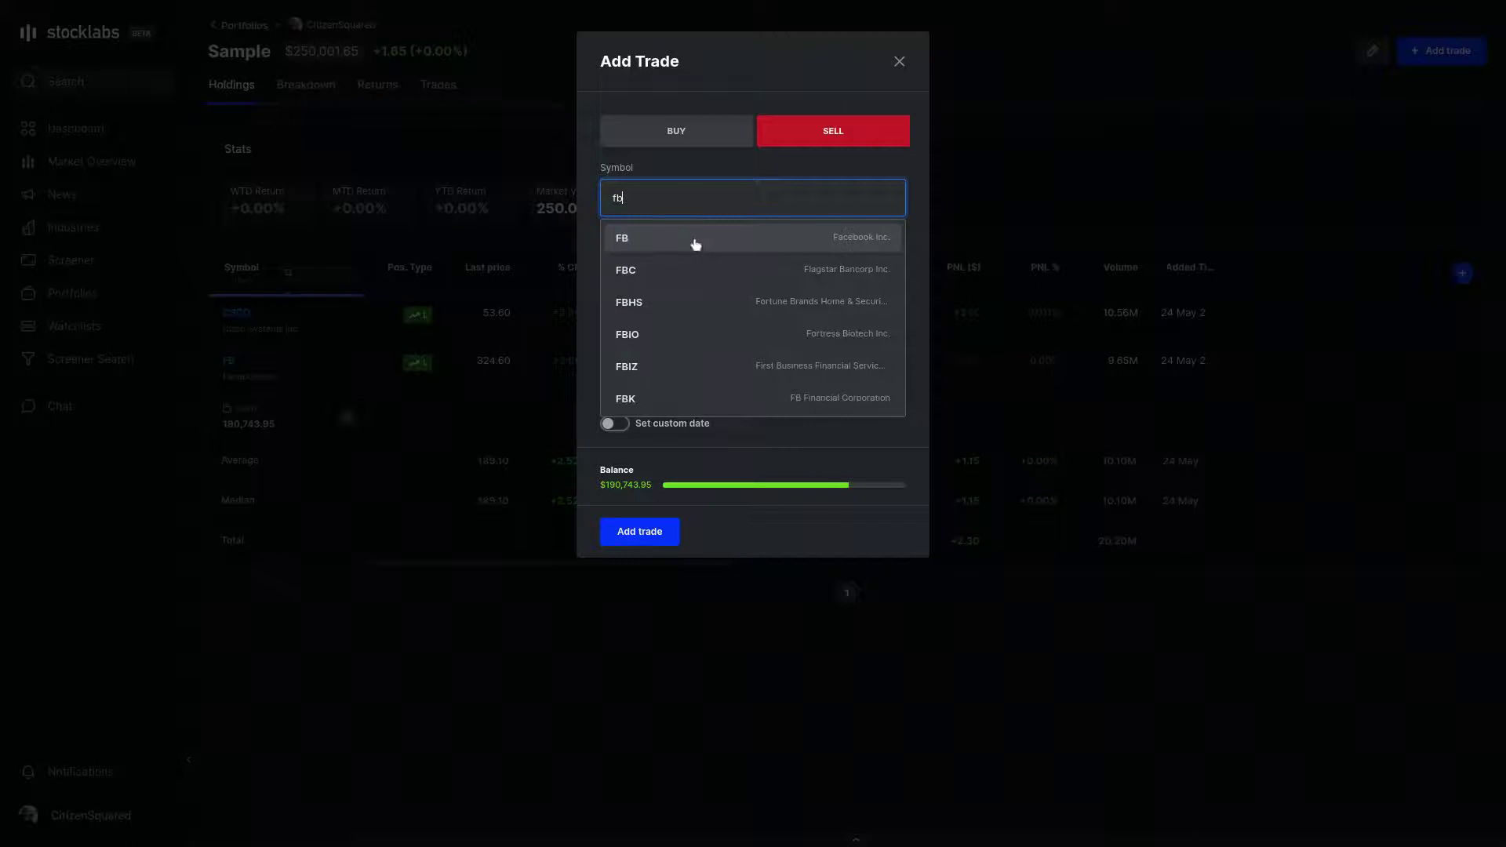
pyautogui.click(694, 240)
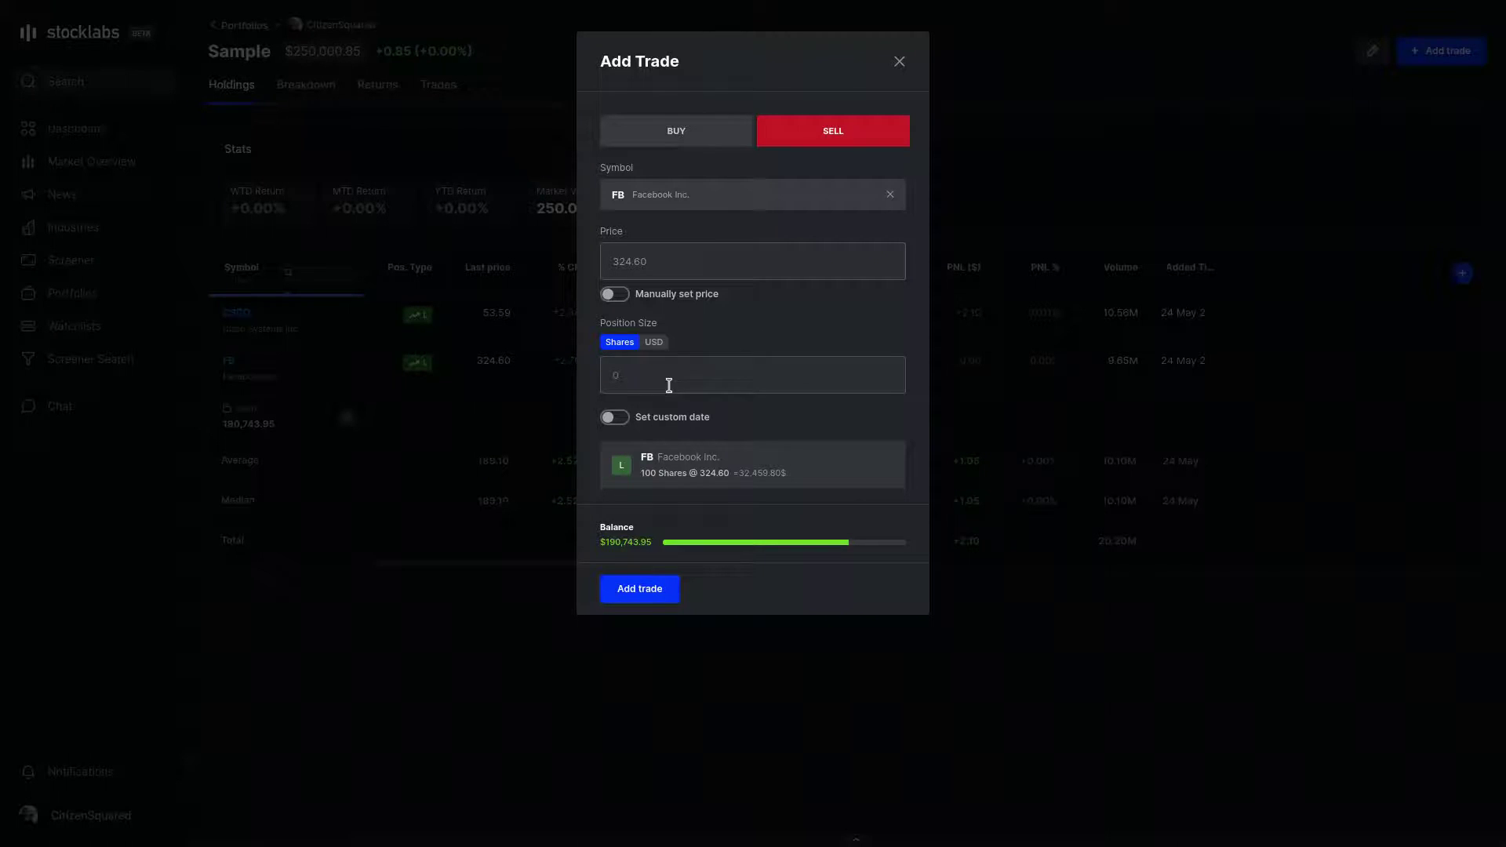
pyautogui.click(661, 378)
pyautogui.write('100')
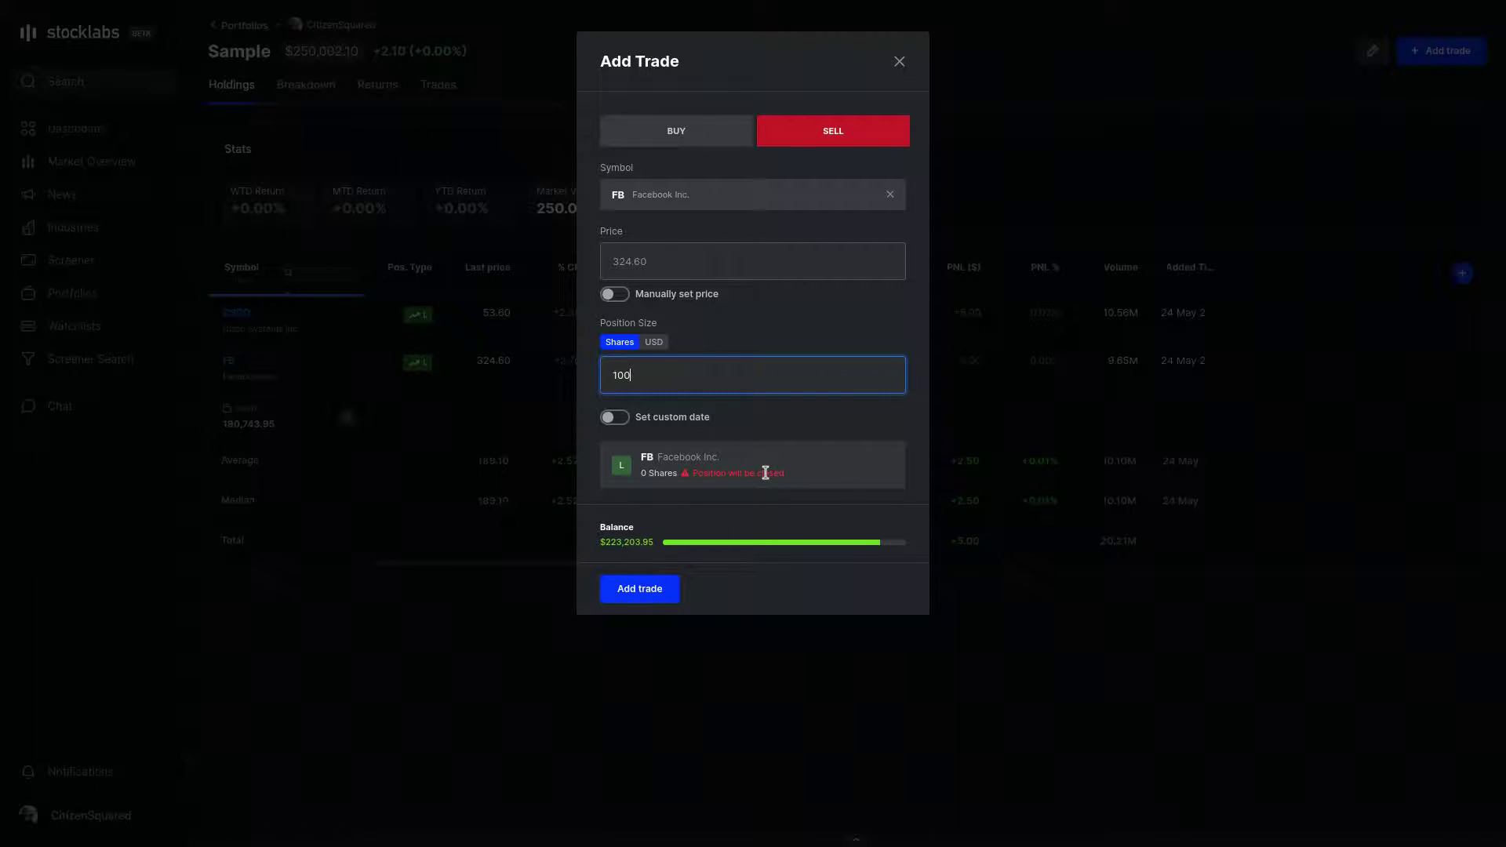
pyautogui.click(651, 593)
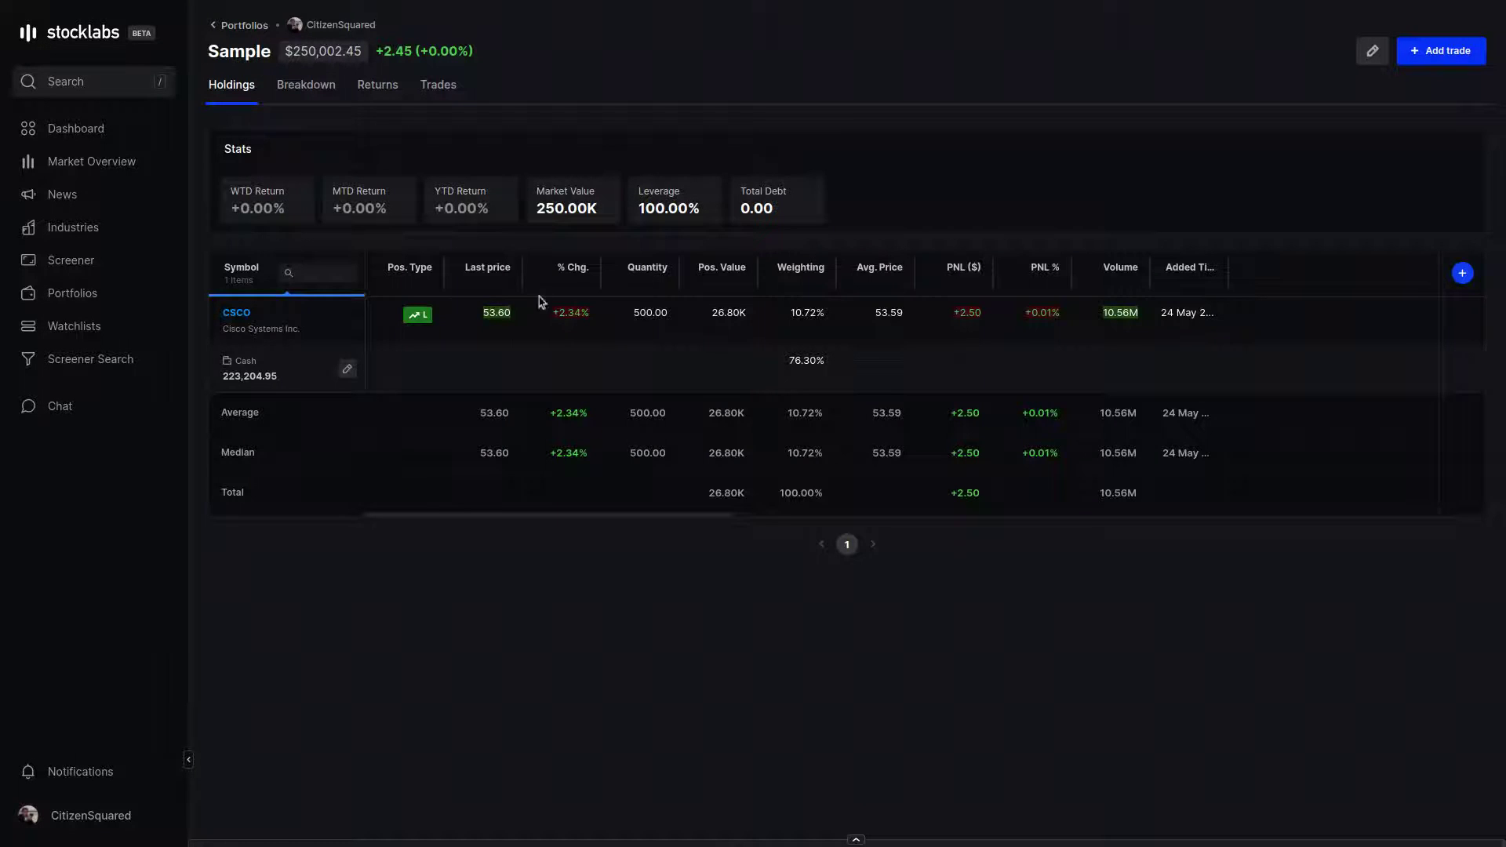
# - Close the 500-share CSCO position and confirm with Yes
pyautogui.moveTo(1465, 323)
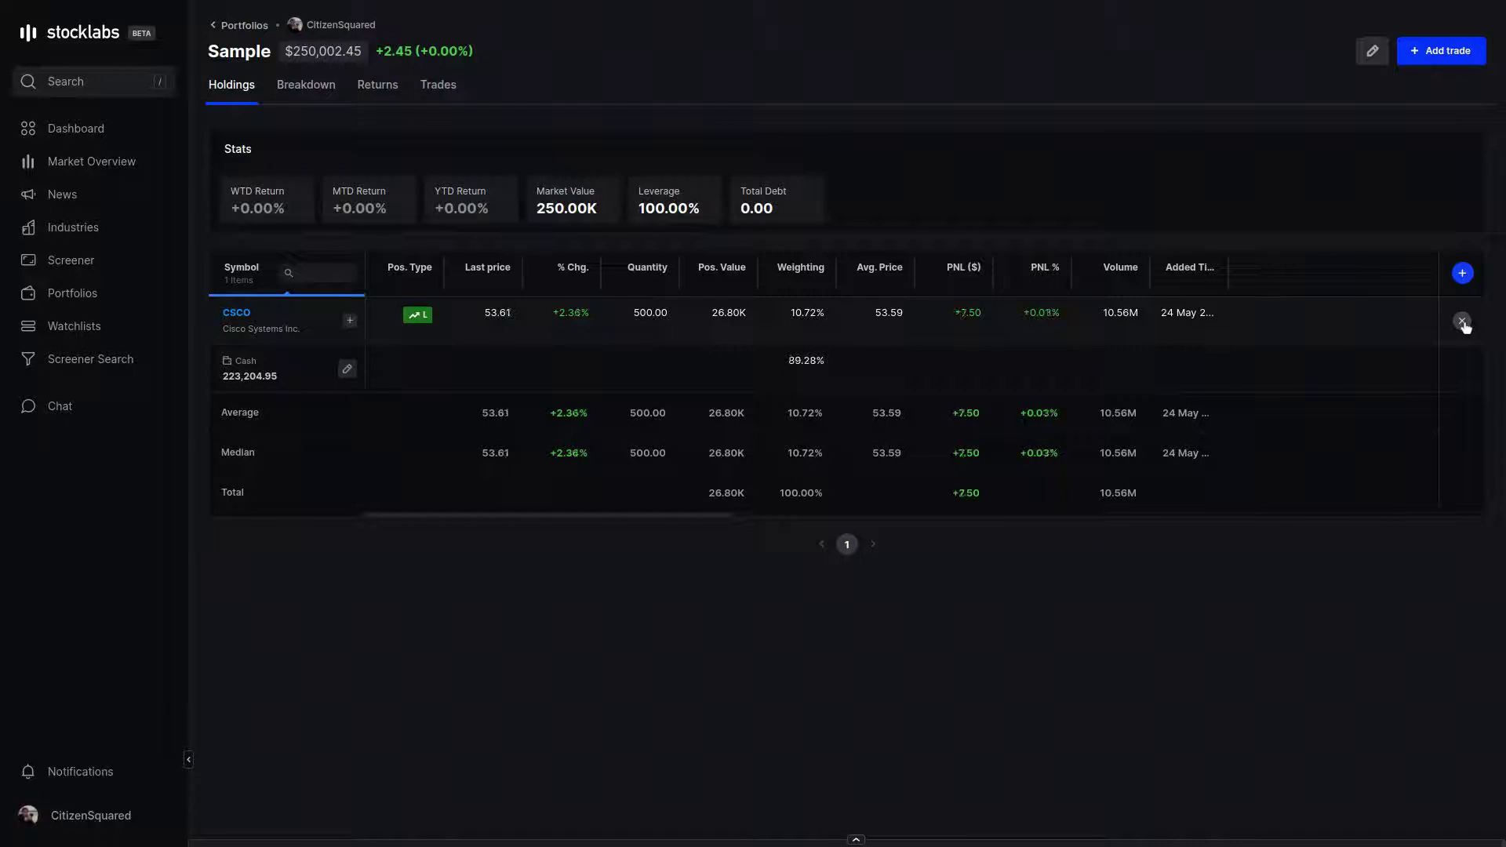
pyautogui.click(1463, 322)
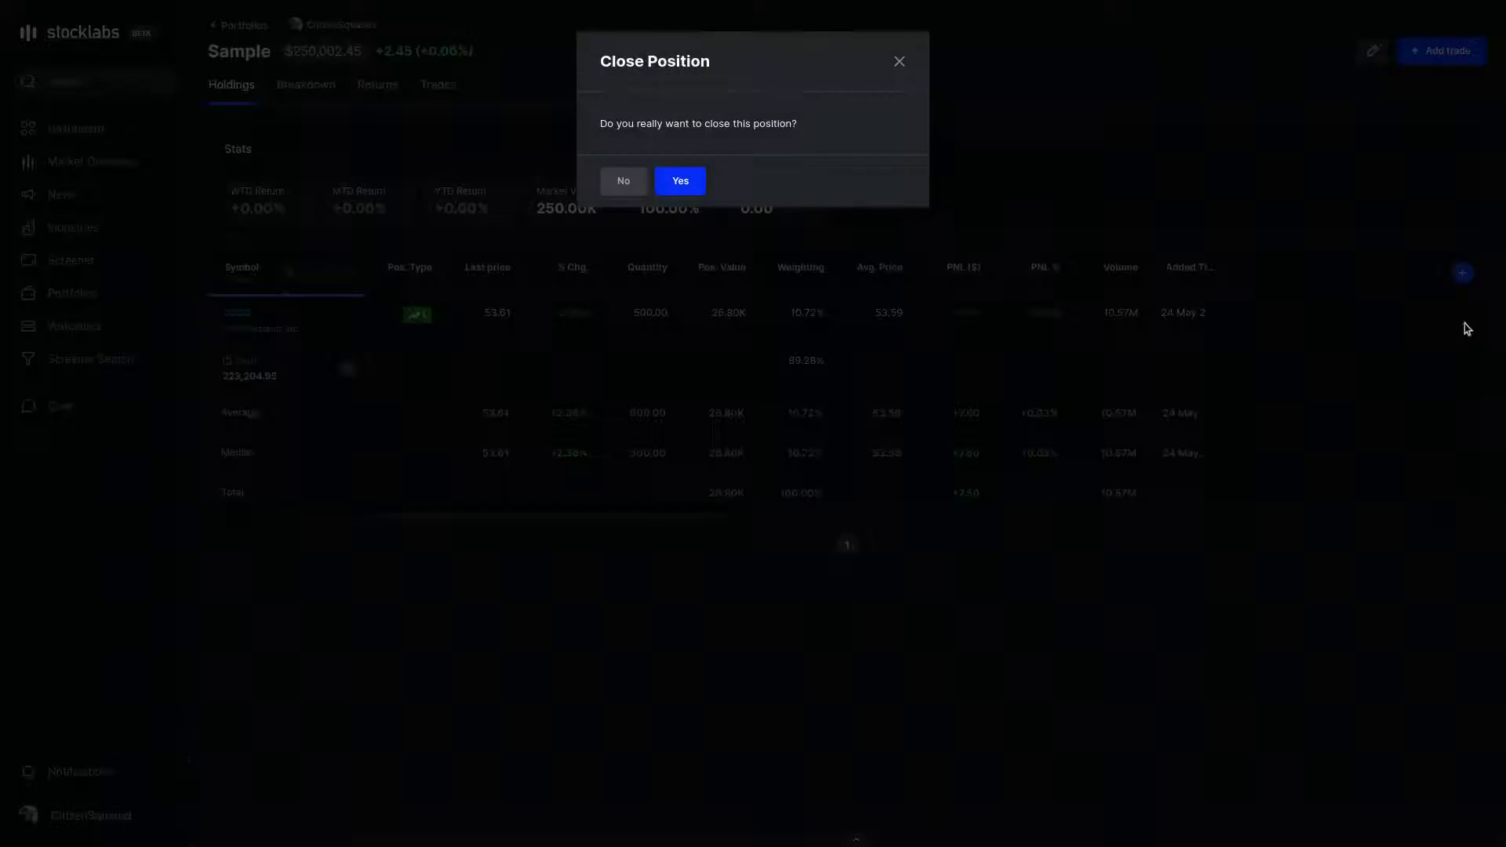
pyautogui.click(672, 183)
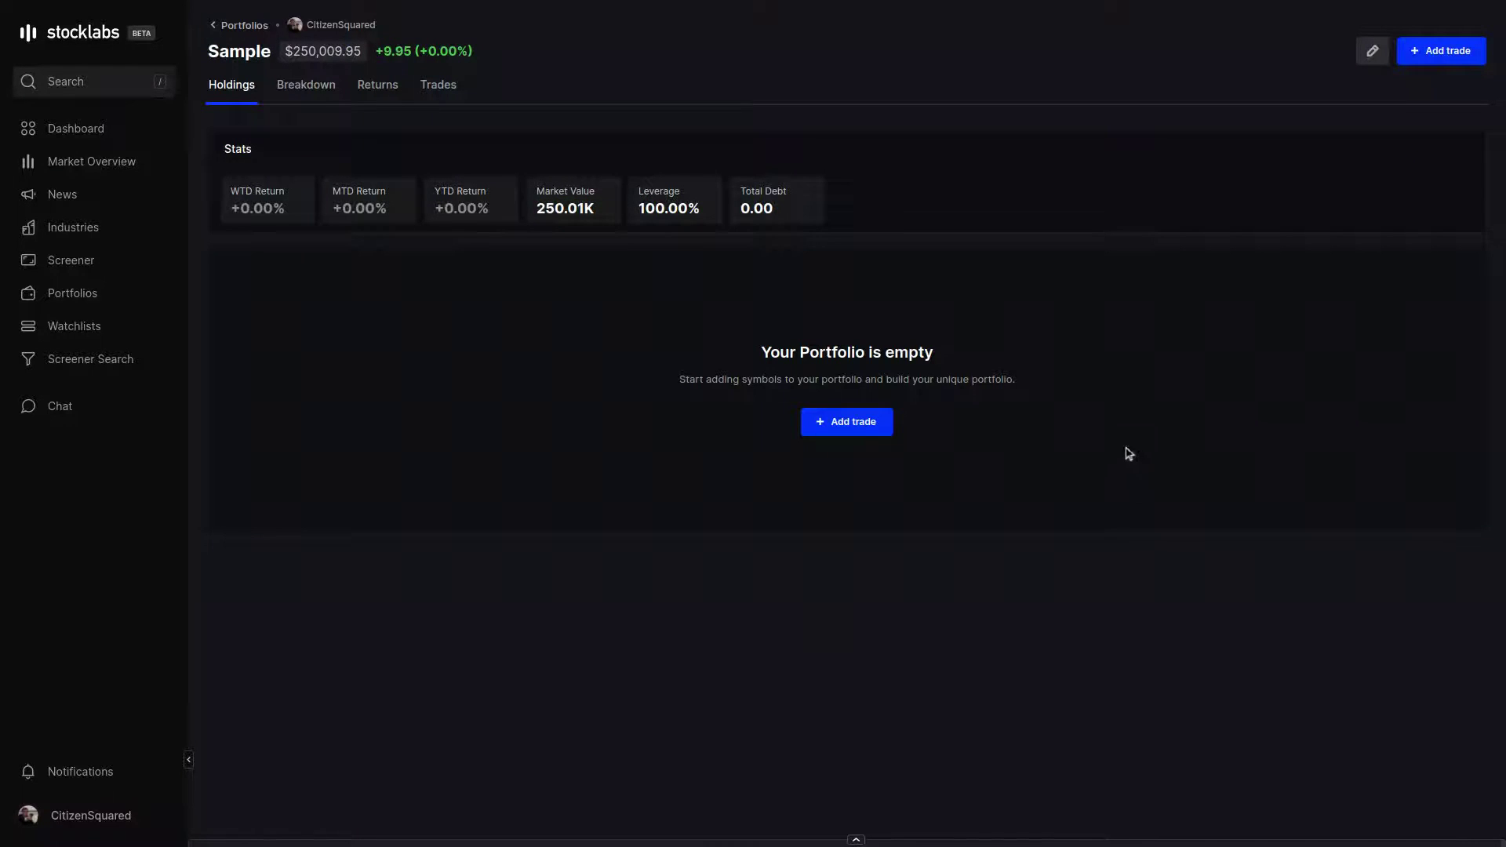
# - Open the Edit Portfolio settings for the Sample portfolio
pyautogui.click(1371, 51)
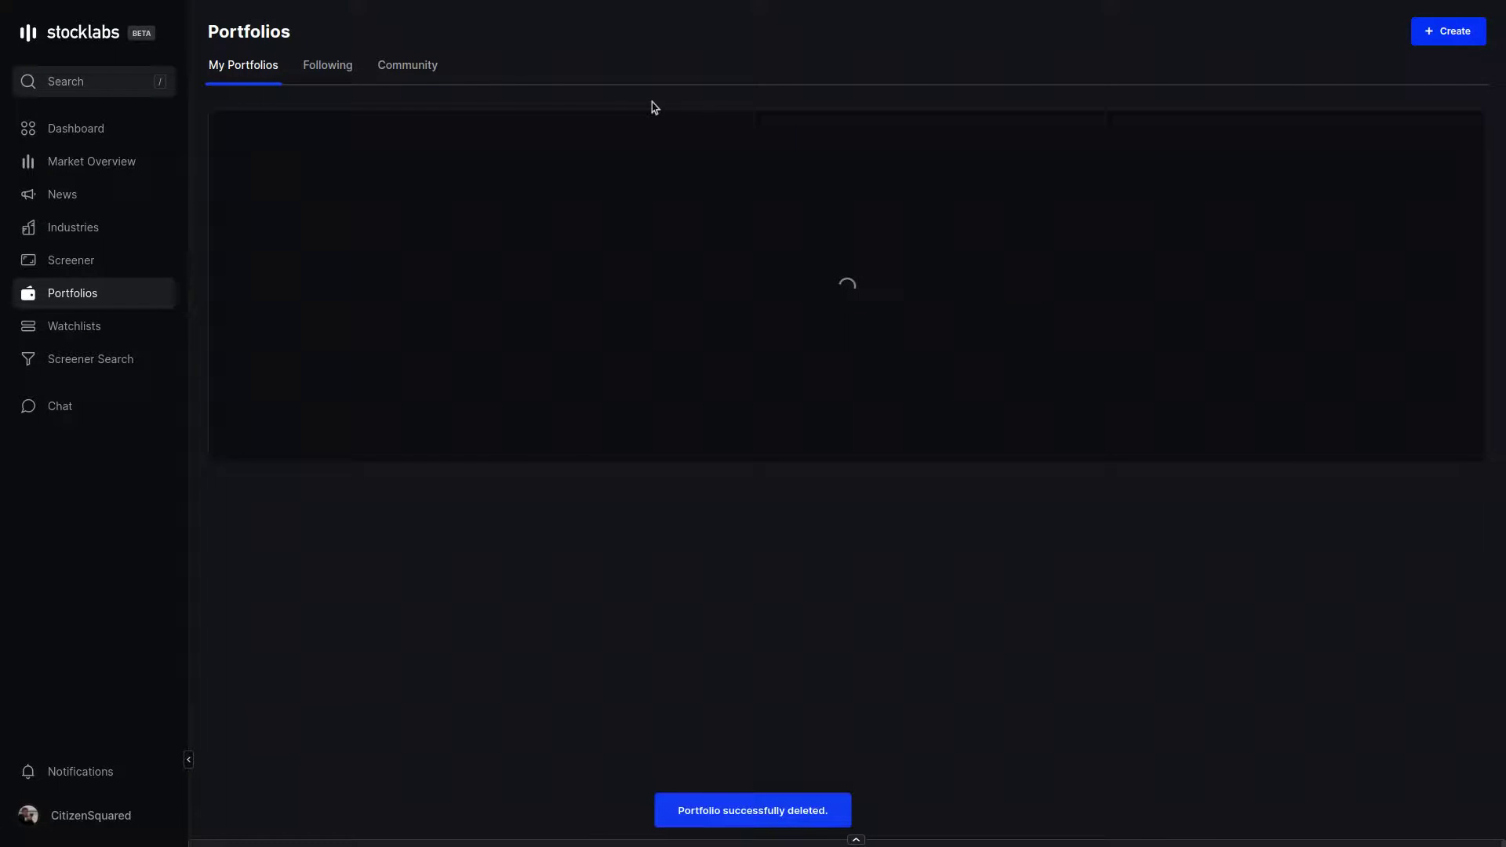
# - Open Fly Holdings from the Following list and look over its 15 holdings
pyautogui.click(333, 69)
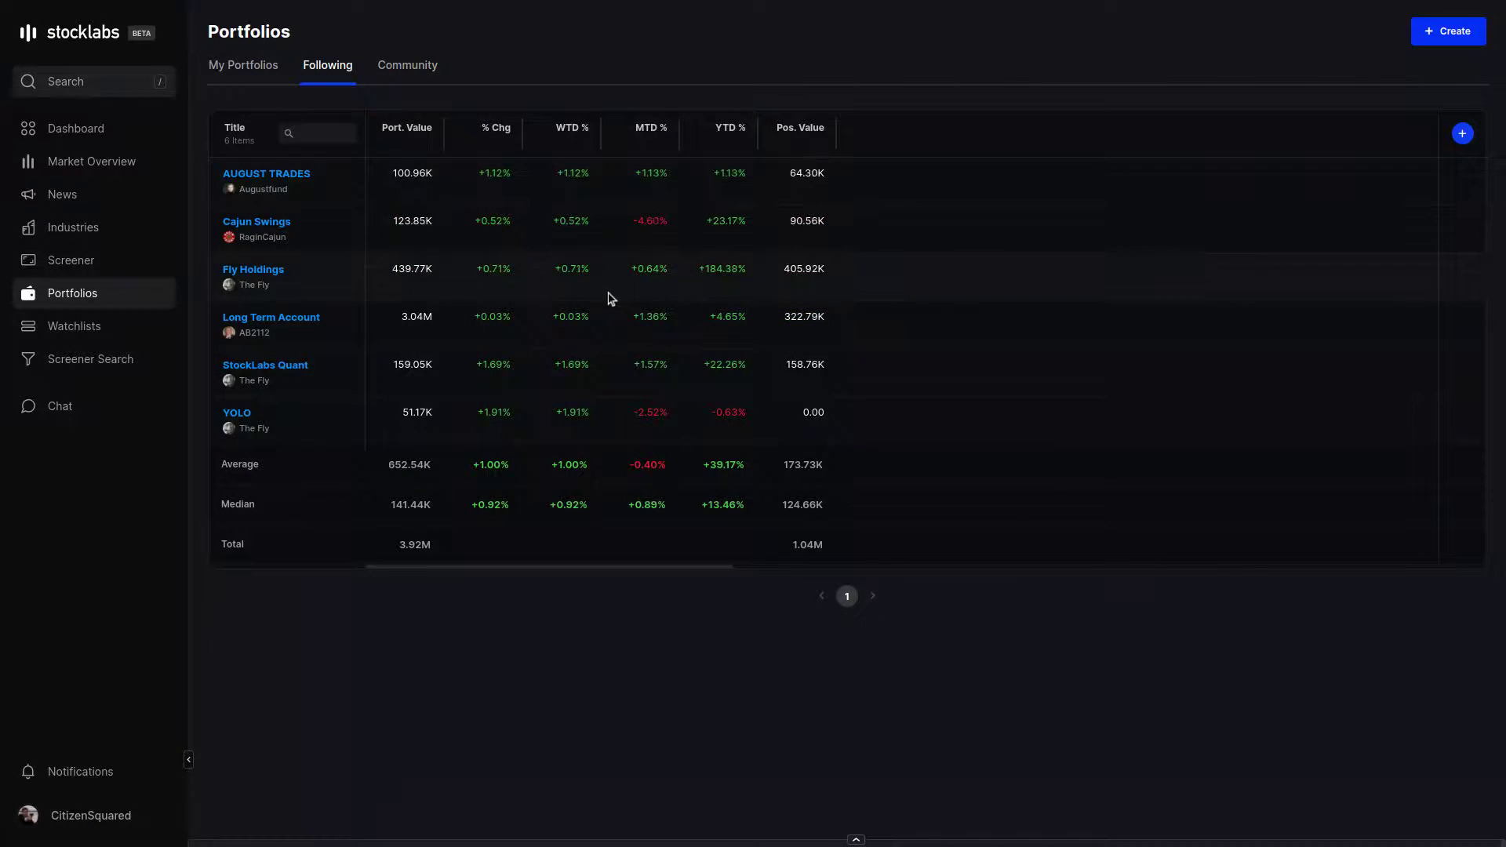
pyautogui.click(262, 277)
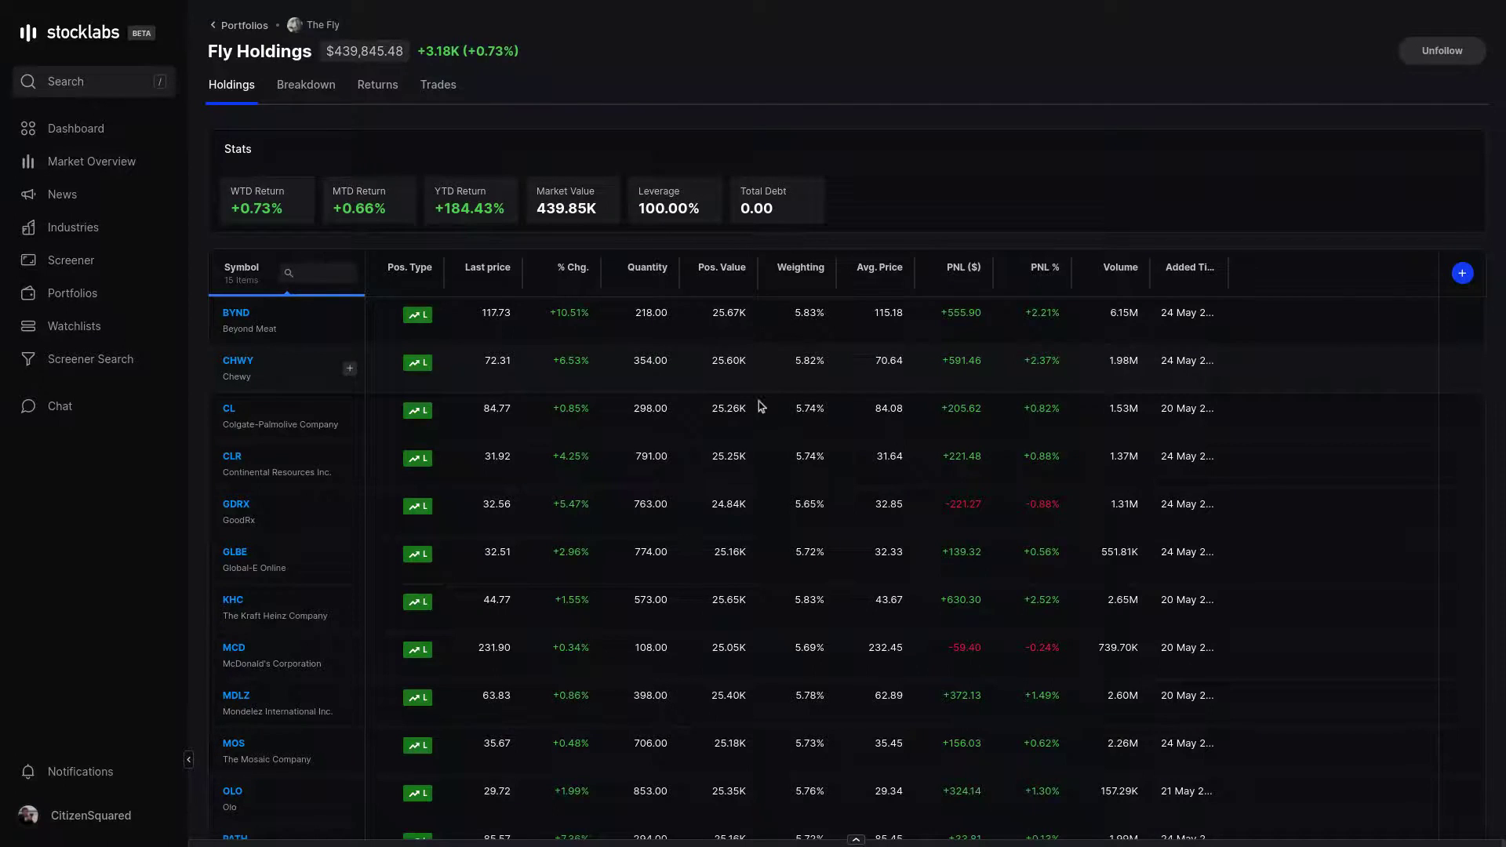
pyautogui.scroll(-3, 759, 405)
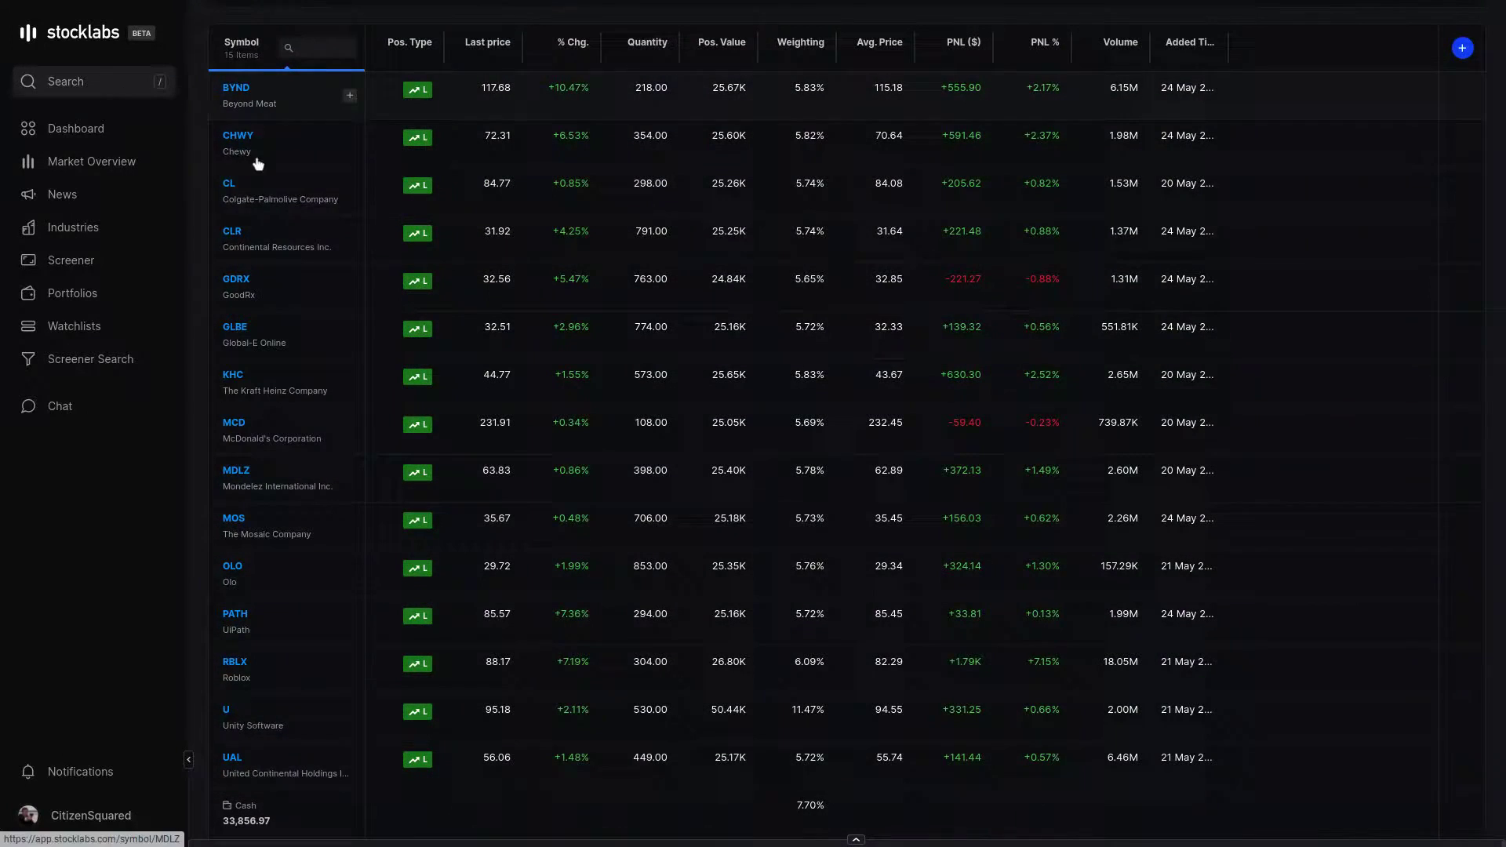
pyautogui.moveTo(254, 200)
pyautogui.scroll(3, 561, 434)
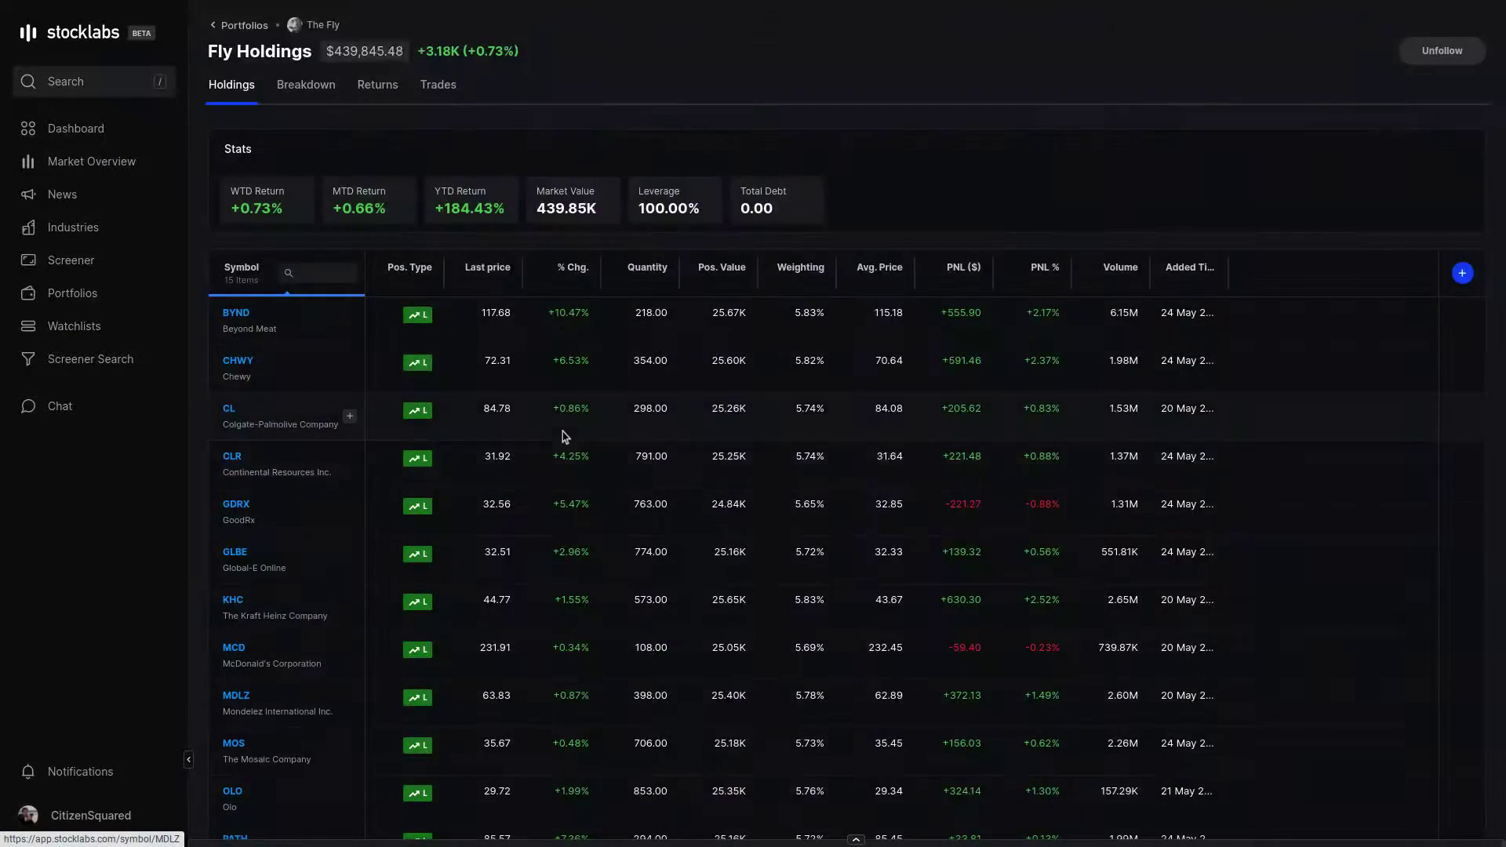
# - Show Fly Holdings' Breakdown with the portfolio value chart set to 1Y, ending at $440,042.02
pyautogui.click(307, 94)
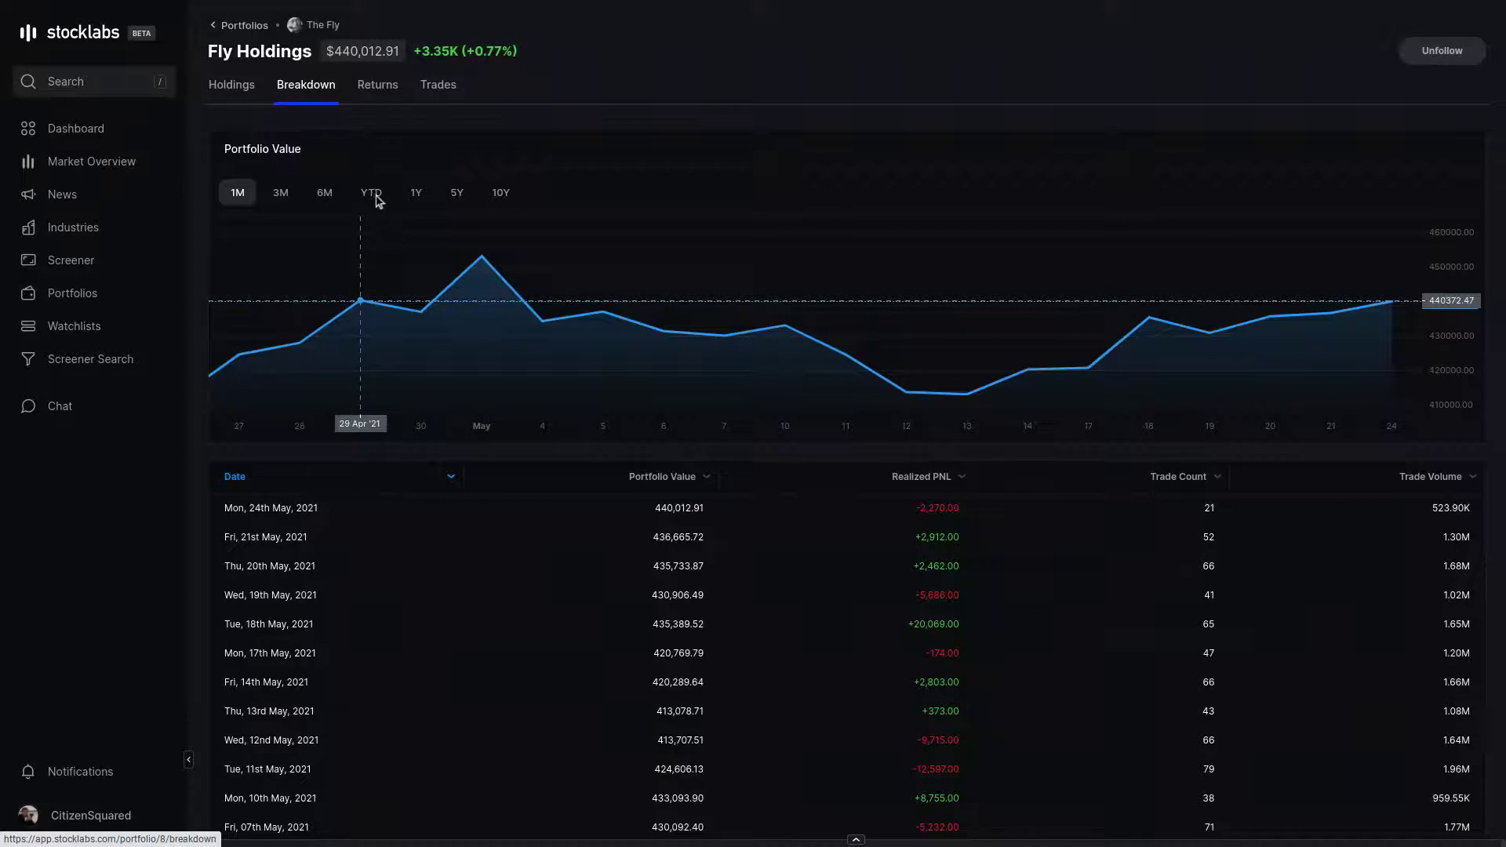
pyautogui.click(376, 196)
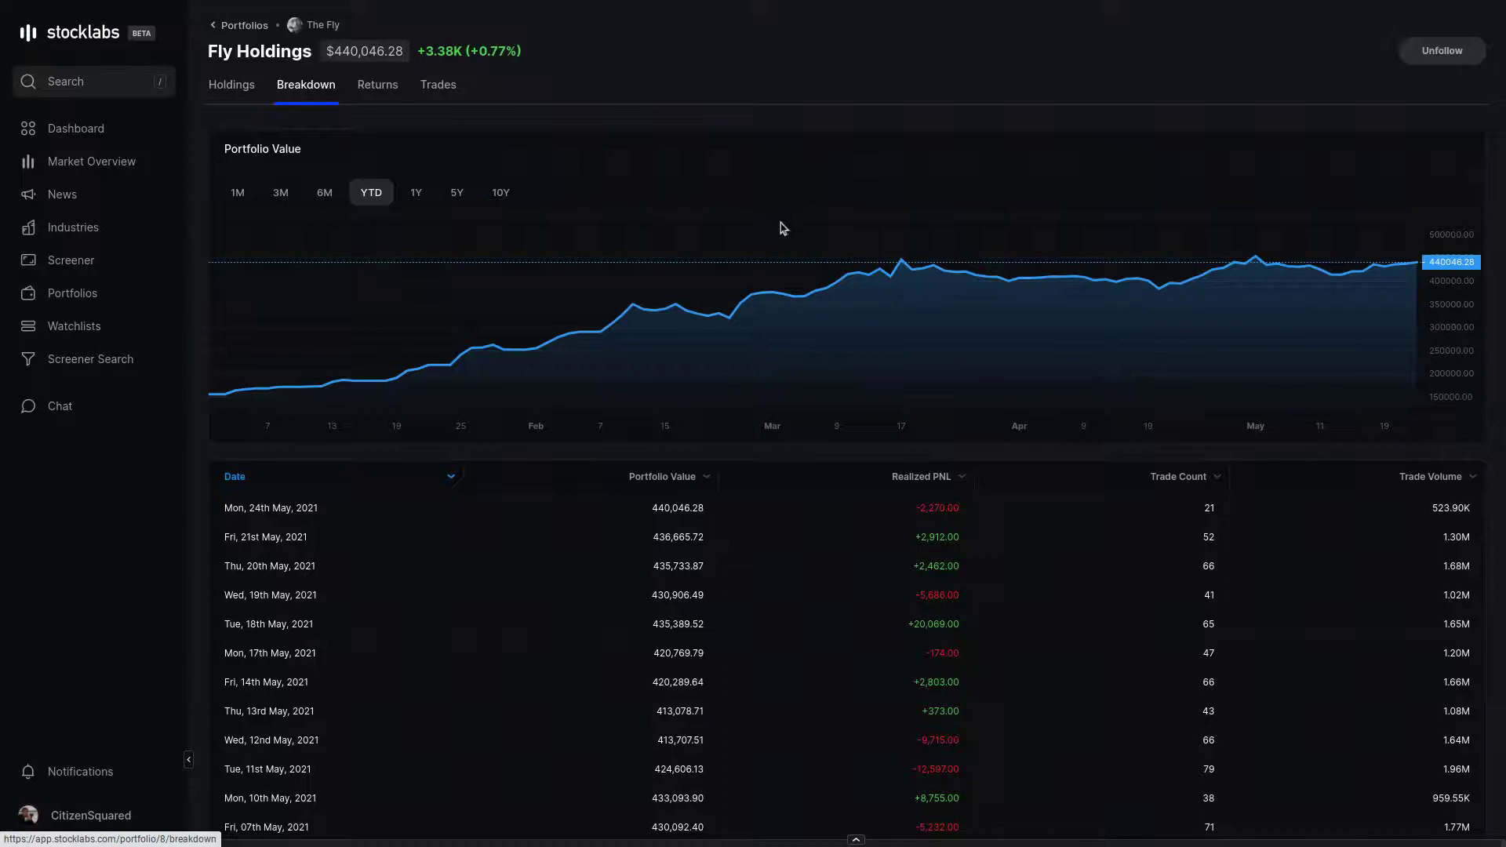
pyautogui.click(416, 197)
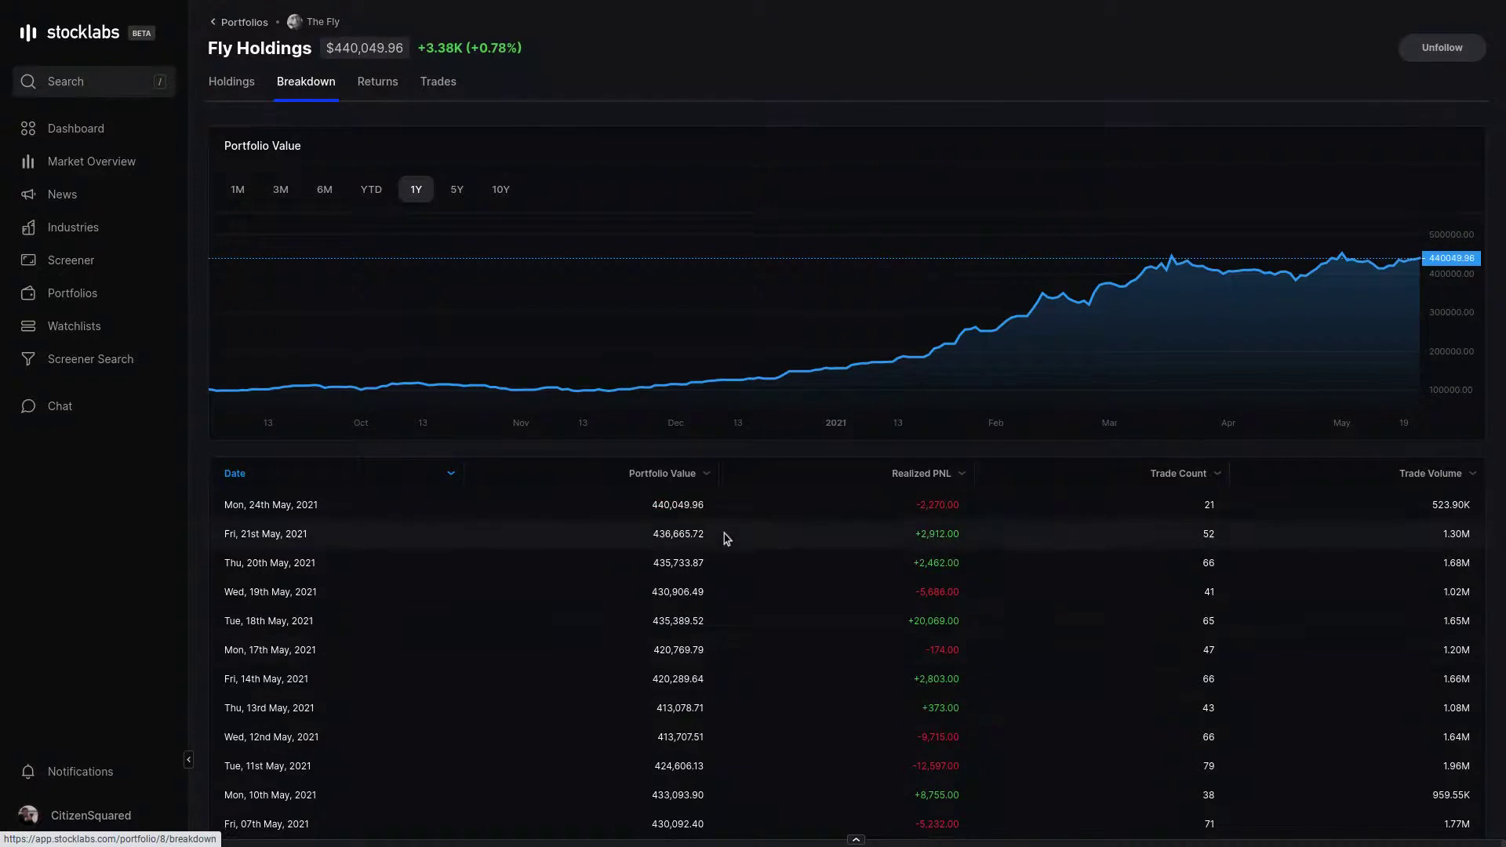
pyautogui.scroll(-3, 722, 535)
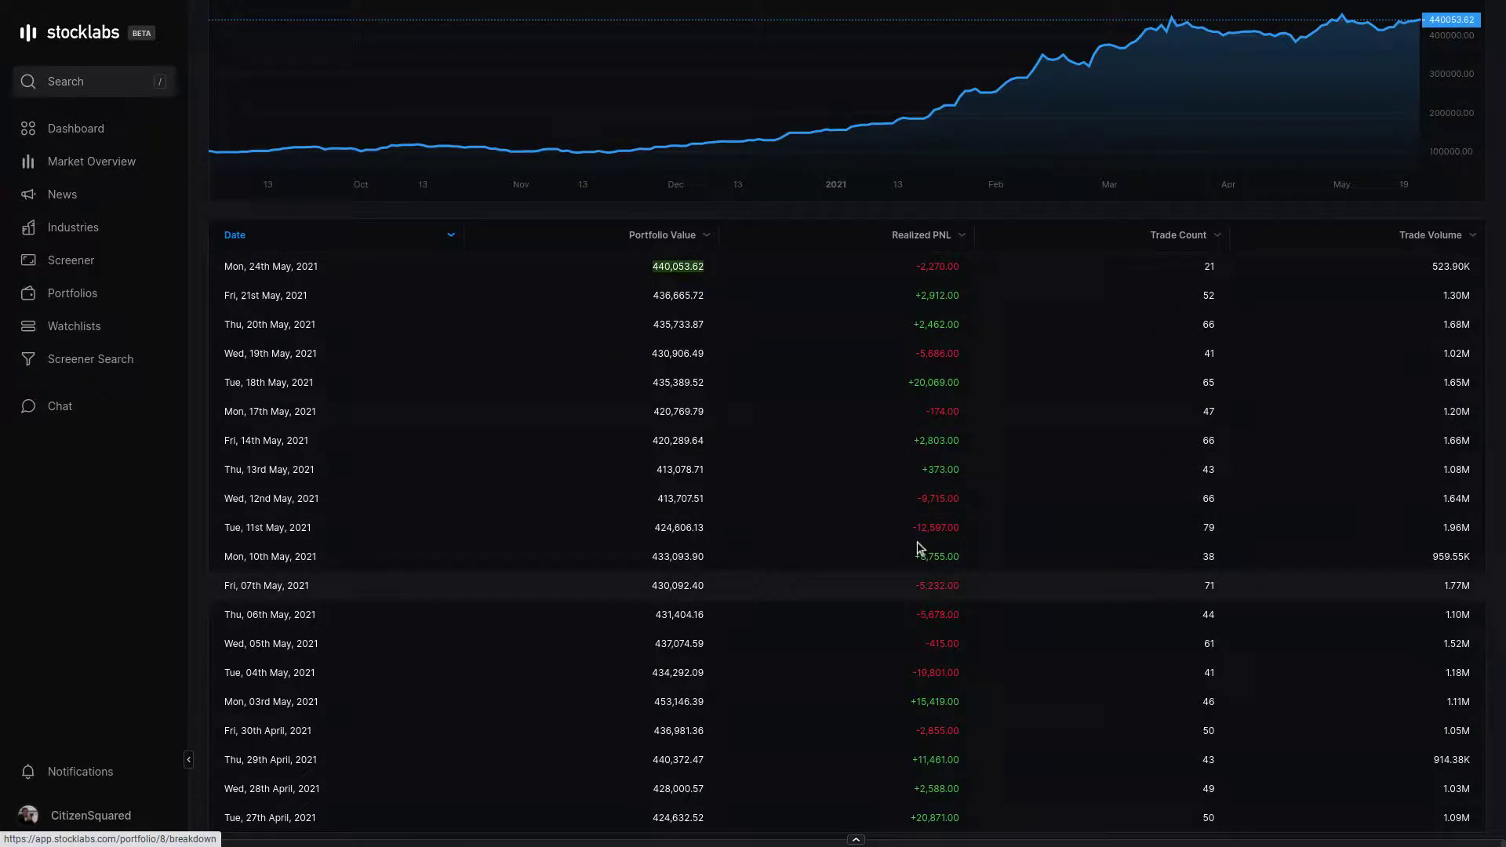
pyautogui.scroll(1, 902, 427)
pyautogui.scroll(3, 901, 429)
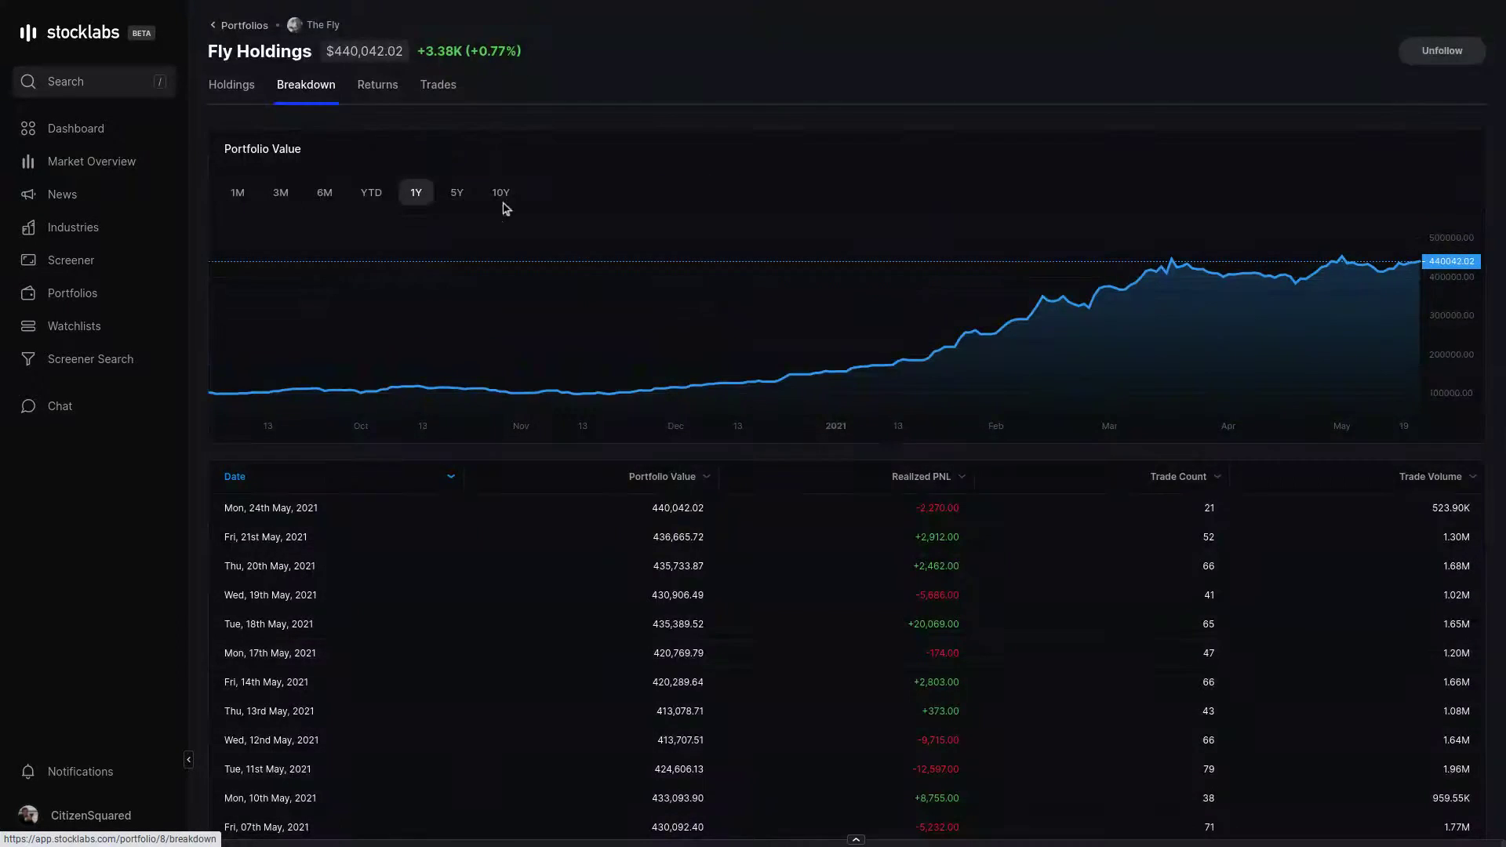
# - View Fly Holdings' returns annually, then monthly from Sep 2020 to May 2021
pyautogui.click(394, 91)
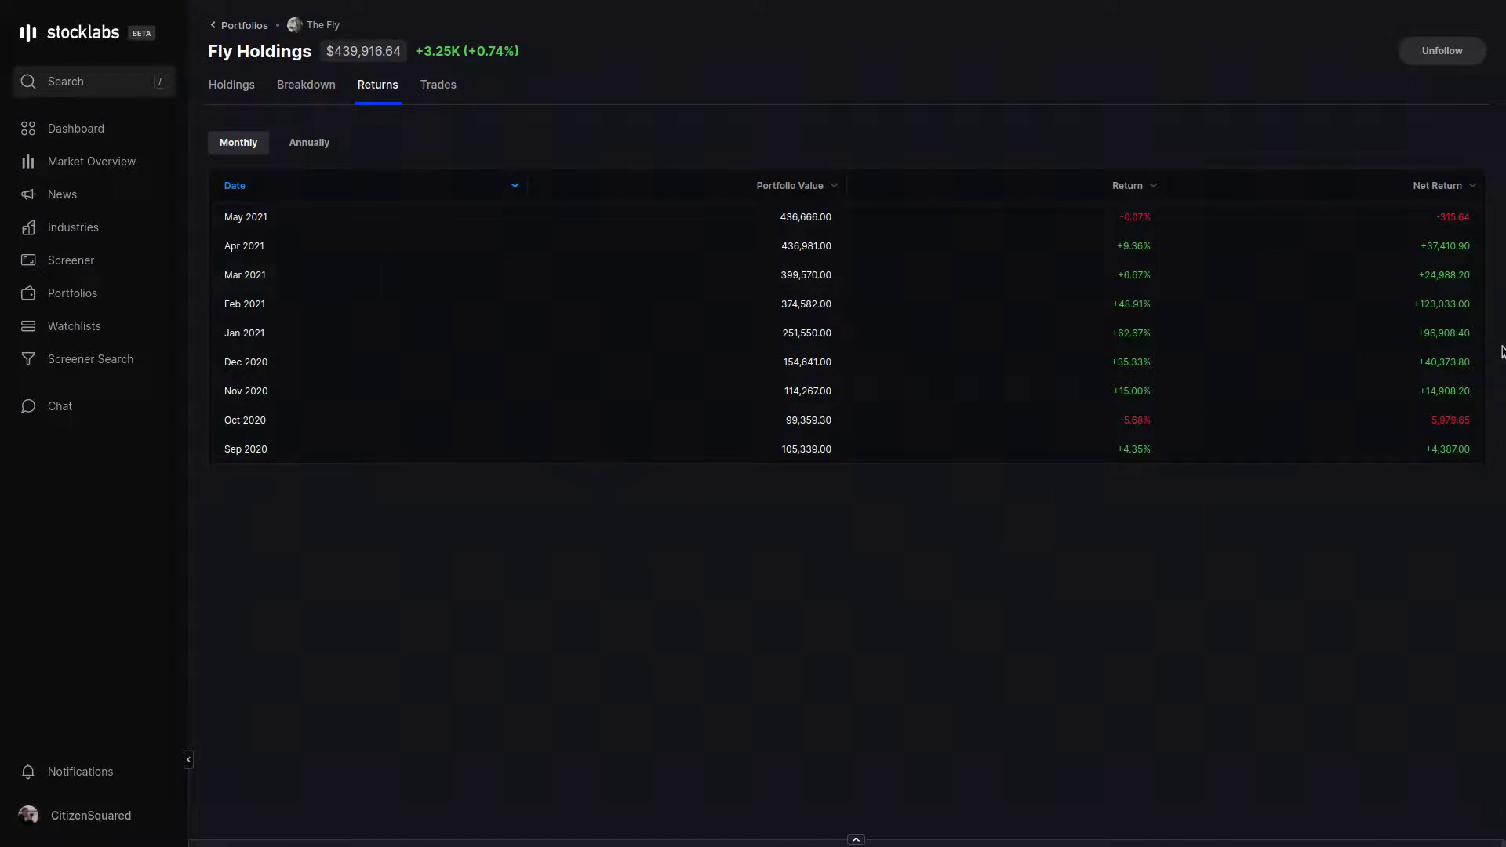
pyautogui.click(299, 149)
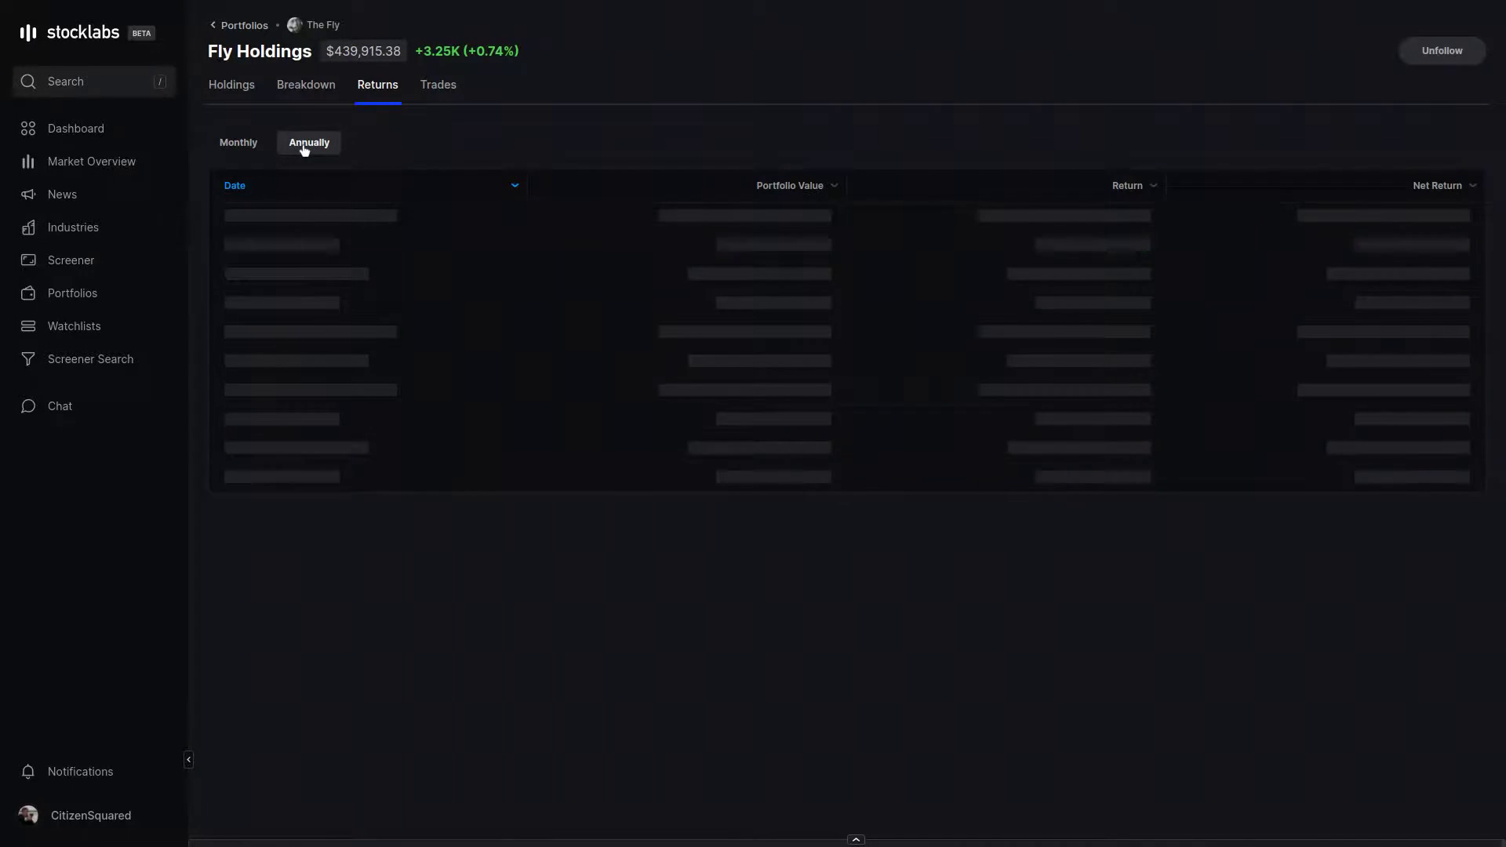
pyautogui.click(247, 148)
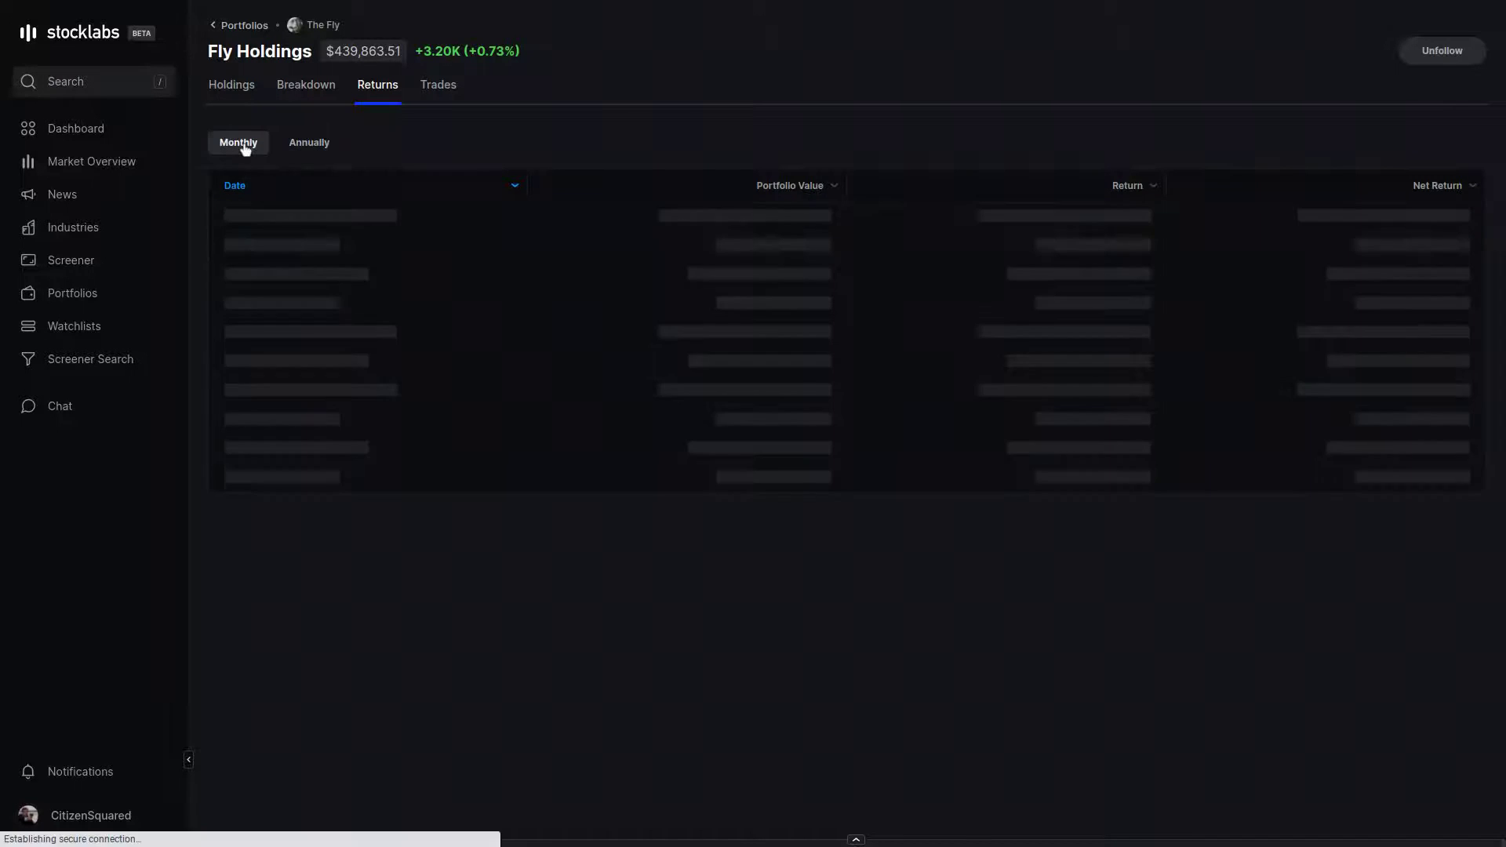
# - Review Fly Holdings' trade history, then return to My Portfolios showing four portfolios totalling 215.81K
pyautogui.click(438, 87)
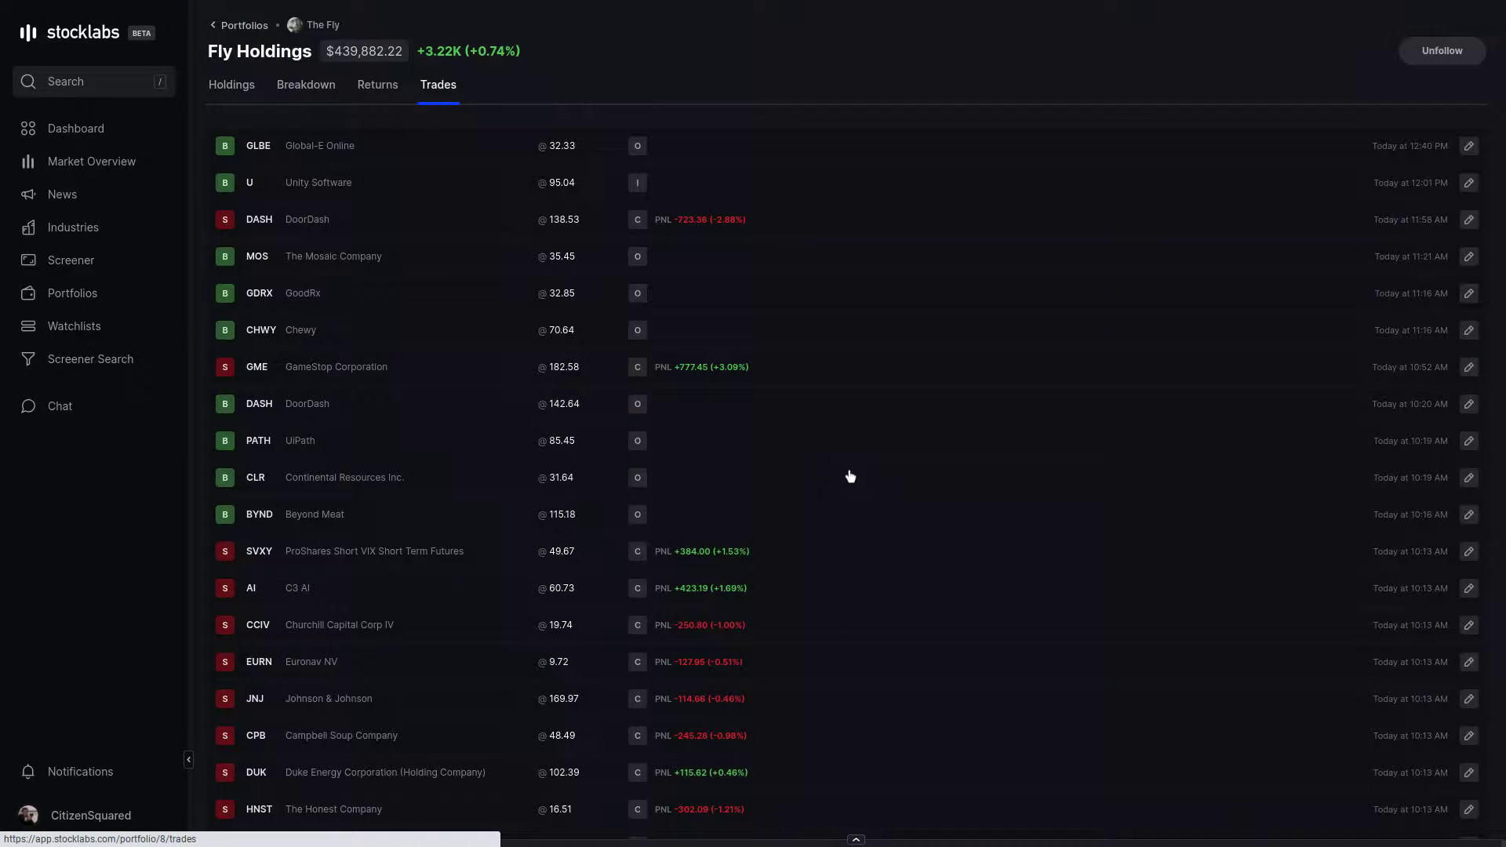
pyautogui.scroll(-2, 839, 449)
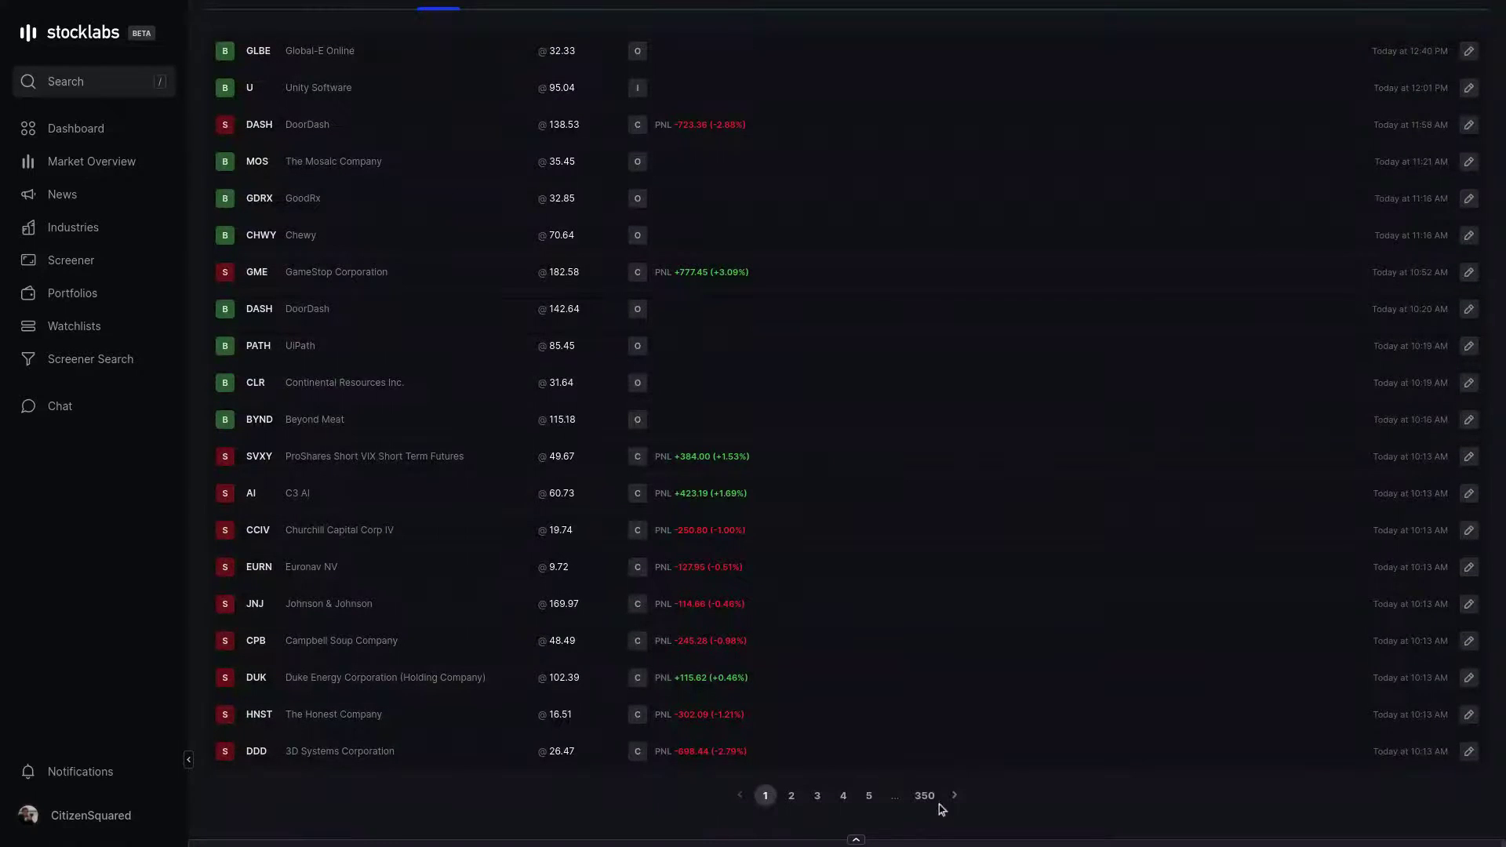
pyautogui.scroll(2, 839, 469)
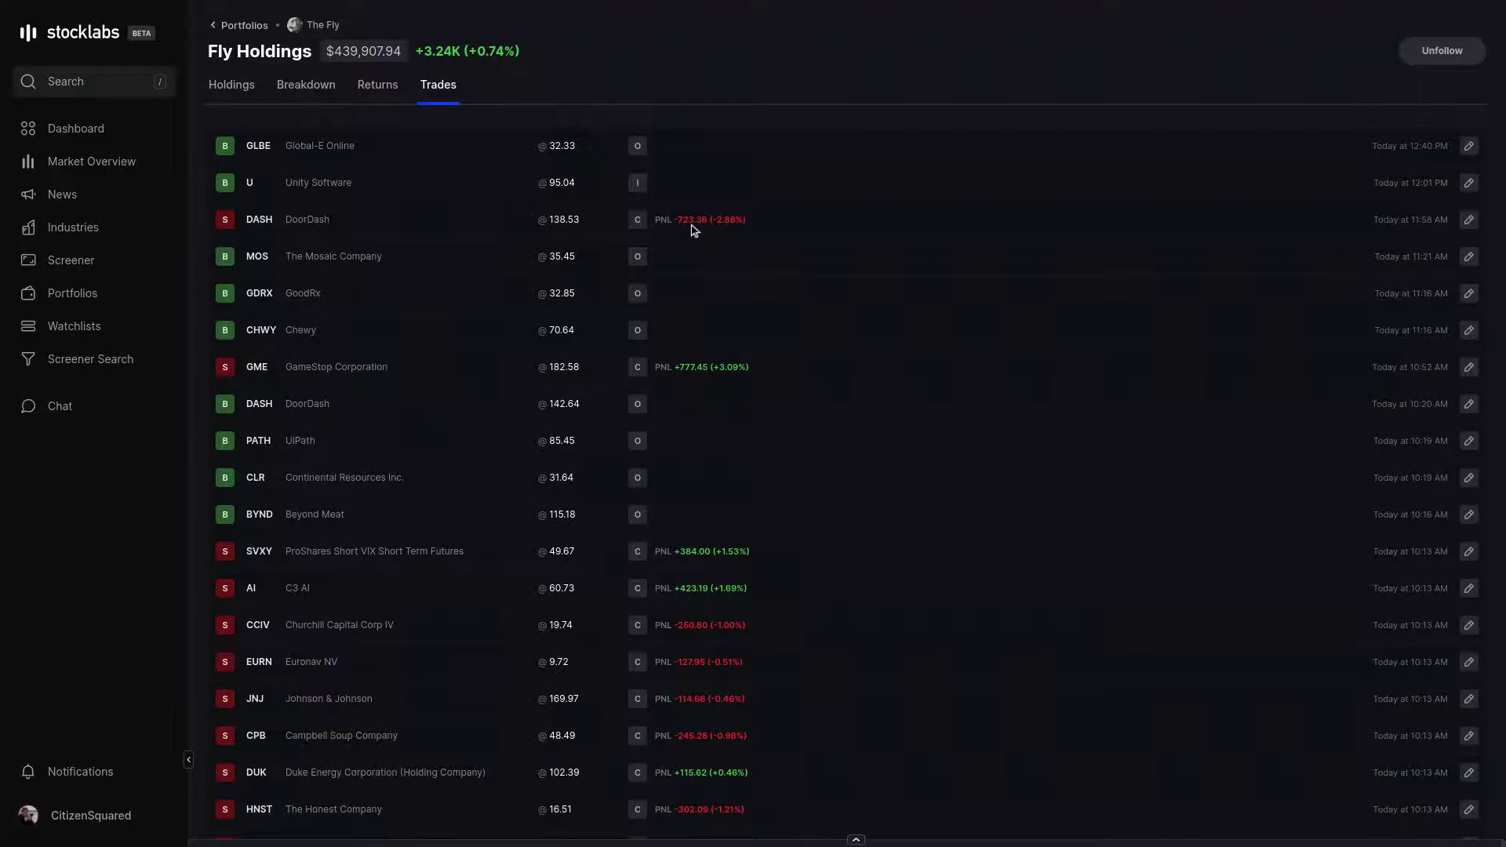
pyautogui.click(245, 26)
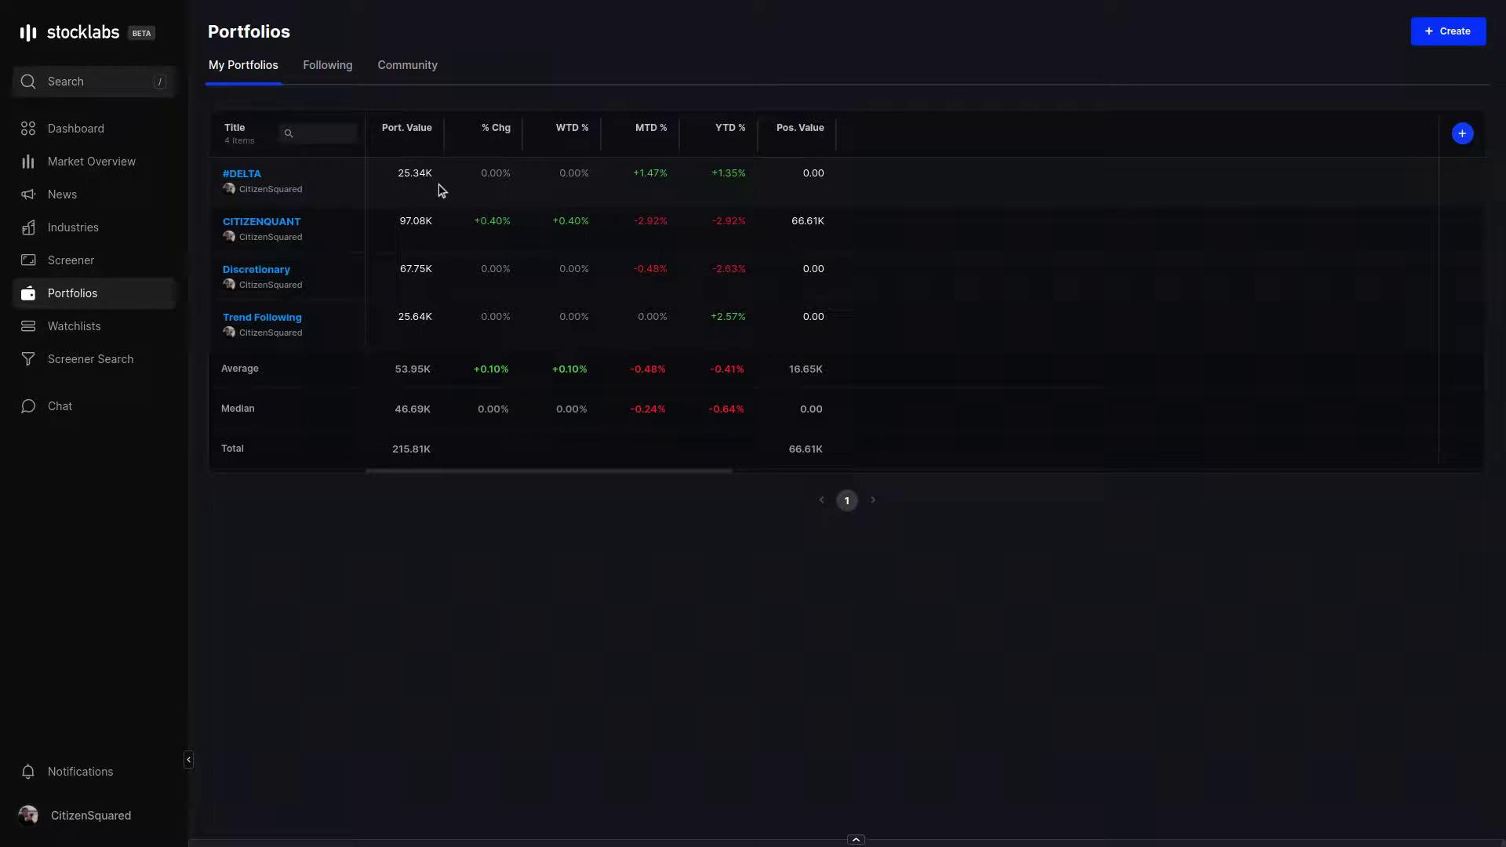
# - Follow the community portfolio Hyper Growth and confirm it among the seven followed portfolios
pyautogui.click(422, 67)
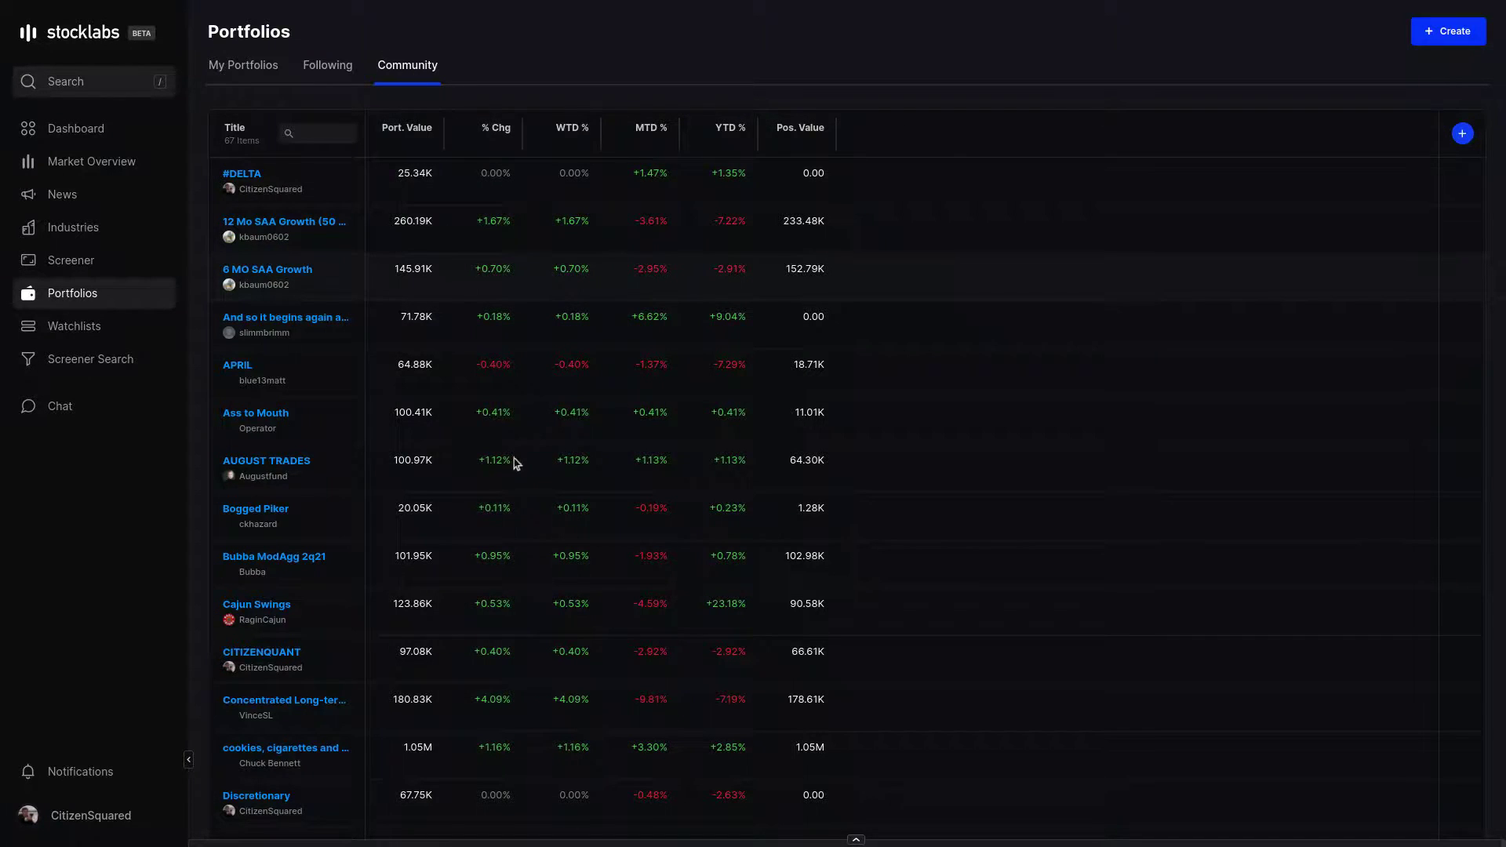
pyautogui.scroll(-4, 522, 476)
pyautogui.scroll(4, 525, 480)
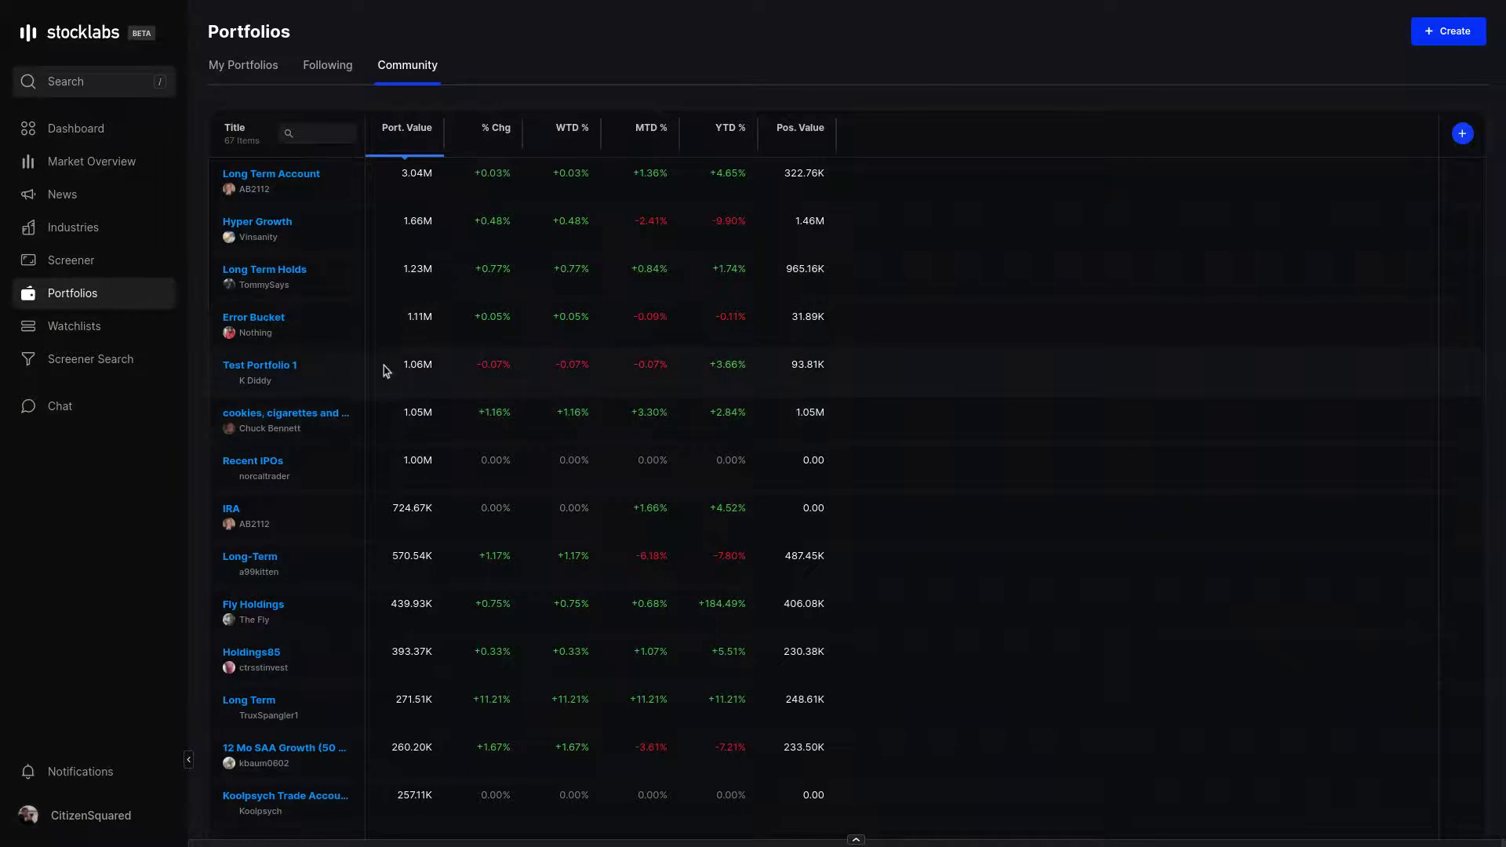
pyautogui.click(242, 231)
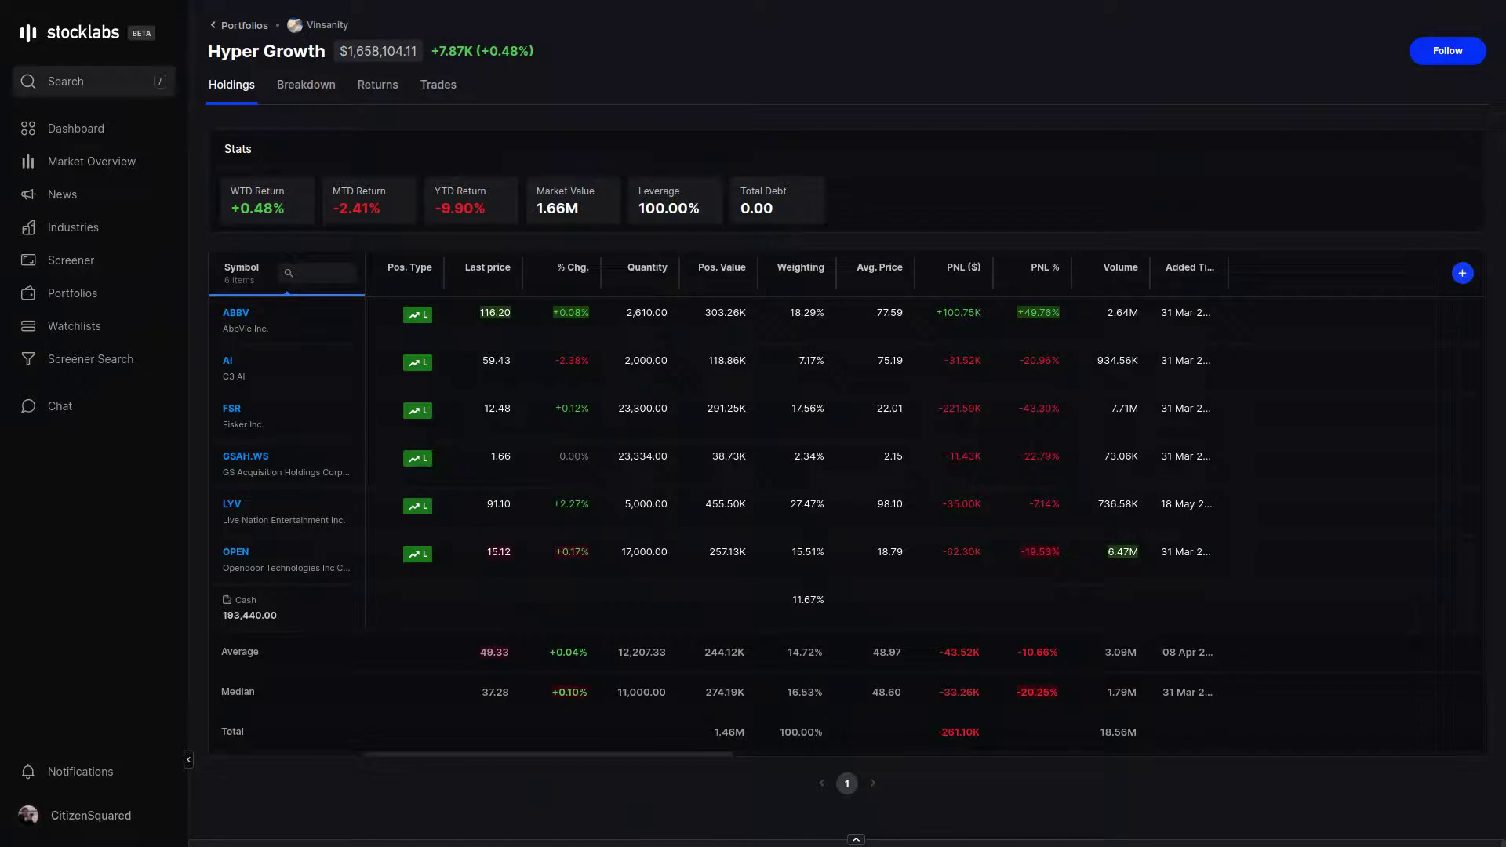
pyautogui.click(1446, 50)
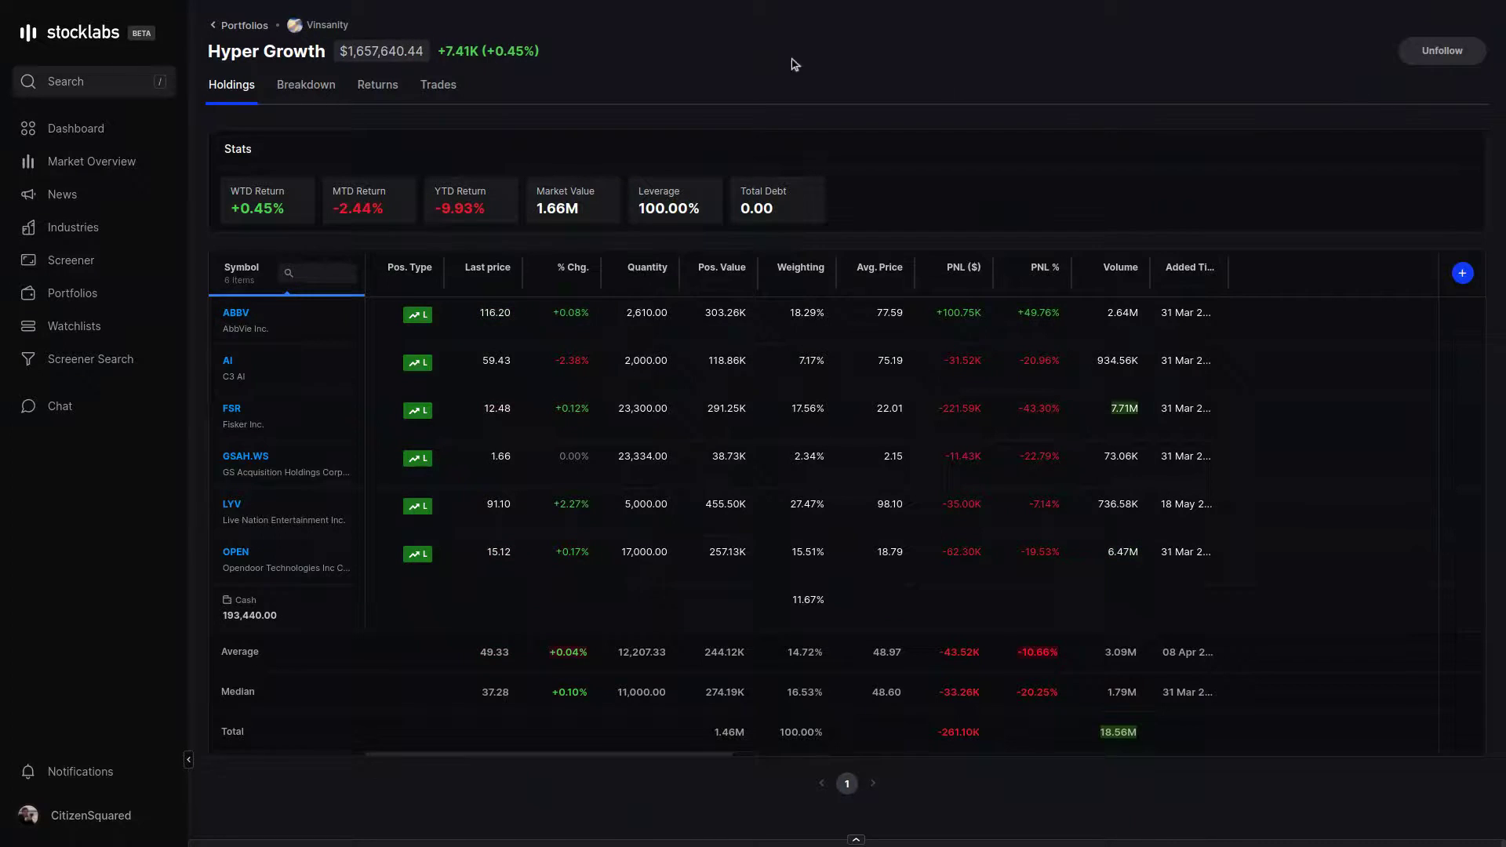
pyautogui.click(235, 27)
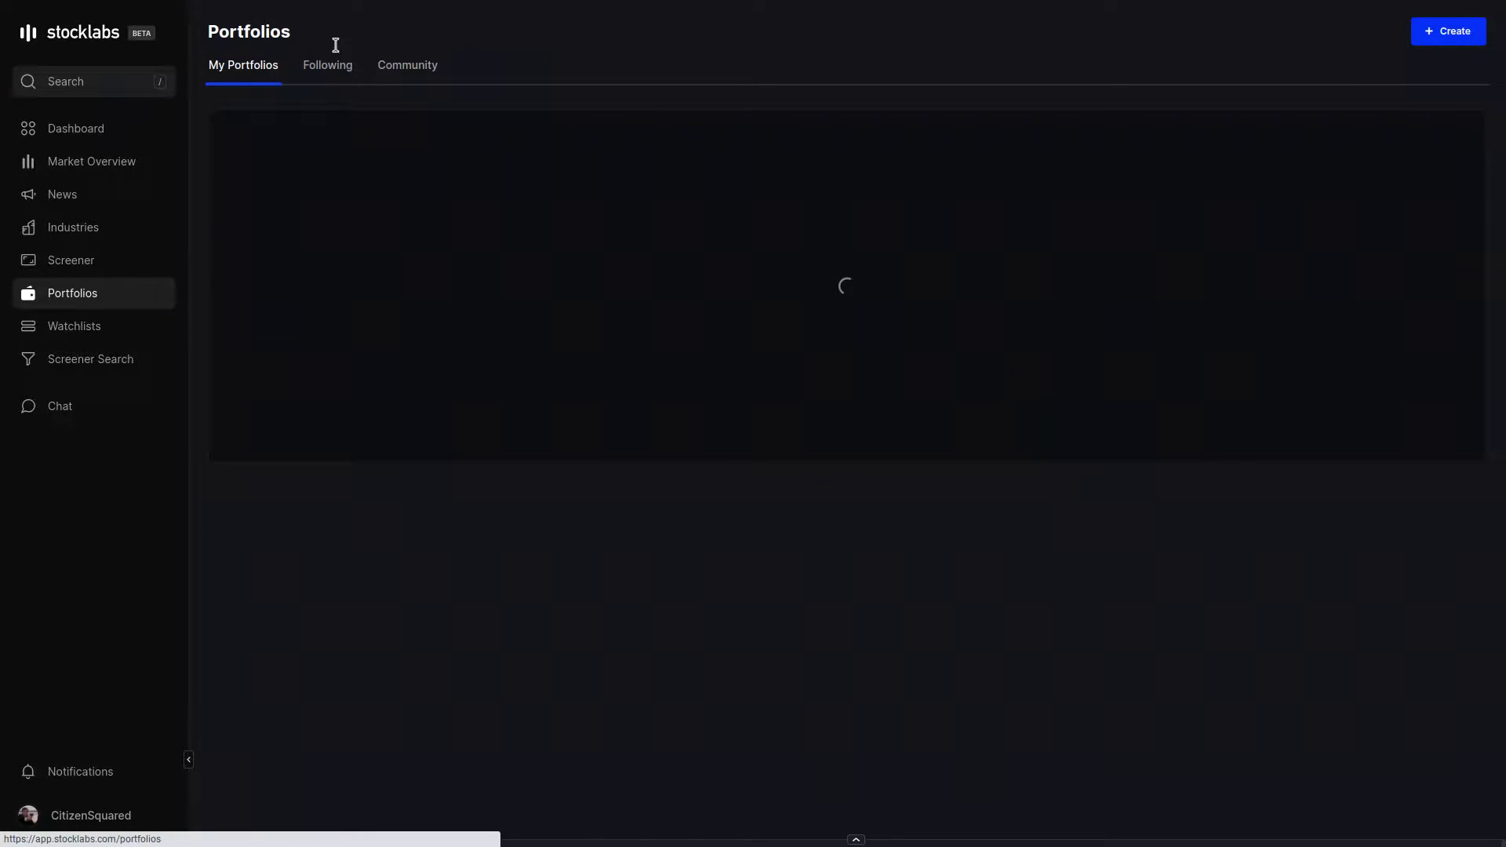
pyautogui.click(311, 69)
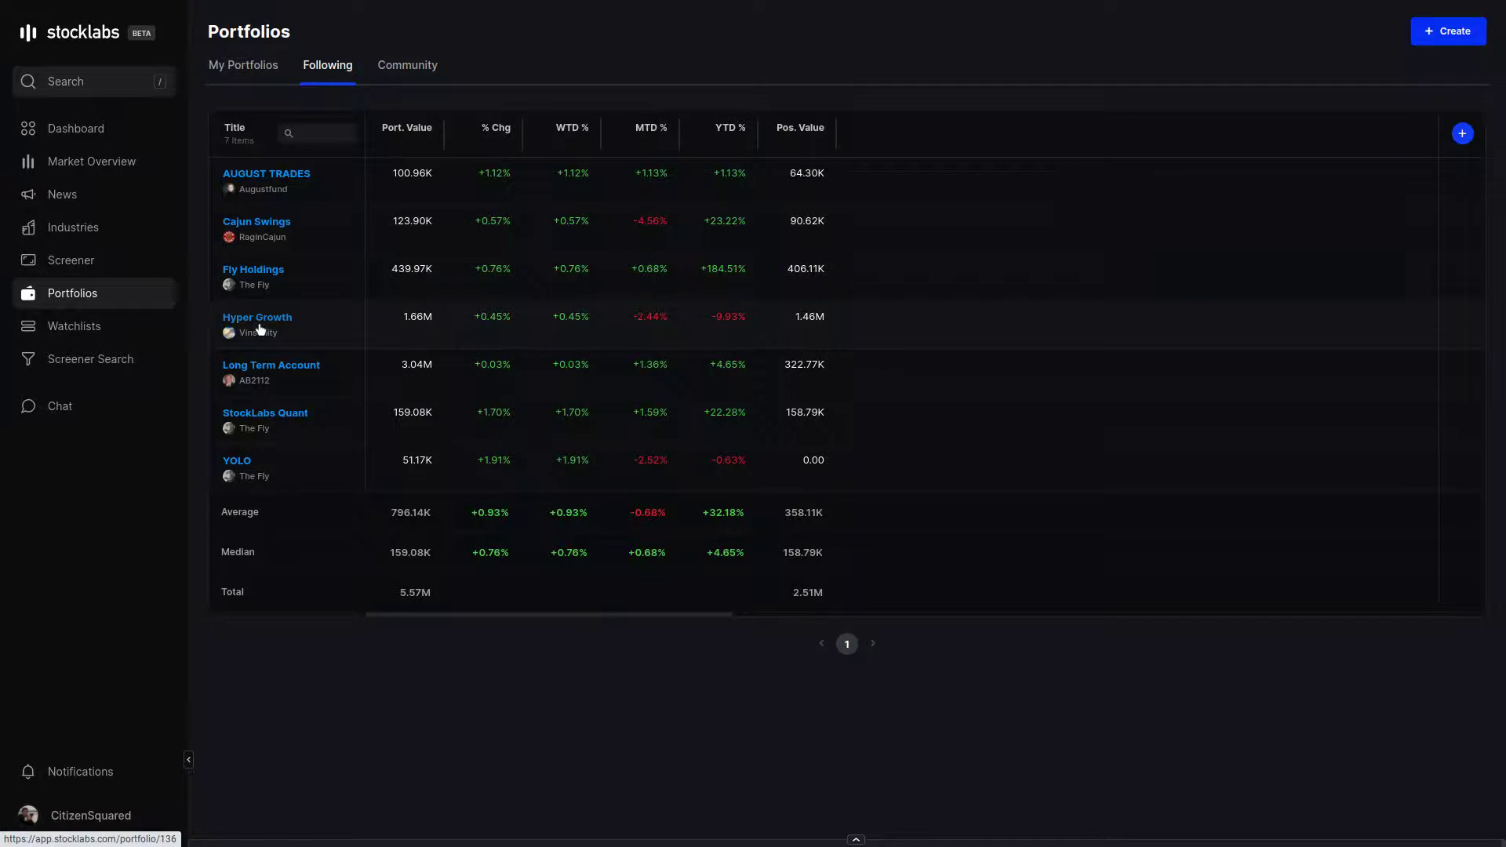
# - Check the followed watchlists, then browse the 3429 community watchlists led by Auto Parts Stores
pyautogui.click(82, 326)
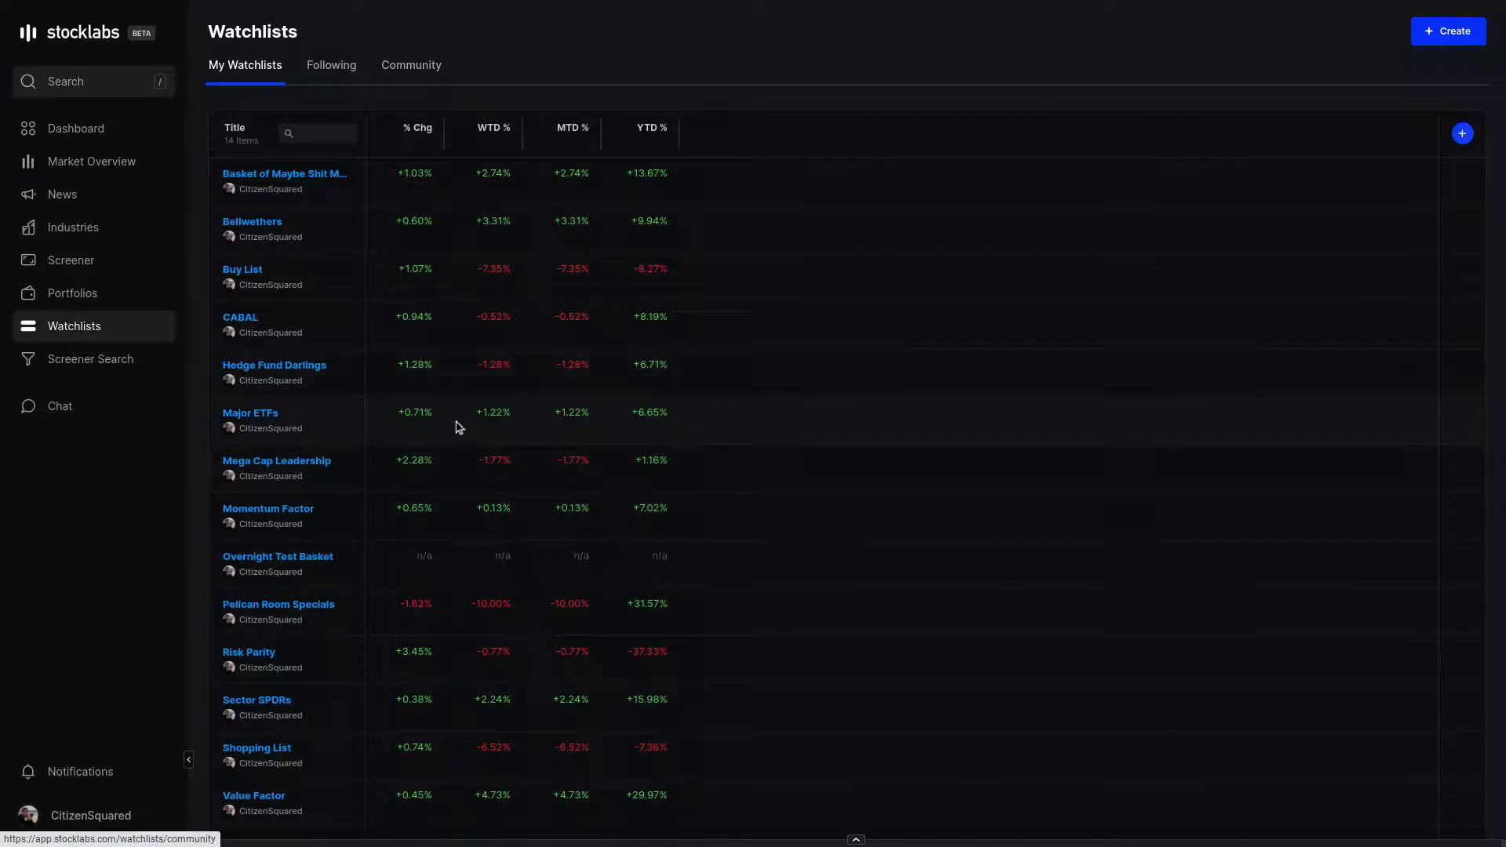
pyautogui.scroll(-2, 554, 390)
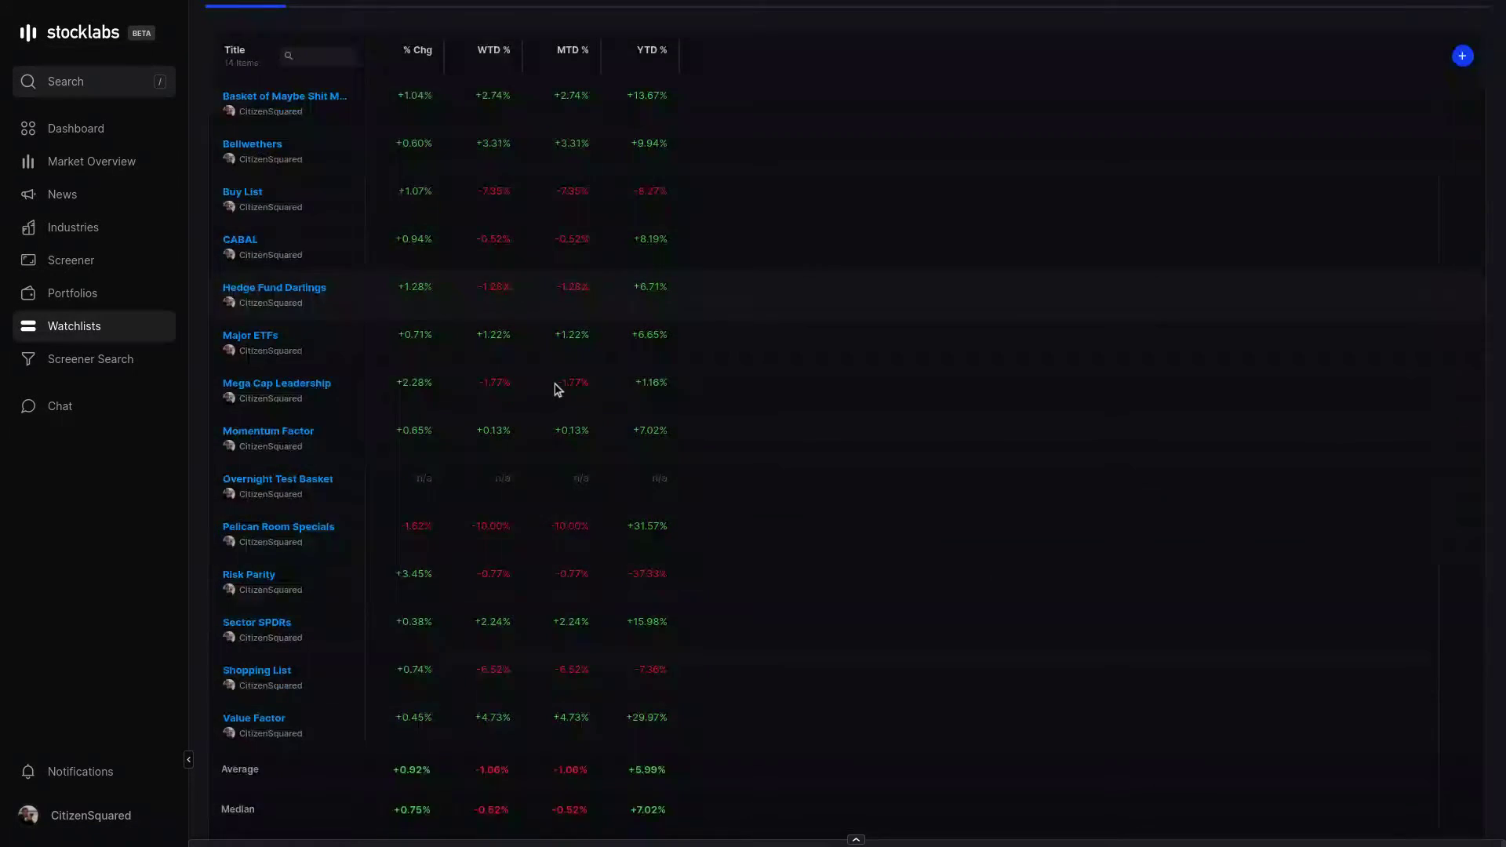
pyautogui.scroll(2, 554, 390)
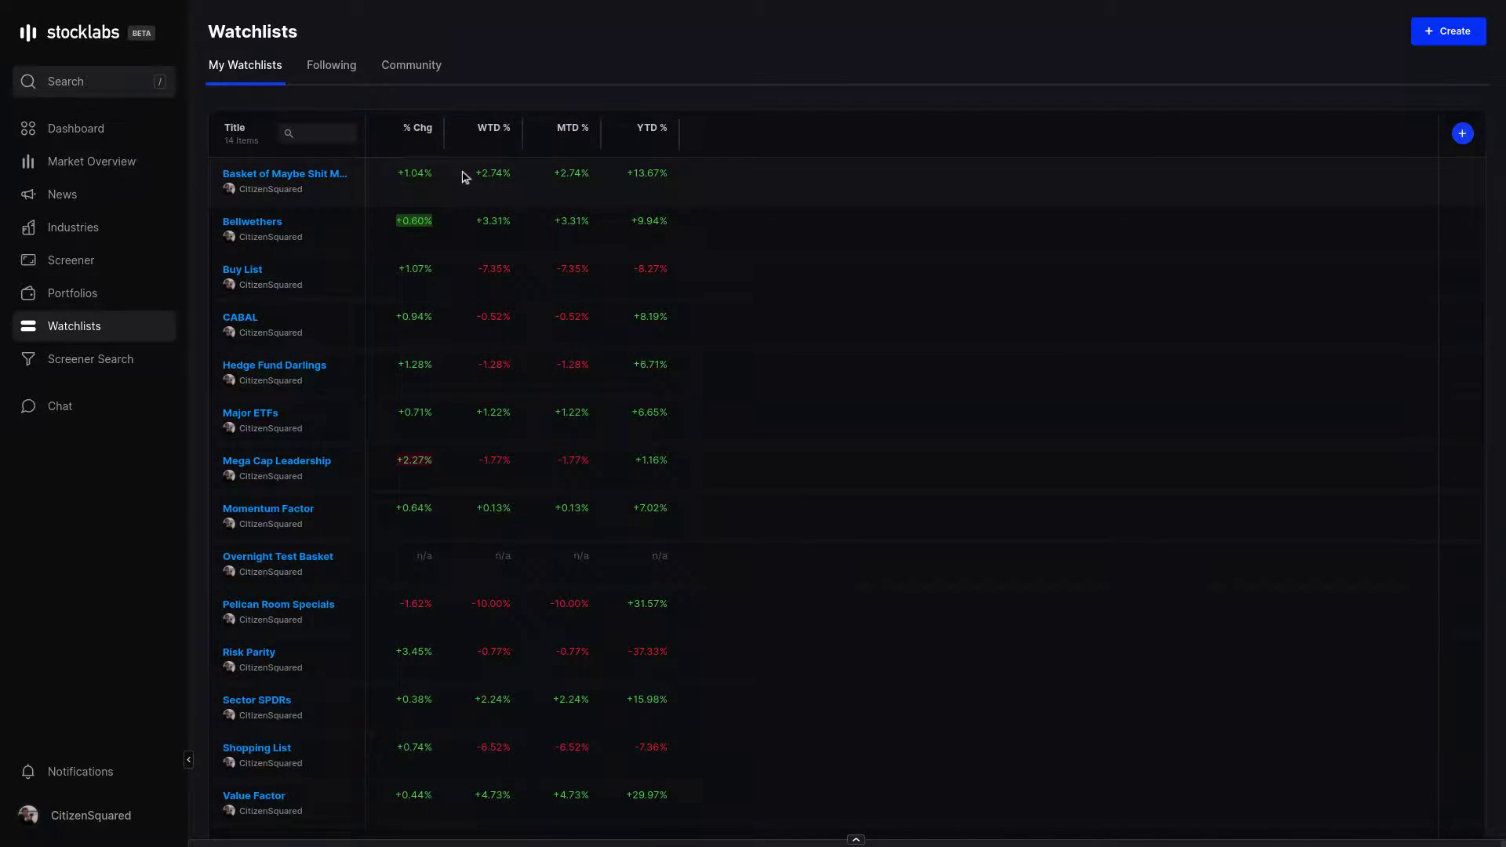
pyautogui.click(341, 72)
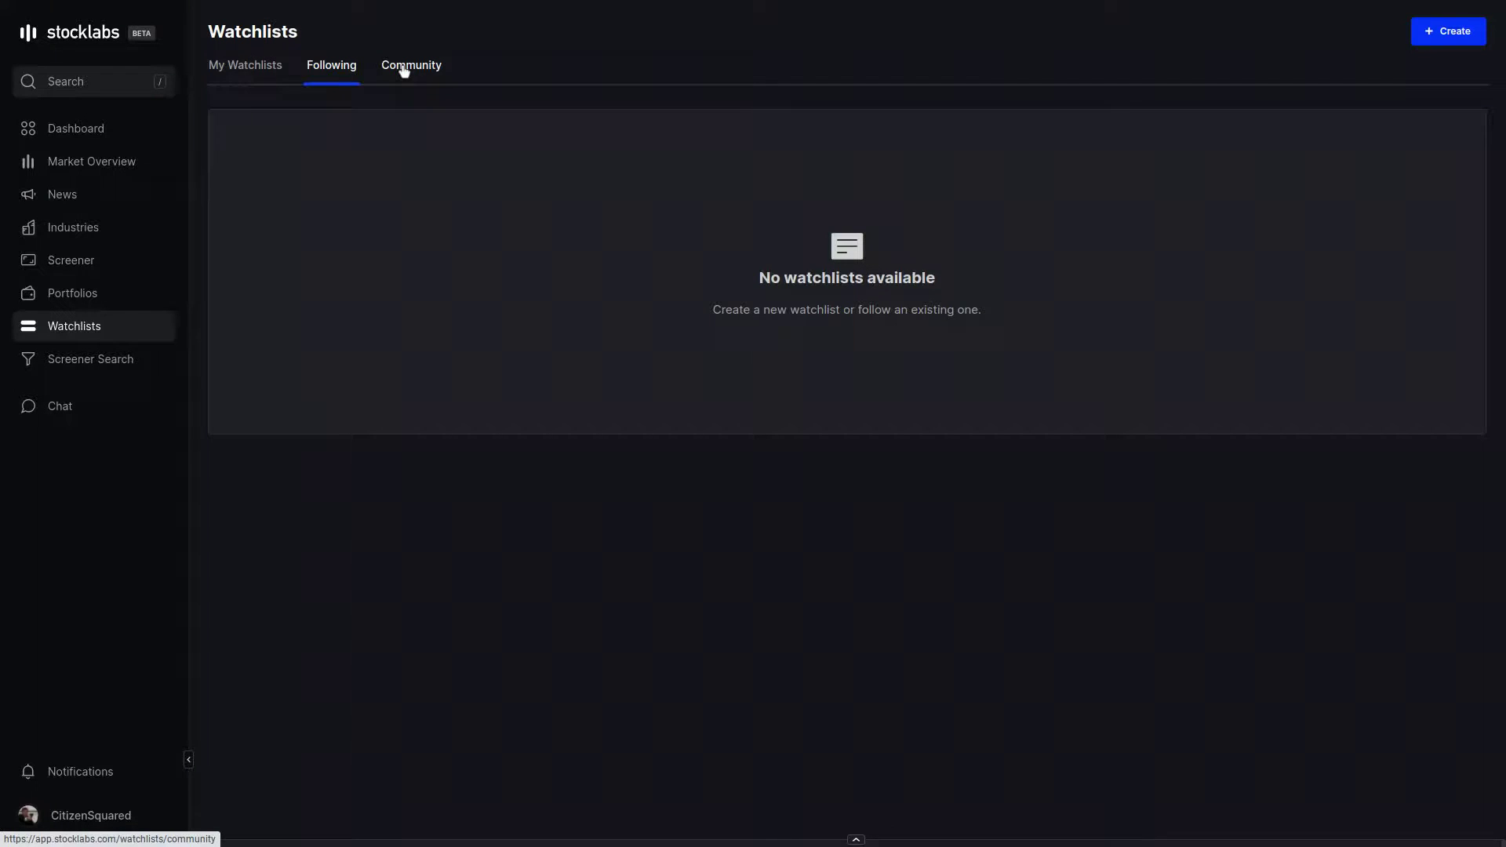
pyautogui.click(404, 71)
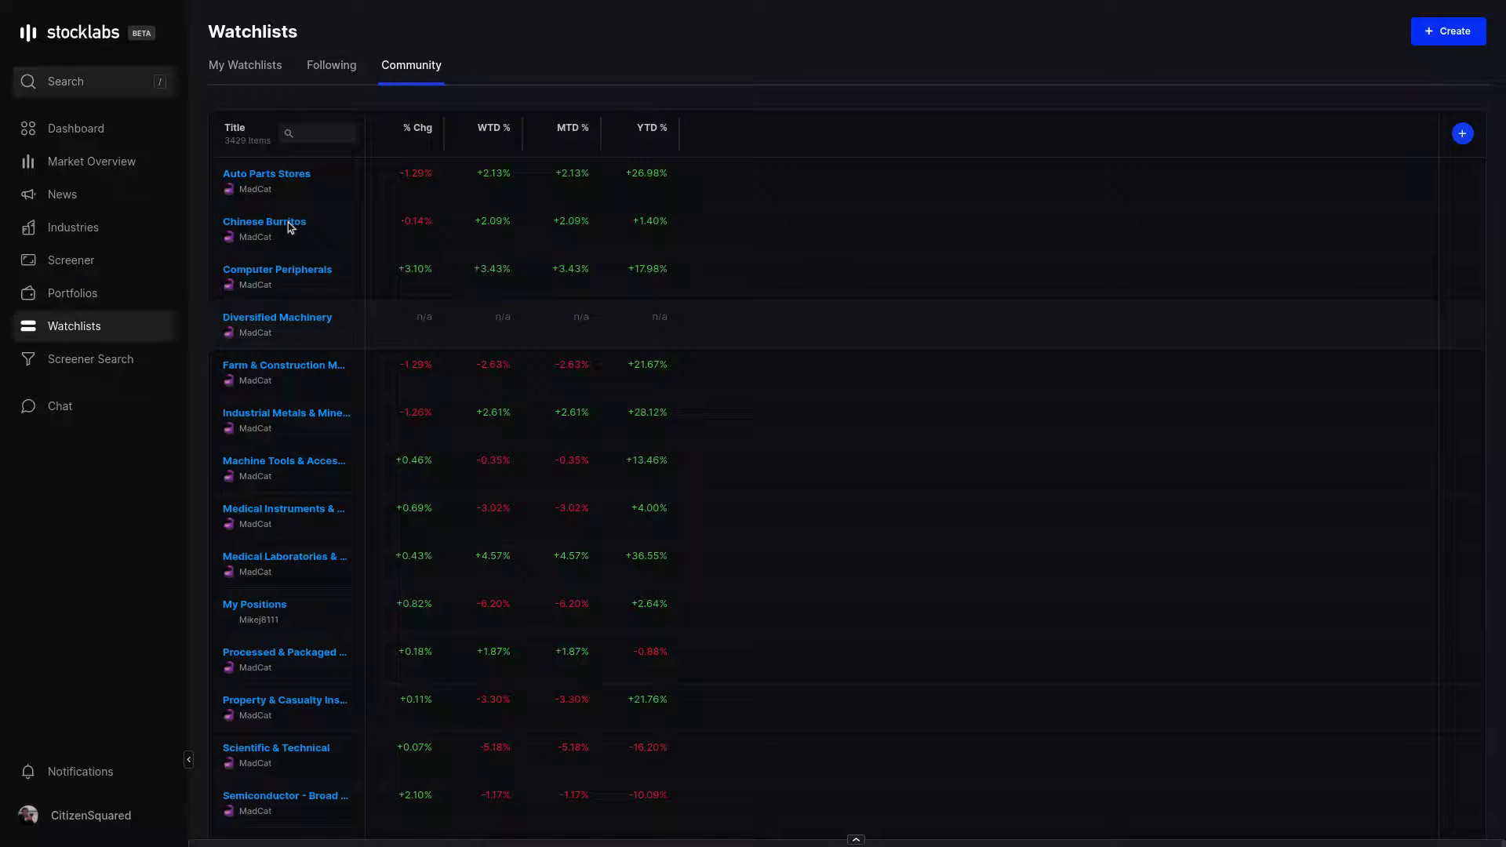
# - Follow the Chinese Burritos watchlist and confirm it as the only followed watchlist
pyautogui.click(283, 226)
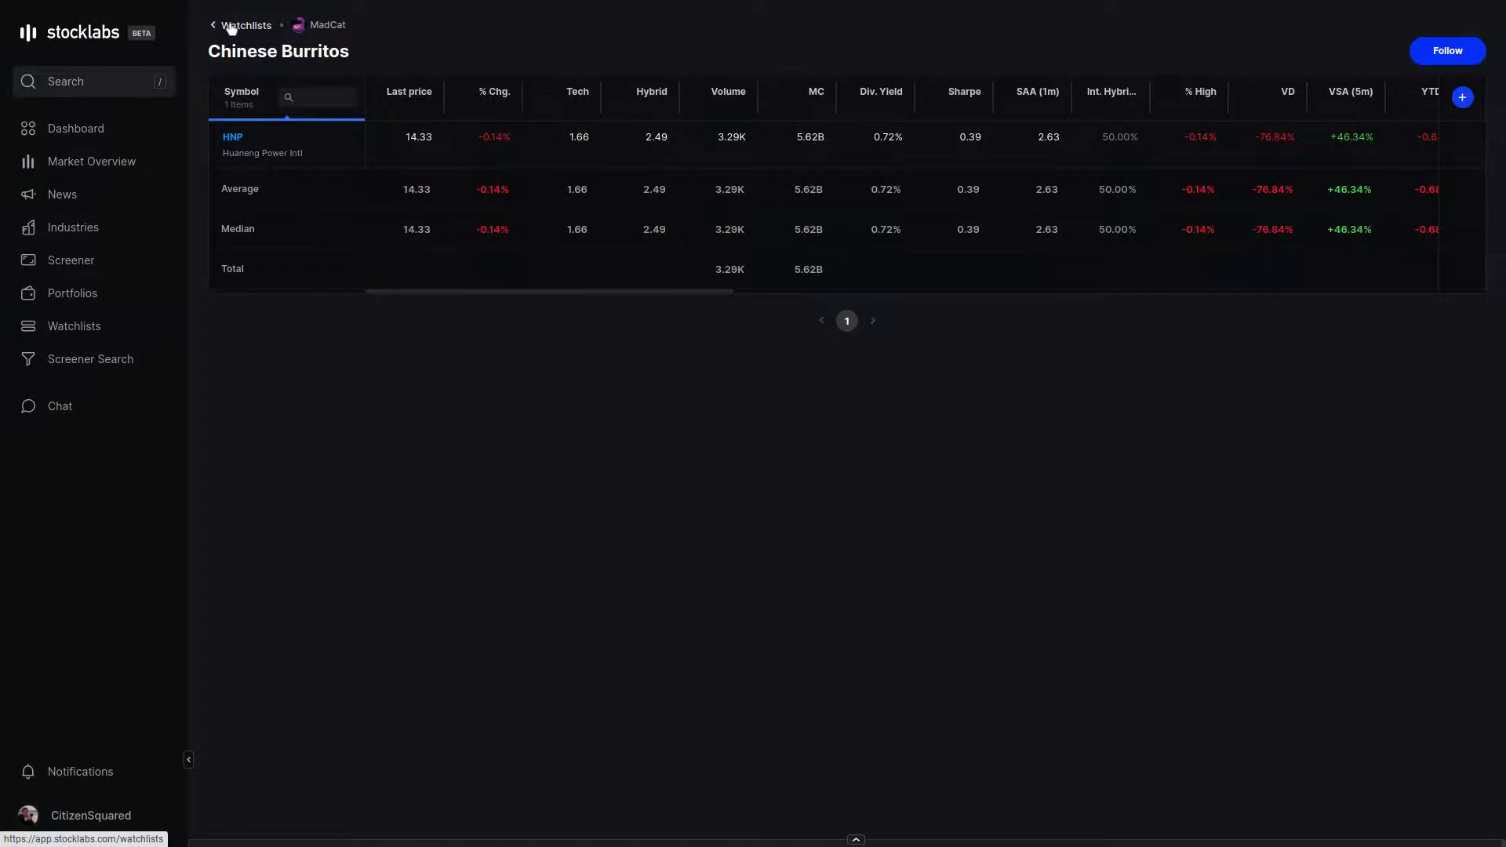
pyautogui.click(1439, 60)
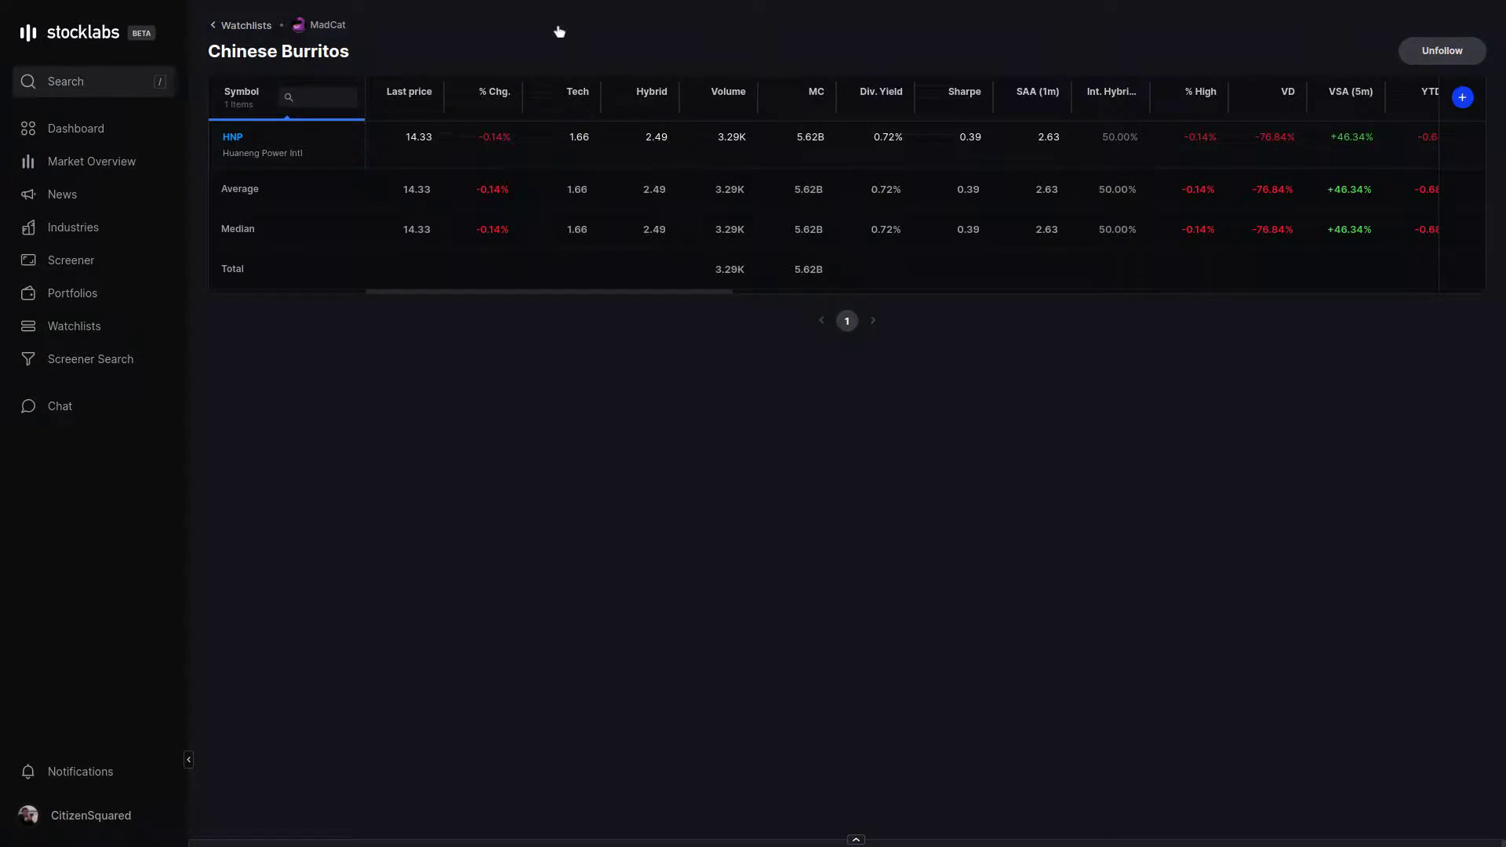
pyautogui.click(244, 26)
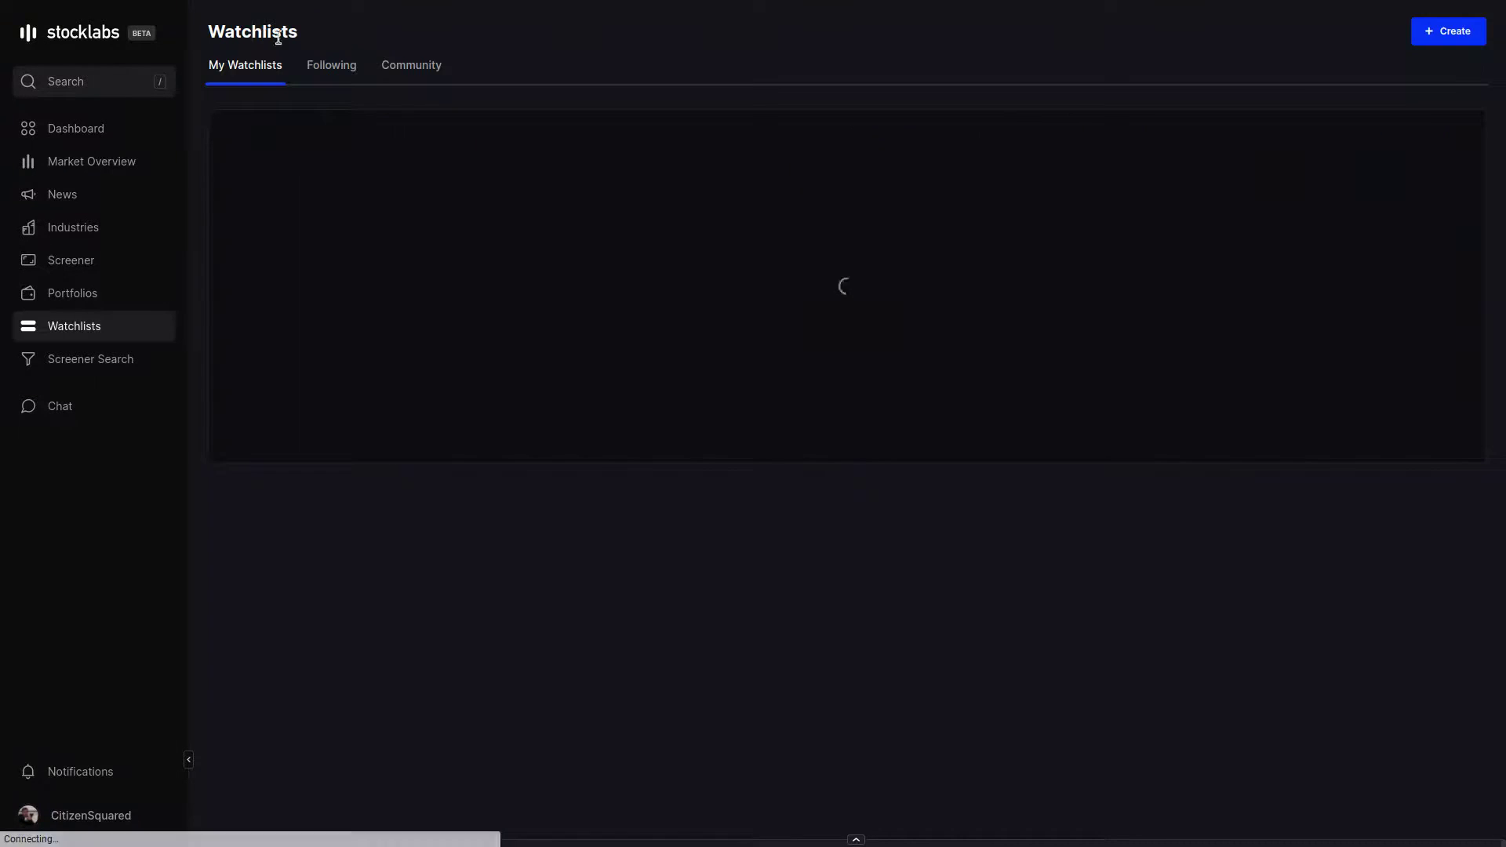
pyautogui.click(344, 74)
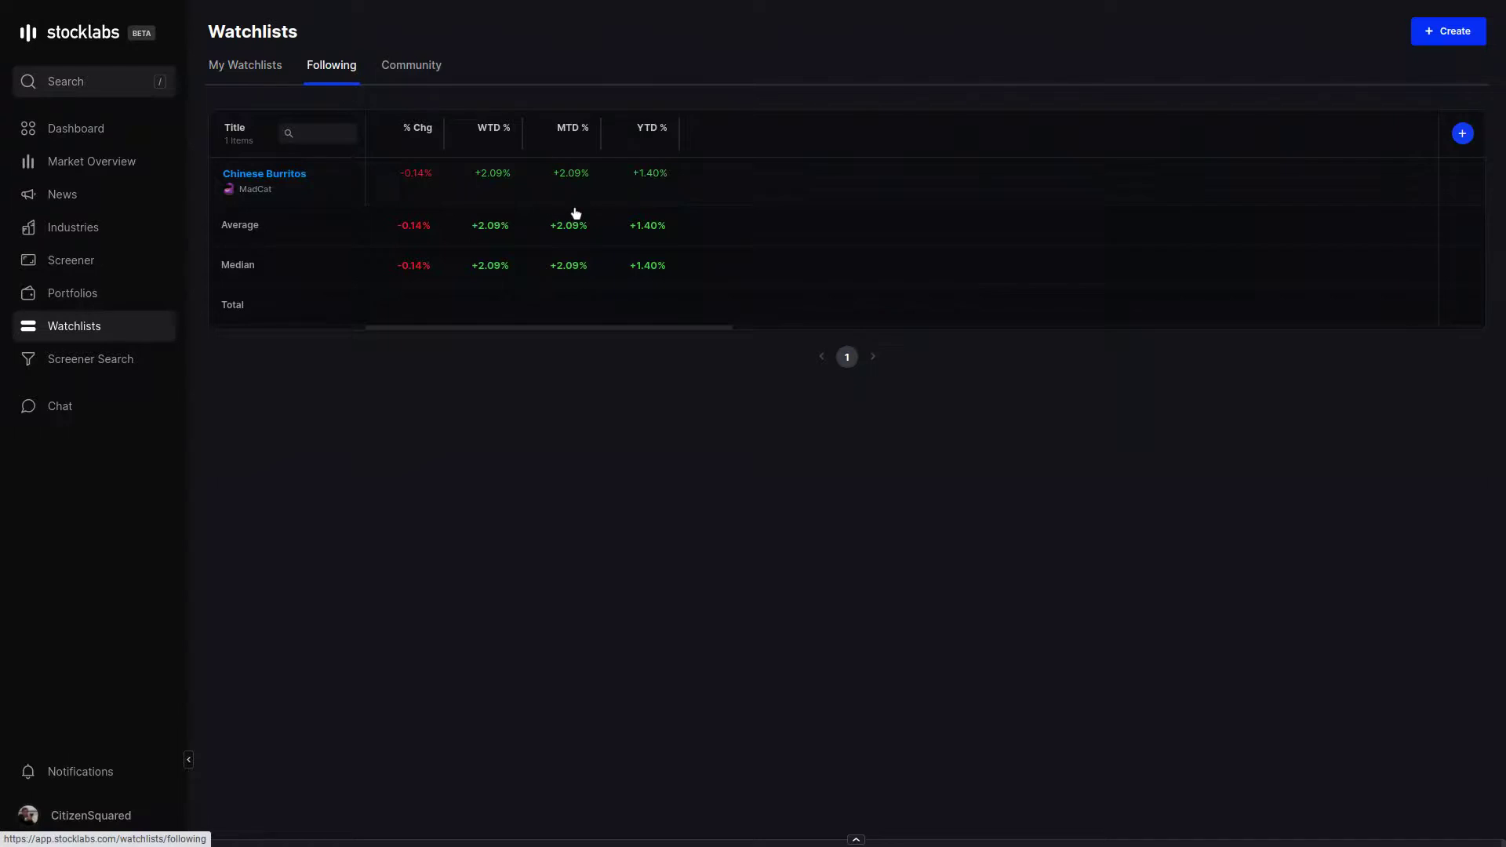
# - Start a Screener keyword search with Pelican Room excluded, ready for a keyword
pyautogui.click(76, 370)
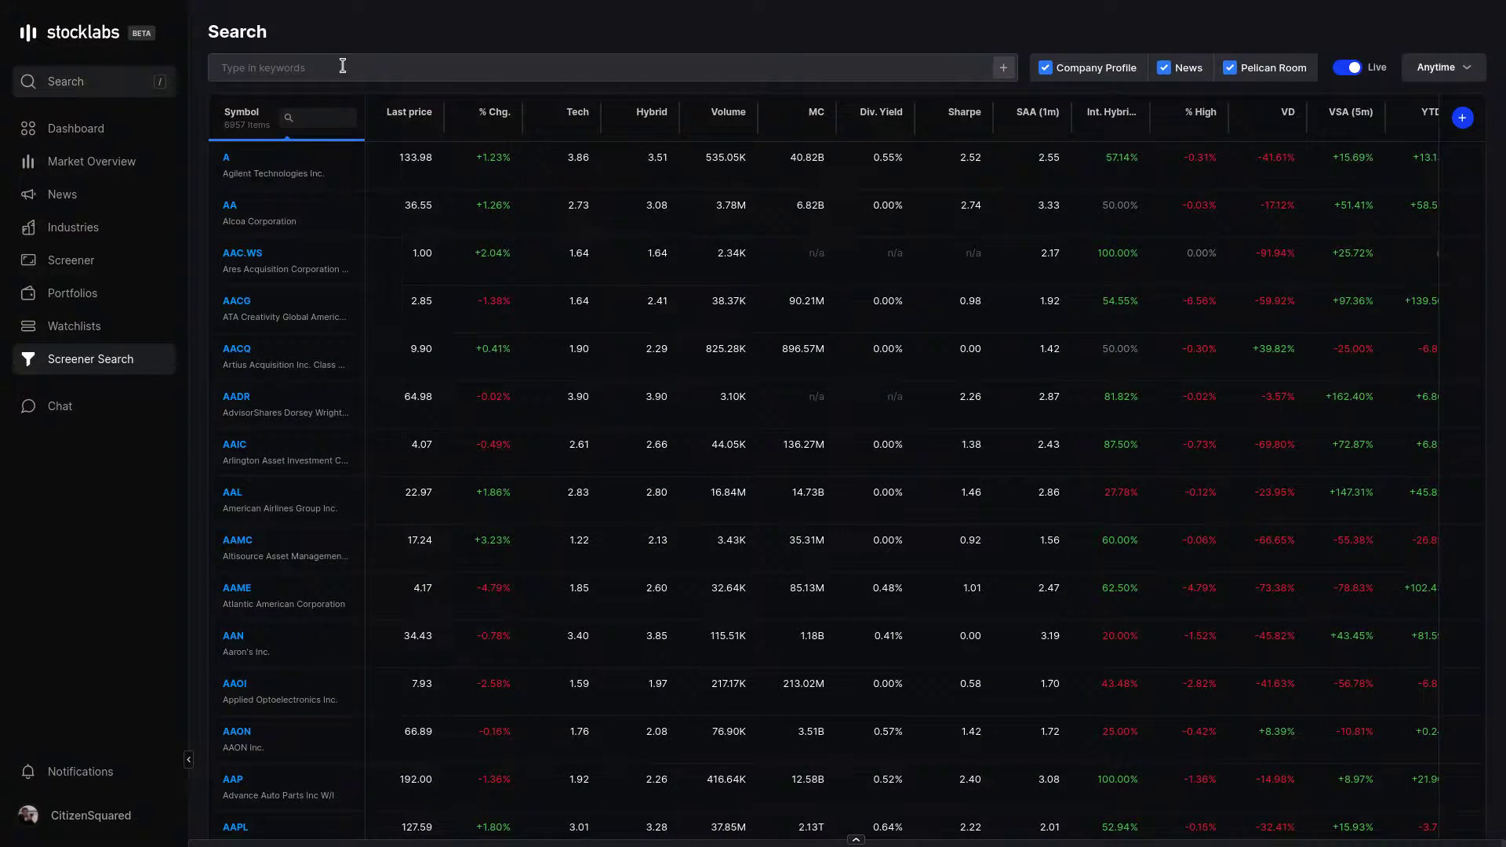
pyautogui.click(343, 66)
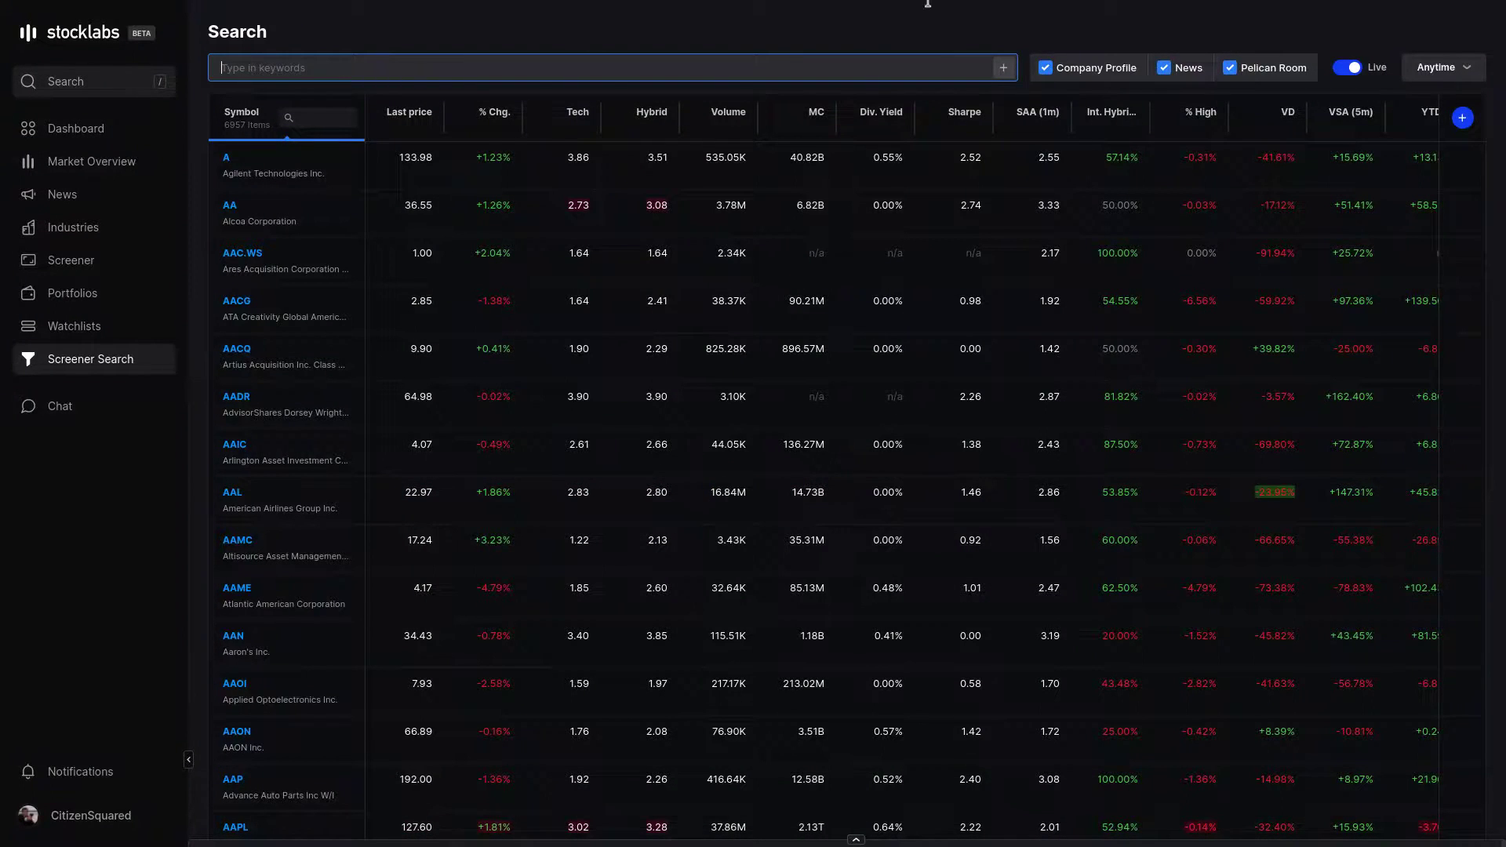
pyautogui.click(1236, 72)
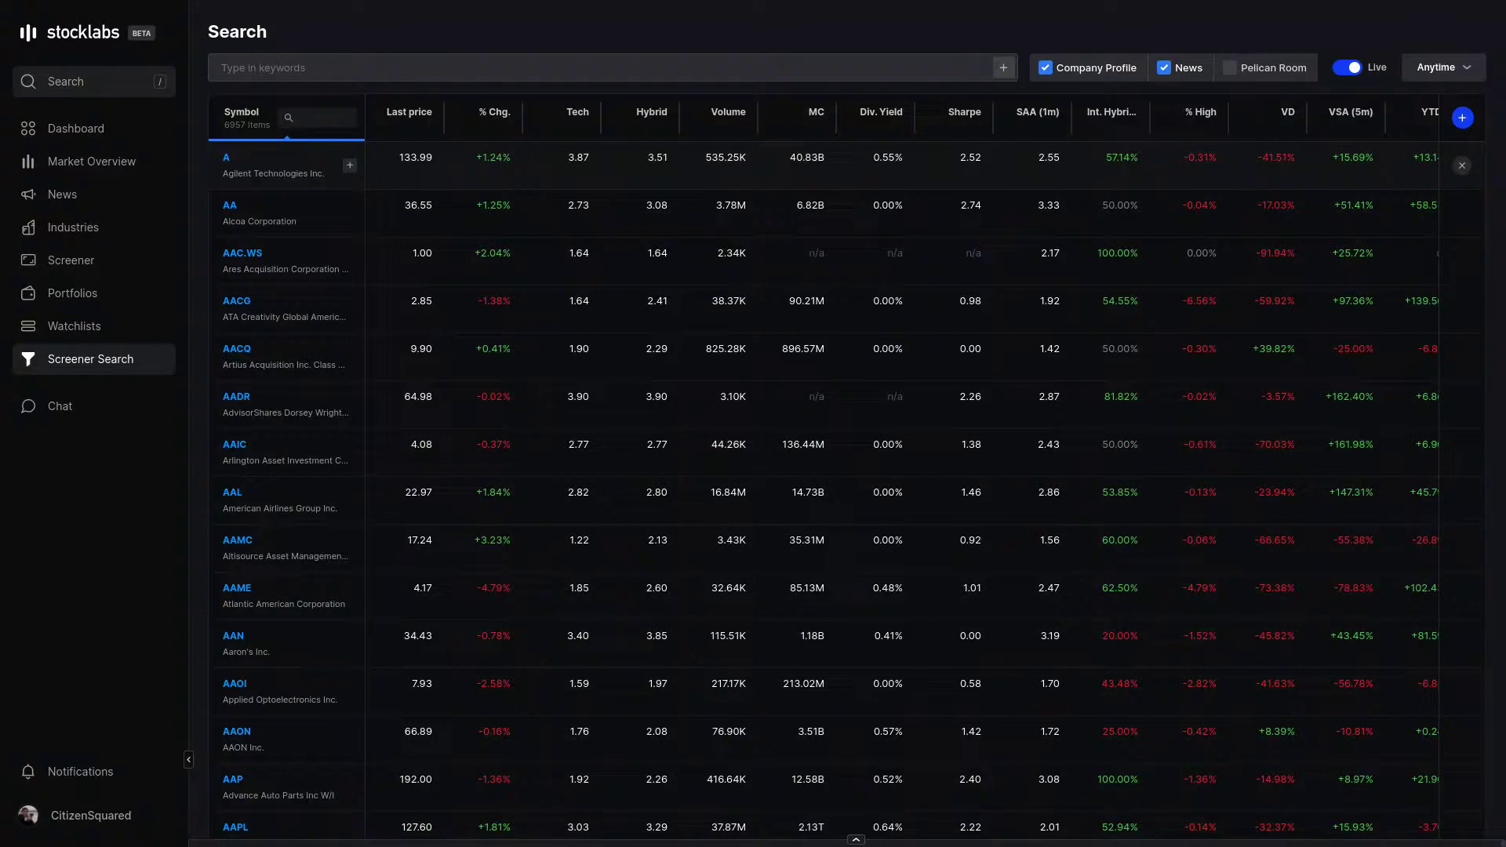
pyautogui.click(558, 69)
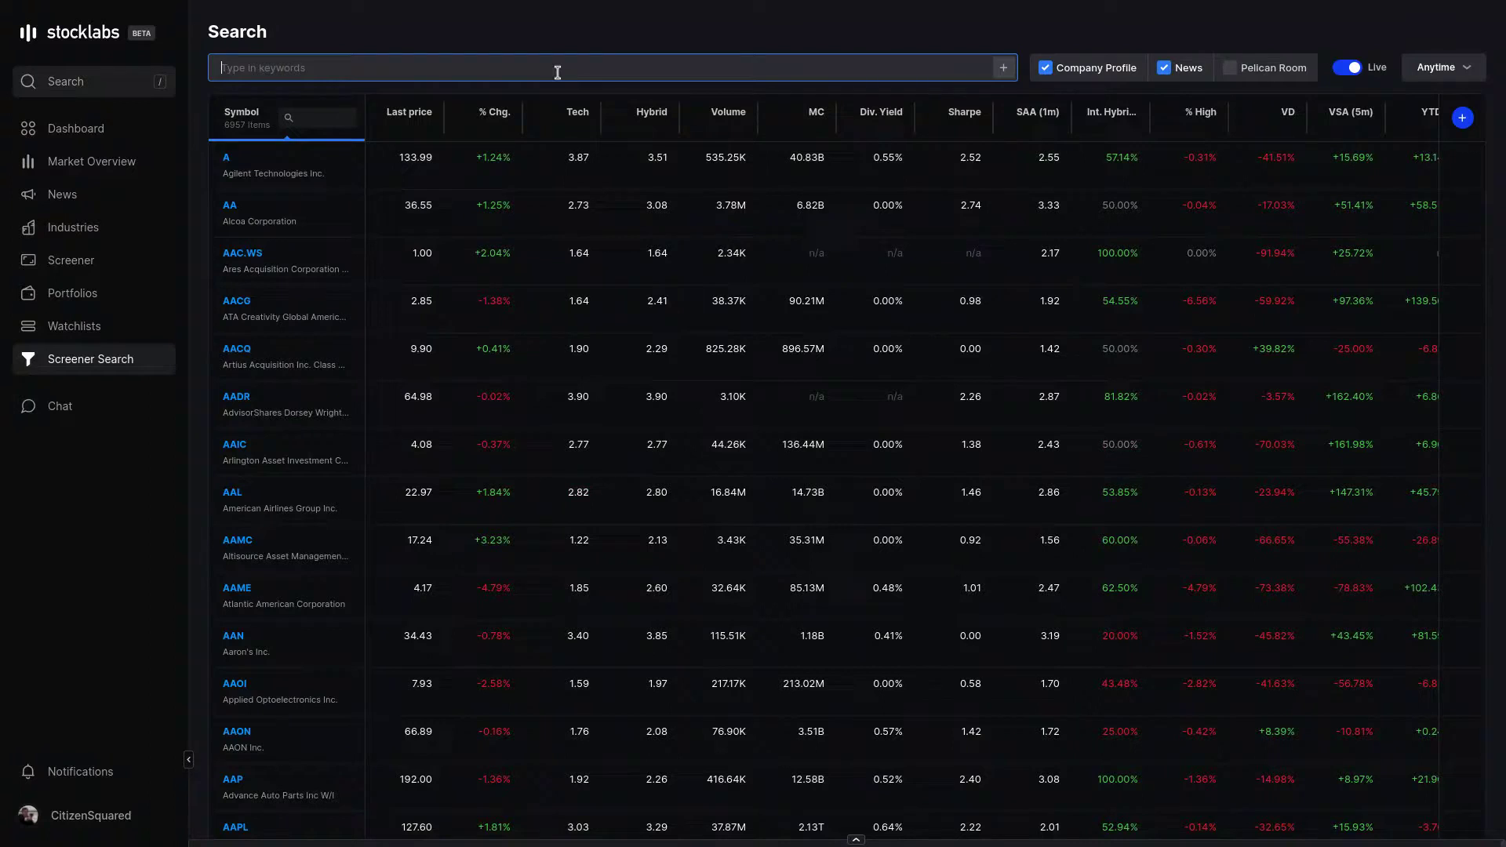
# - Search the screener for NFT limited to the past week, then view the Pelican Room chat
pyautogui.write('NFT')
pyautogui.press('Return')
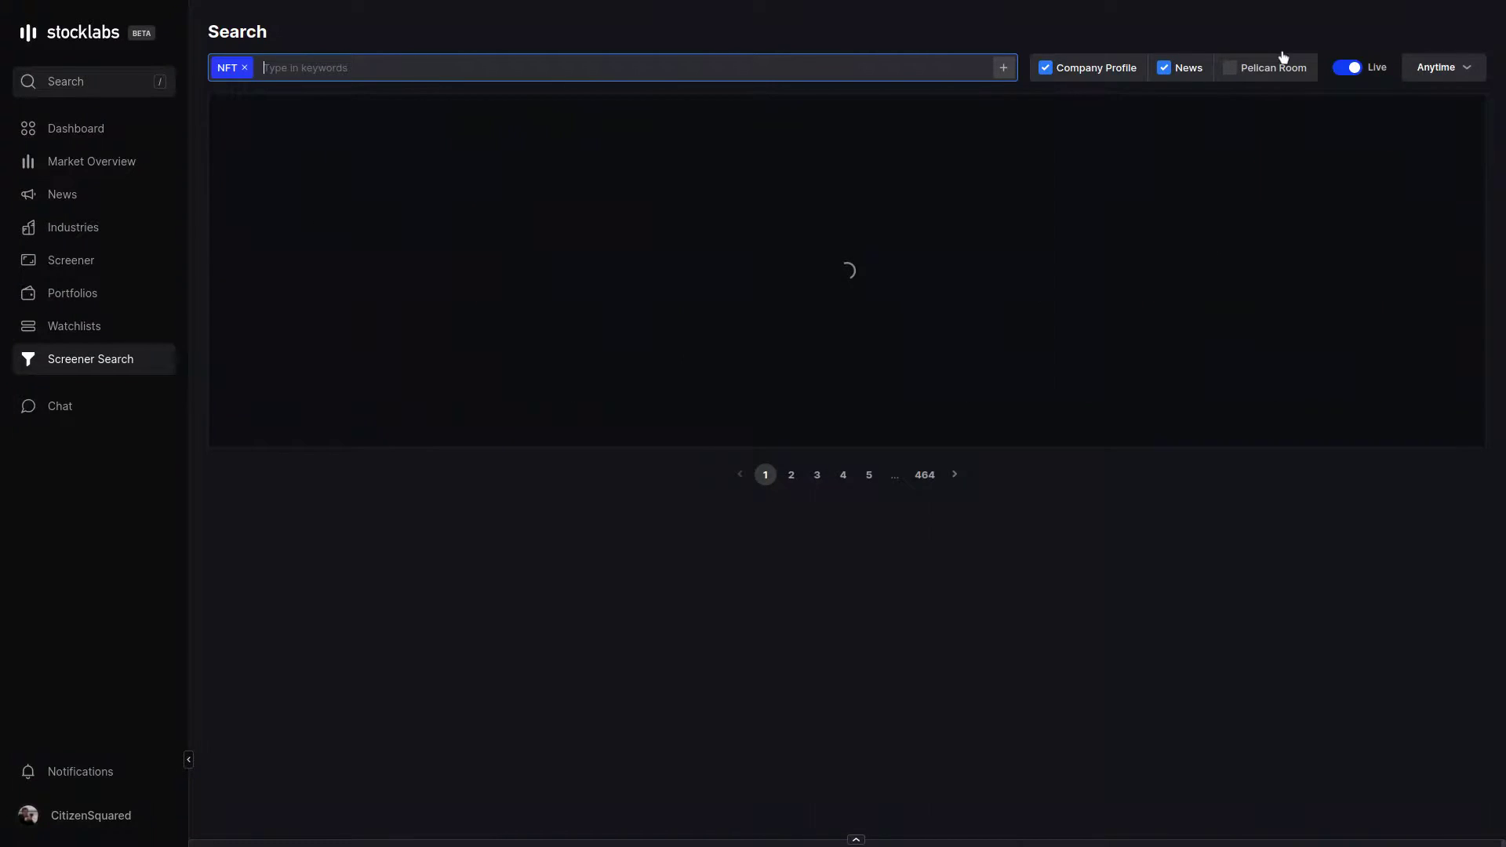
pyautogui.click(1453, 69)
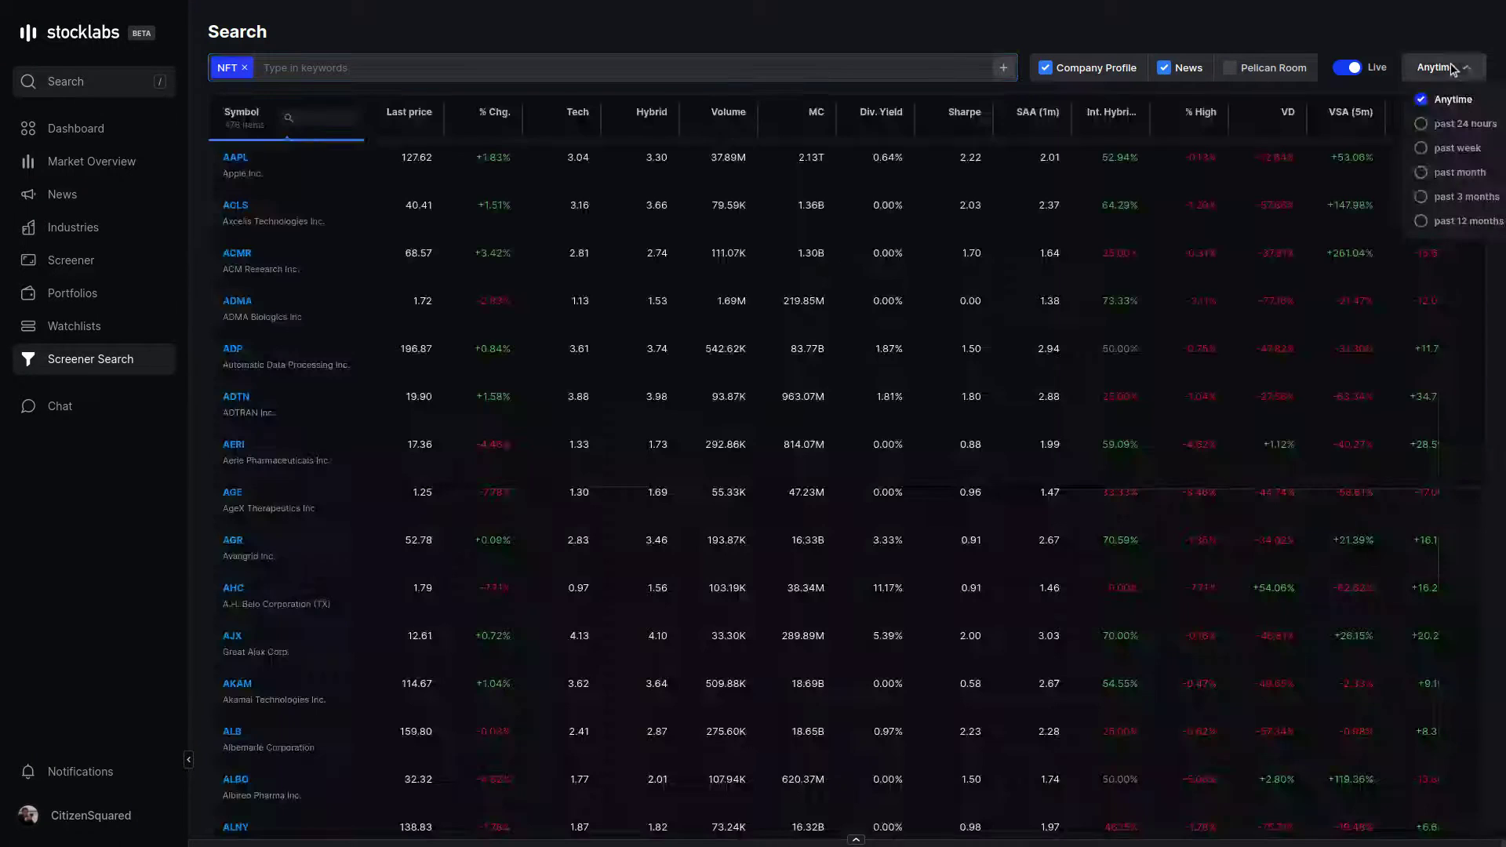
pyautogui.click(1461, 158)
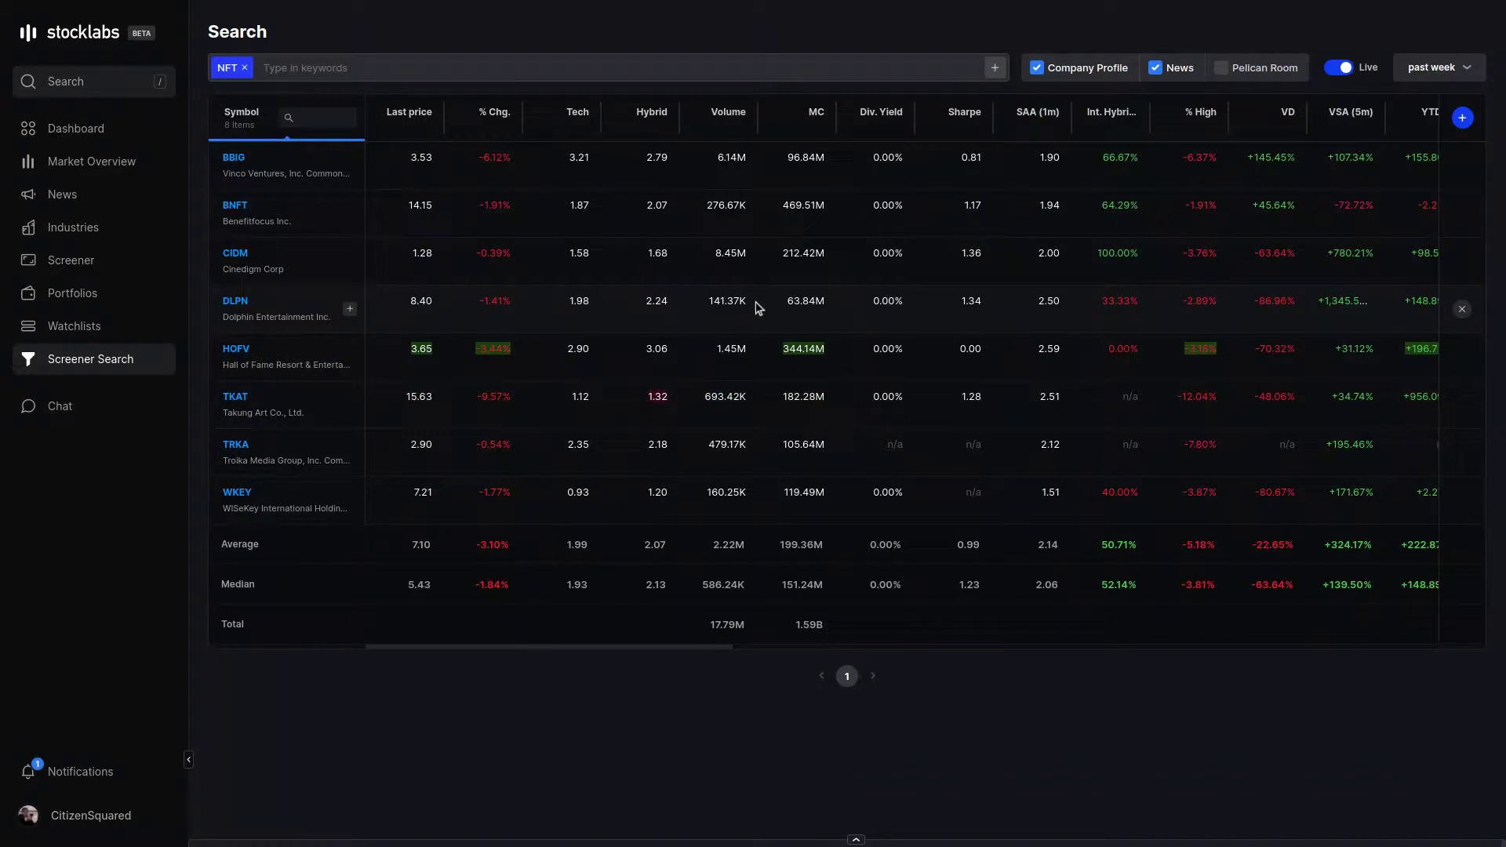
pyautogui.click(63, 408)
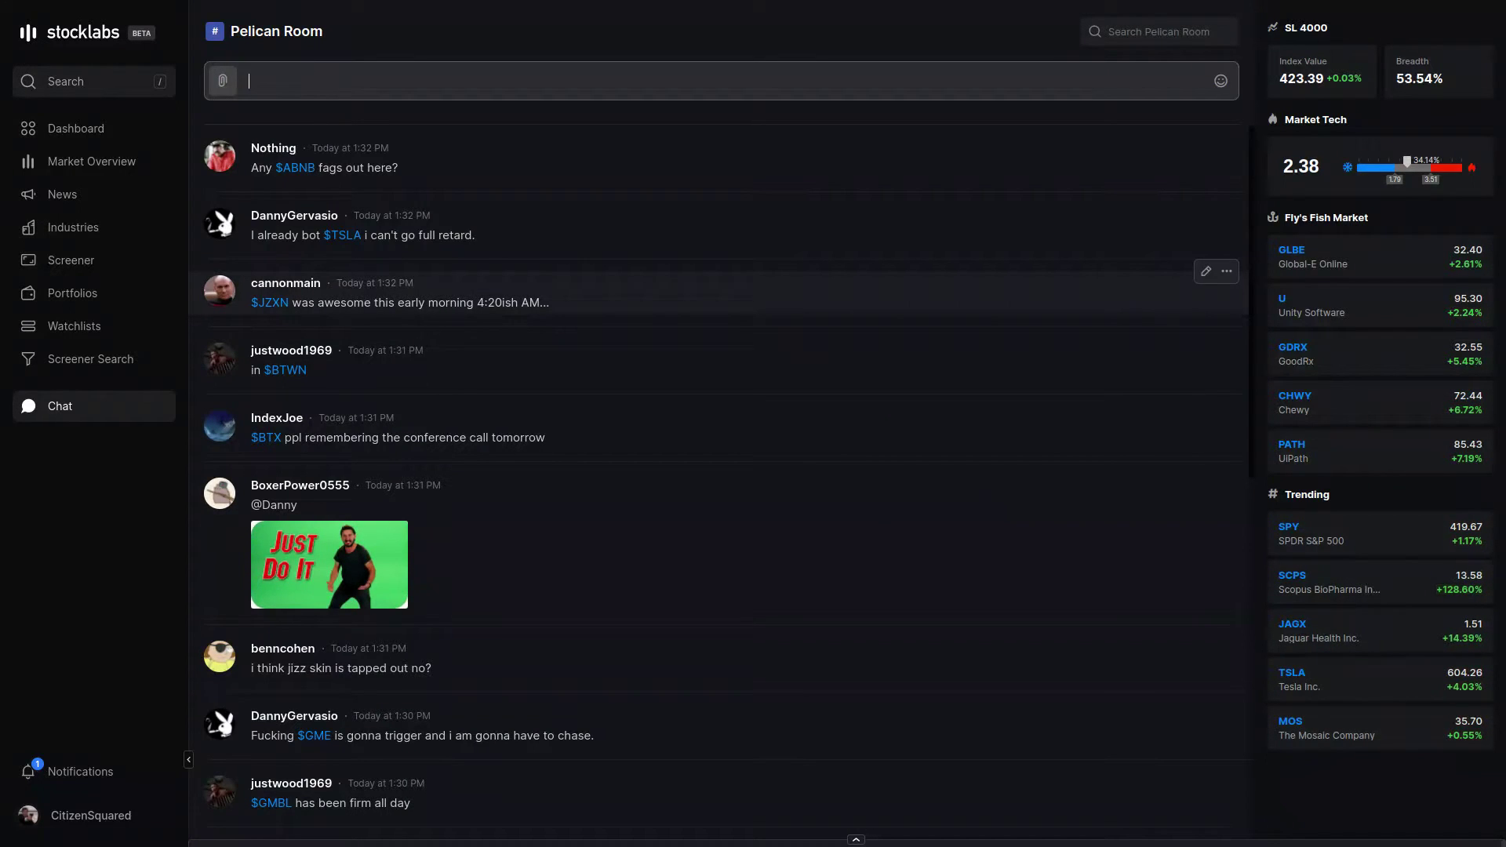
# - Go to the SL 4000 Market Overview with its index cards and OBOS scores
pyautogui.click(69, 161)
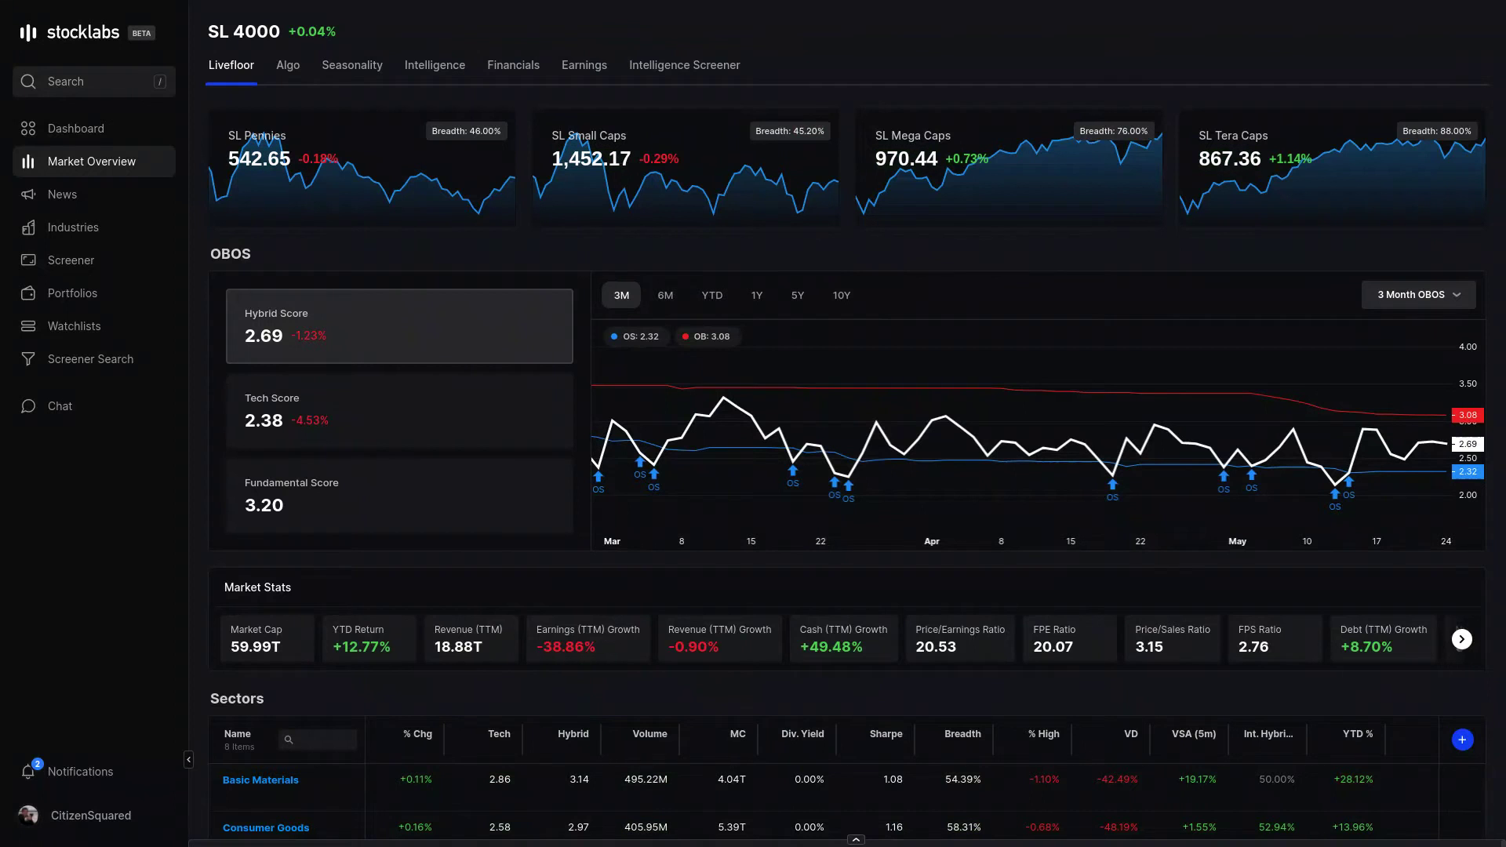